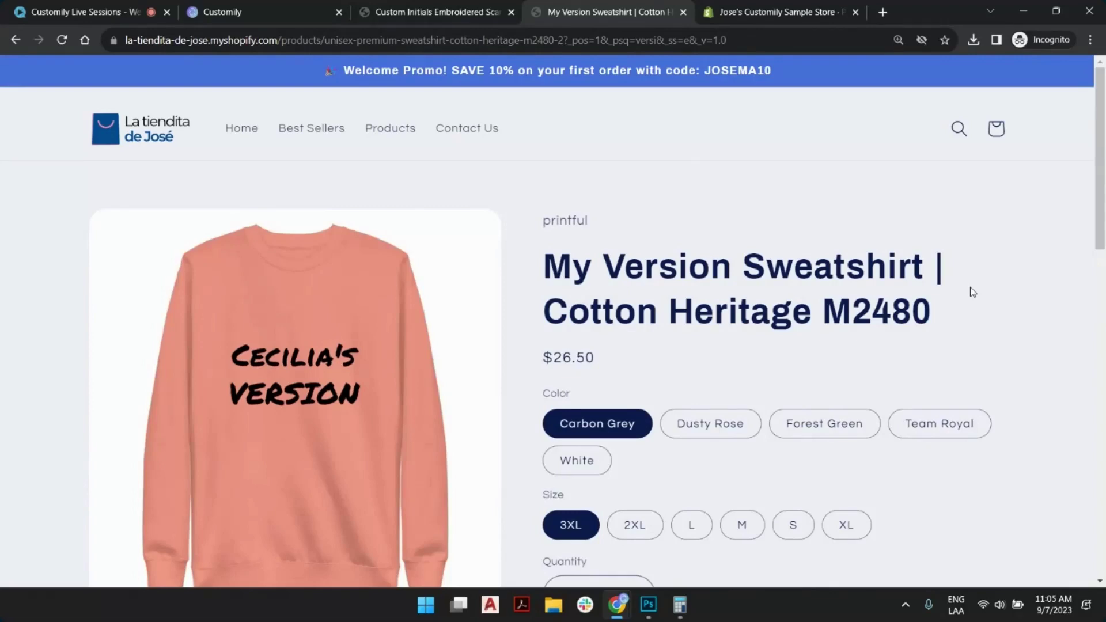
Personalize the sweatshirt by entering a possessive first name in the name field and choosing the Evermore font.
scroll(691, 279, down, 3)
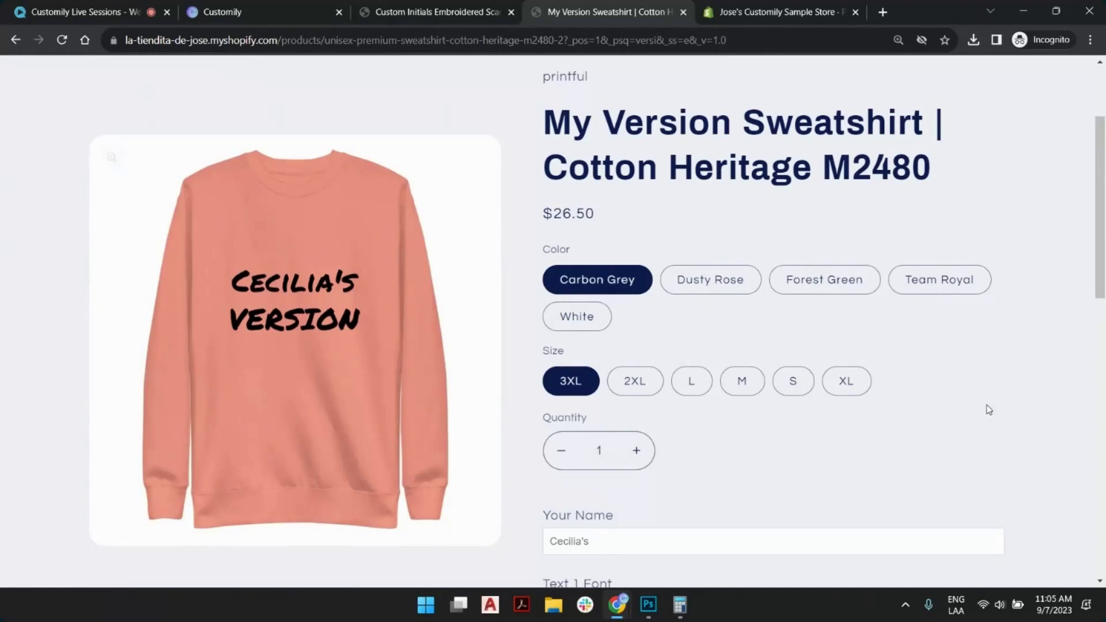
scroll(887, 344, down, 5)
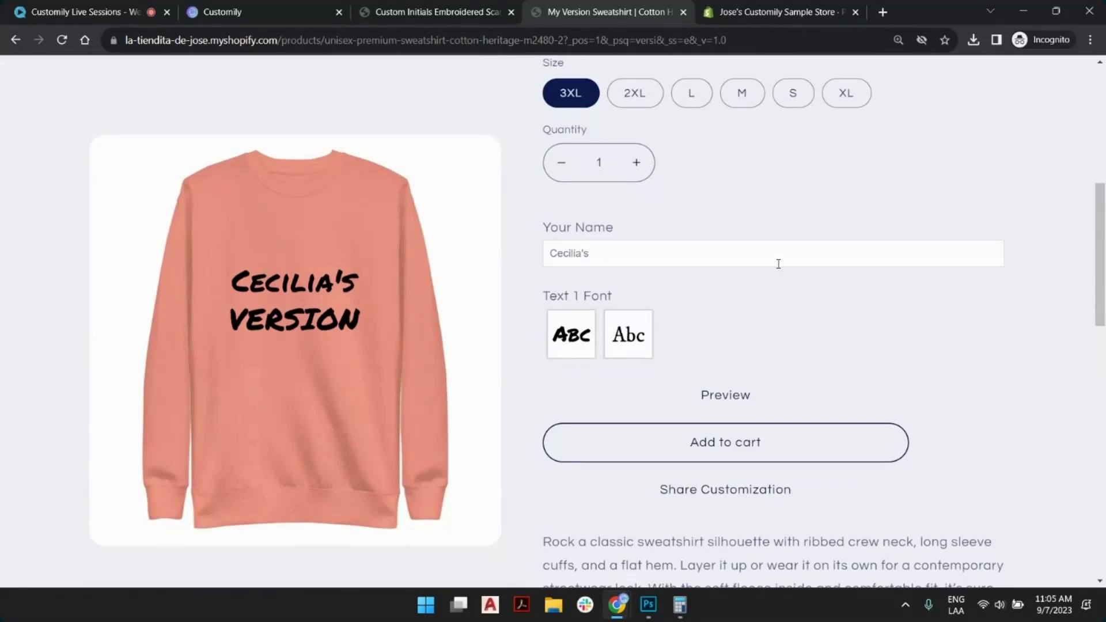
click(778, 264)
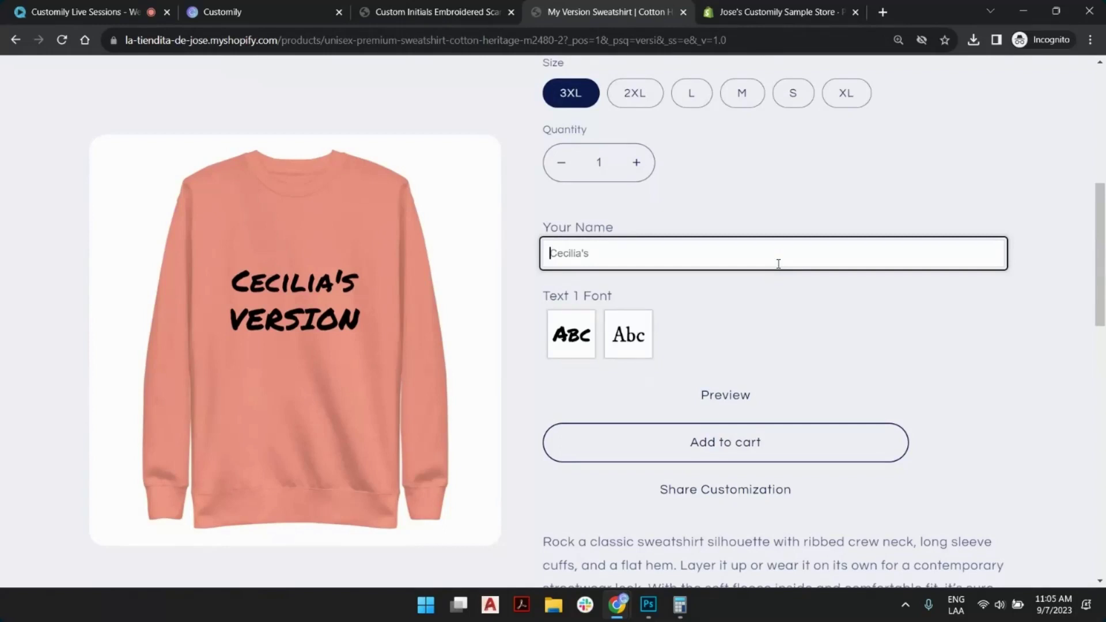
text(Morena)
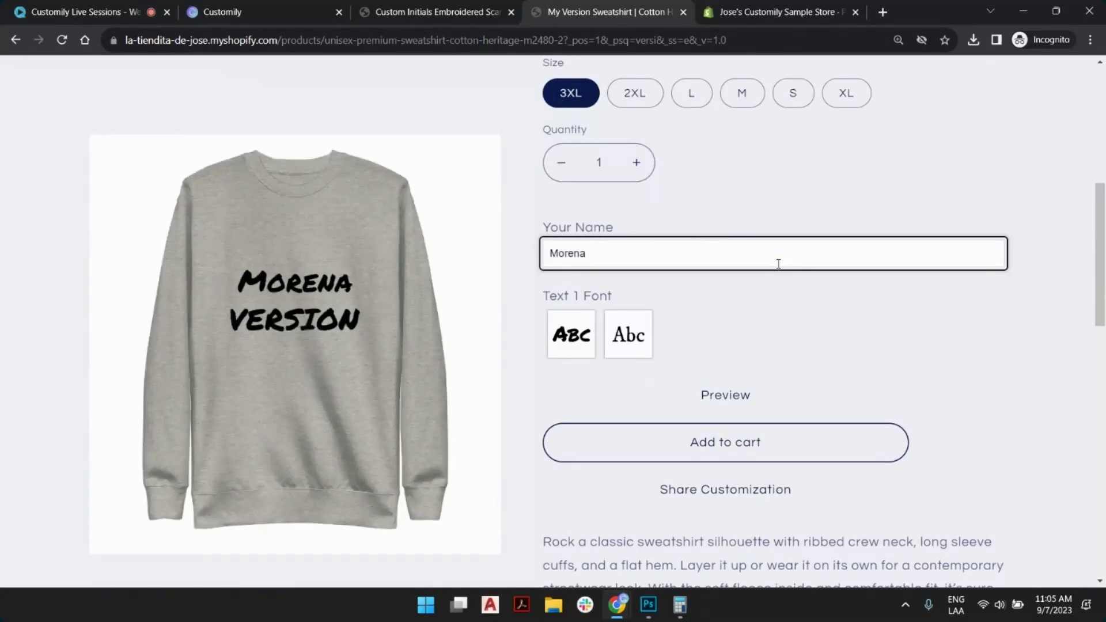
text('s)
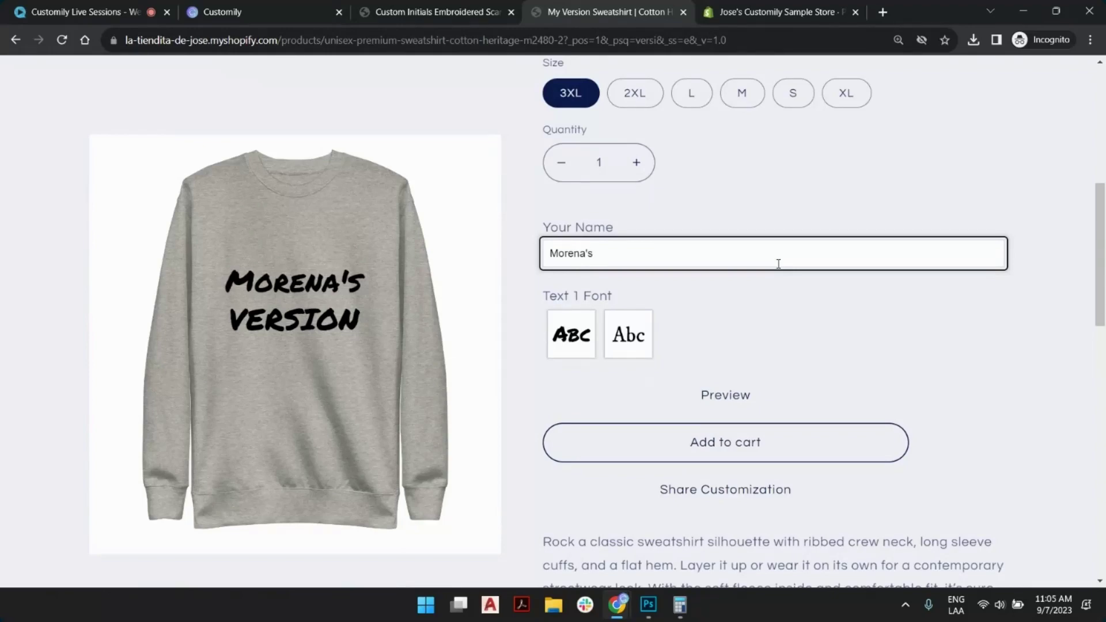
click(627, 344)
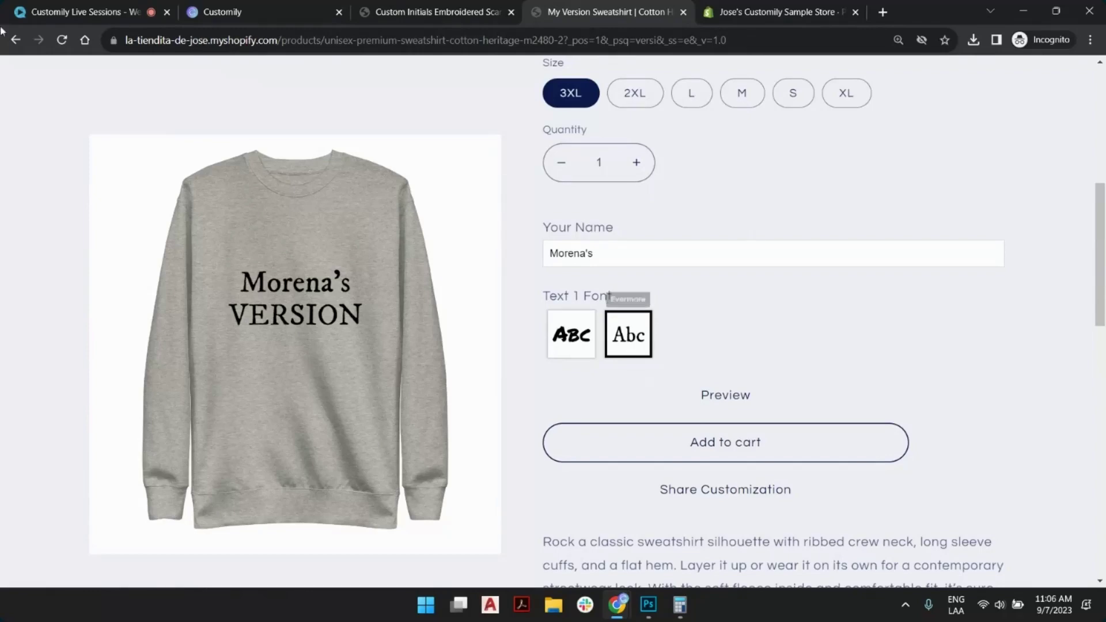
Try the sweatshirt in Dusty Rose, Forest Green and Team Royal, and set its color to White.
scroll(687, 188, up, 4)
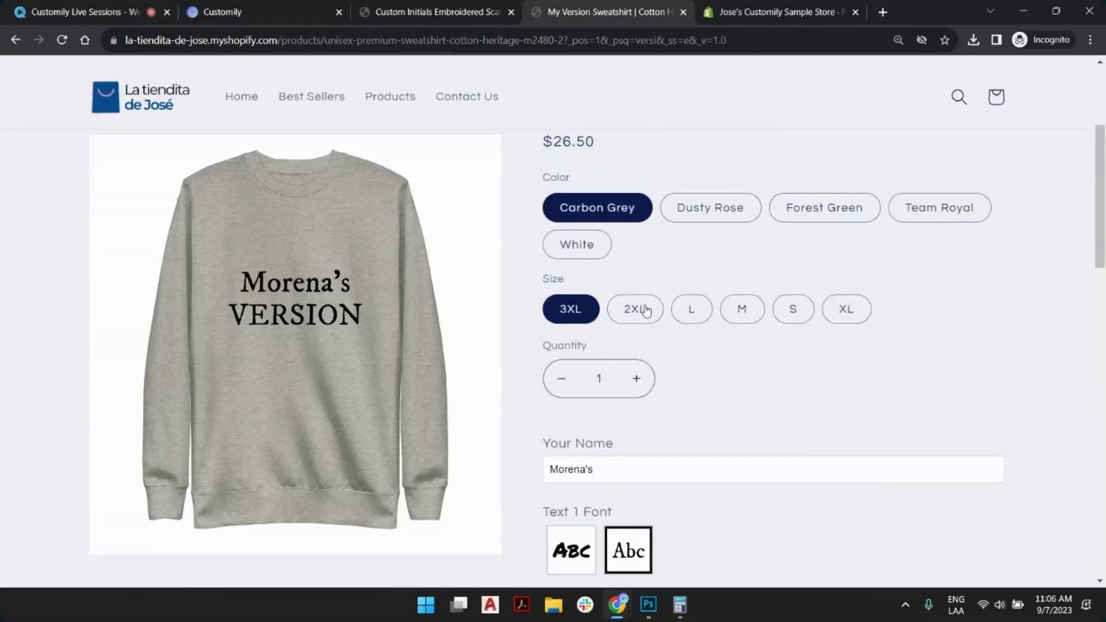
click(746, 215)
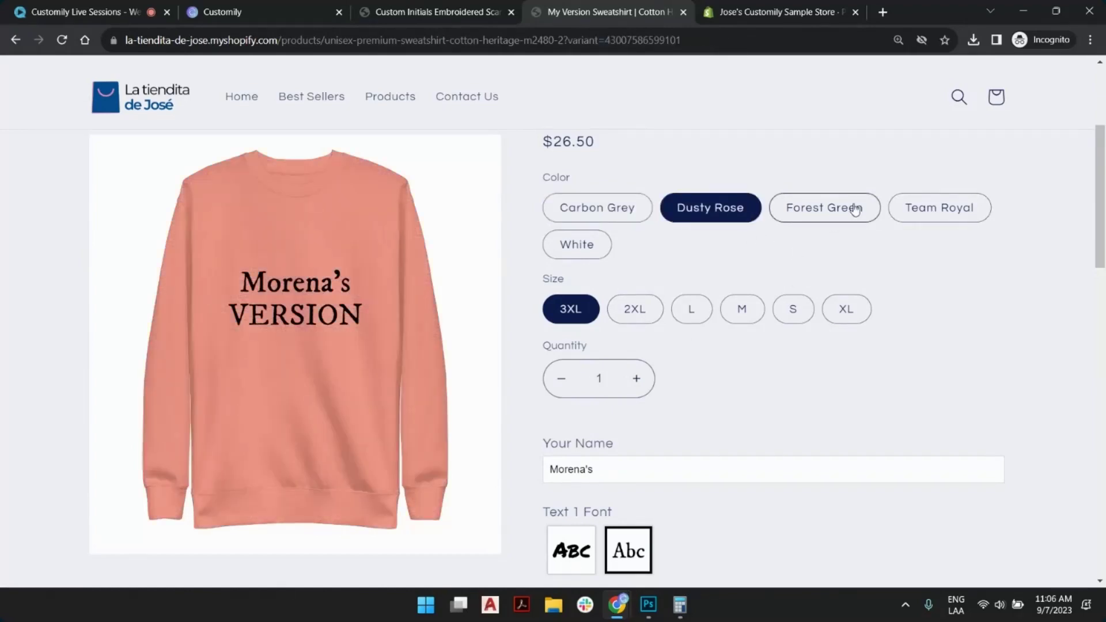
click(855, 210)
click(918, 217)
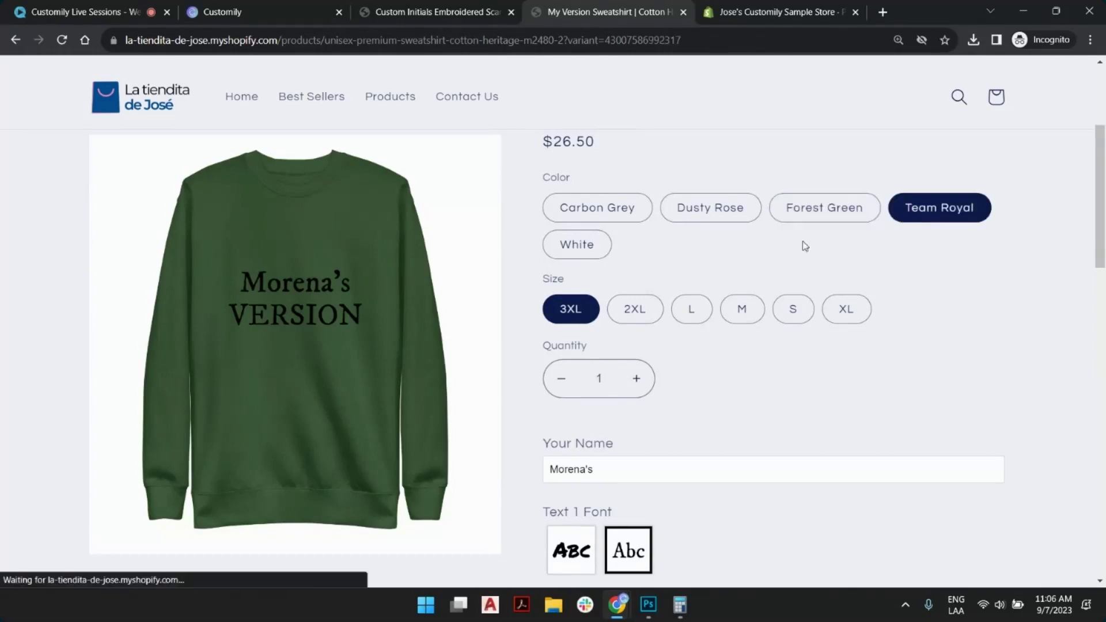
click(584, 251)
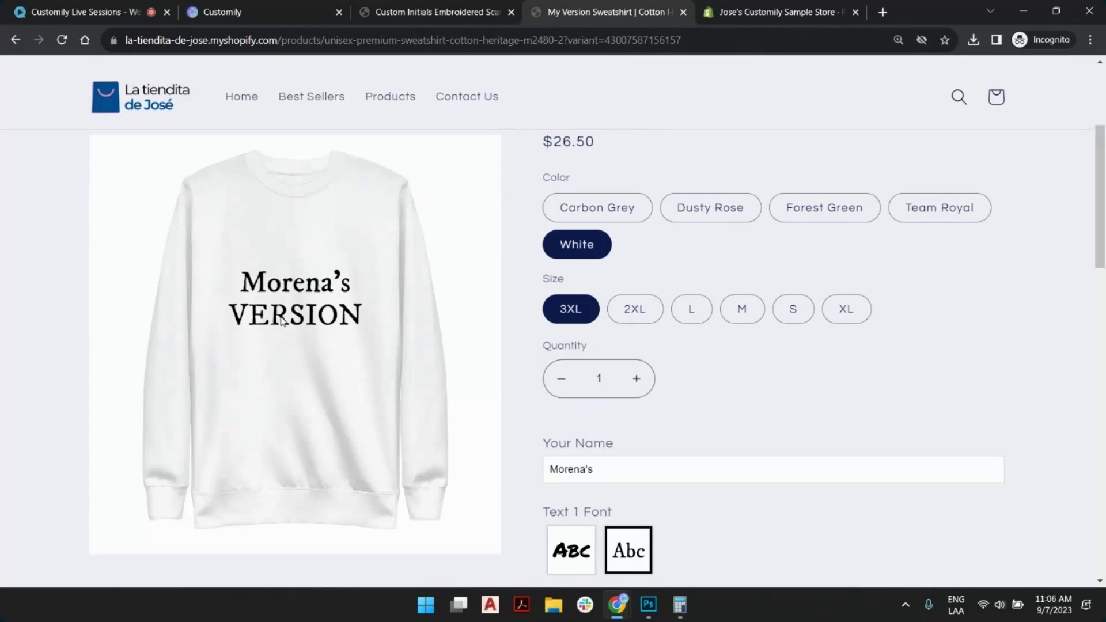
View the enlarged preview of the customized sweatshirt and close it.
scroll(853, 288, down, 3)
scroll(857, 286, up, 4)
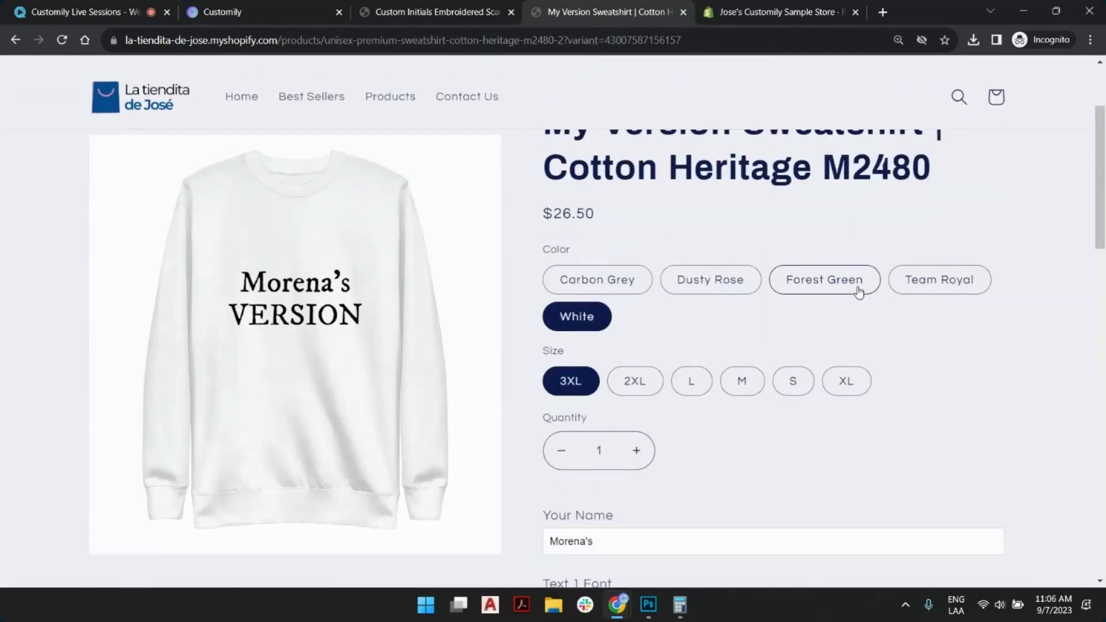
scroll(858, 291, down, 4)
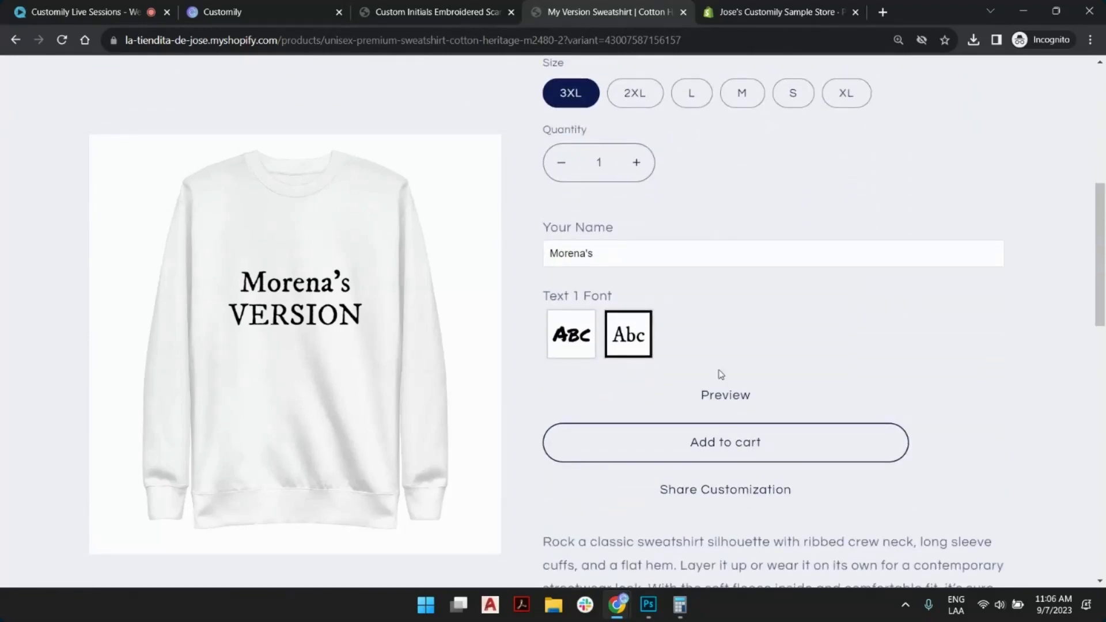
click(698, 393)
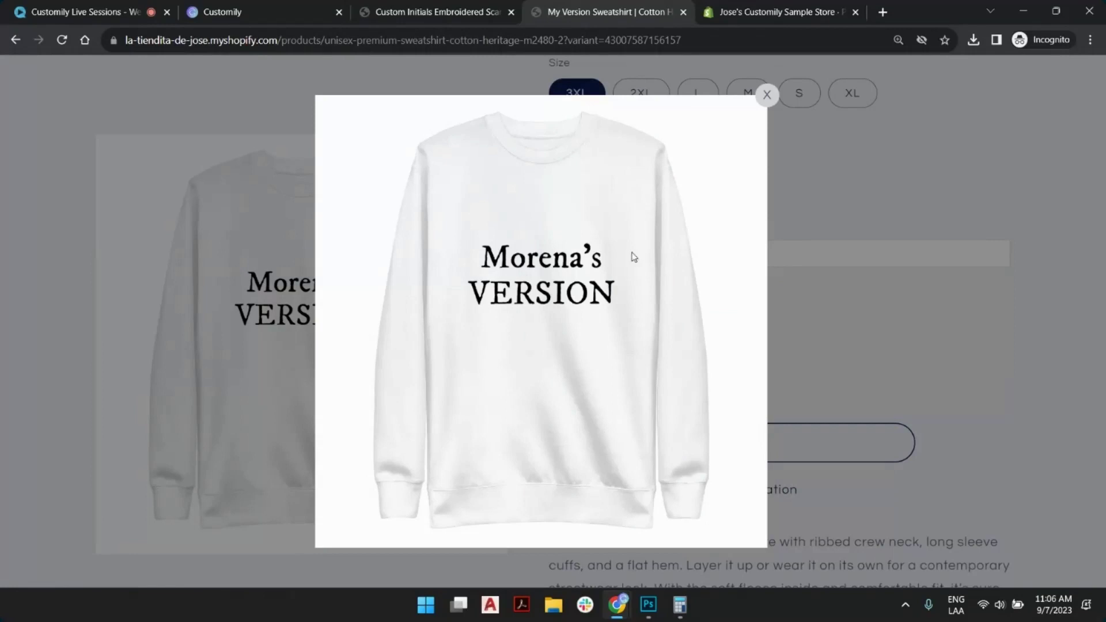
click(767, 94)
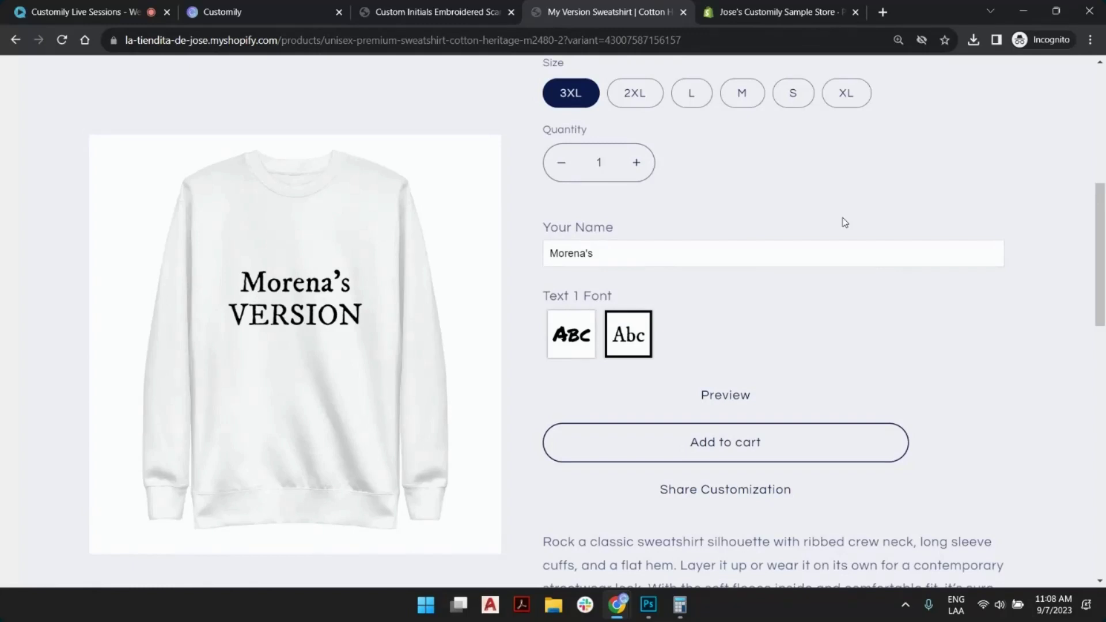
Switch to the Custom Initials Embroidered Scarf product page and enter "abc" as the initials.
scroll(845, 222, up, 7)
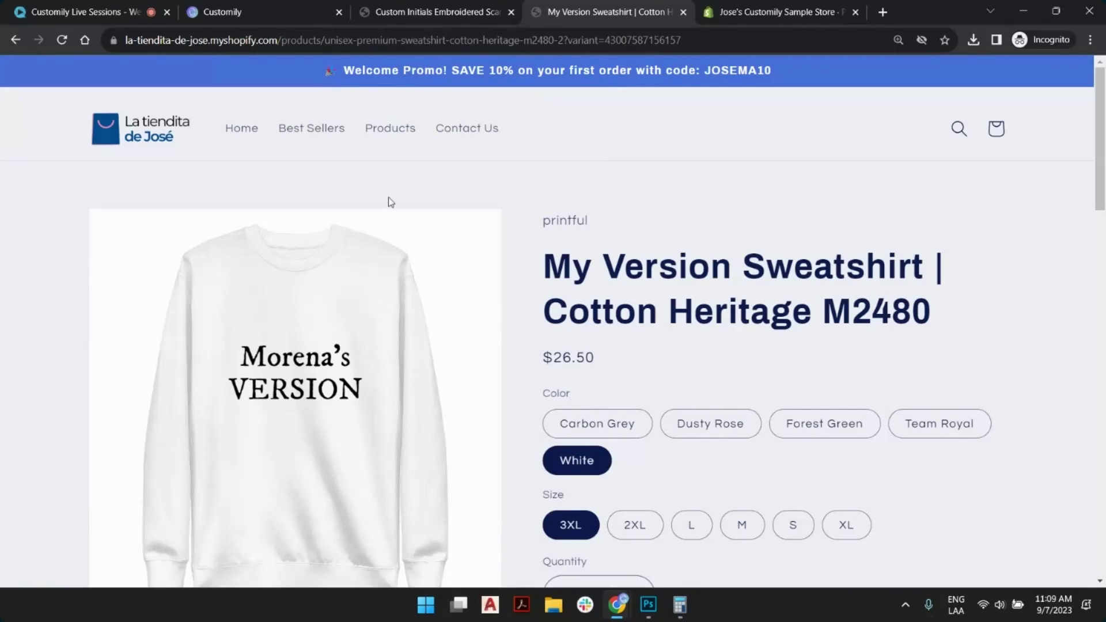
click(409, 6)
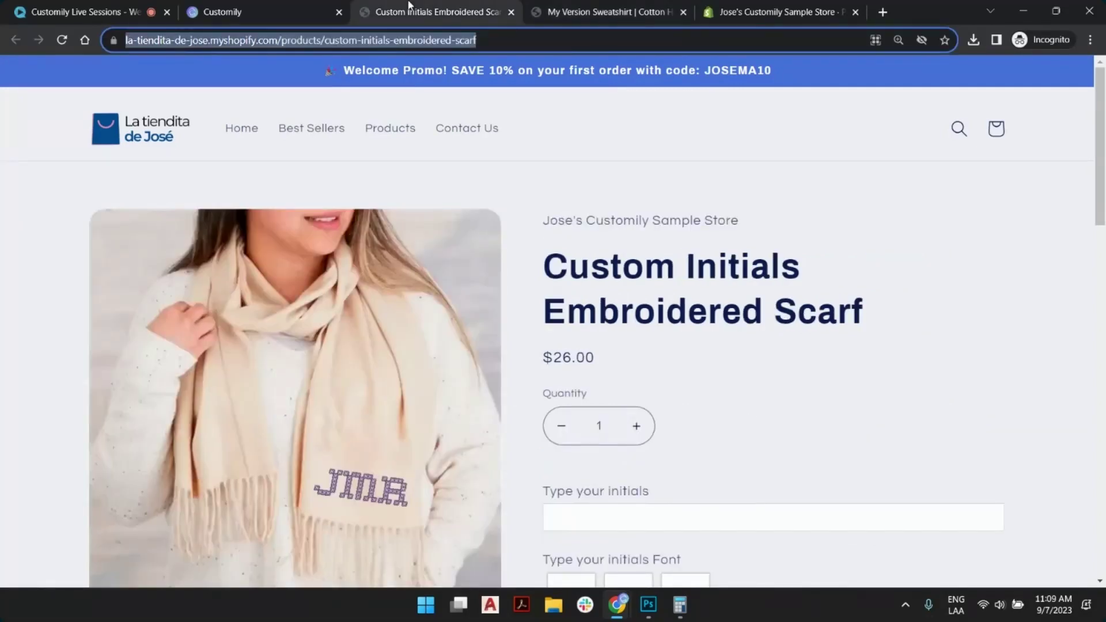
scroll(708, 248, down, 3)
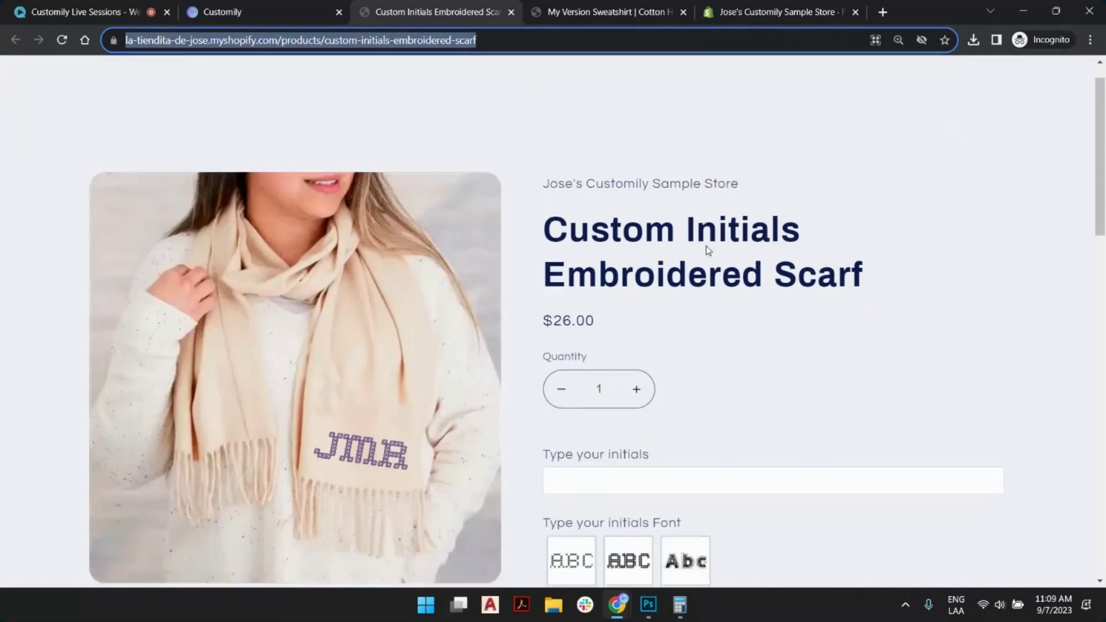
scroll(286, 250, up, 3)
scroll(683, 242, down, 1)
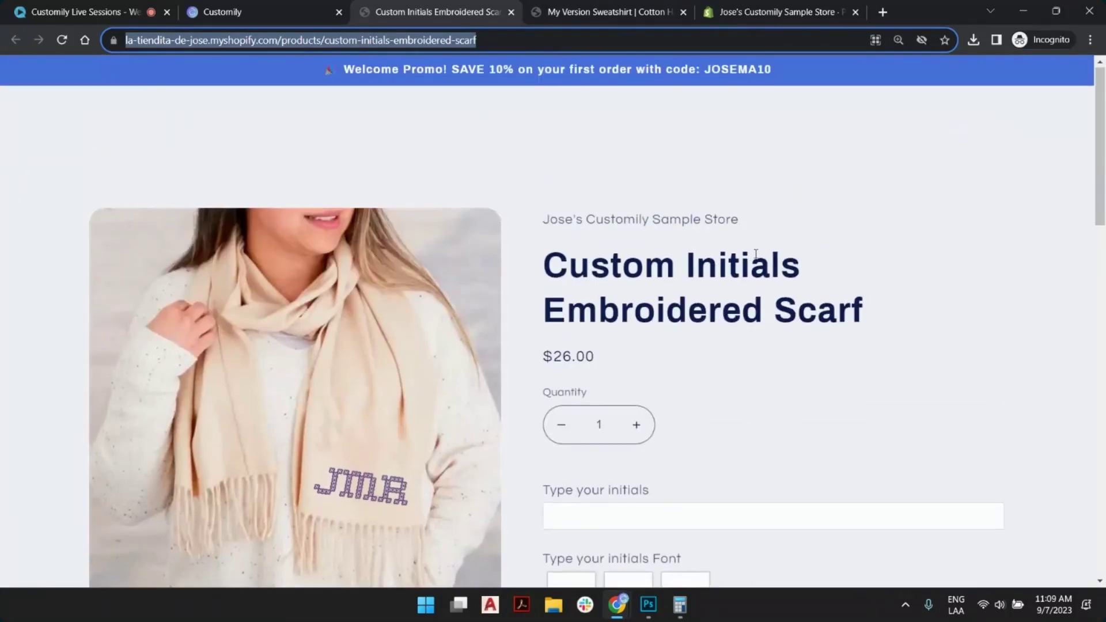
scroll(677, 242, down, 1)
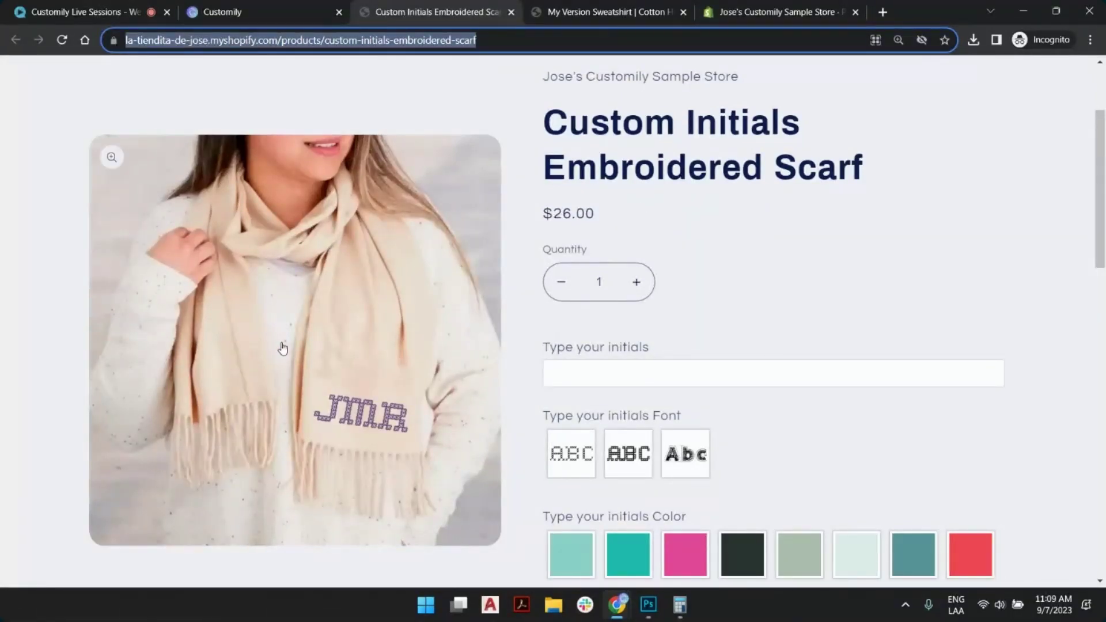
scroll(793, 281, down, 2)
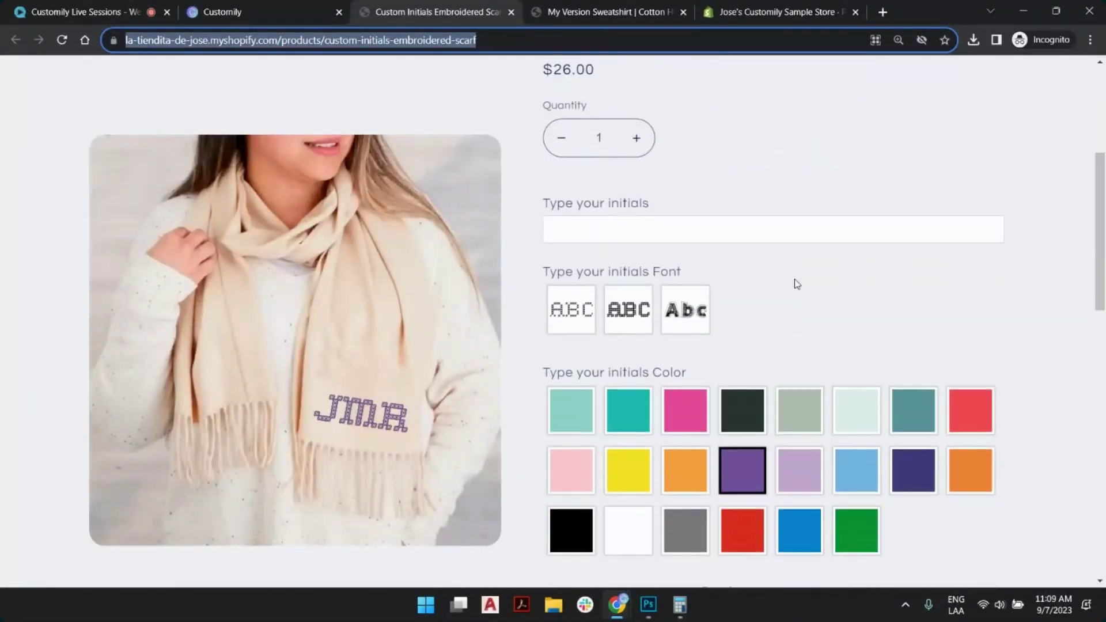
click(730, 231)
text(a)
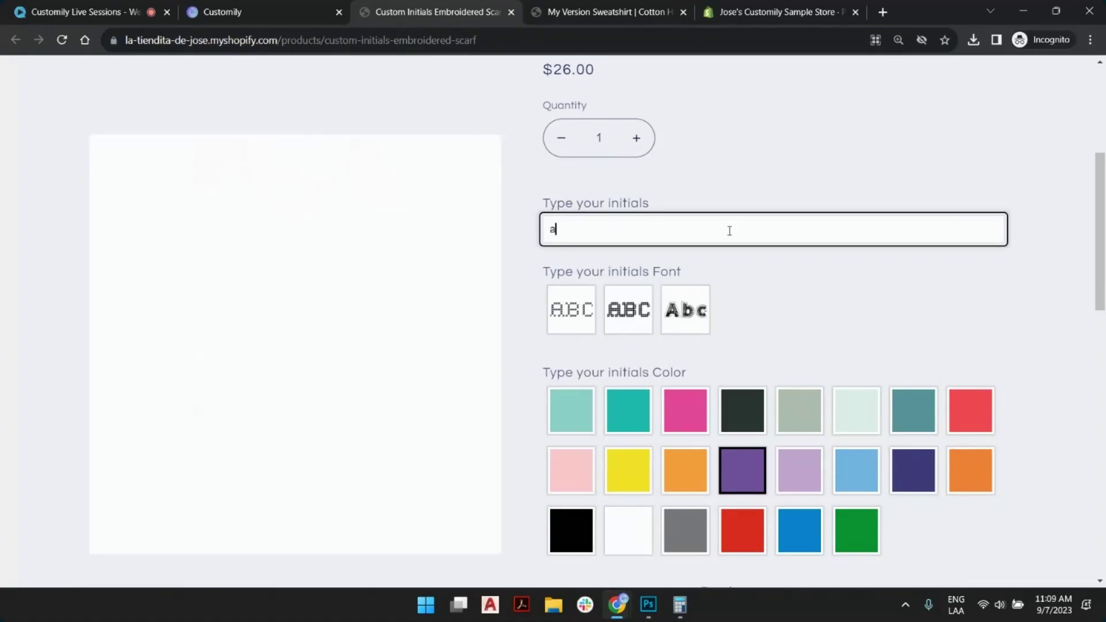
text(bc)
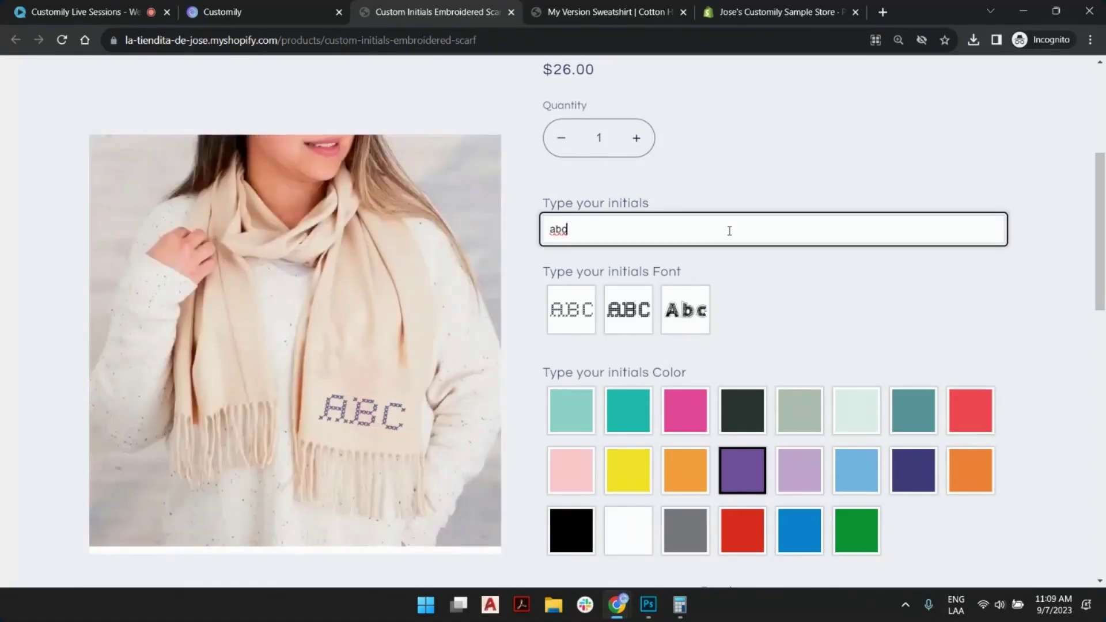
Try different fonts and colors for the scarf's initials, settling on Light Orange with the first, thin cross-stitch font.
click(685, 310)
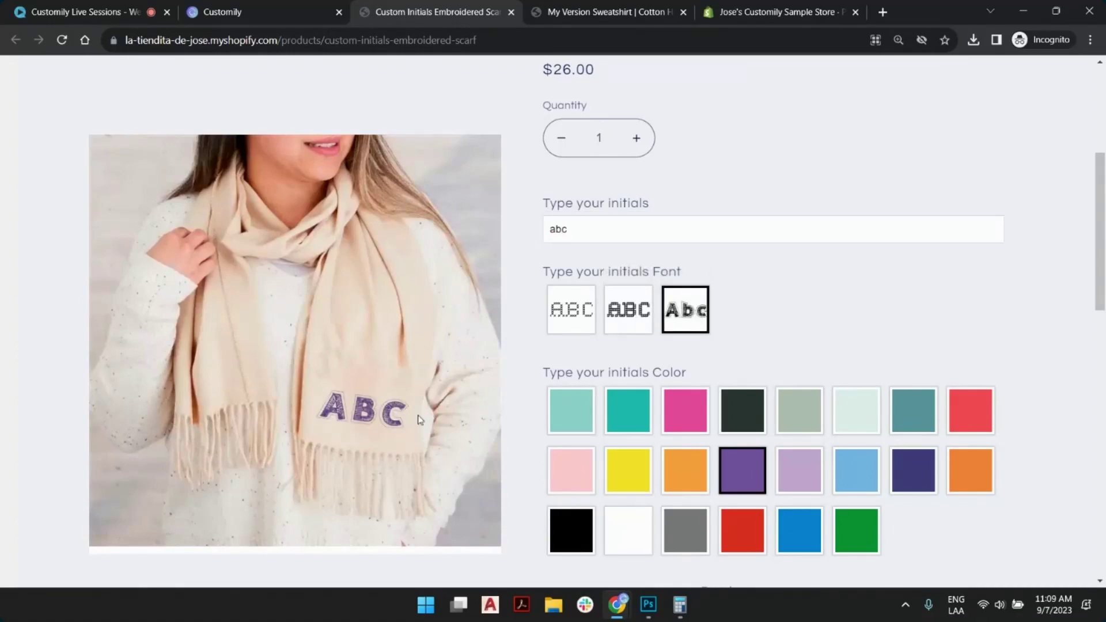
click(626, 326)
scroll(720, 326, down, 2)
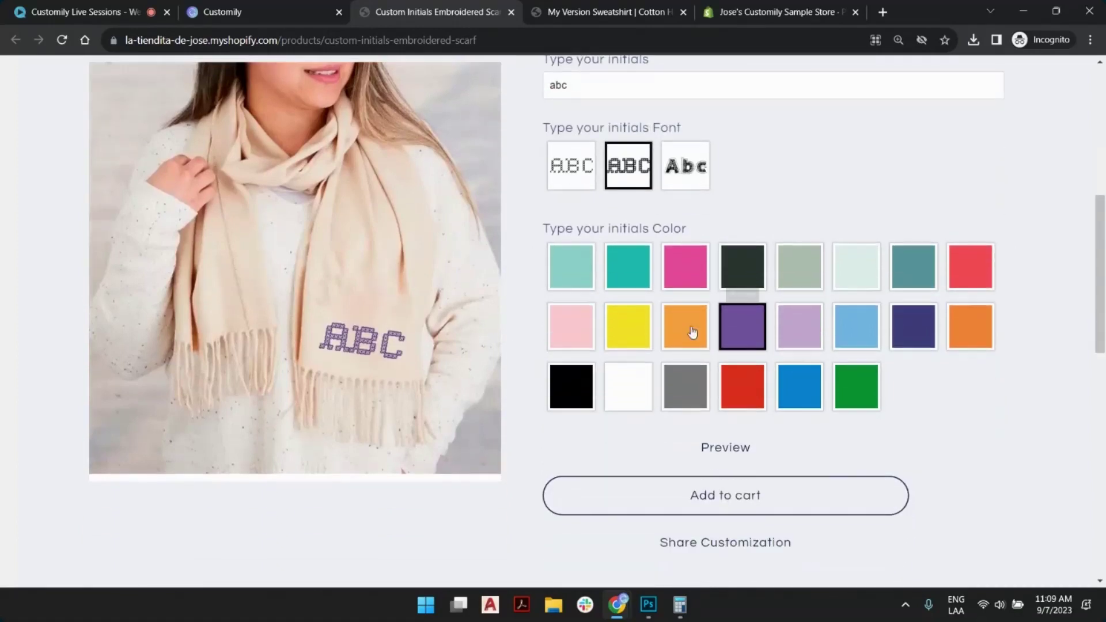
click(970, 268)
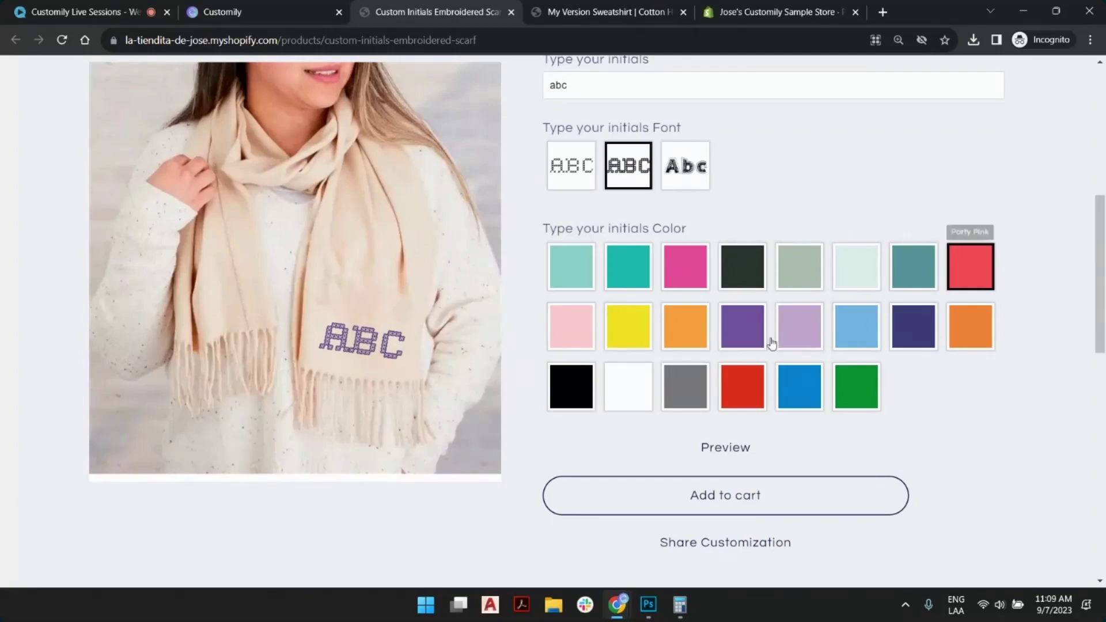
click(748, 389)
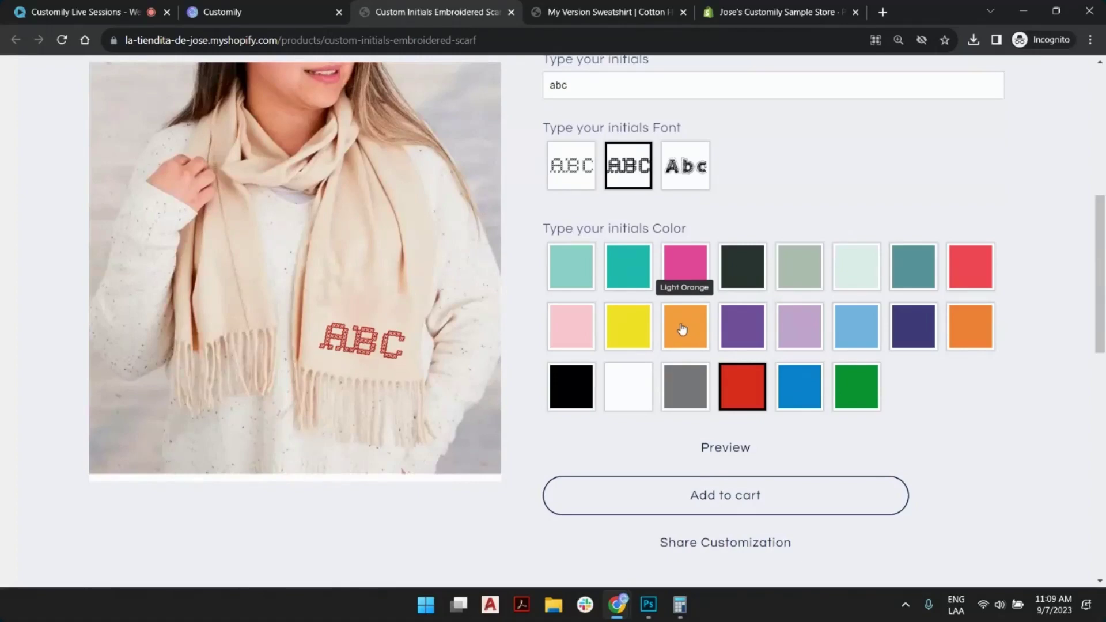
click(686, 327)
click(574, 176)
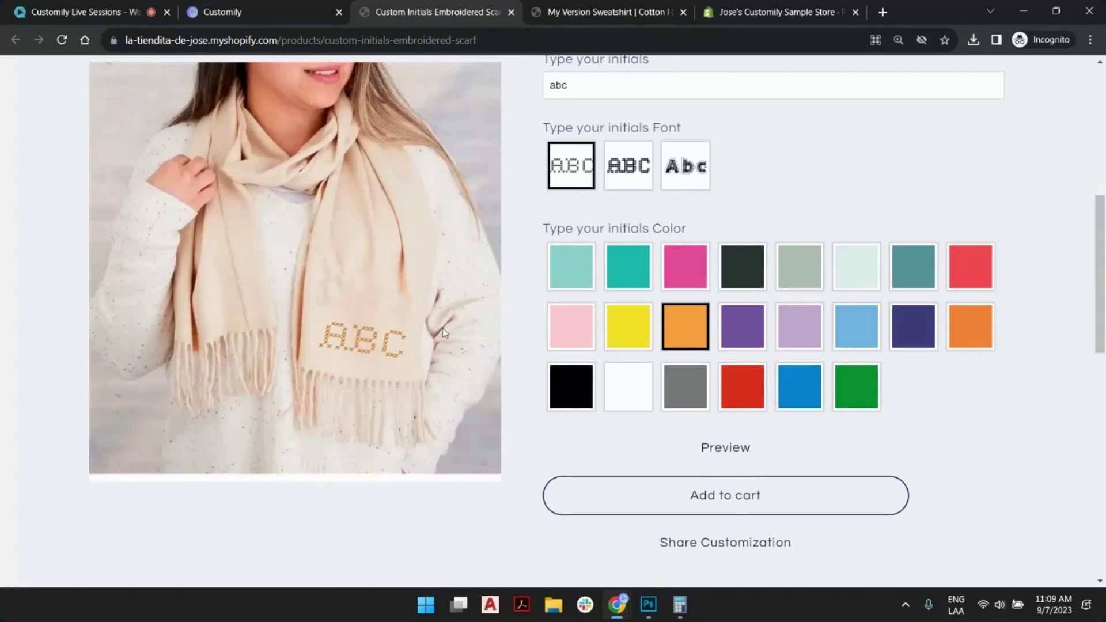
scroll(610, 292, up, 8)
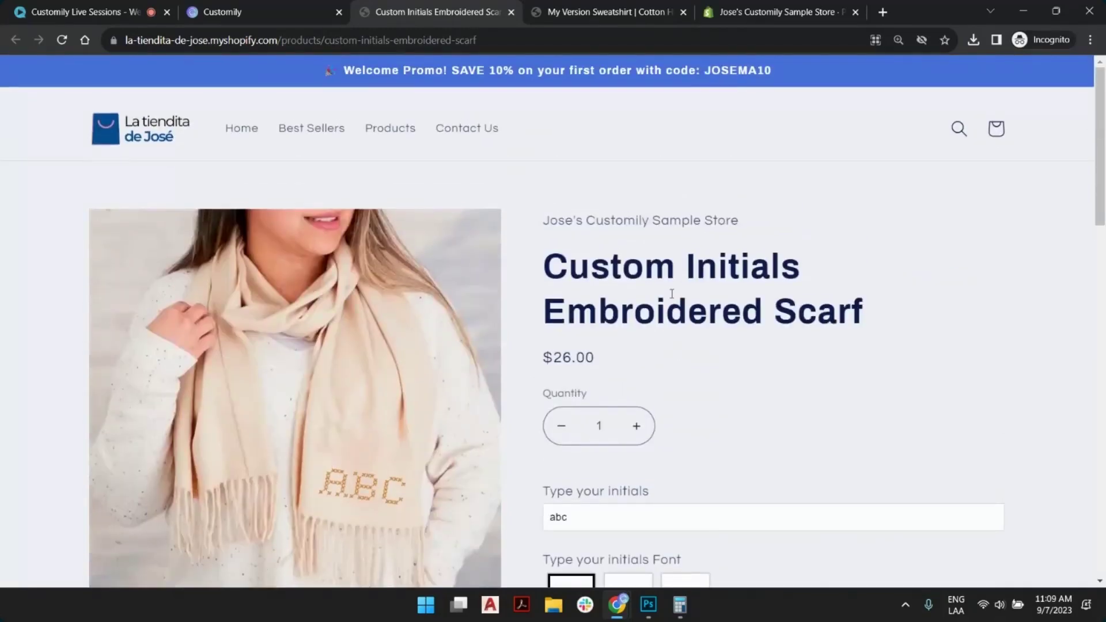
scroll(653, 311, down, 3)
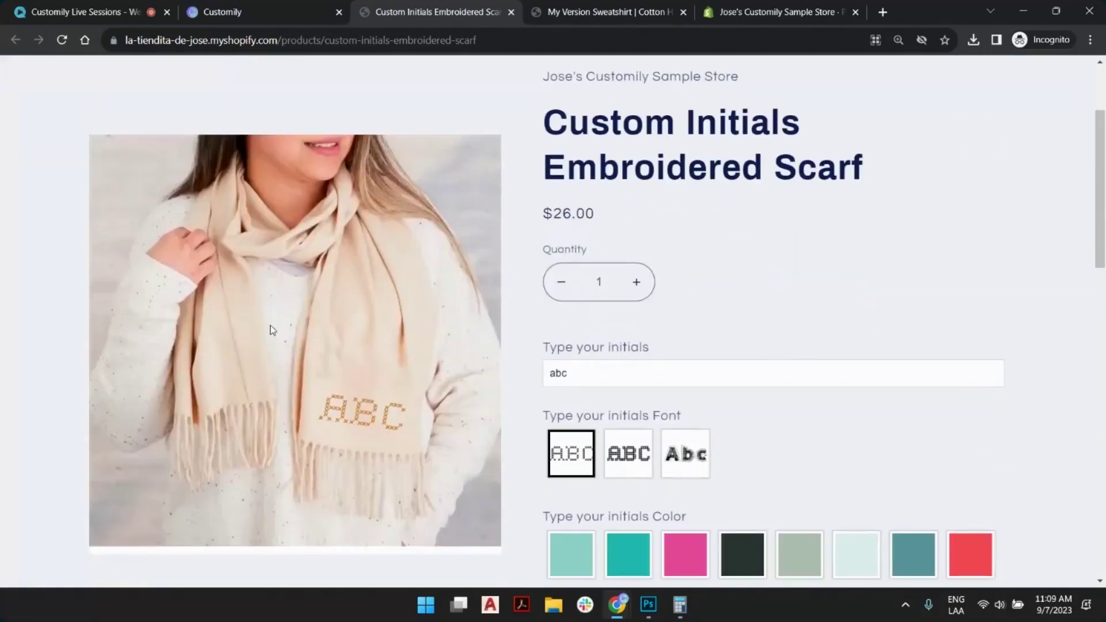
scroll(616, 203, down, 2)
scroll(728, 359, up, 5)
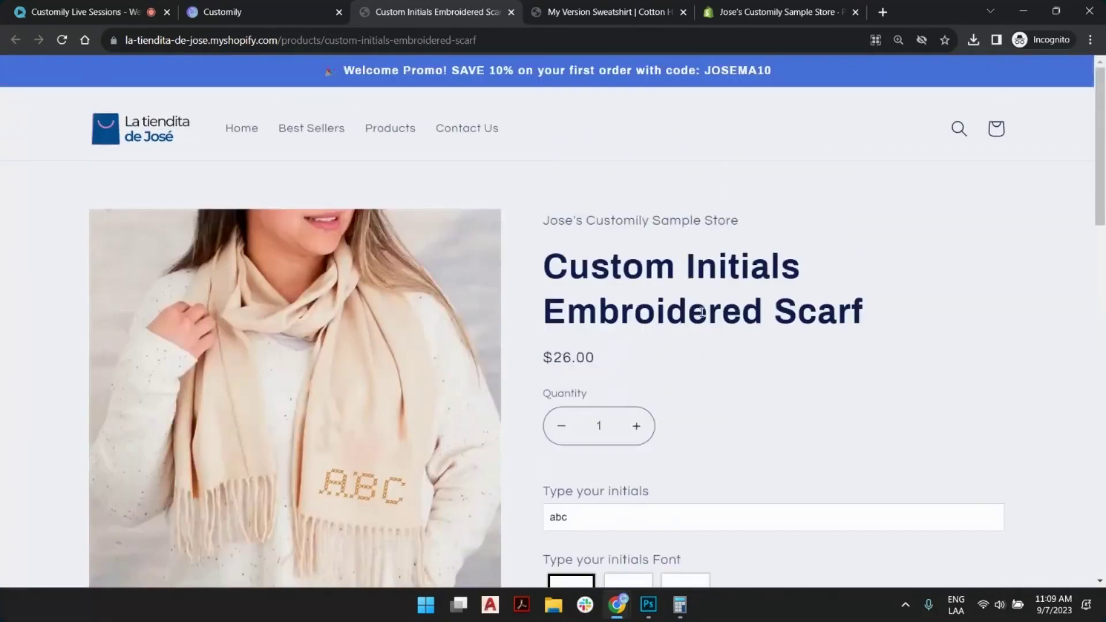
drag(876, 318, 552, 333)
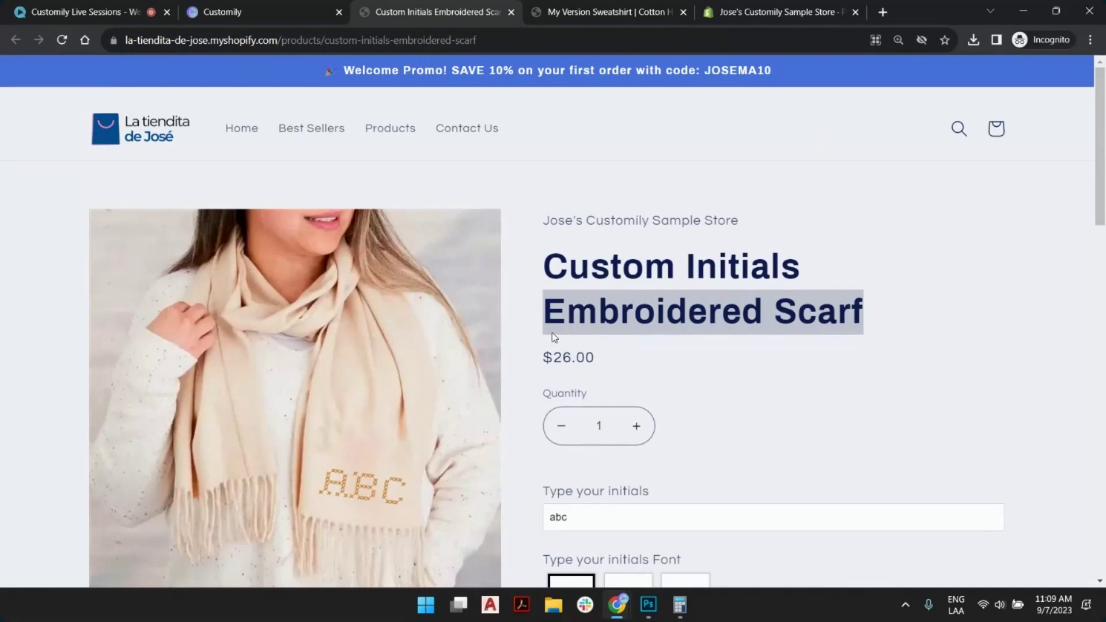
click(661, 309)
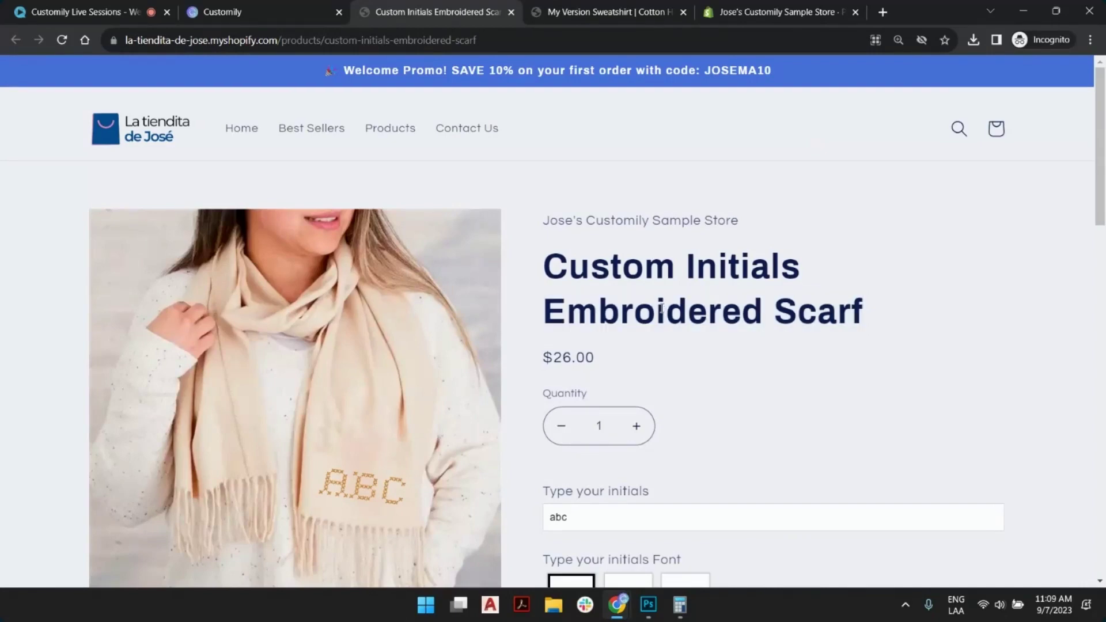
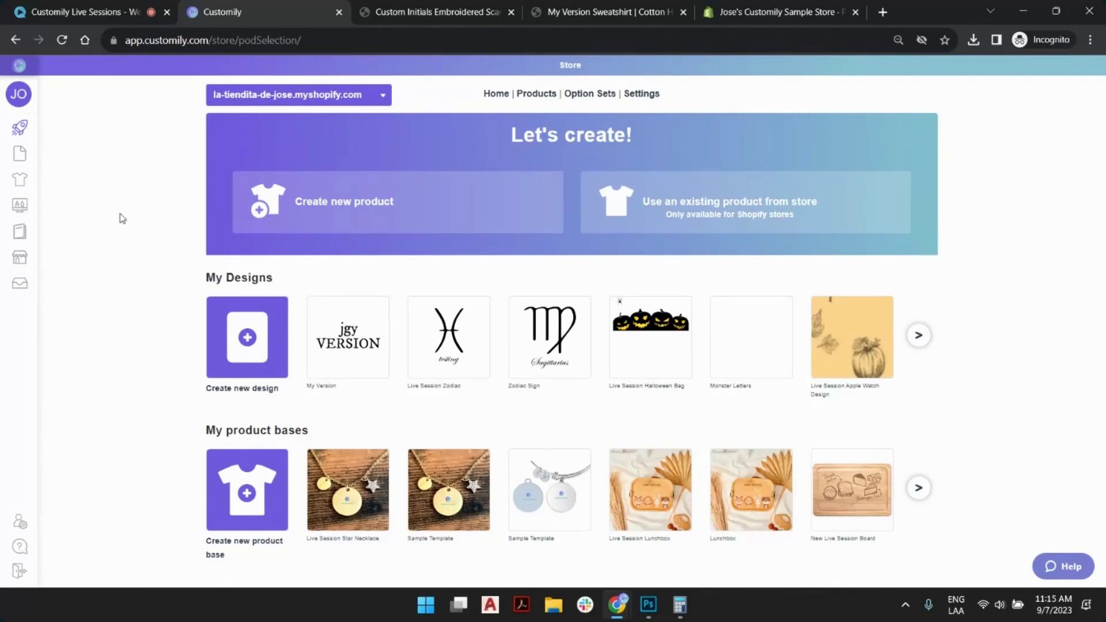
mouse_move(51, 129)
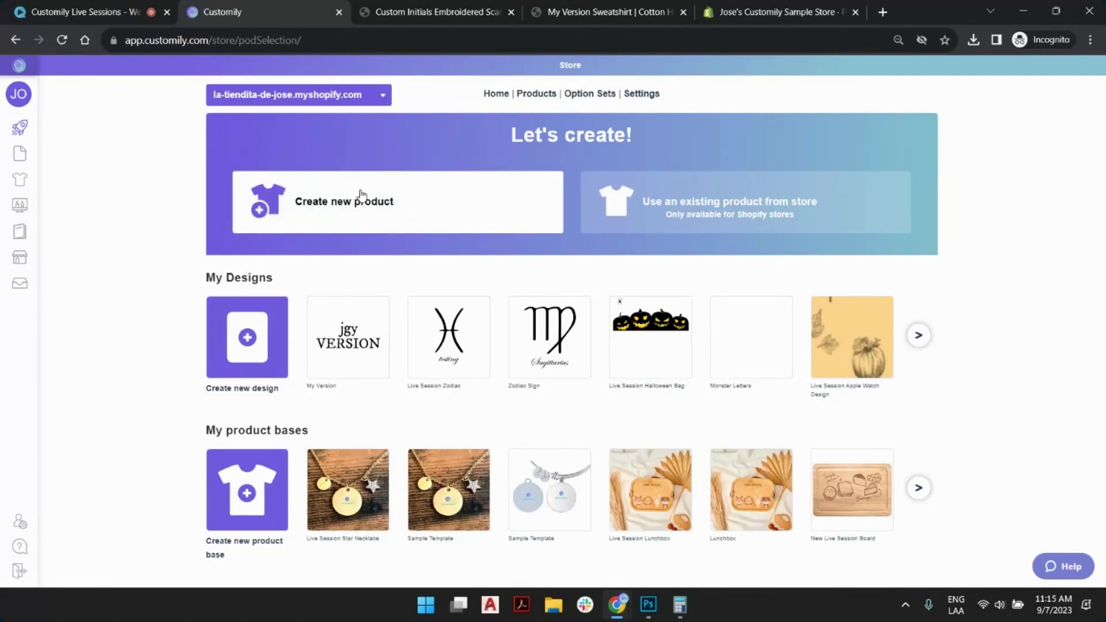
mouse_move(36, 163)
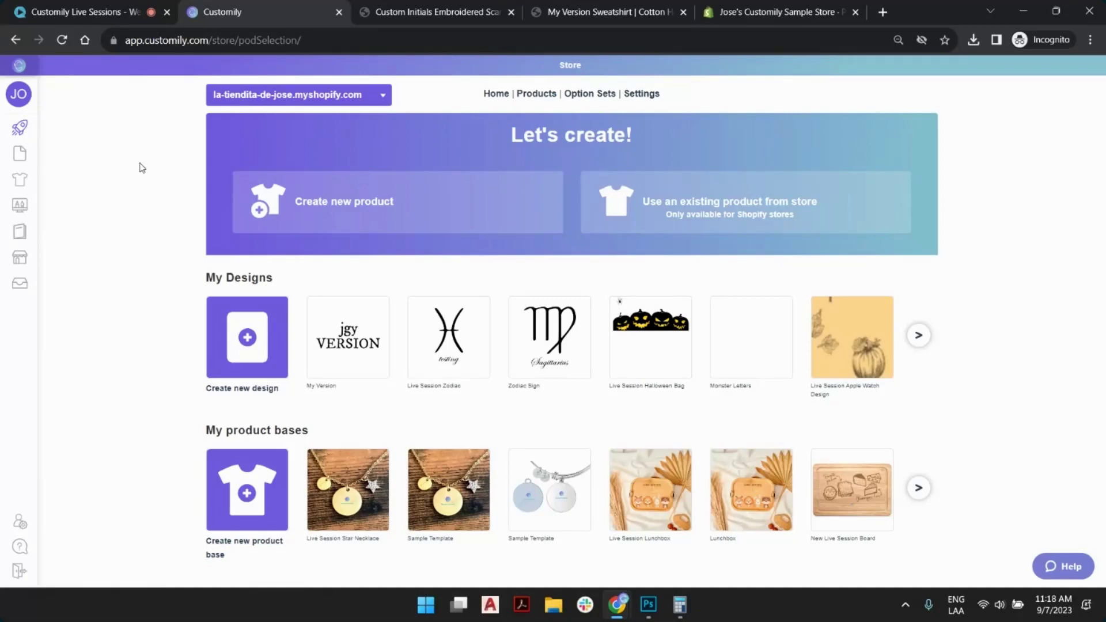
Examine the scarf product page's initials, font and color options and its preview and cart controls.
click(458, 10)
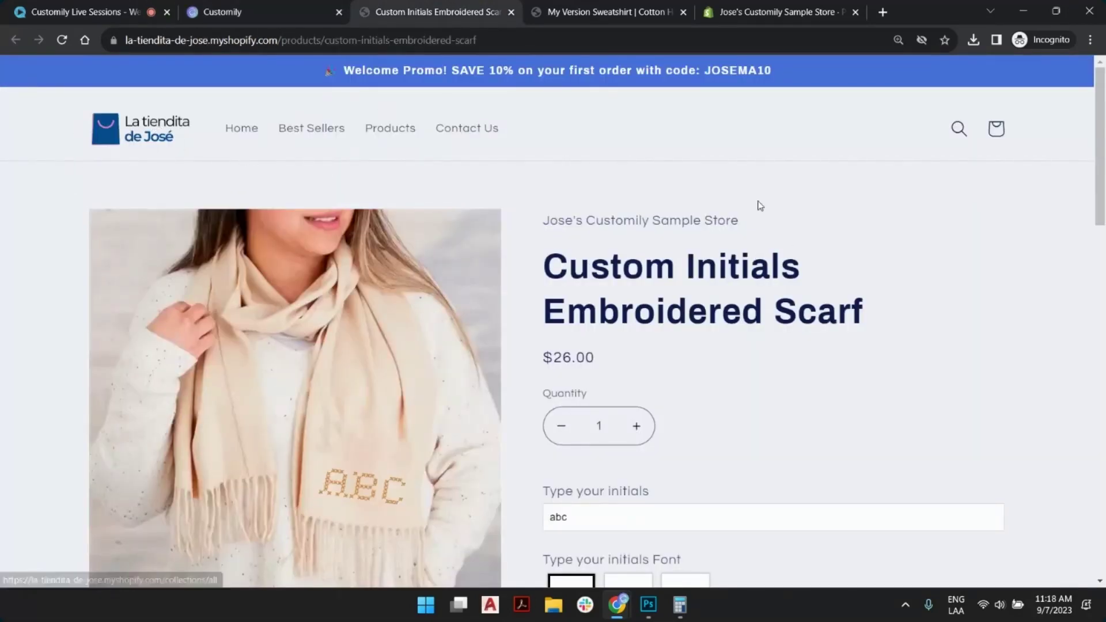
scroll(749, 202, down, 3)
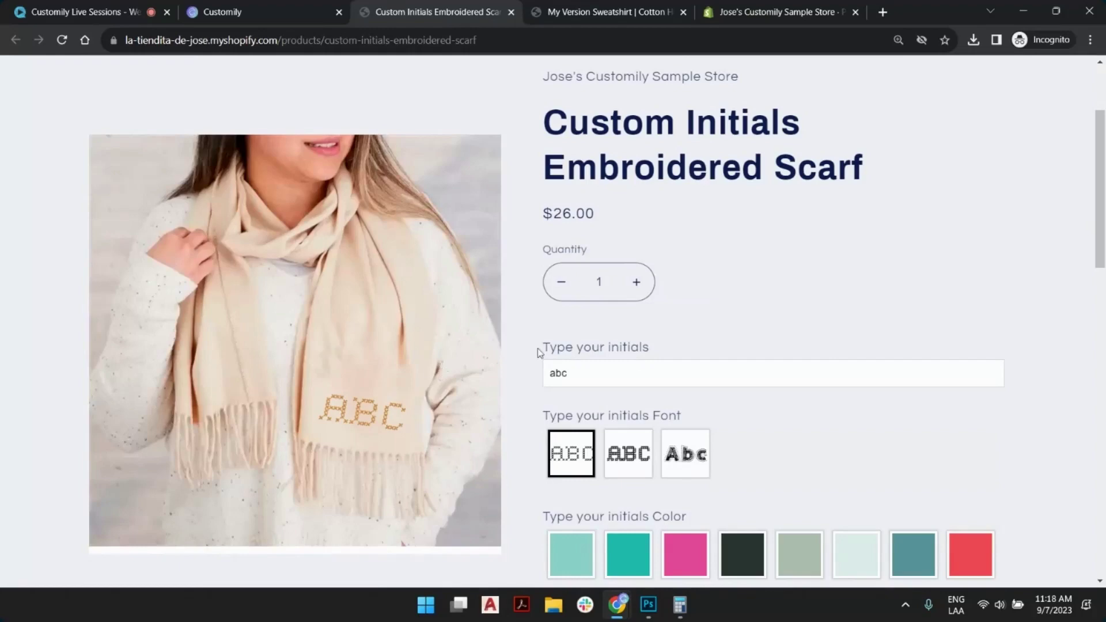
scroll(818, 294, down, 4)
scroll(775, 282, down, 3)
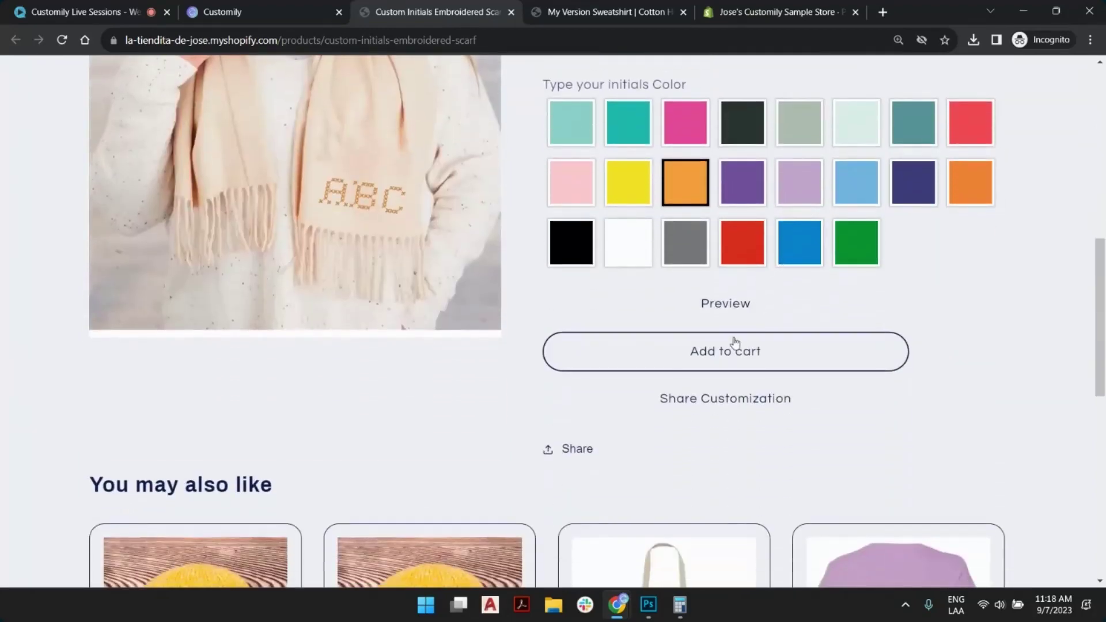
click(762, 353)
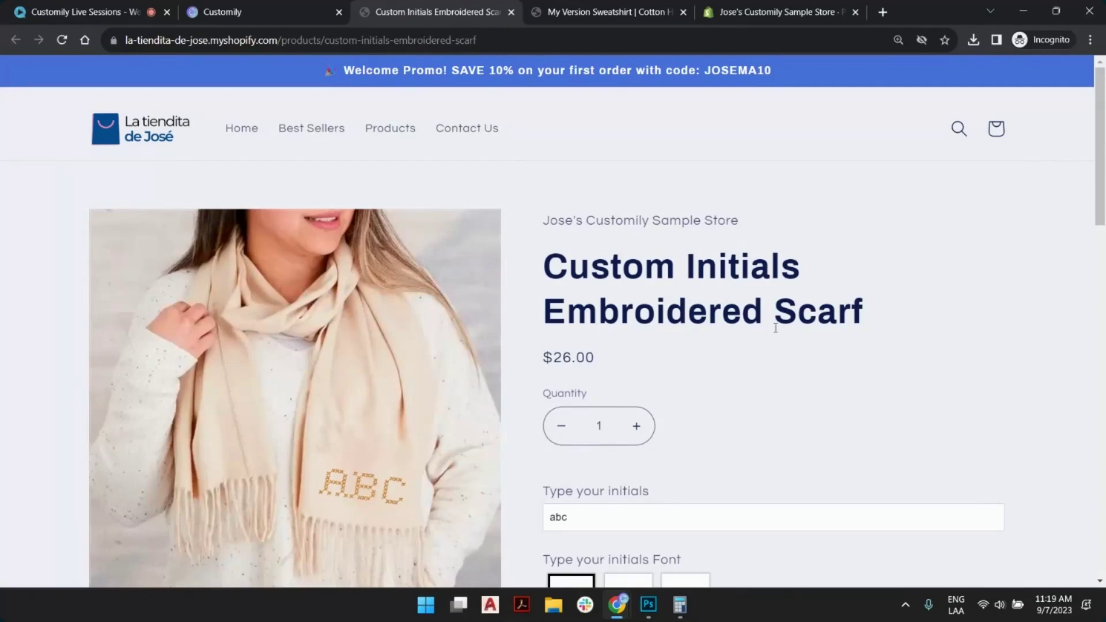
scroll(856, 326, down, 9)
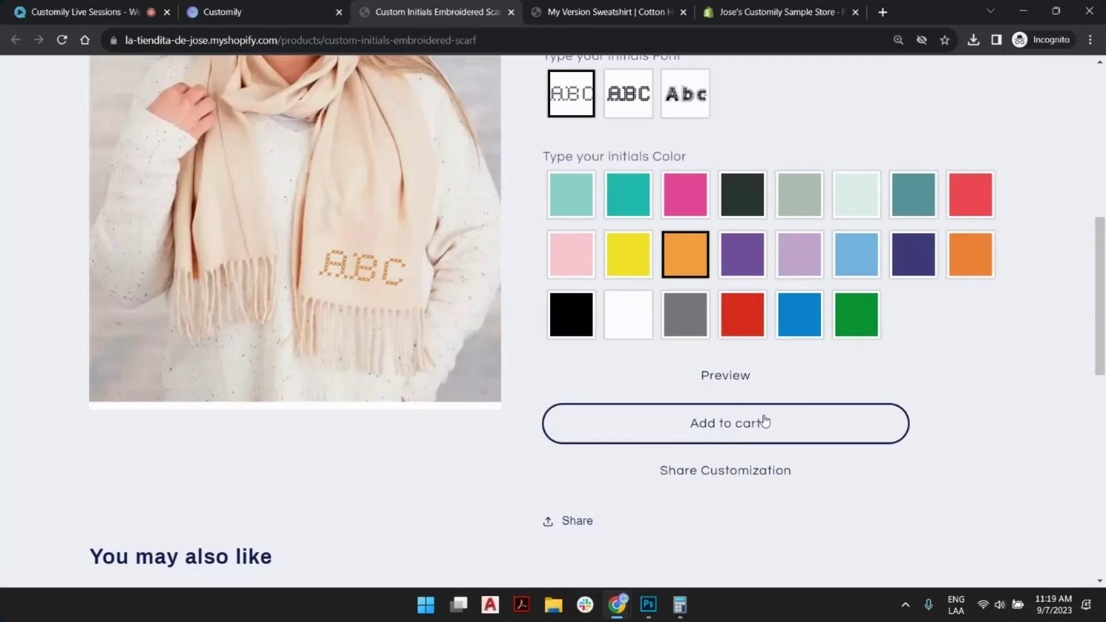
scroll(285, 216, up, 5)
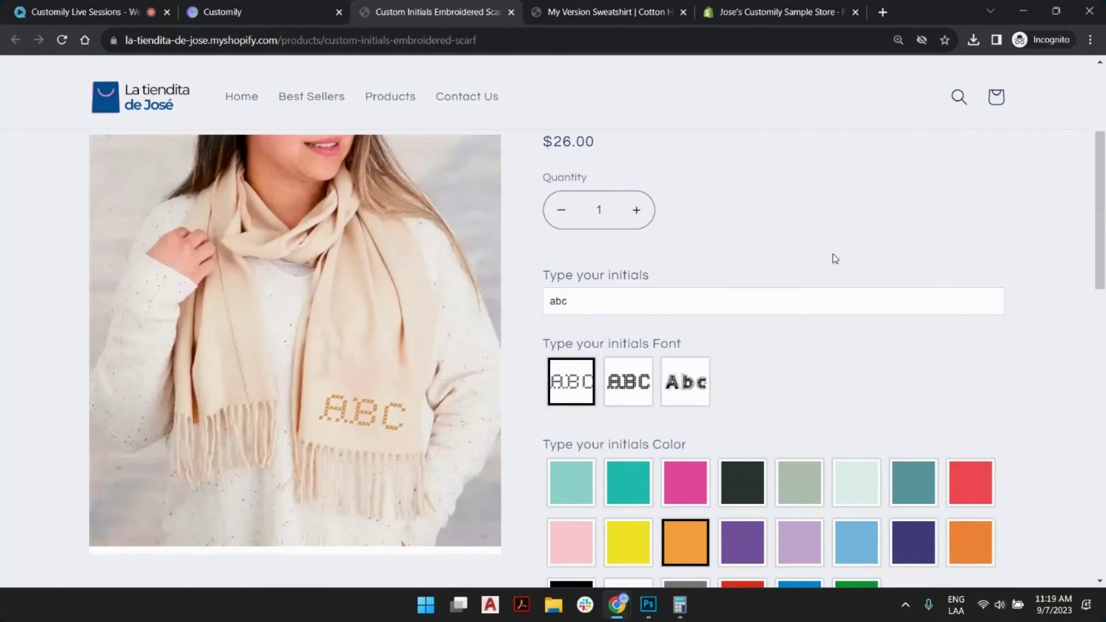
Compare the vendor and product details on the My Version Sweatshirt and Custom Initials Embroidered Scarf pages.
click(294, 7)
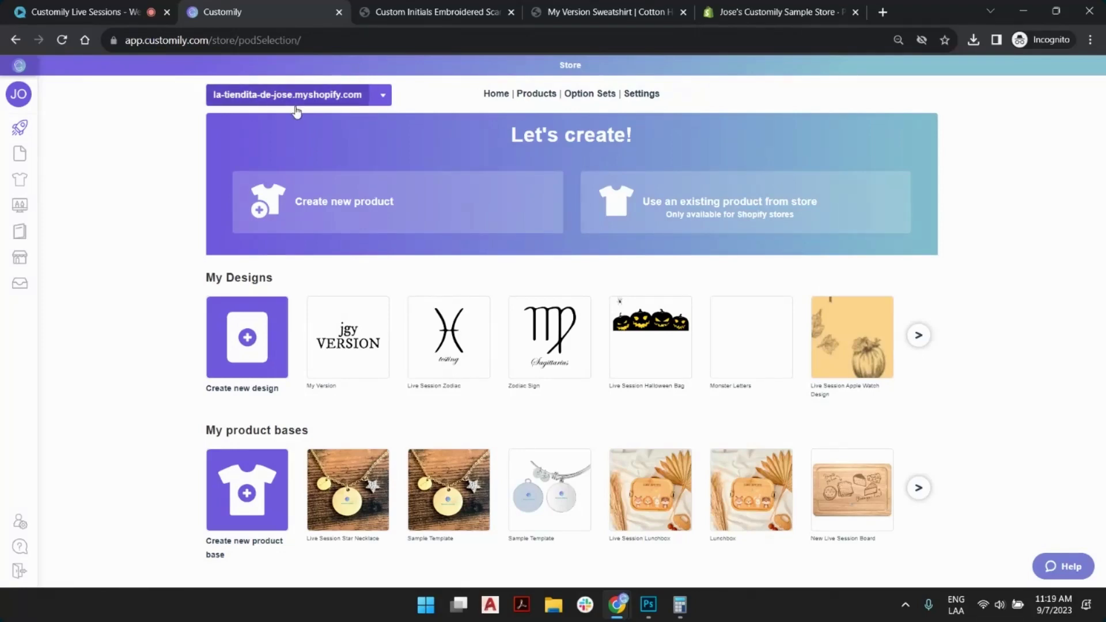
click(586, 7)
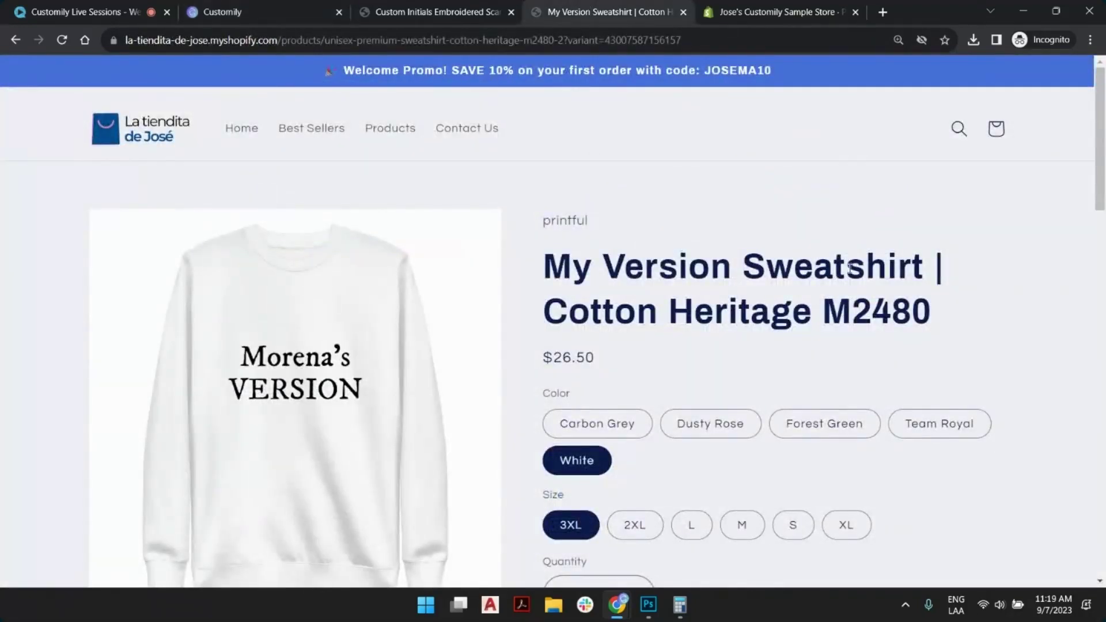
drag(566, 222, 542, 225)
click(552, 220)
click(435, 12)
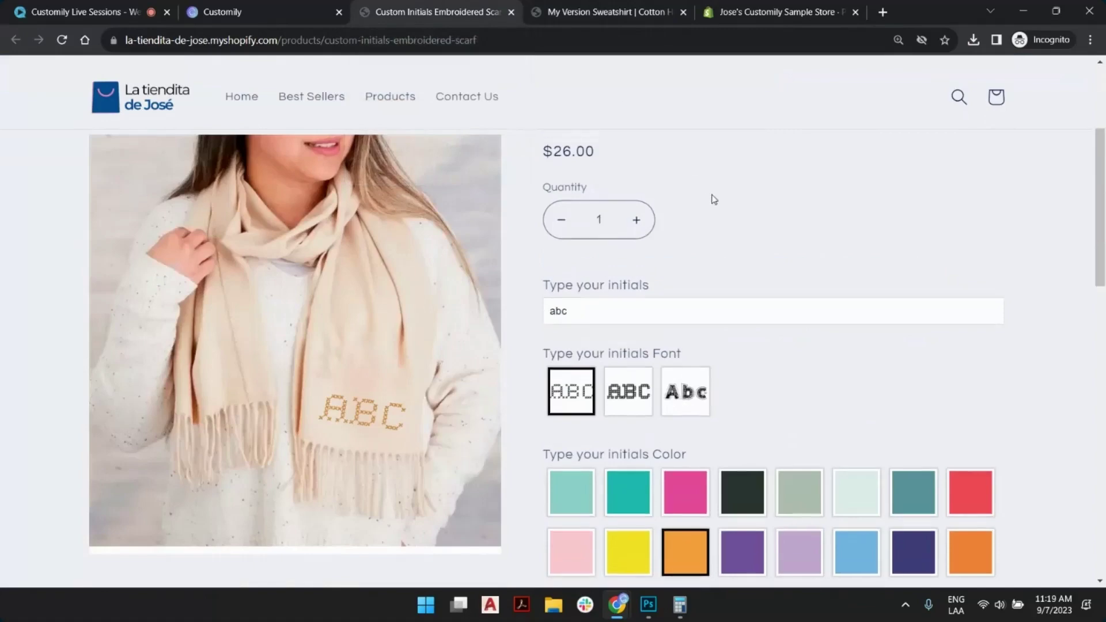
scroll(714, 197, up, 4)
drag(568, 313, 784, 312)
click(645, 314)
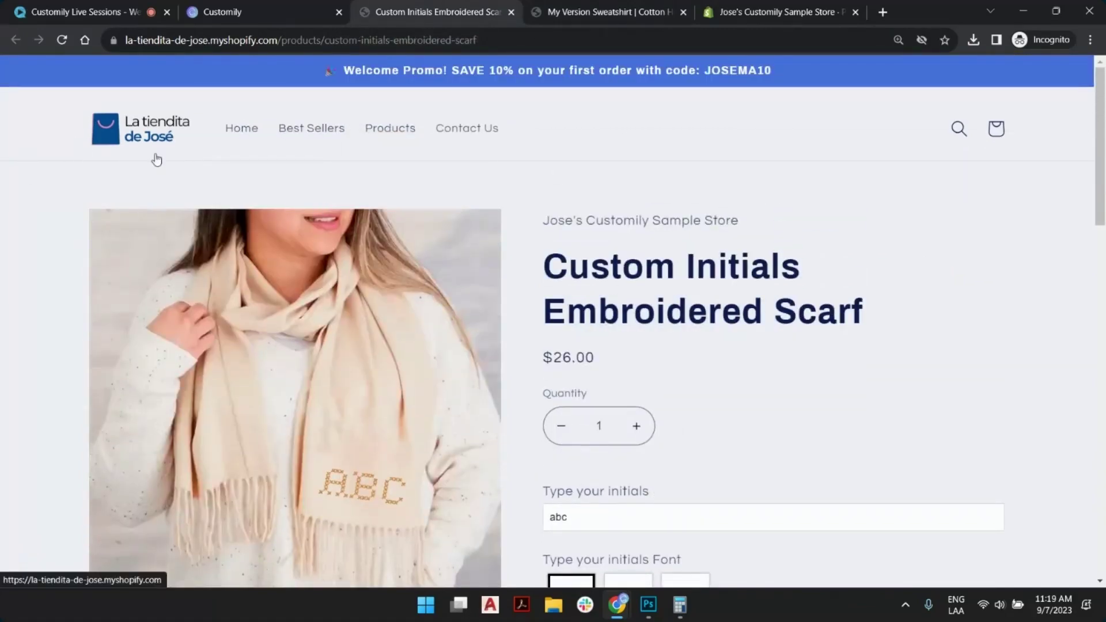
click(615, 11)
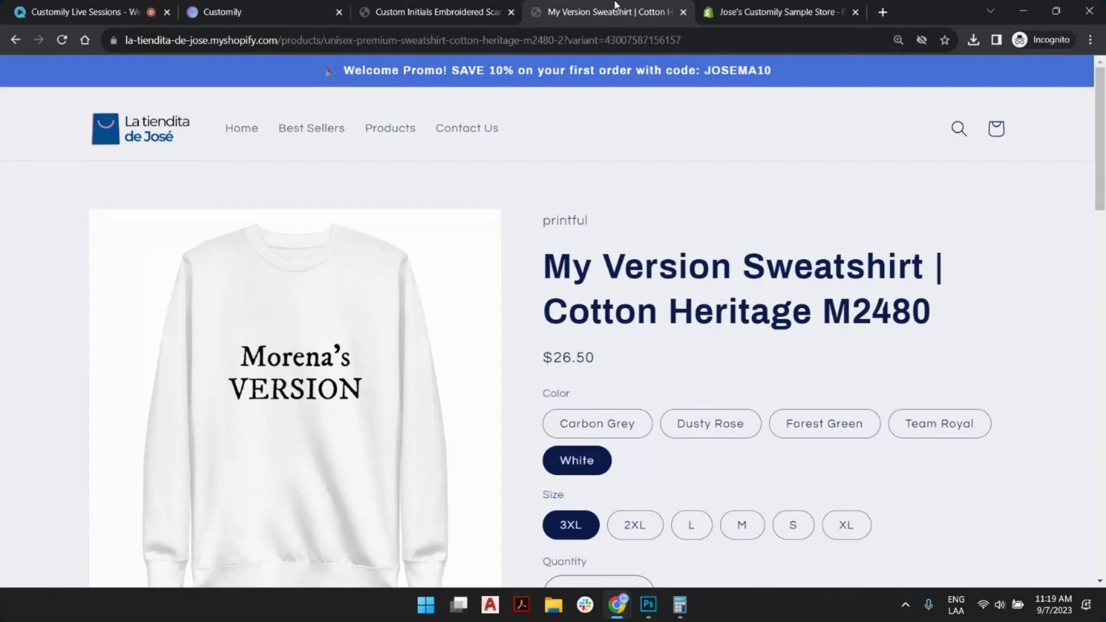
Return to the Customily store page, start a new product and review the fulfillment type of each provider.
click(246, 7)
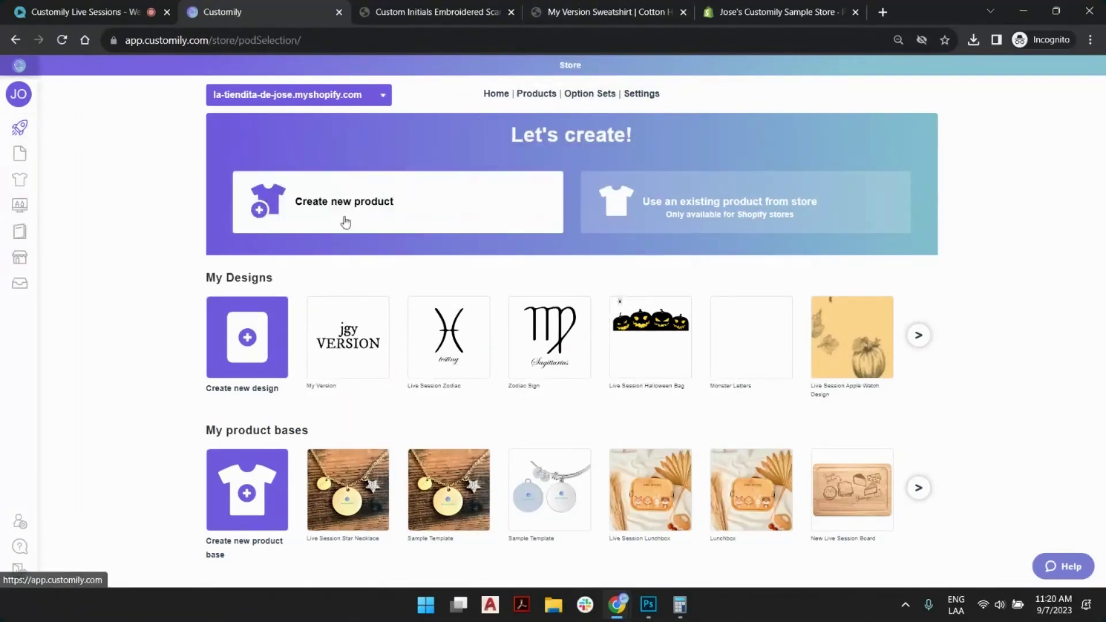
click(373, 201)
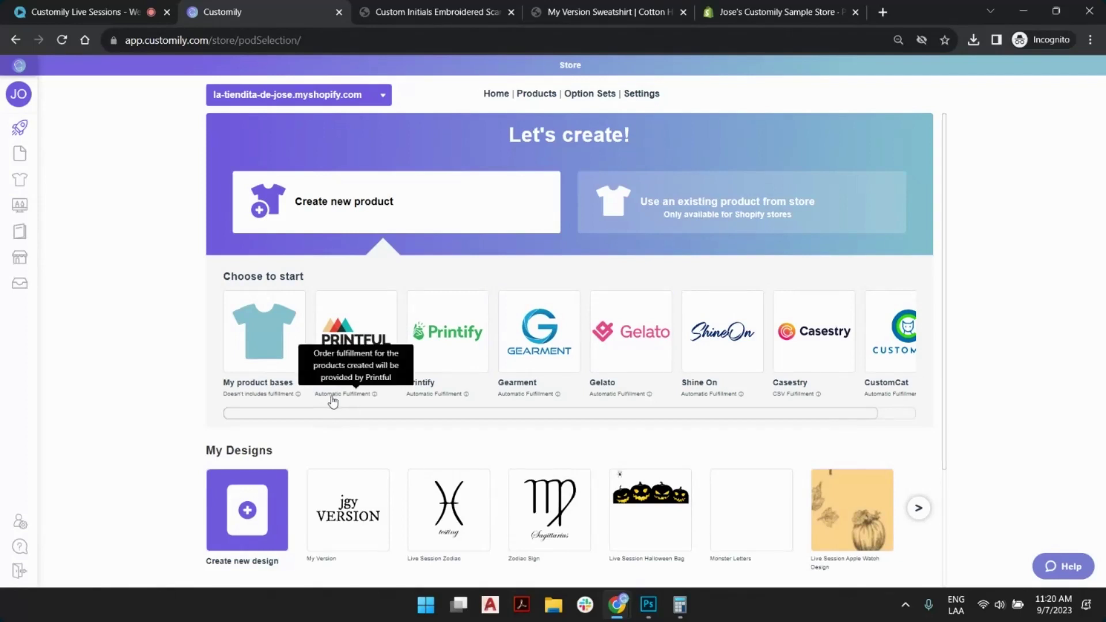
mouse_move(430, 397)
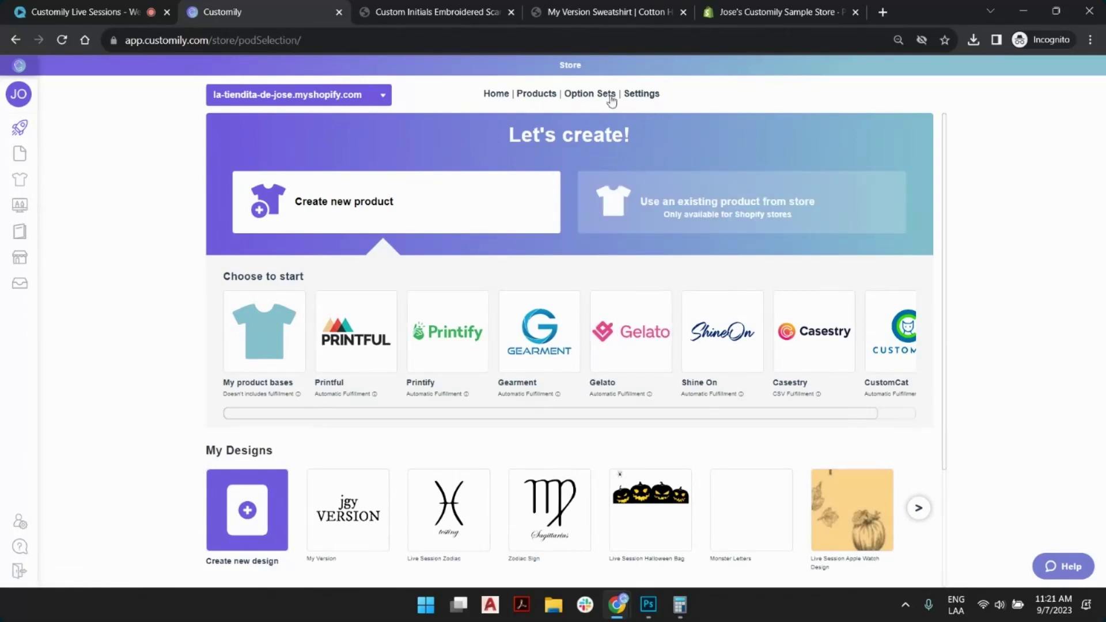
Open the store's integration settings and review the available providers and the existing Printful and Printify integrations.
click(642, 95)
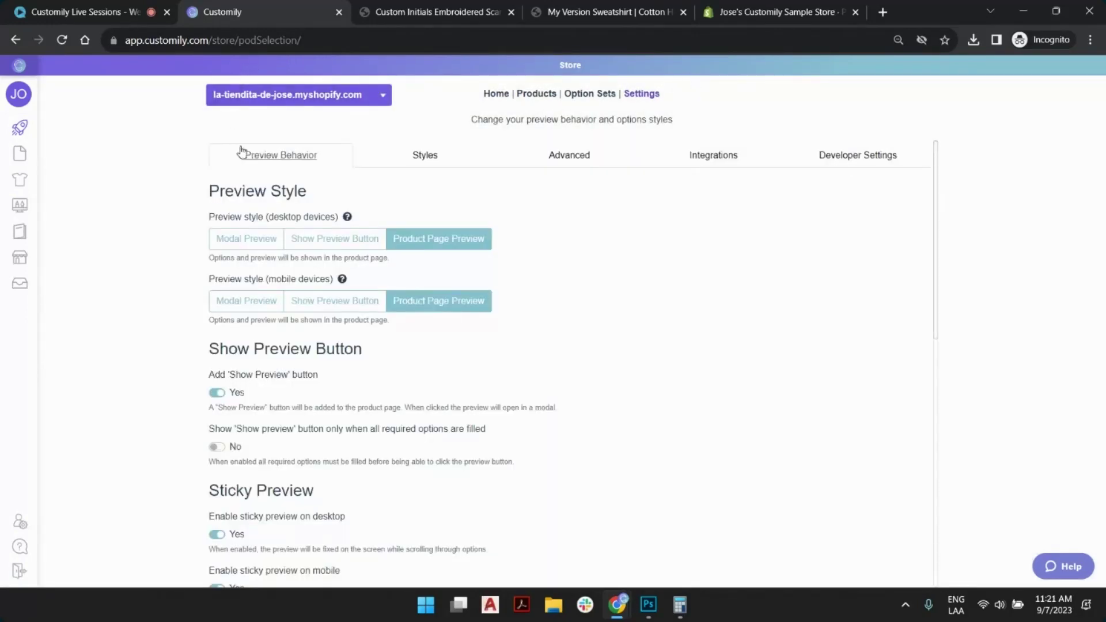
click(722, 160)
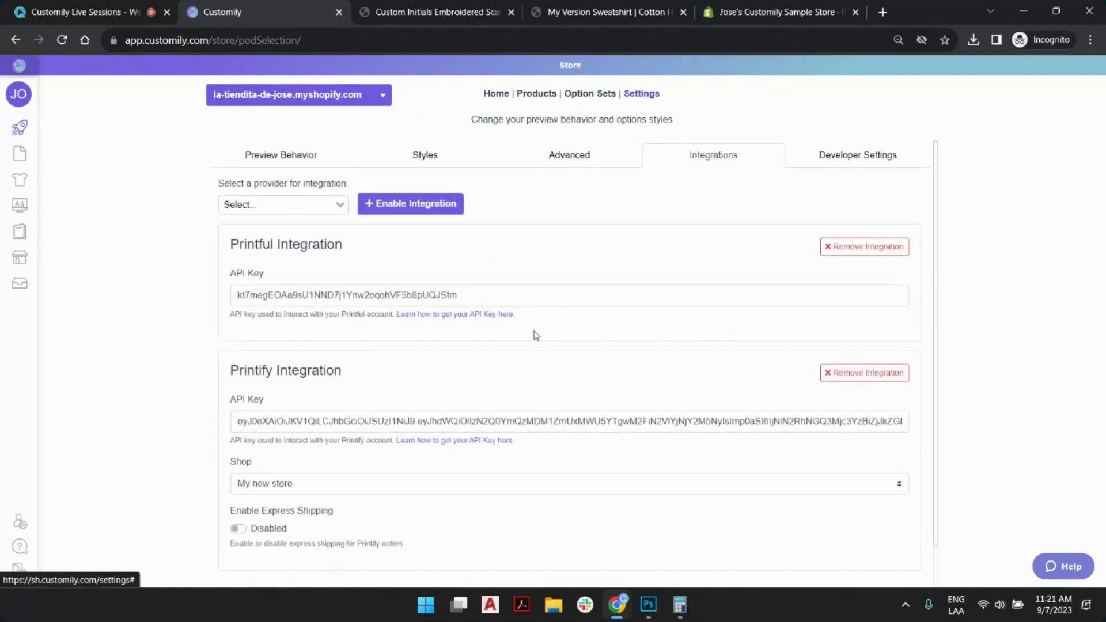
click(332, 205)
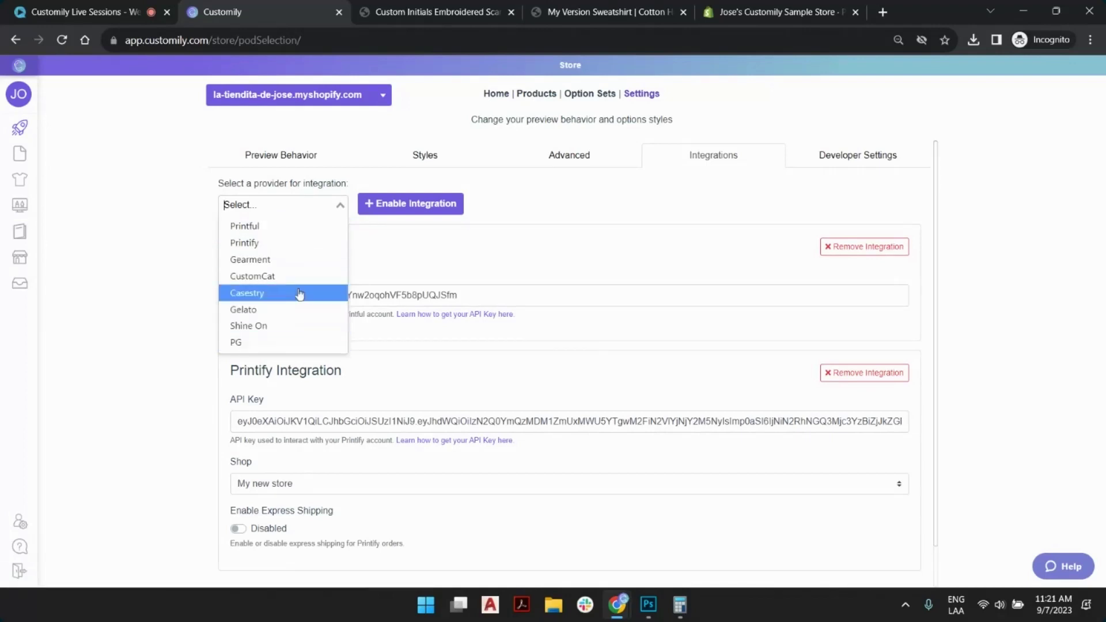
click(659, 209)
drag(220, 250, 309, 245)
drag(246, 370, 299, 369)
scroll(350, 376, down, 1)
scroll(351, 376, up, 1)
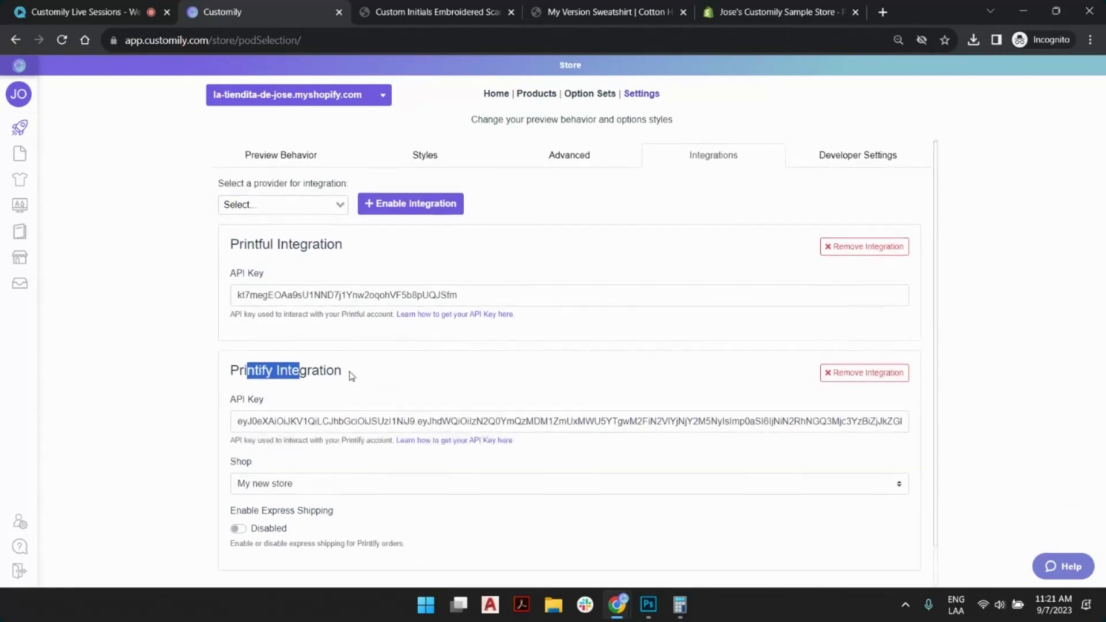
Enable the CustomCat integration for the store and locate its API key field.
click(316, 209)
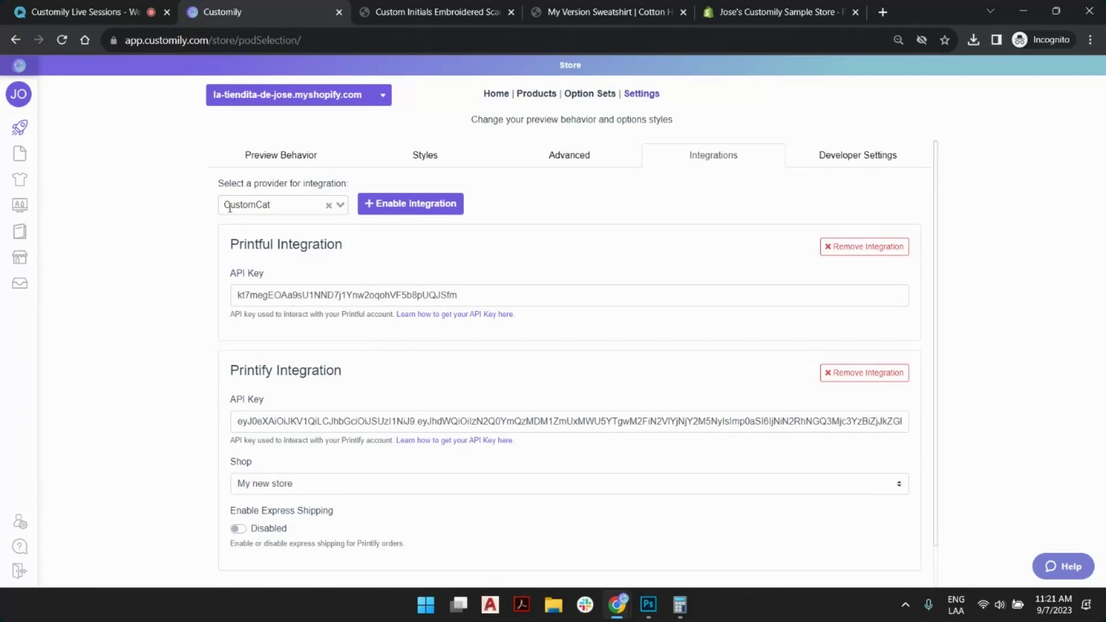
click(421, 211)
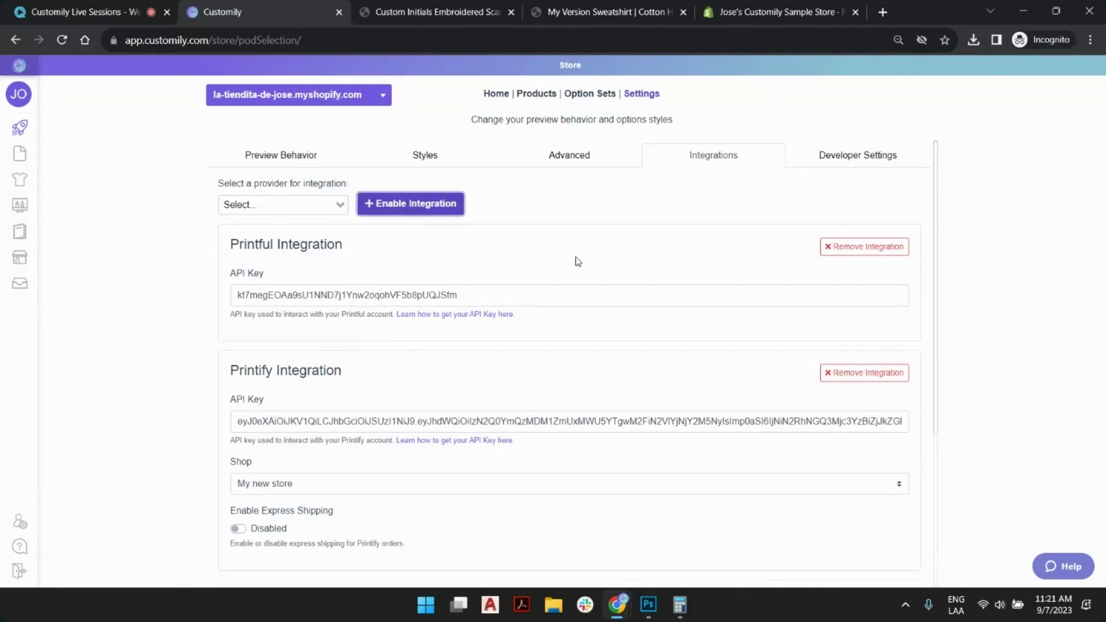
scroll(582, 266, down, 4)
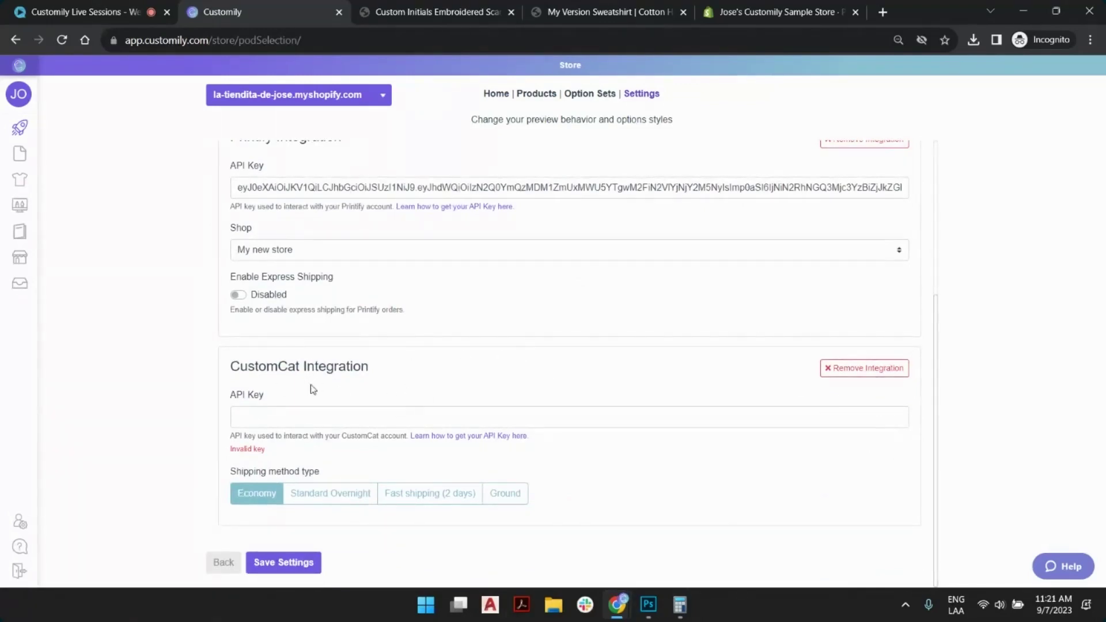
drag(233, 396, 247, 397)
click(259, 399)
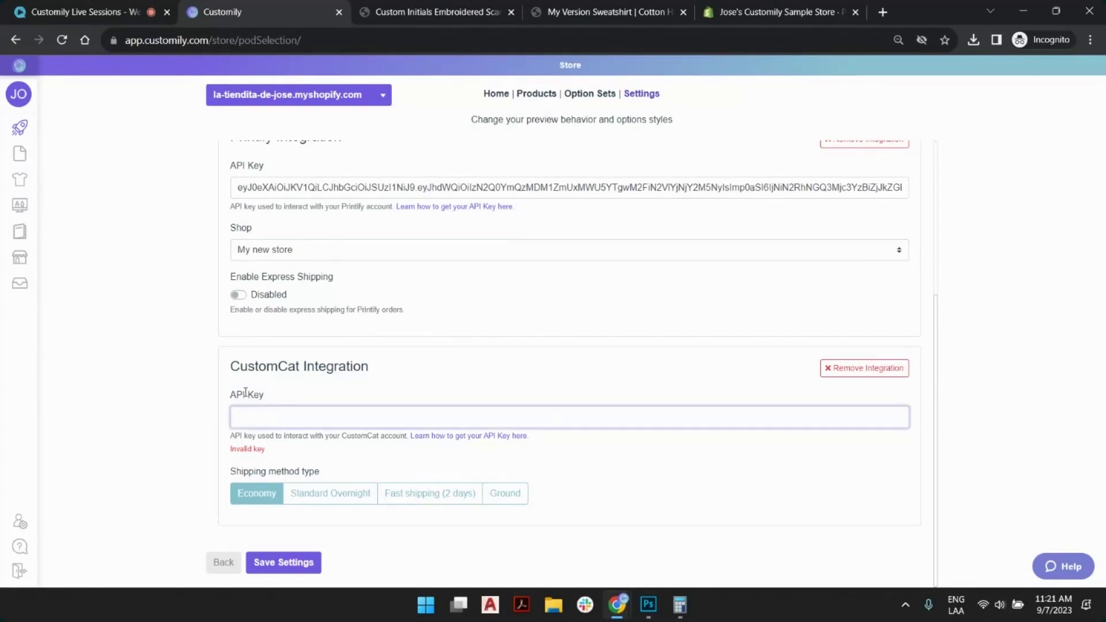
Open the help article on finding POD providers' API keys and read through the CustomCat instructions.
click(466, 437)
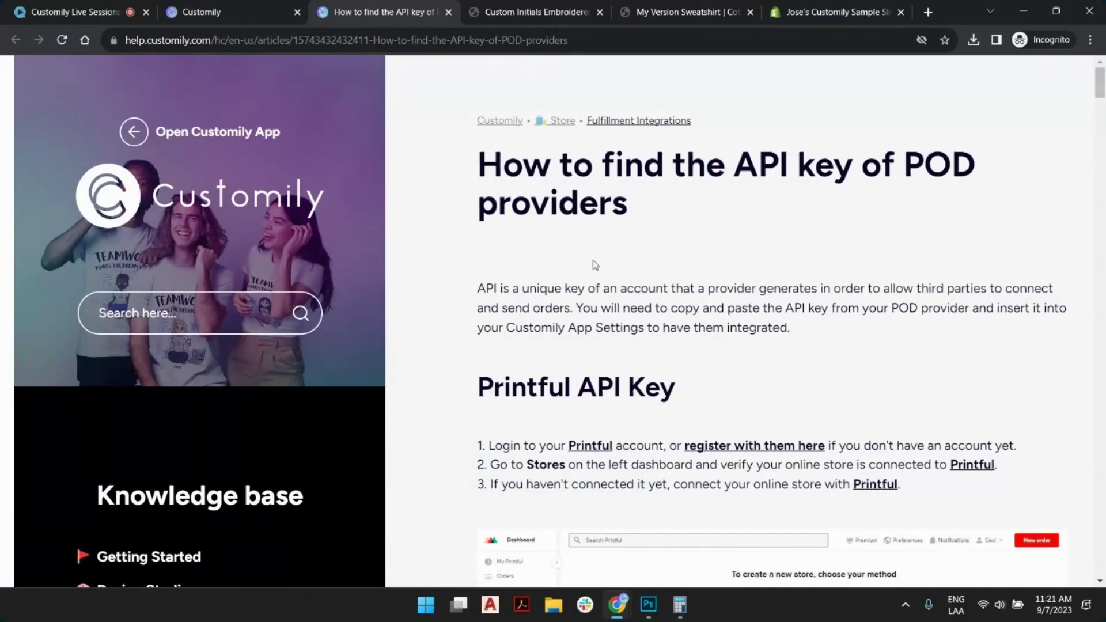
scroll(580, 307, down, 20)
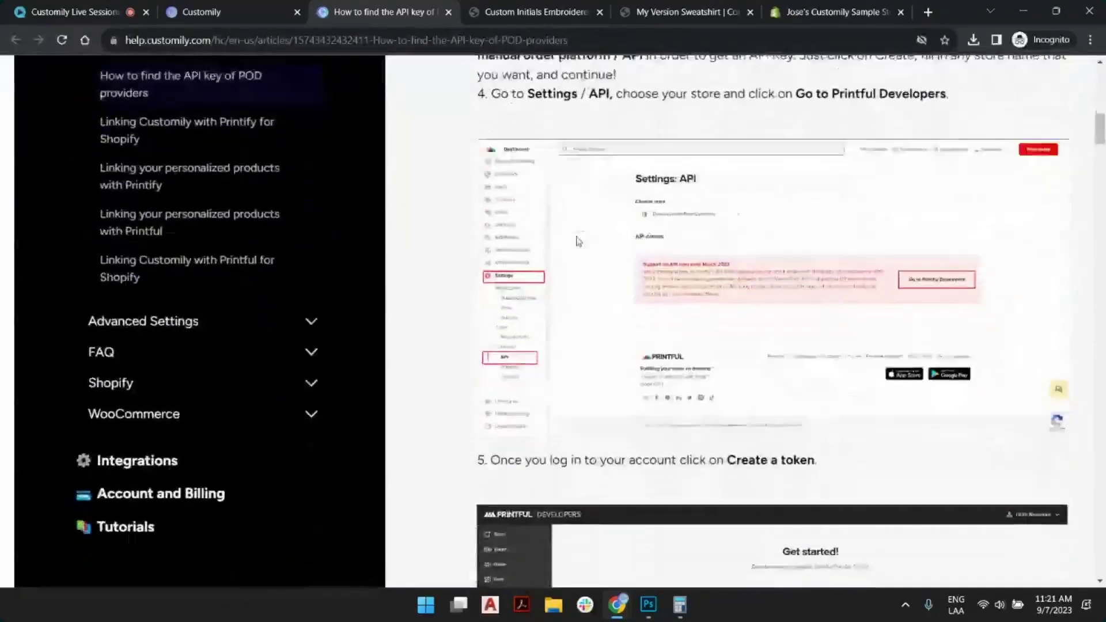
scroll(579, 241, down, 12)
scroll(576, 253, up, 4)
scroll(575, 262, down, 9)
scroll(575, 262, down, 15)
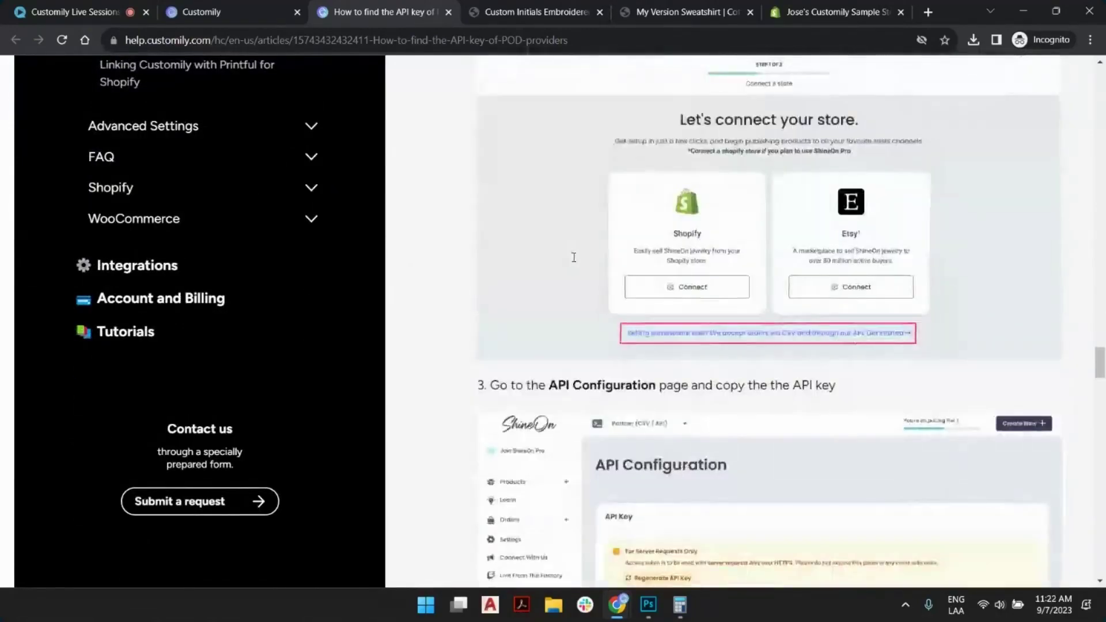
scroll(574, 257, down, 12)
scroll(634, 256, up, 5)
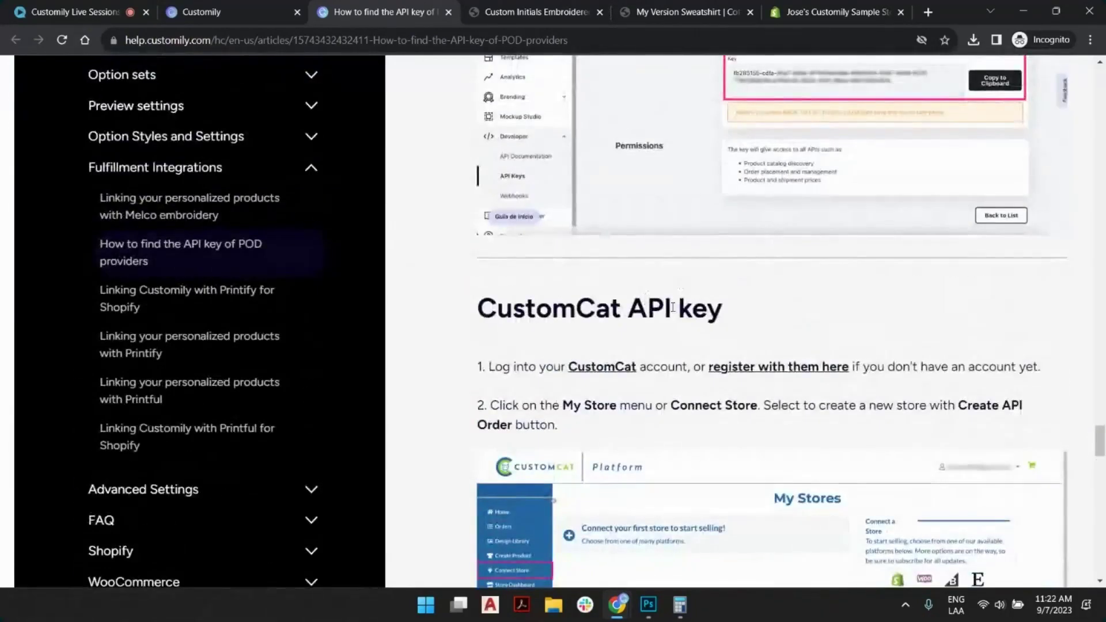
scroll(720, 254, down, 4)
scroll(723, 248, down, 6)
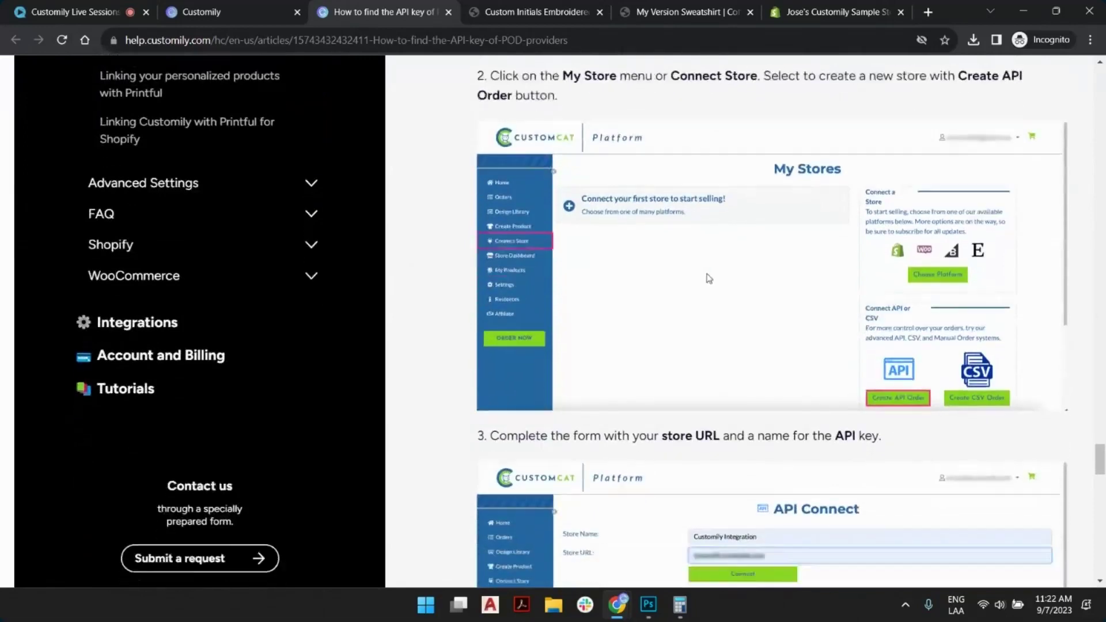
scroll(740, 255, down, 10)
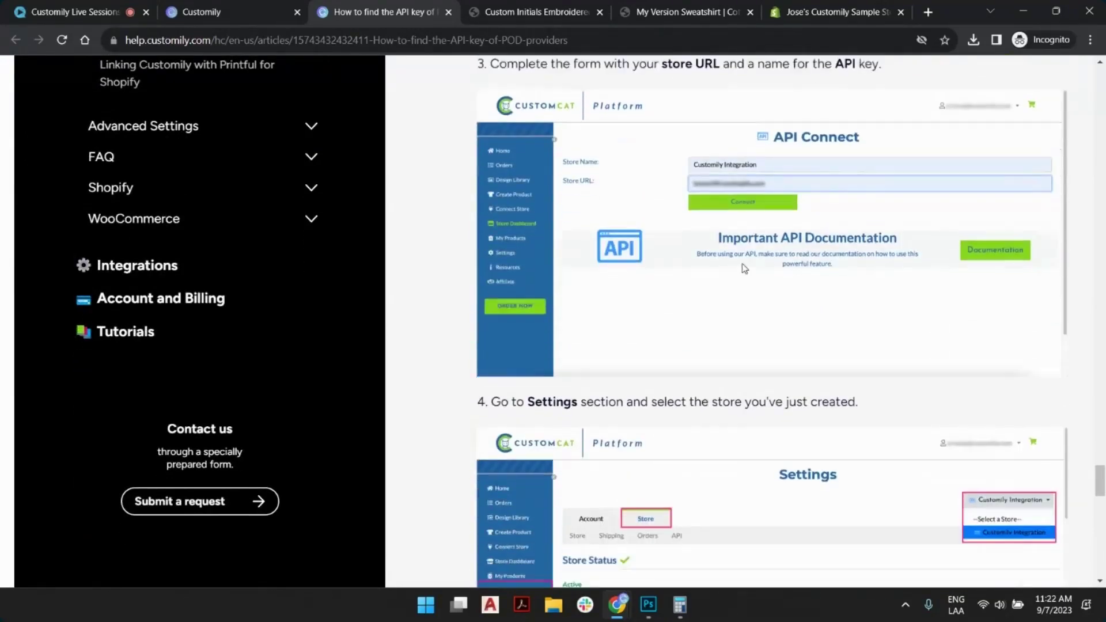
scroll(787, 170, down, 6)
scroll(773, 257, up, 3)
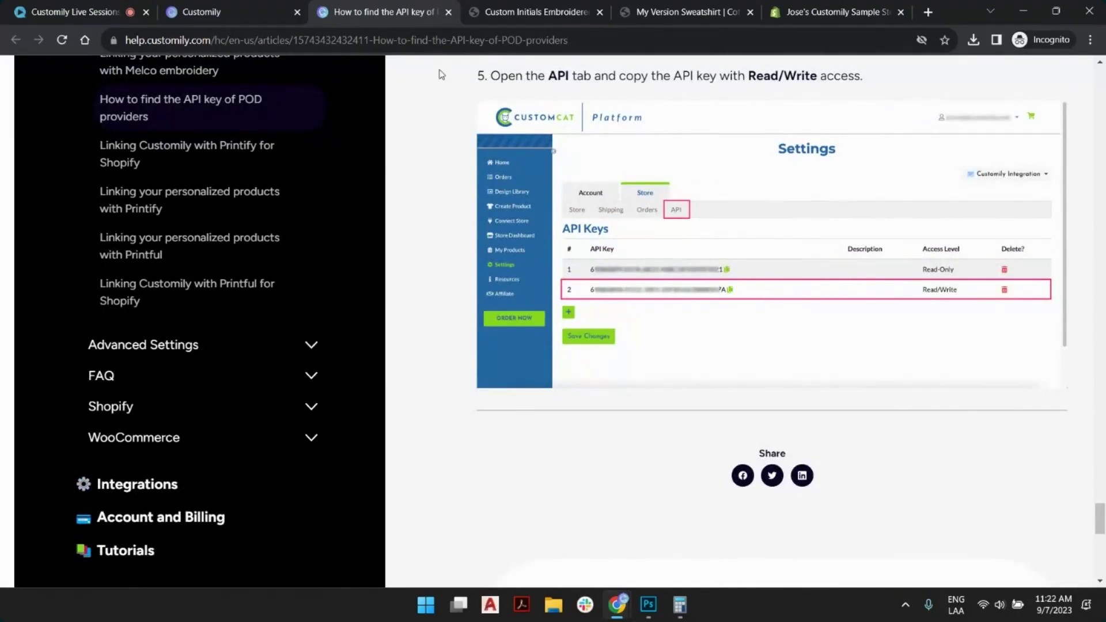
Return to the CustomCat integration settings, check its API key field without entering a key, and save the settings.
click(226, 6)
right_click(309, 418)
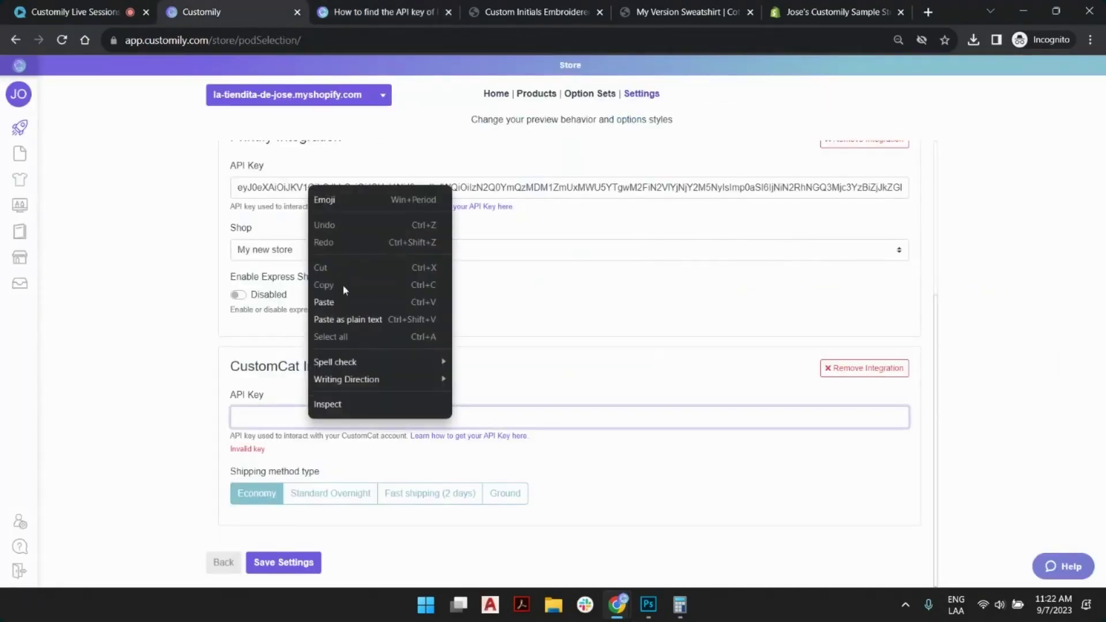
click(498, 414)
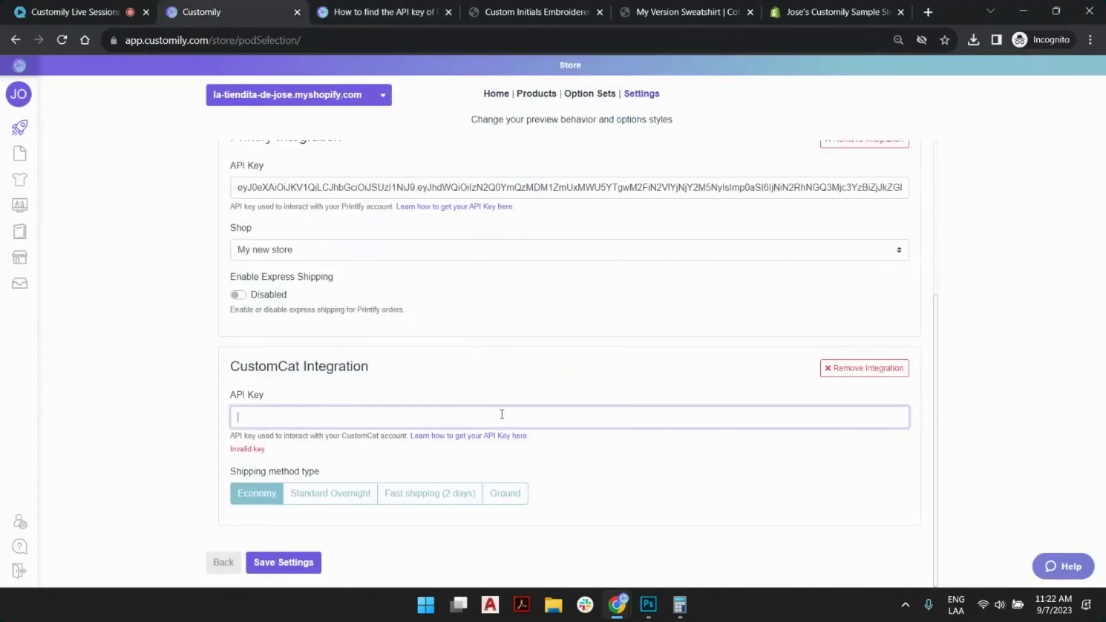
drag(265, 454, 232, 458)
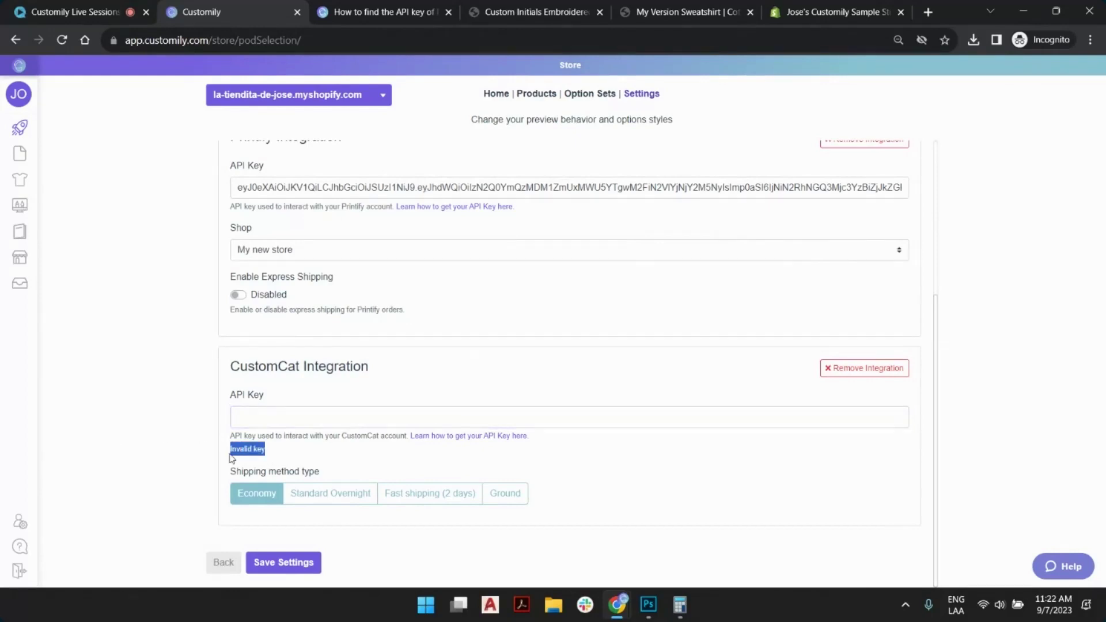
click(273, 455)
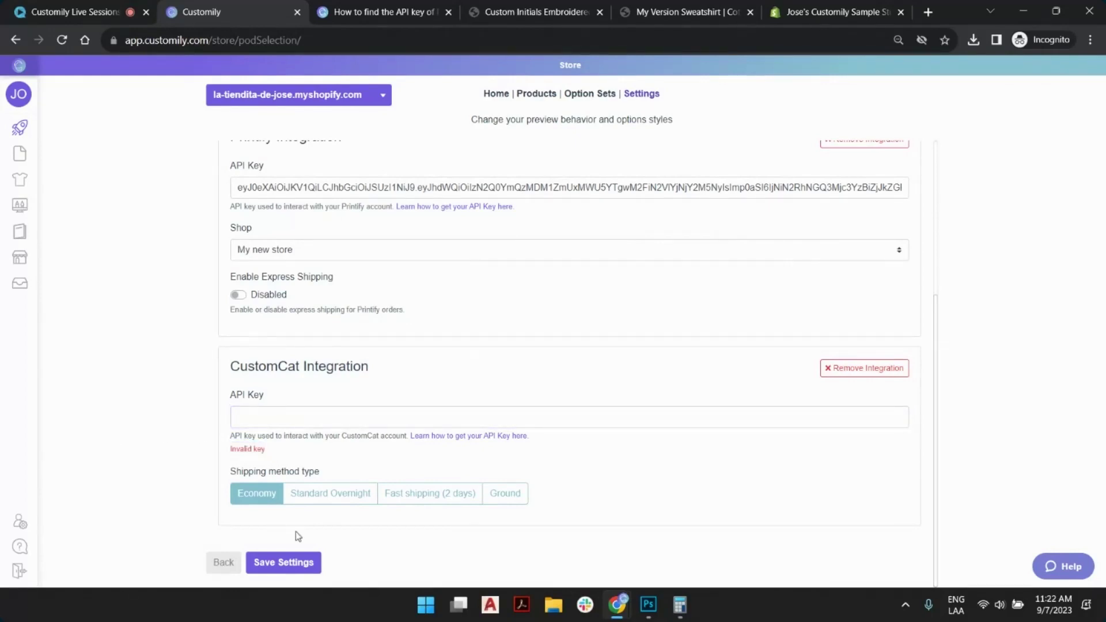
click(287, 563)
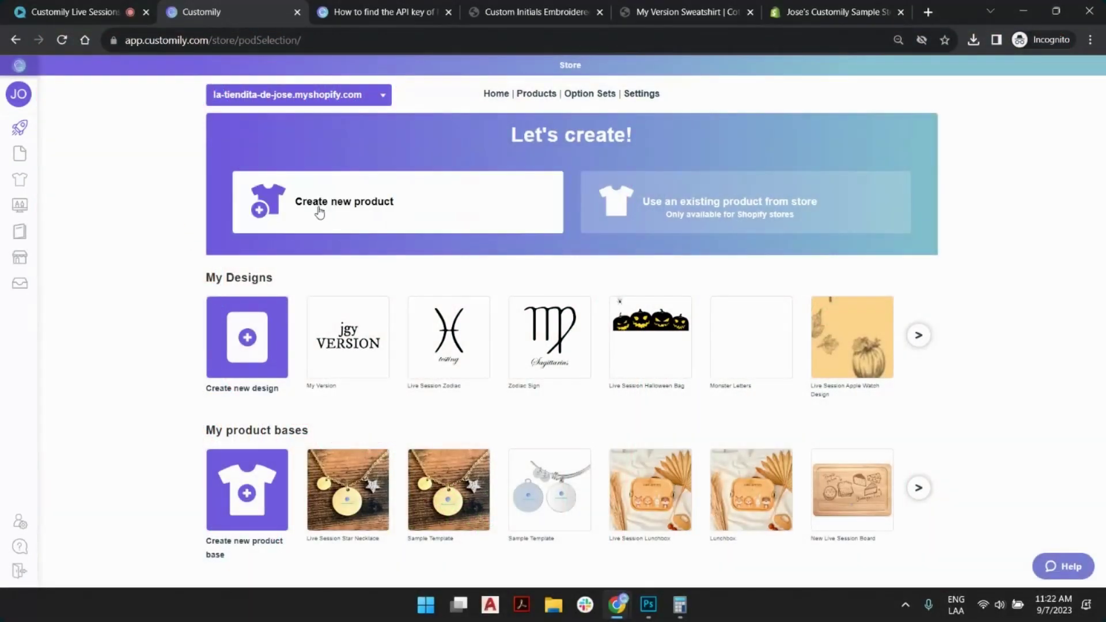
Start creating a new product with Printful as the provider and browse its product catalog up to page 4.
click(324, 209)
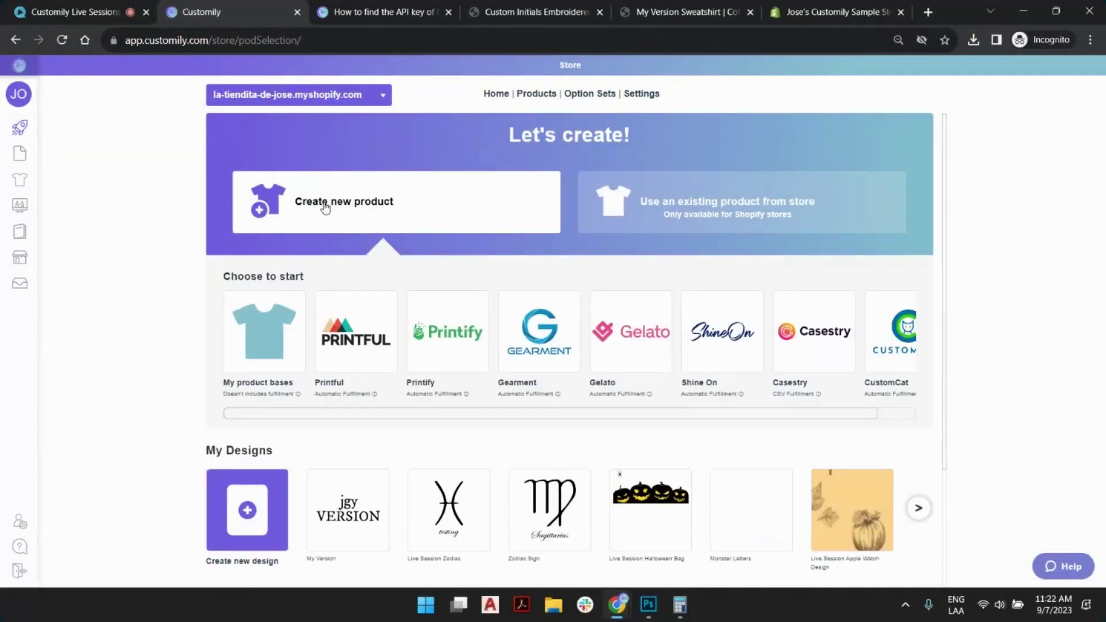
click(372, 317)
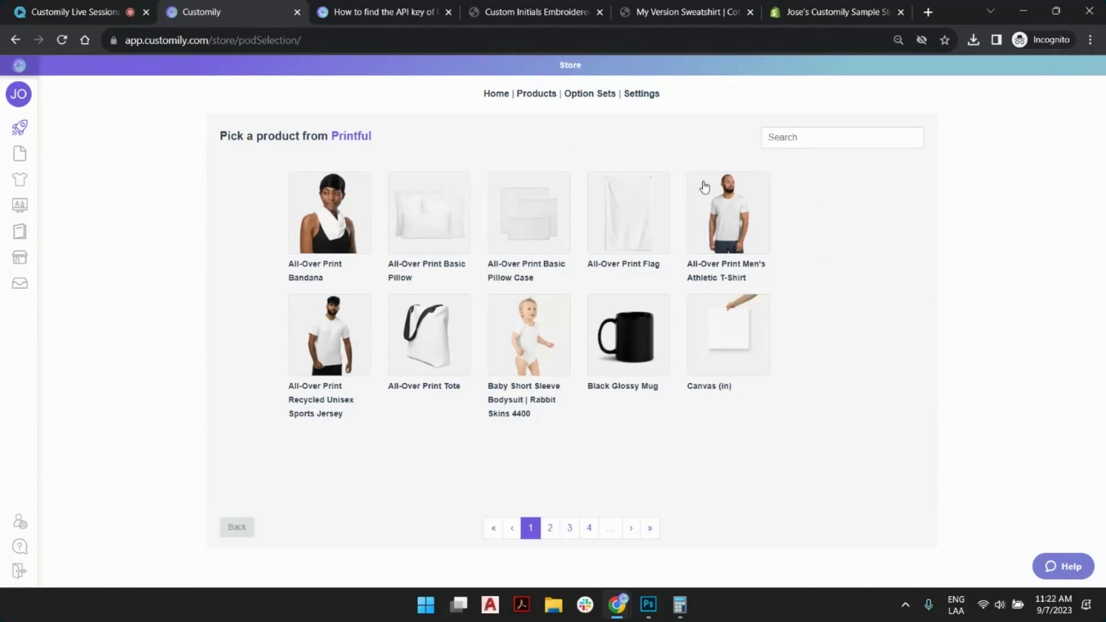
click(552, 533)
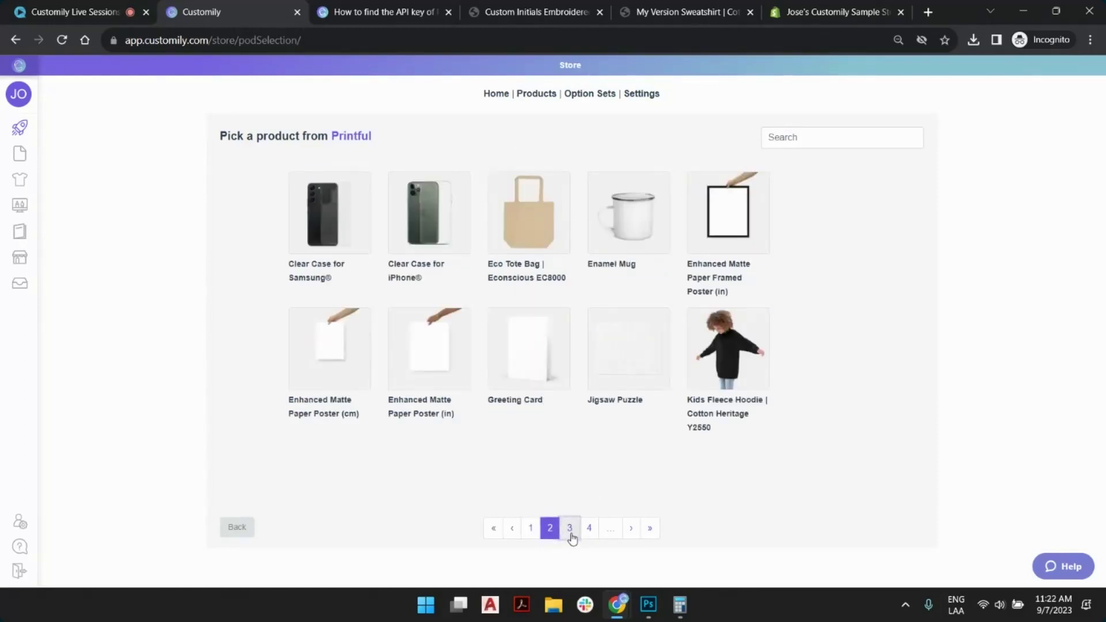
click(569, 529)
click(592, 529)
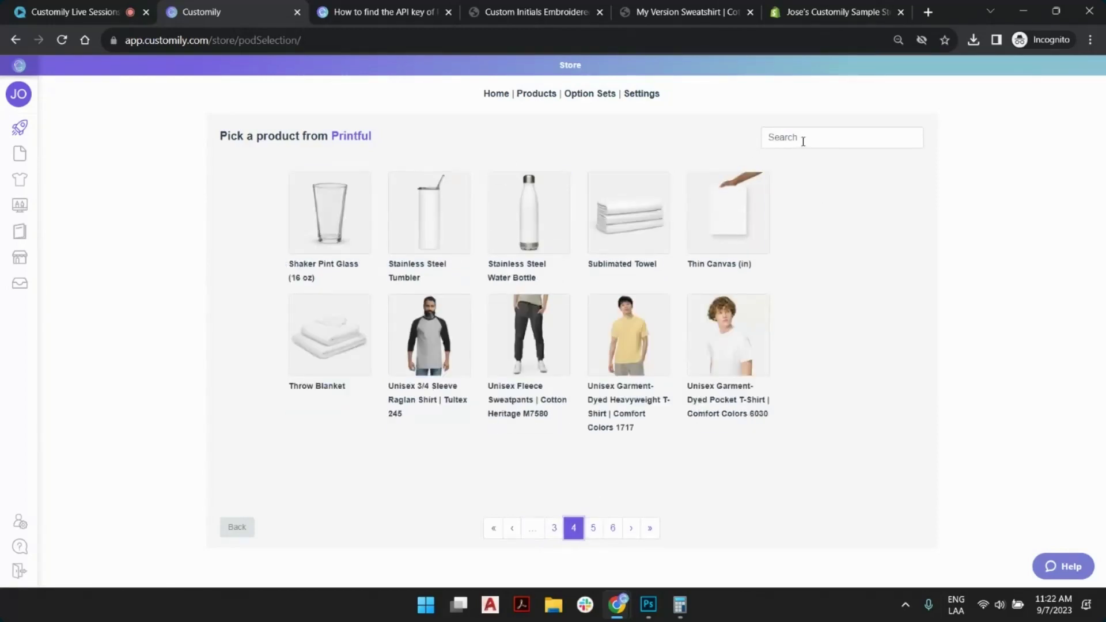
Search the Printful catalog for "sweatshirt" and choose the Unisex Premium Sweatshirt | Cotton Heritage M2480.
click(810, 141)
text(swe)
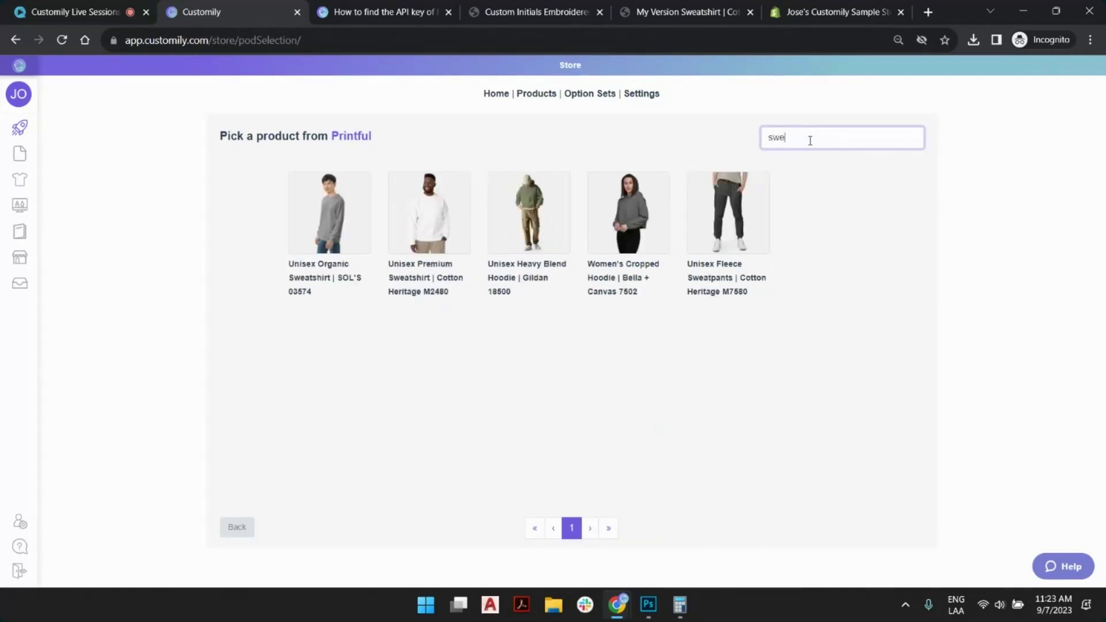
text(atshirt)
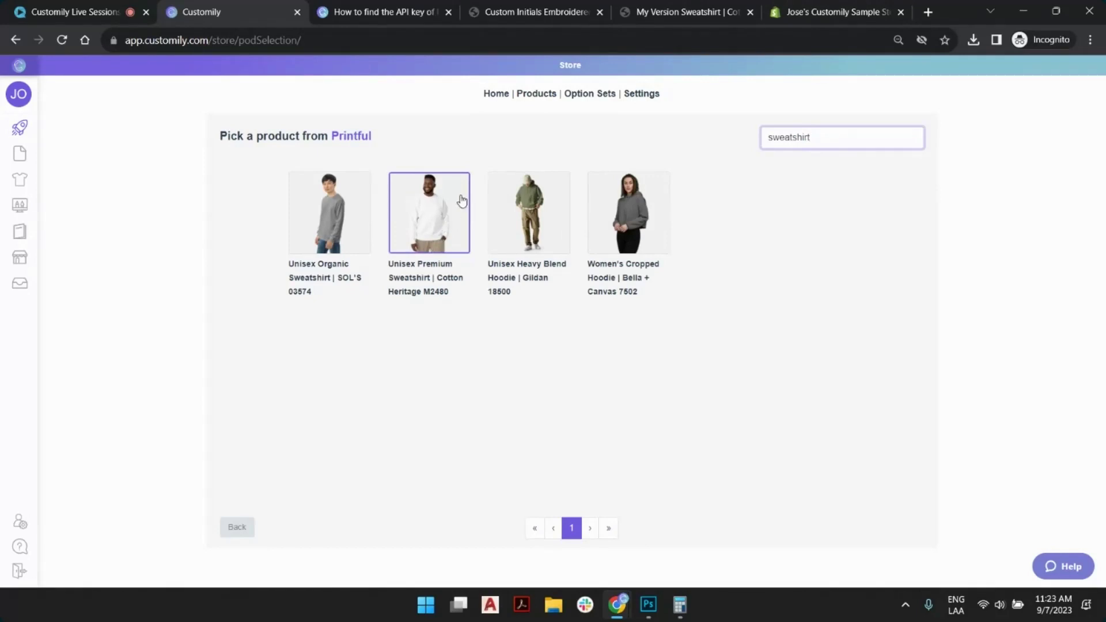
click(439, 218)
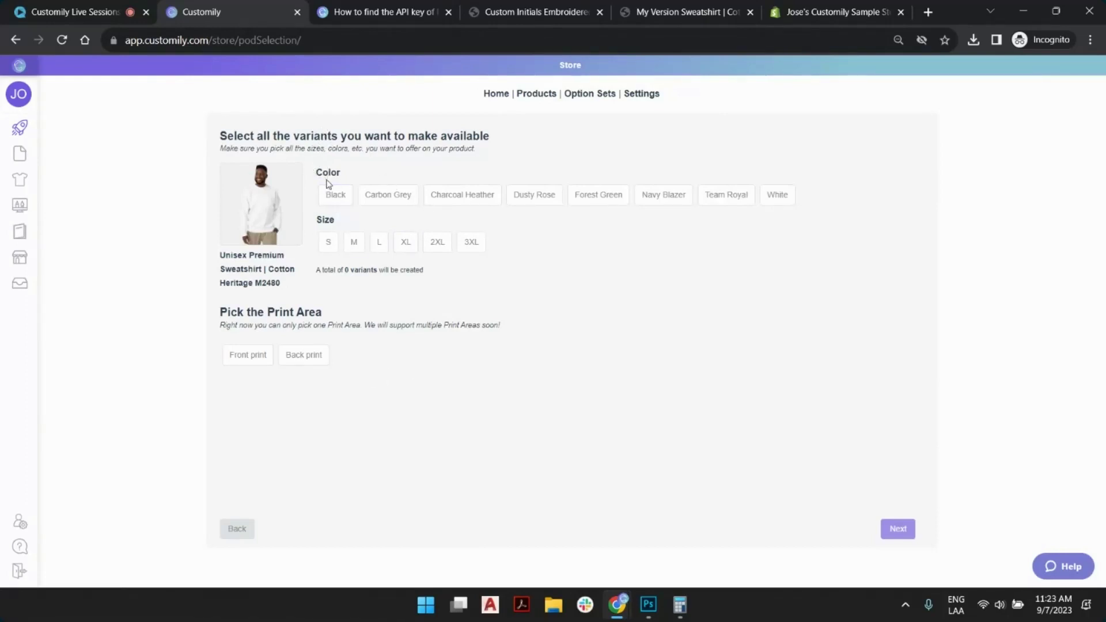
Offer the sweatshirt in Carbon Grey, Dusty Rose, Forest Green, Team Royal and White.
click(401, 199)
click(541, 197)
click(586, 197)
click(728, 199)
click(784, 198)
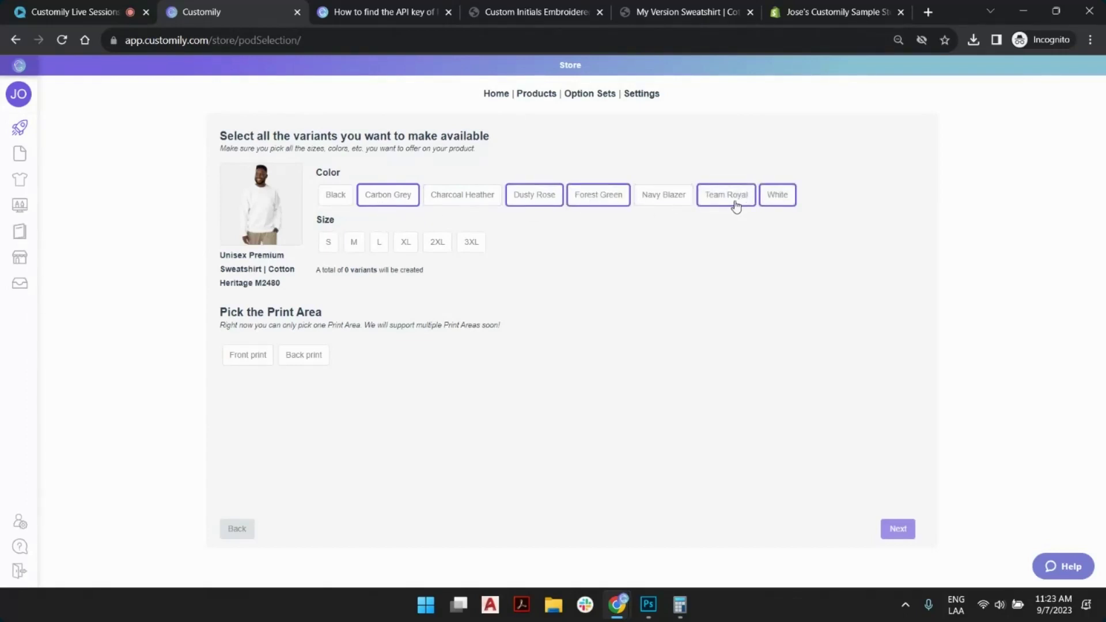
Include all sweatshirt sizes from S to 3XL, set Front print as the print area, and continue to the design choice.
click(471, 242)
click(437, 243)
click(406, 243)
click(379, 242)
click(354, 244)
click(328, 243)
click(242, 360)
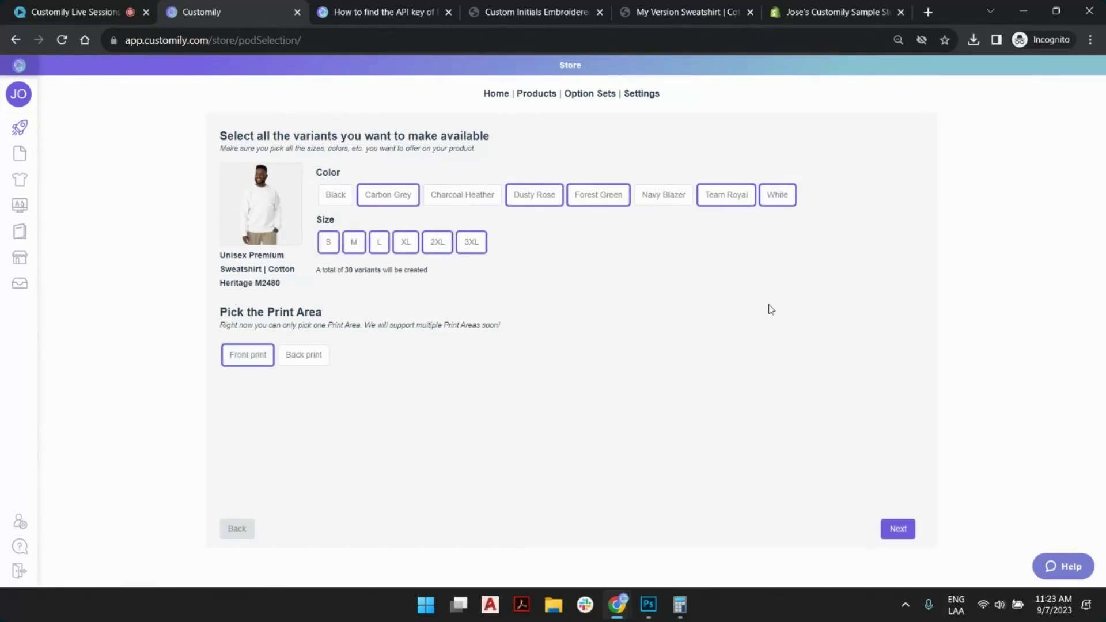
click(898, 529)
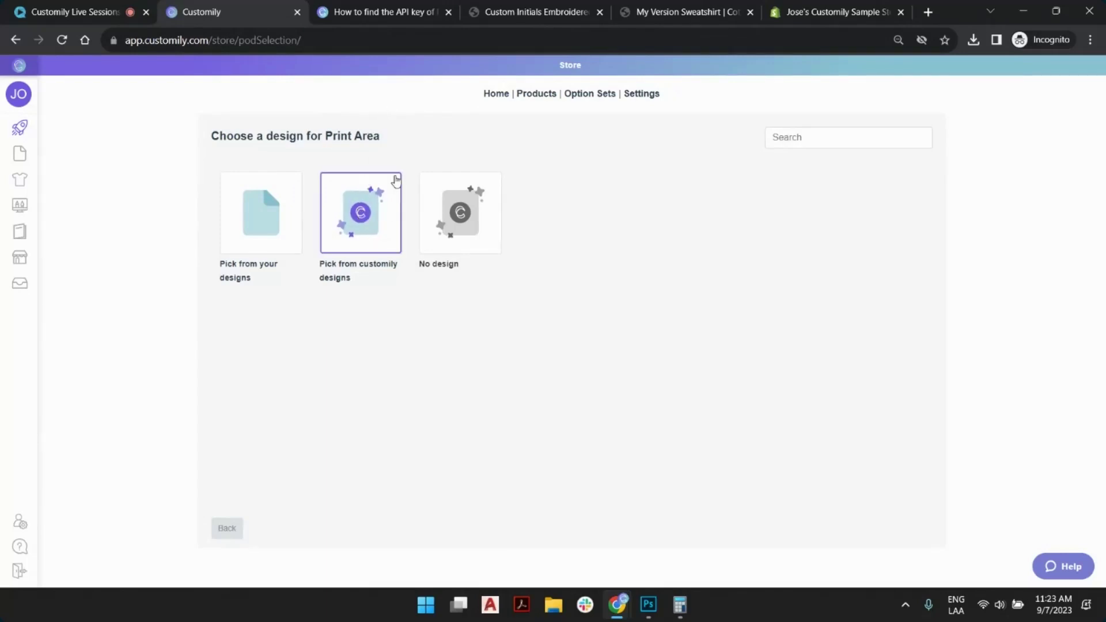
Browse the Customily design library, looking through the Halloween, Christmas and Fall Season categories and the category list.
click(367, 213)
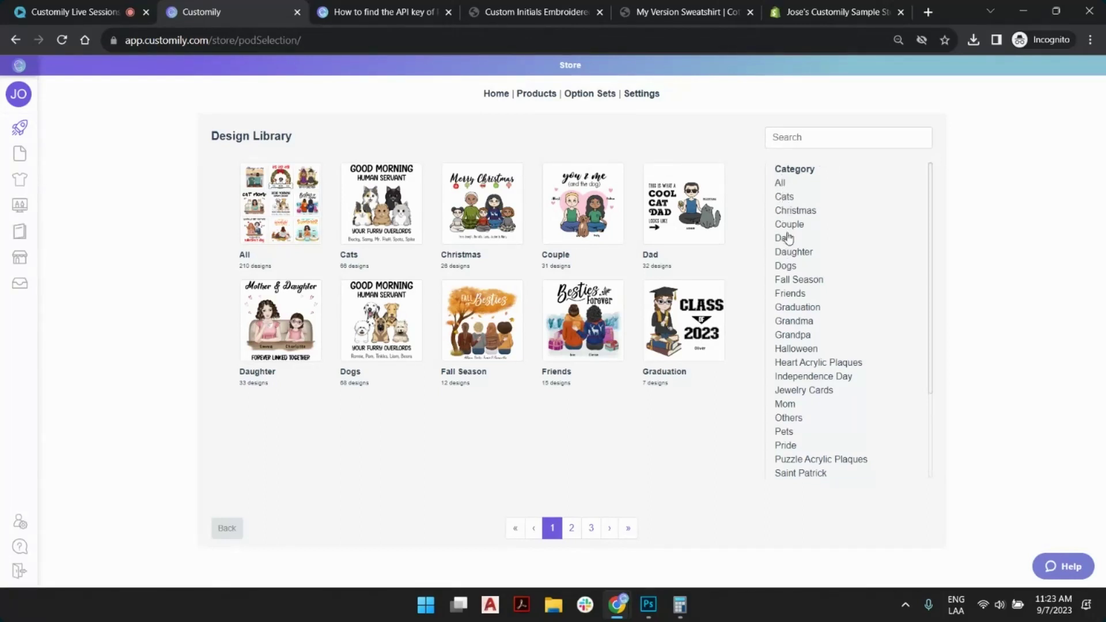
click(795, 348)
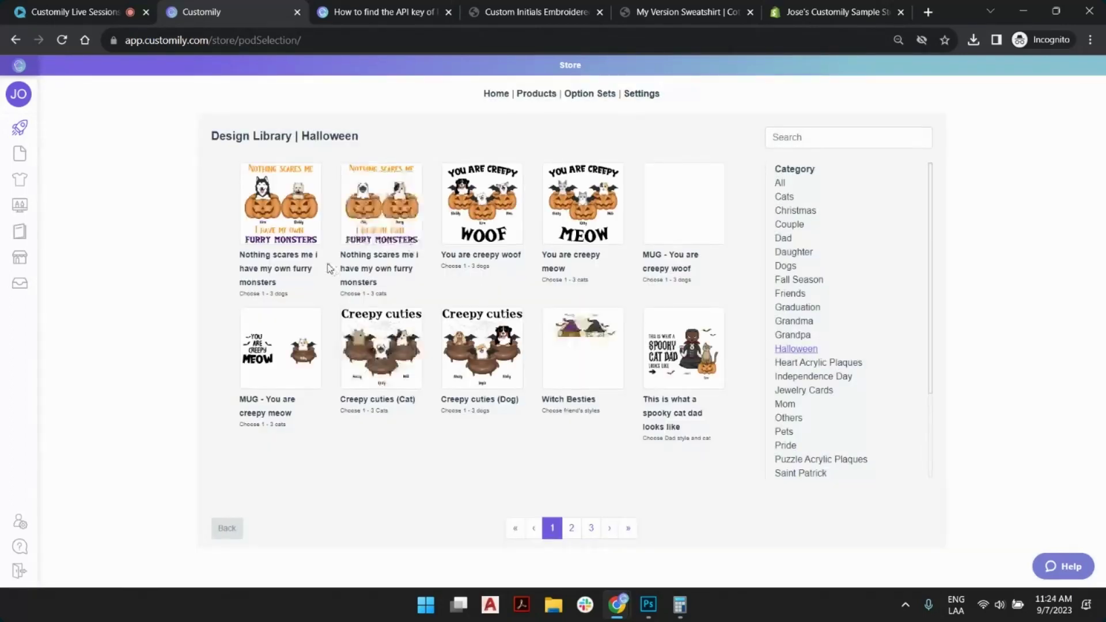
click(572, 528)
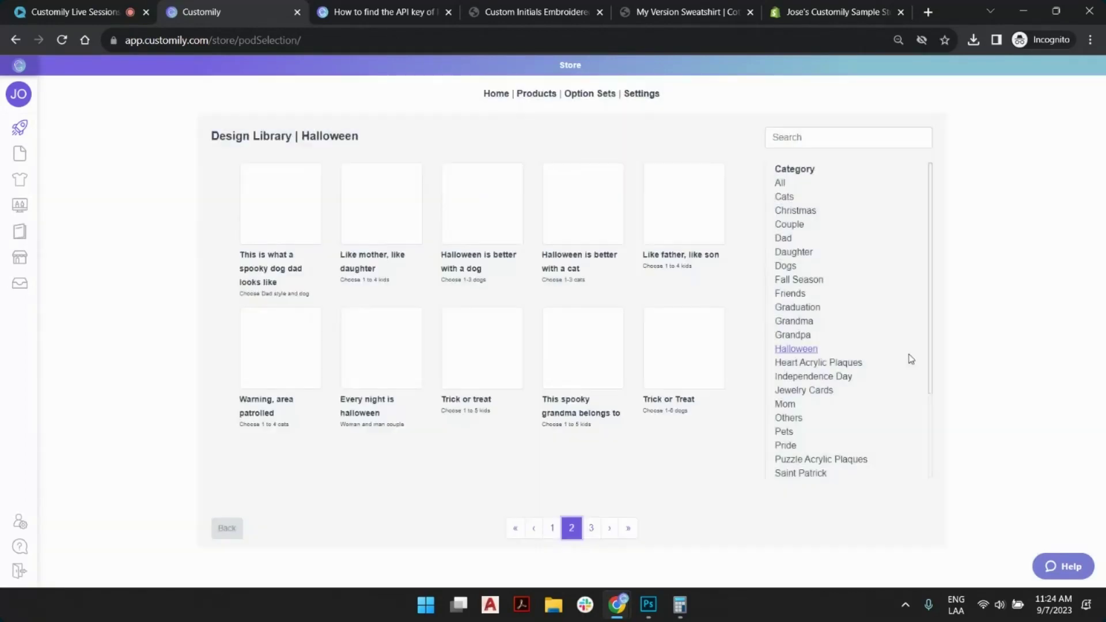
scroll(823, 335, down, 1)
scroll(823, 334, down, 3)
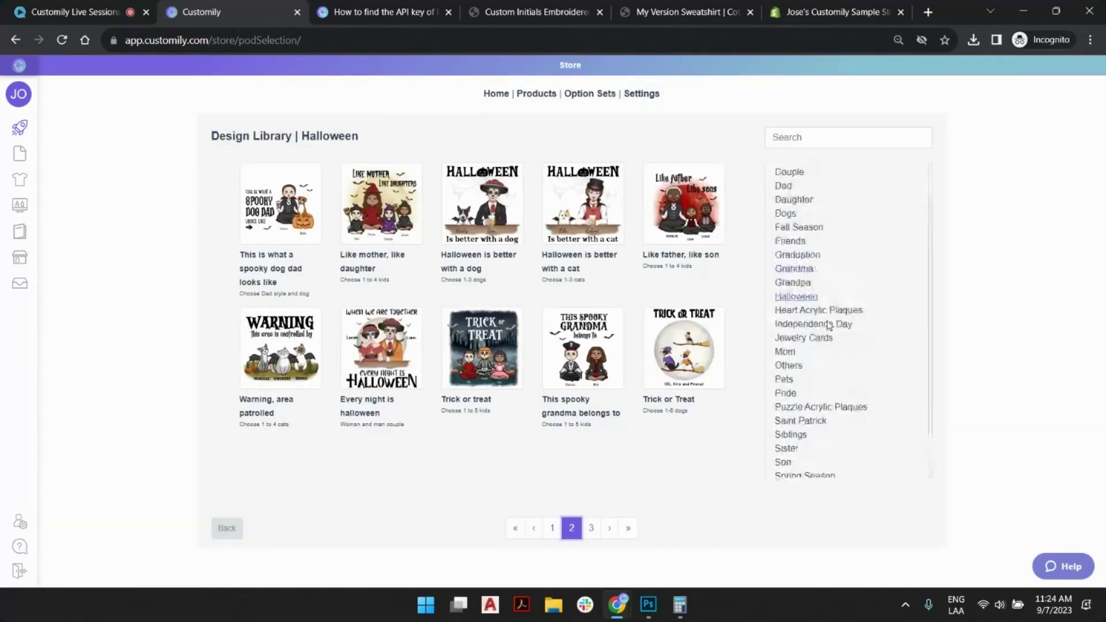
scroll(809, 324, up, 4)
click(809, 211)
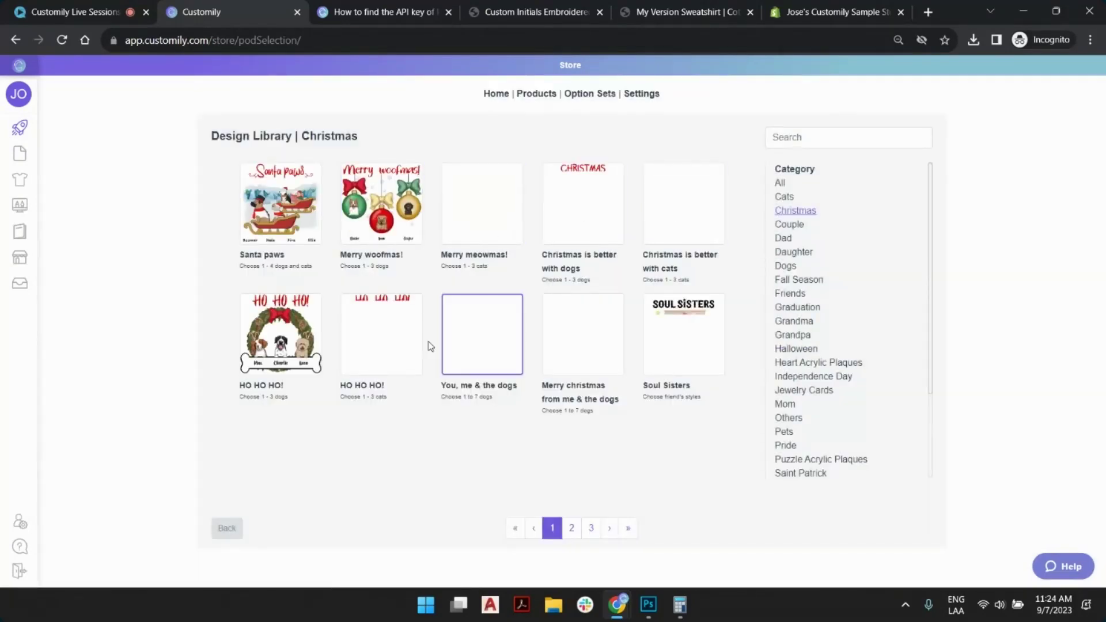
click(807, 282)
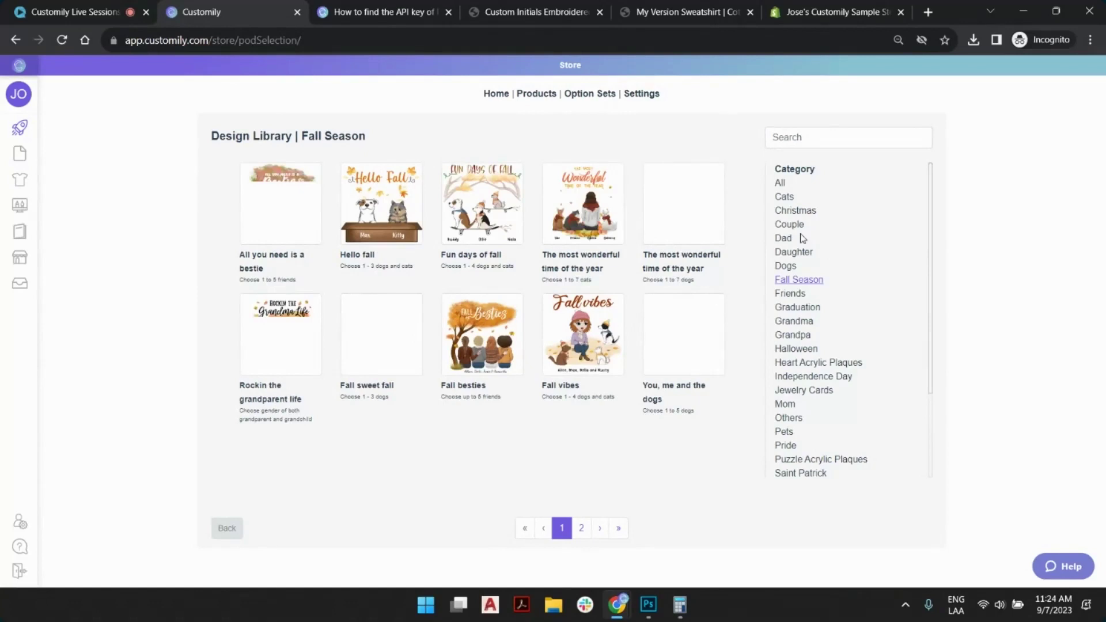
scroll(861, 337, down, 2)
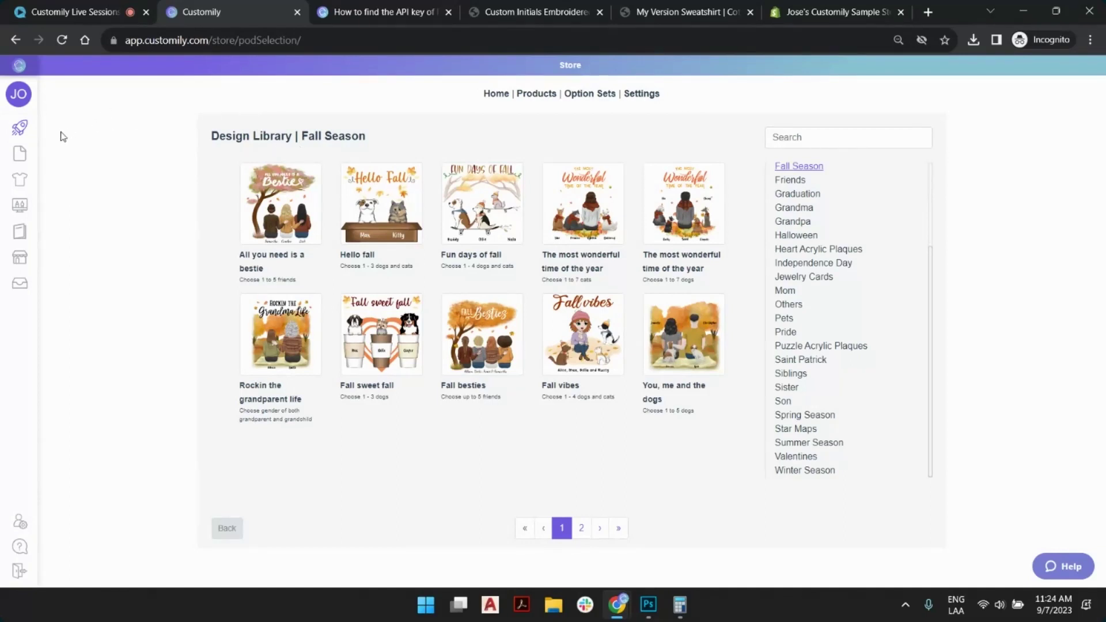
Leave the product creation and open the list of saved designs.
mouse_move(35, 154)
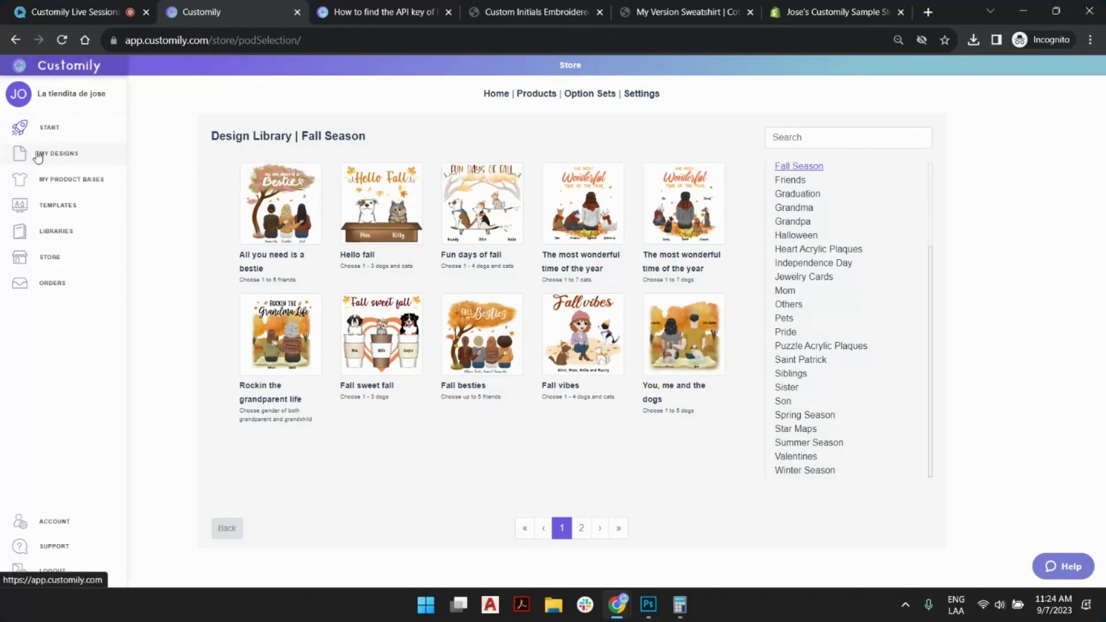
click(37, 155)
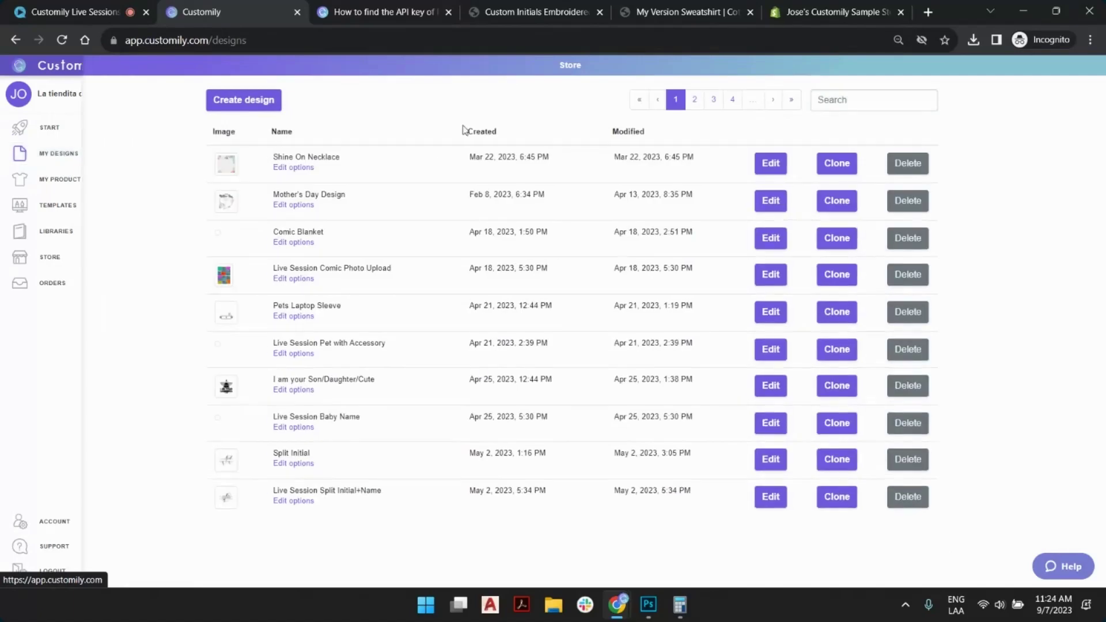
Switch to the My Version Sweatshirt store page and examine its title, vendor, variants and personalization options.
key(ctrl+5)
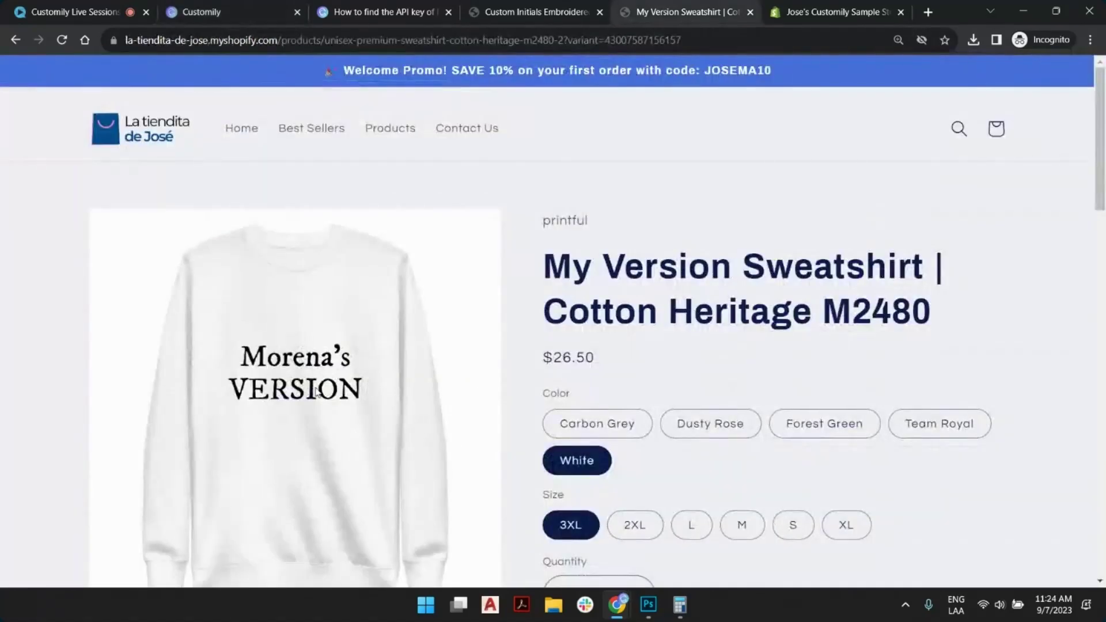
scroll(345, 311, down, 3)
scroll(713, 333, down, 4)
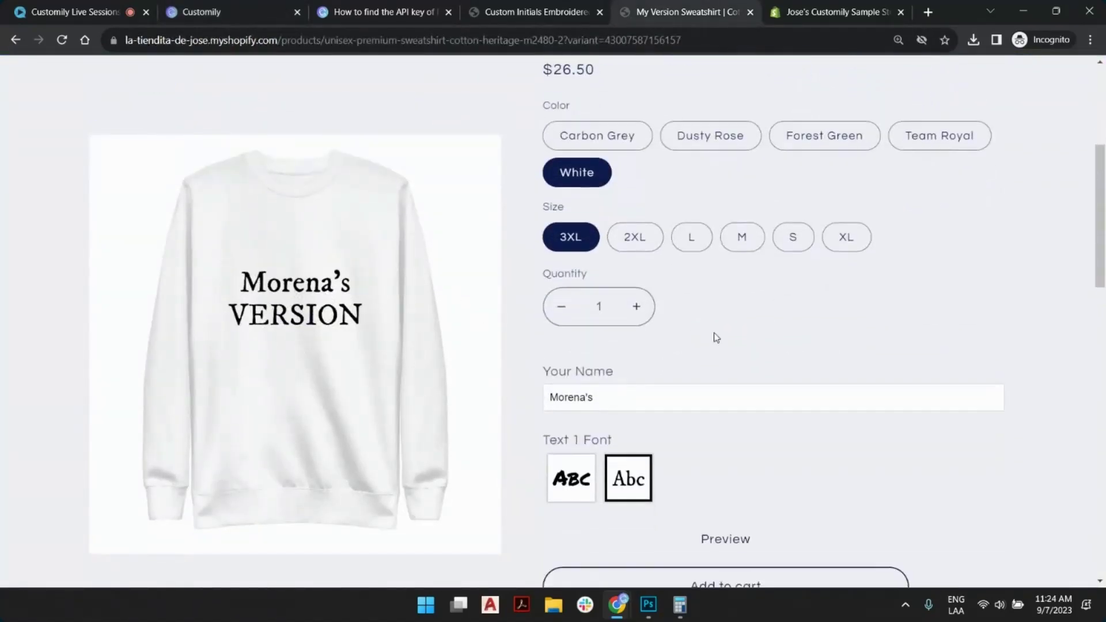
scroll(701, 338, up, 7)
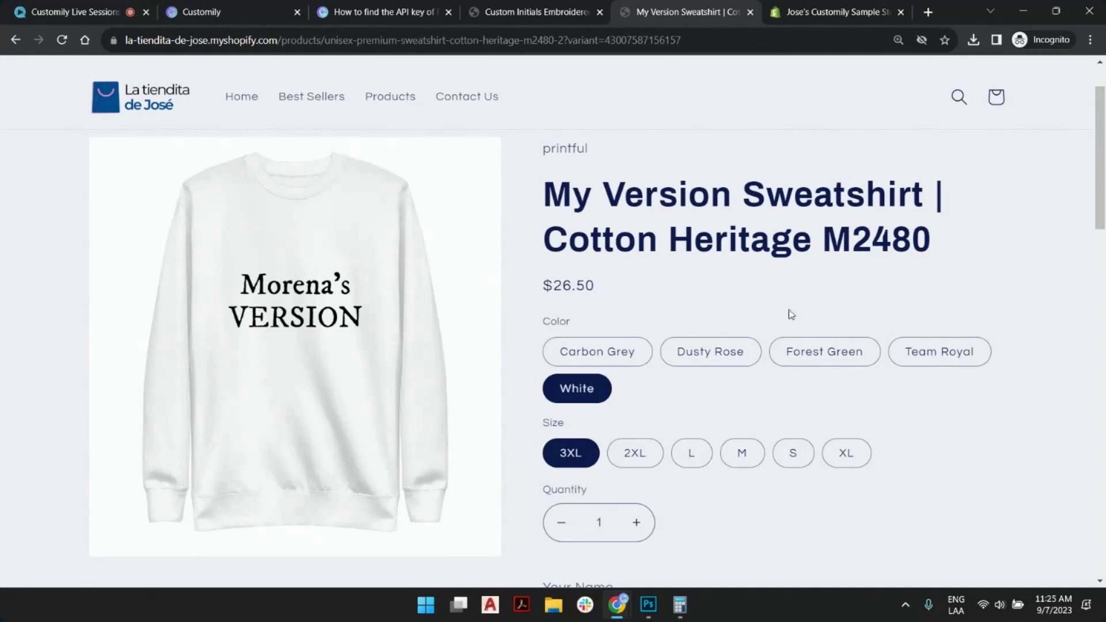
scroll(604, 320, down, 5)
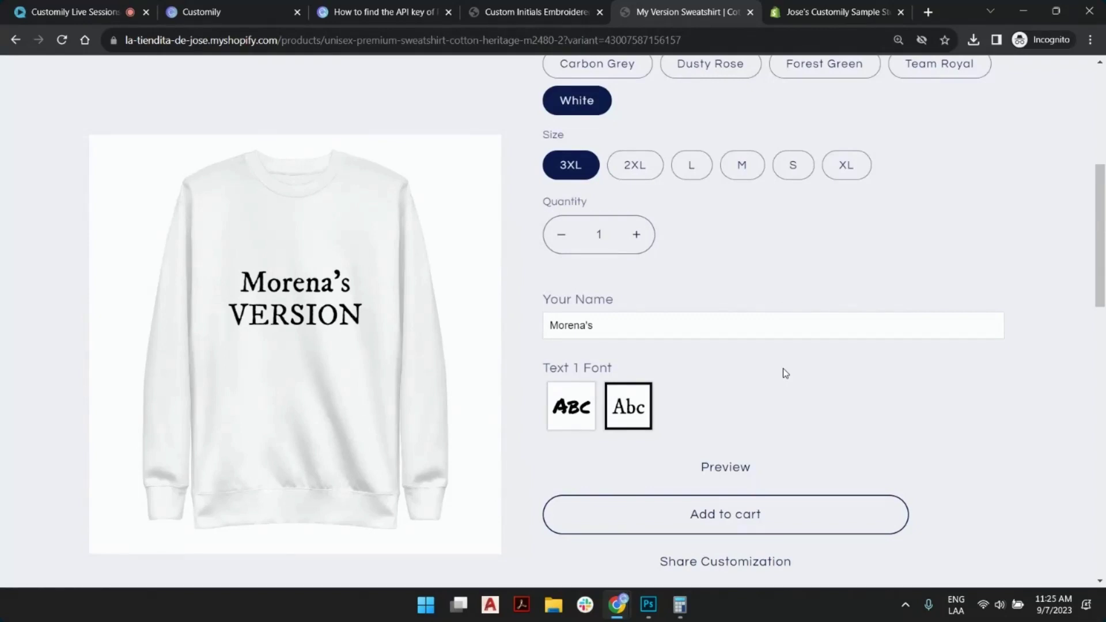
scroll(289, 342, up, 6)
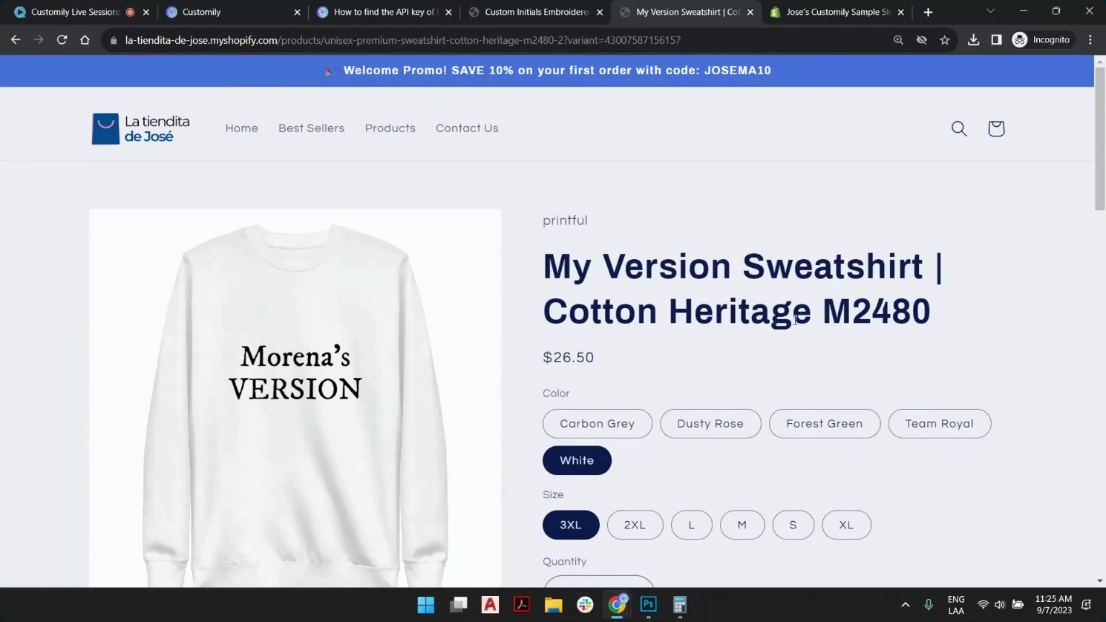
drag(758, 259, 889, 273)
click(575, 224)
Return to Customily's saved designs and create a new design named "Live Session My Version Design".
click(256, 7)
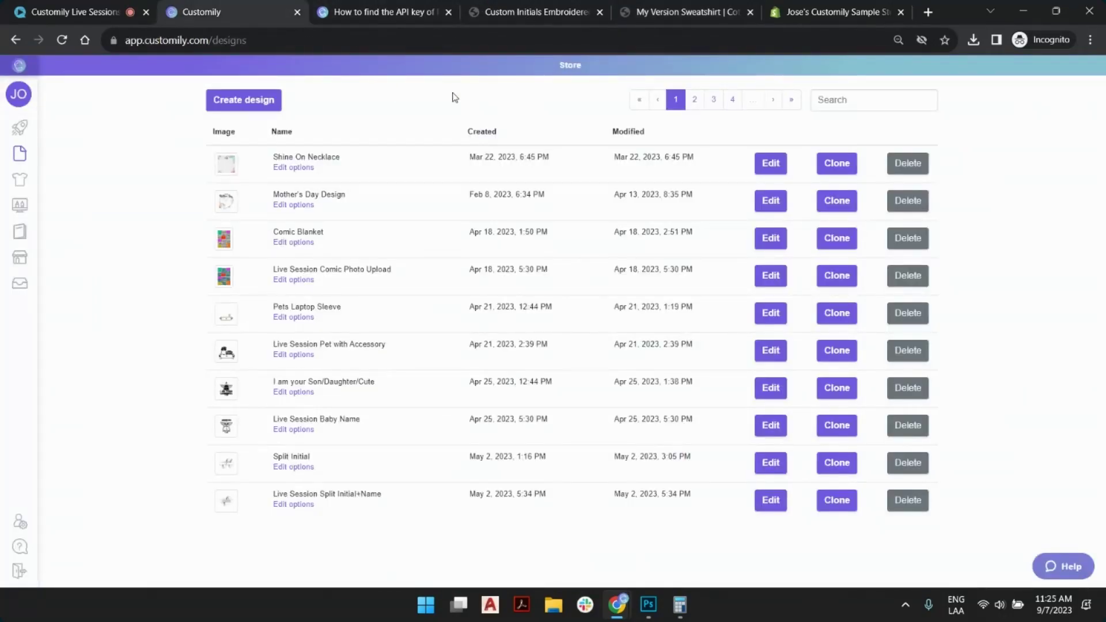
mouse_move(39, 151)
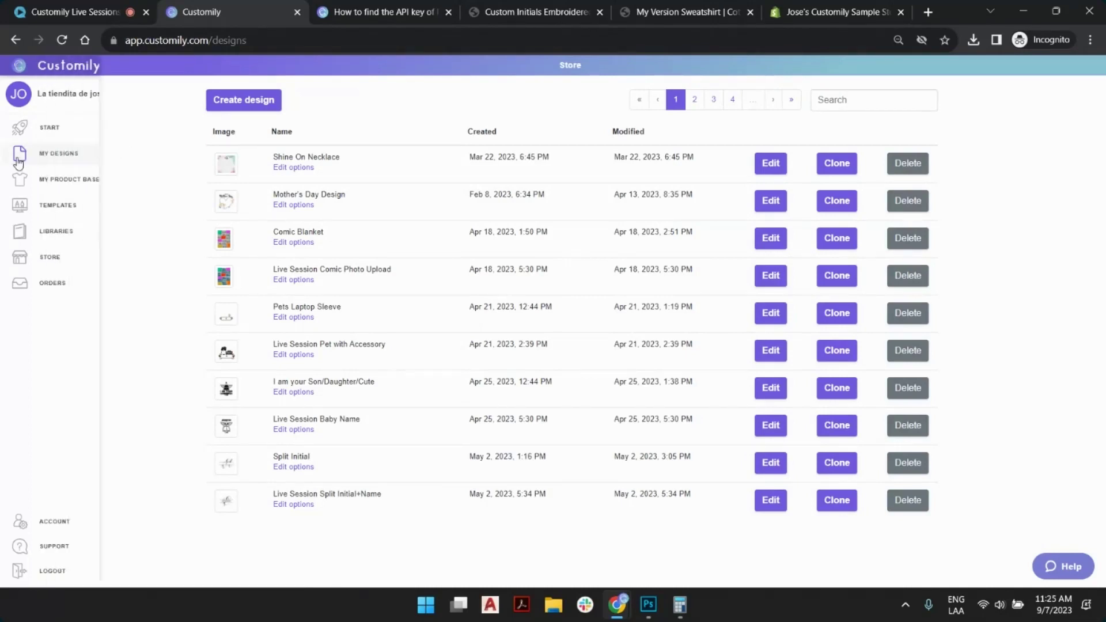
click(214, 108)
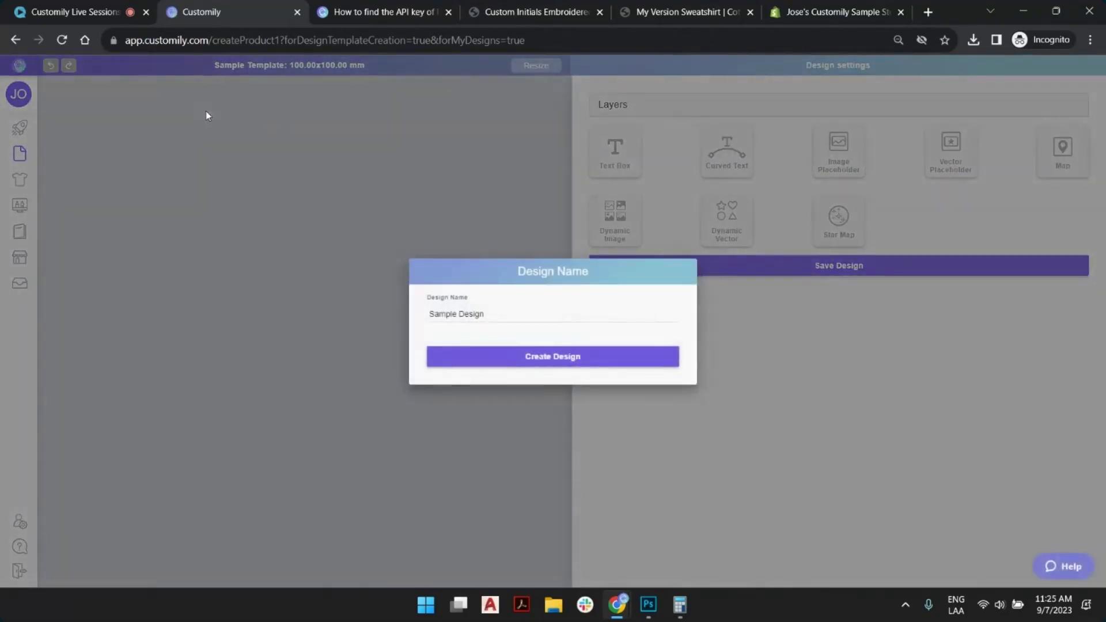
click(505, 314)
key(ctrl+shift+Left)
key(ctrl+shift+Left)
text(Live Ses)
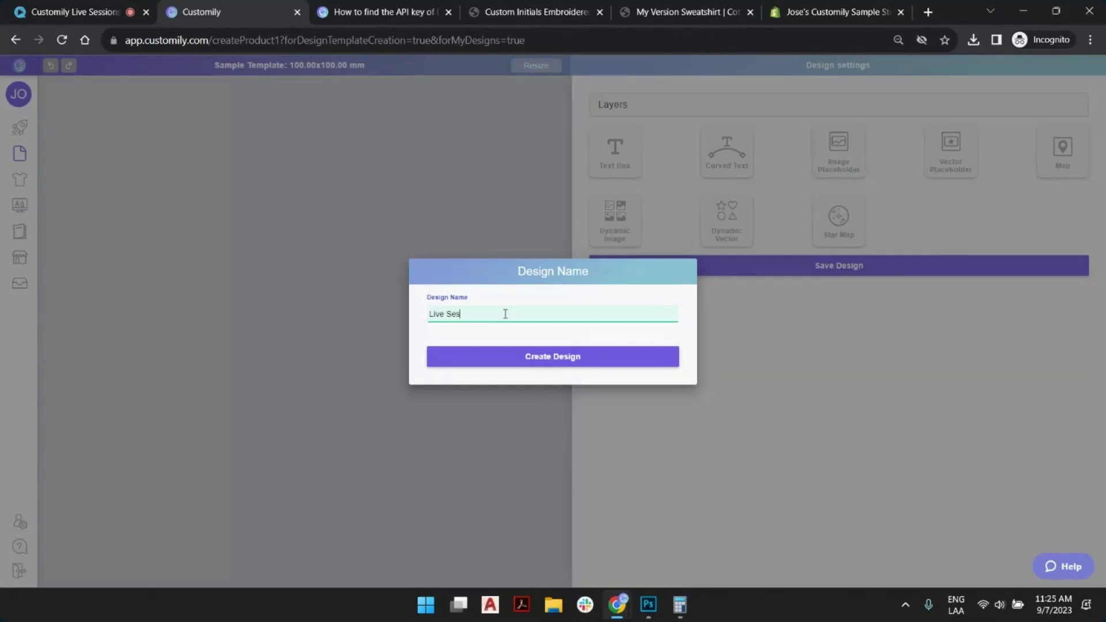
text(sion My Version Design)
click(505, 364)
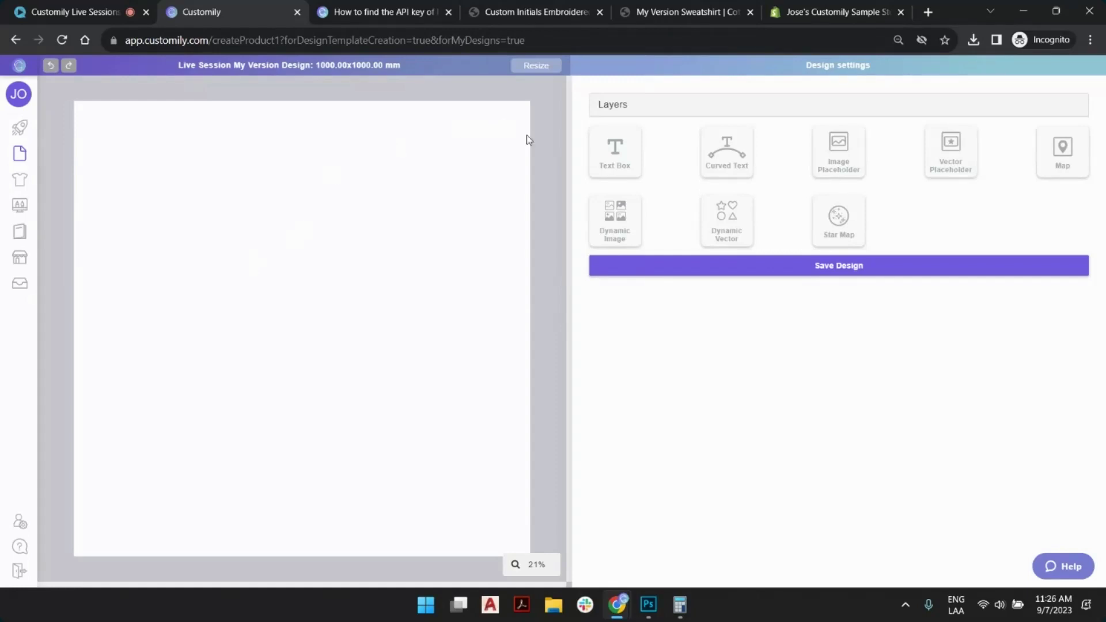
Add a text box to the middle of the blank design canvas and deselect it.
click(631, 157)
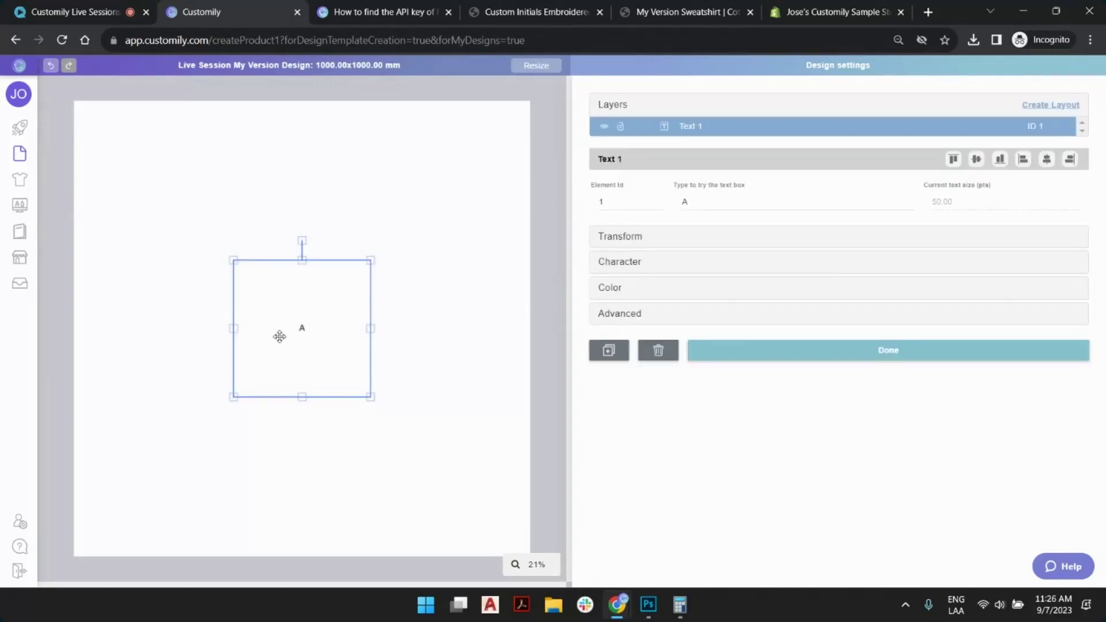
click(545, 163)
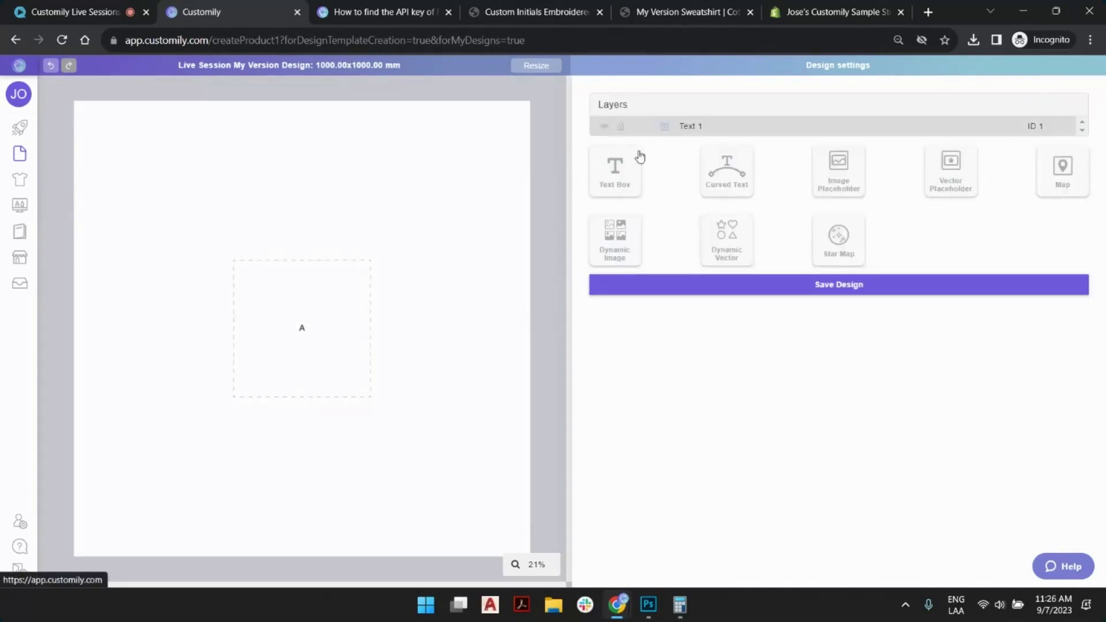
click(744, 170)
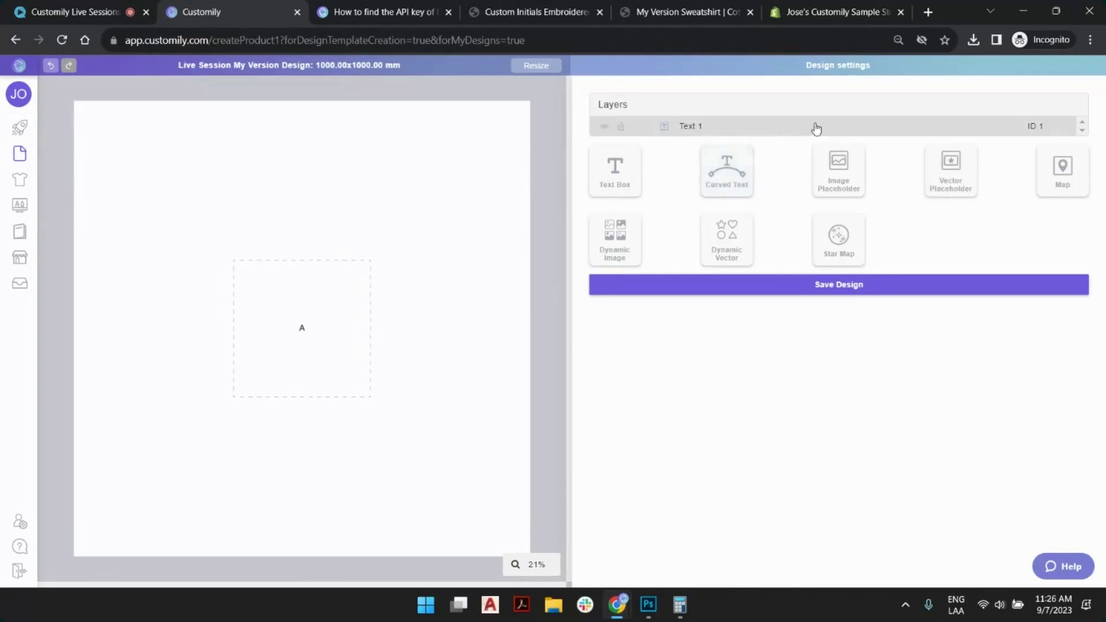
click(855, 183)
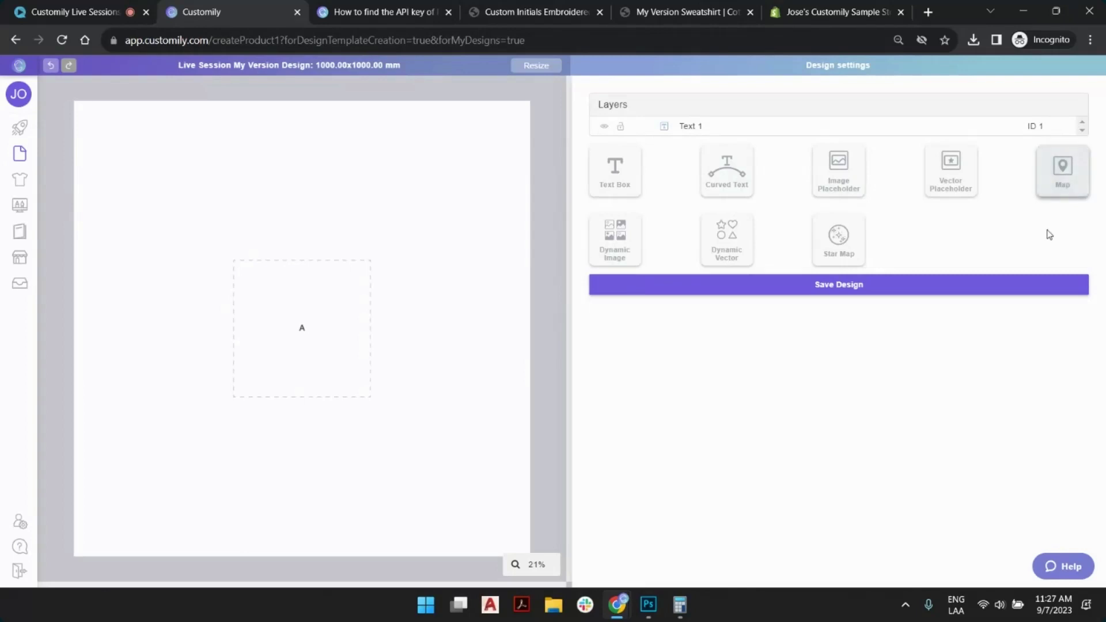
click(1064, 188)
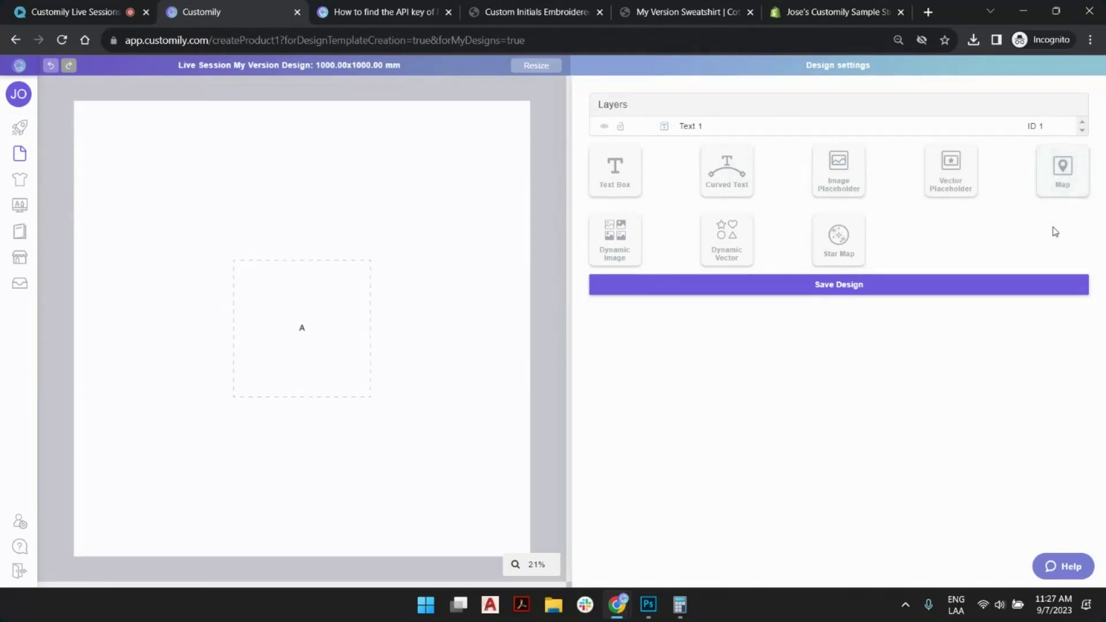
click(860, 235)
click(713, 237)
click(628, 233)
click(615, 230)
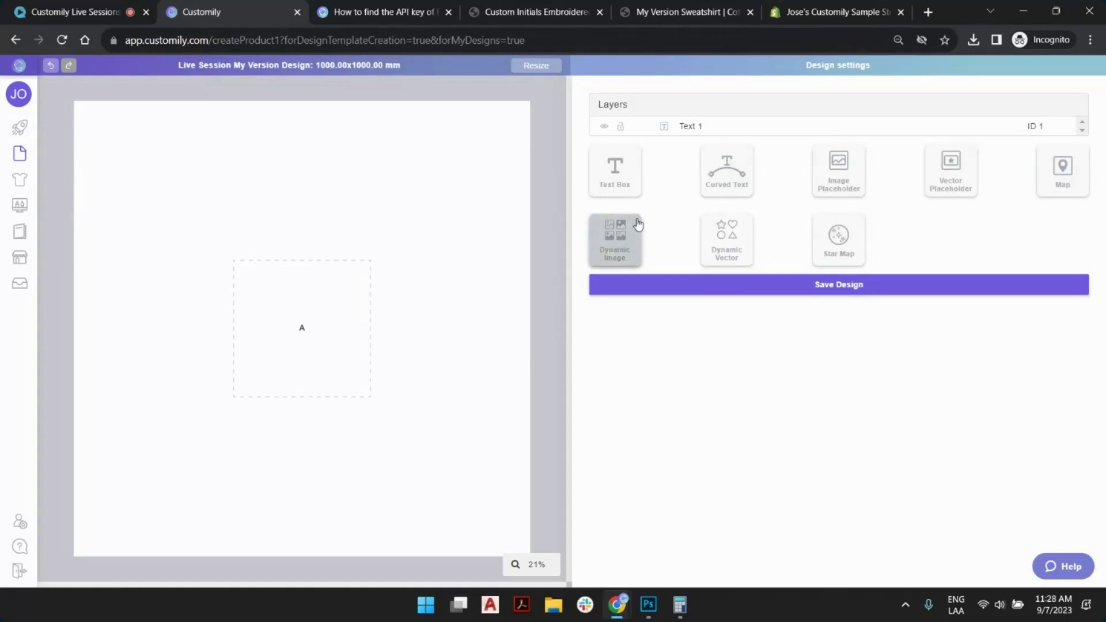
click(629, 238)
drag(294, 296, 424, 215)
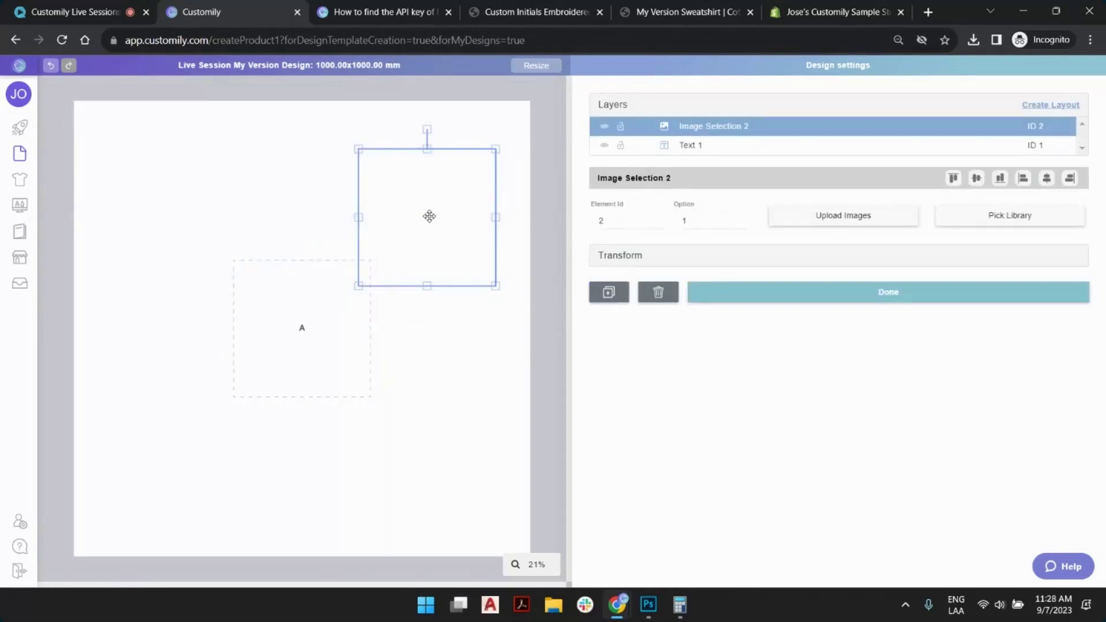
double_click(689, 221)
click(689, 222)
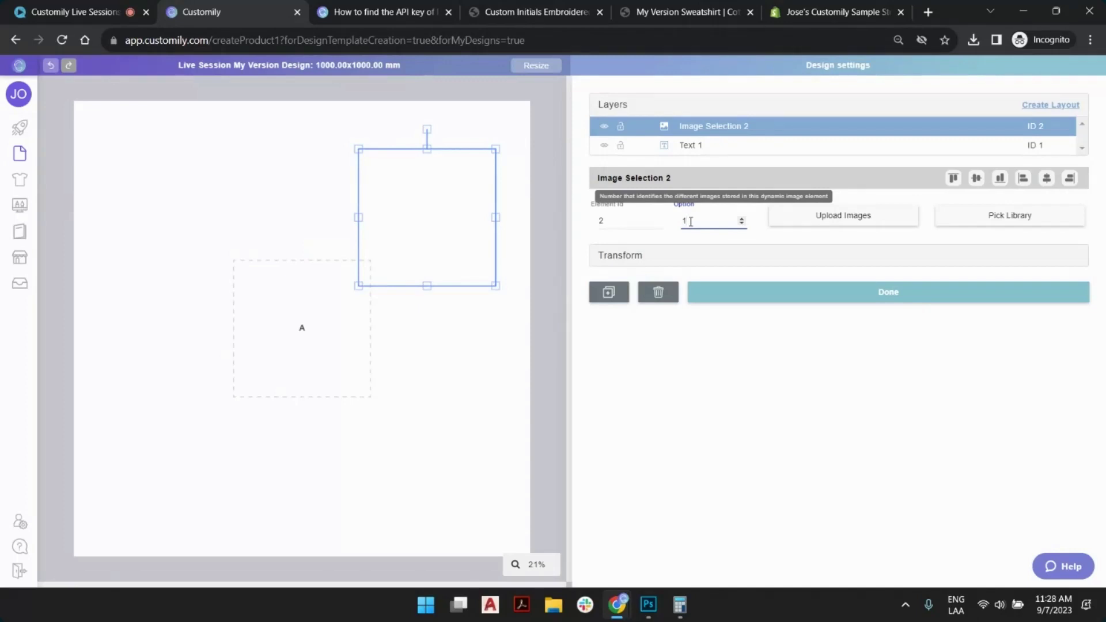
drag(430, 192, 411, 188)
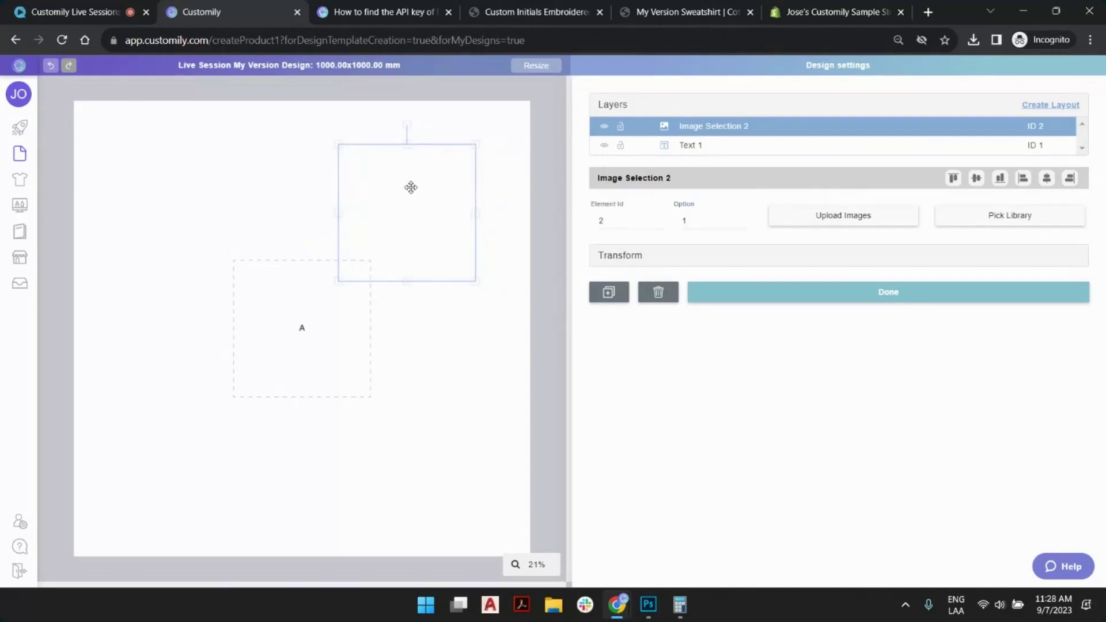
key(Delete)
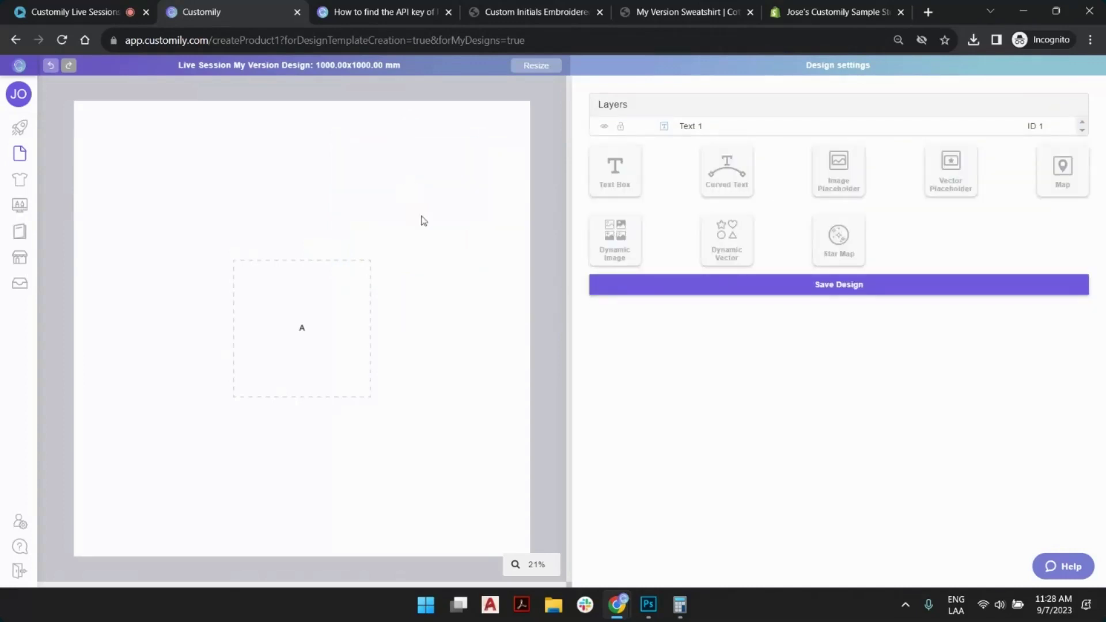
Resize the text box to about 850 mm wide and 215 mm high and move it to the upper part of the canvas.
click(287, 302)
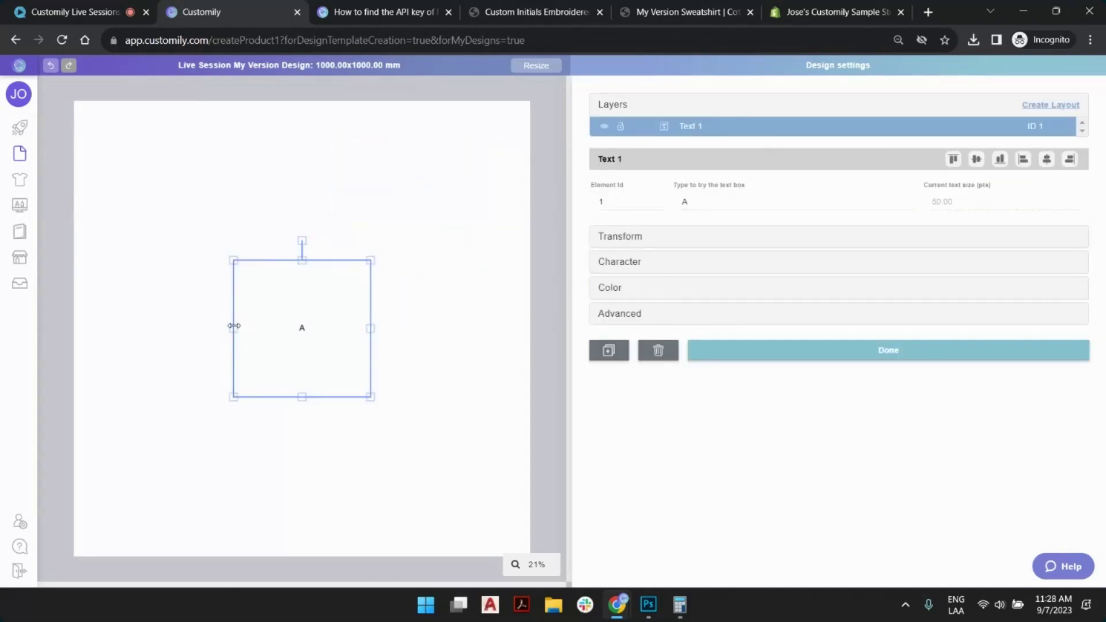
drag(236, 328, 108, 327)
drag(373, 328, 496, 327)
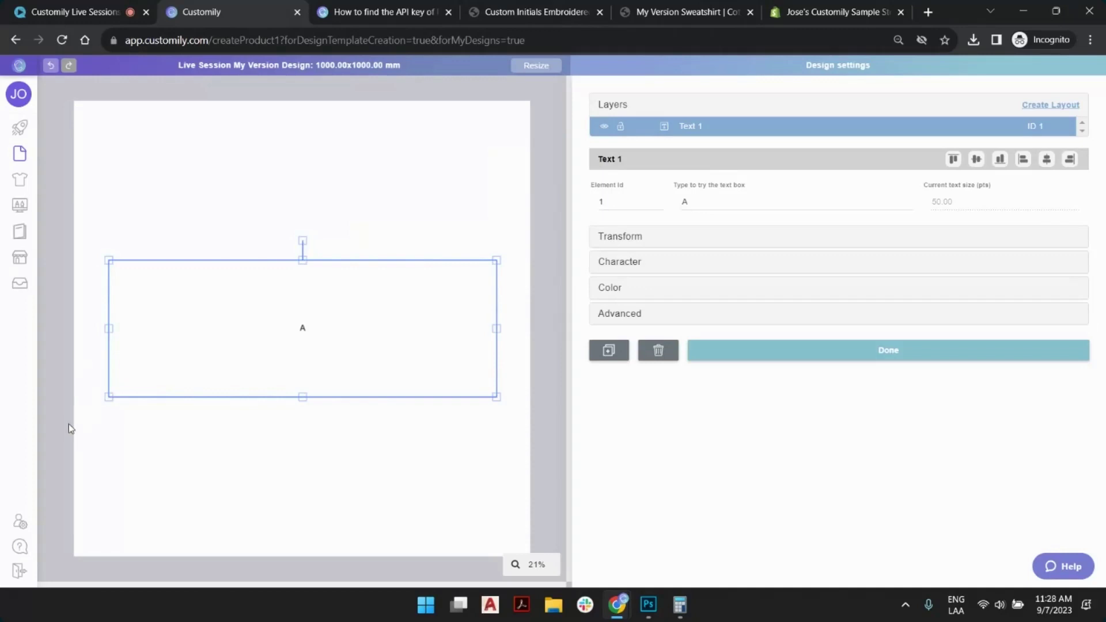
drag(300, 397, 301, 355)
drag(308, 272, 297, 191)
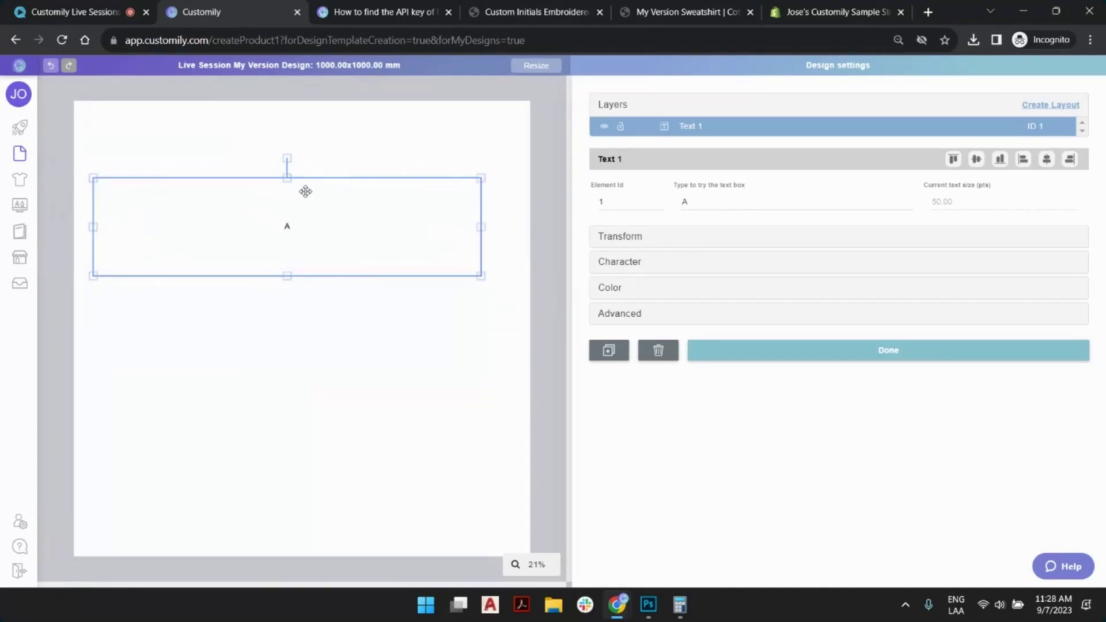
Set the text box to 850 mm wide and 300 mm high and center it horizontally on the canvas.
click(697, 239)
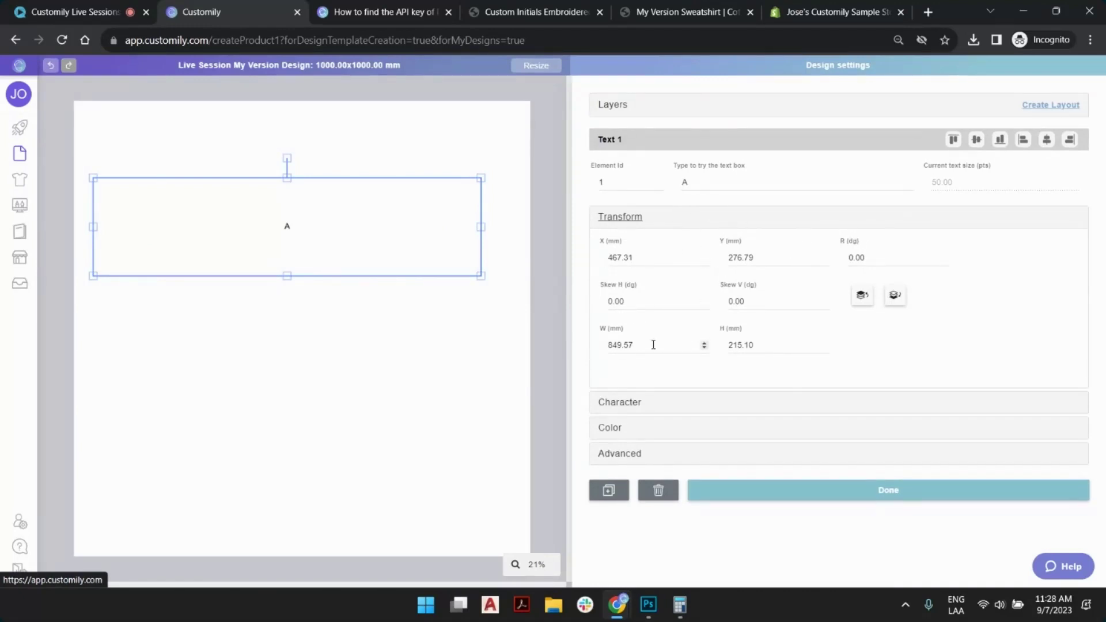
drag(669, 349, 619, 343)
text(50)
key(Tab)
text(300)
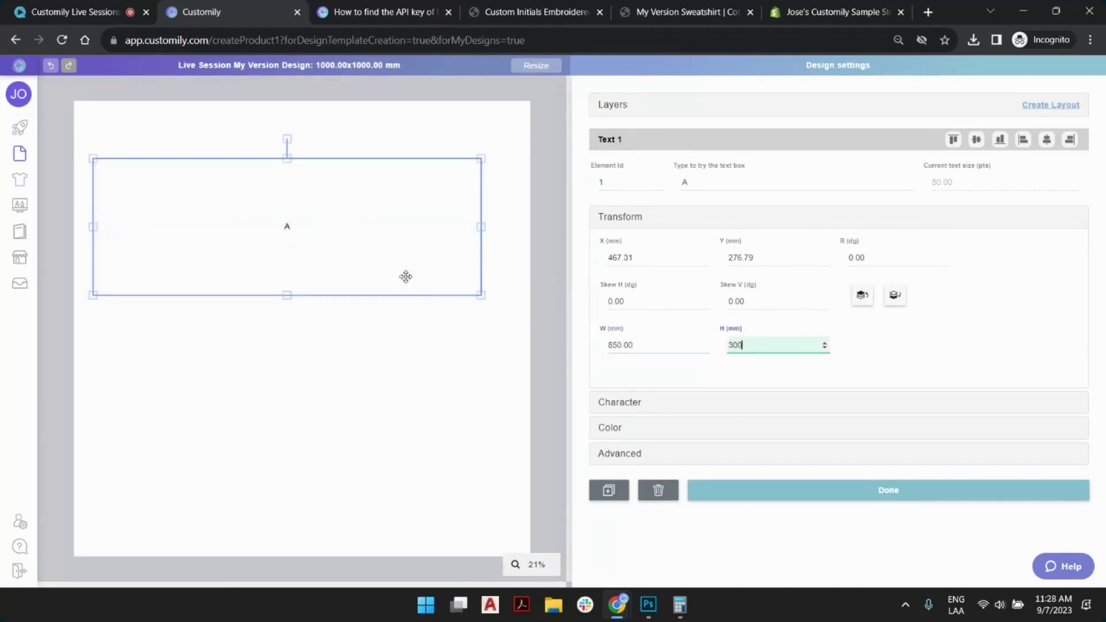
click(291, 235)
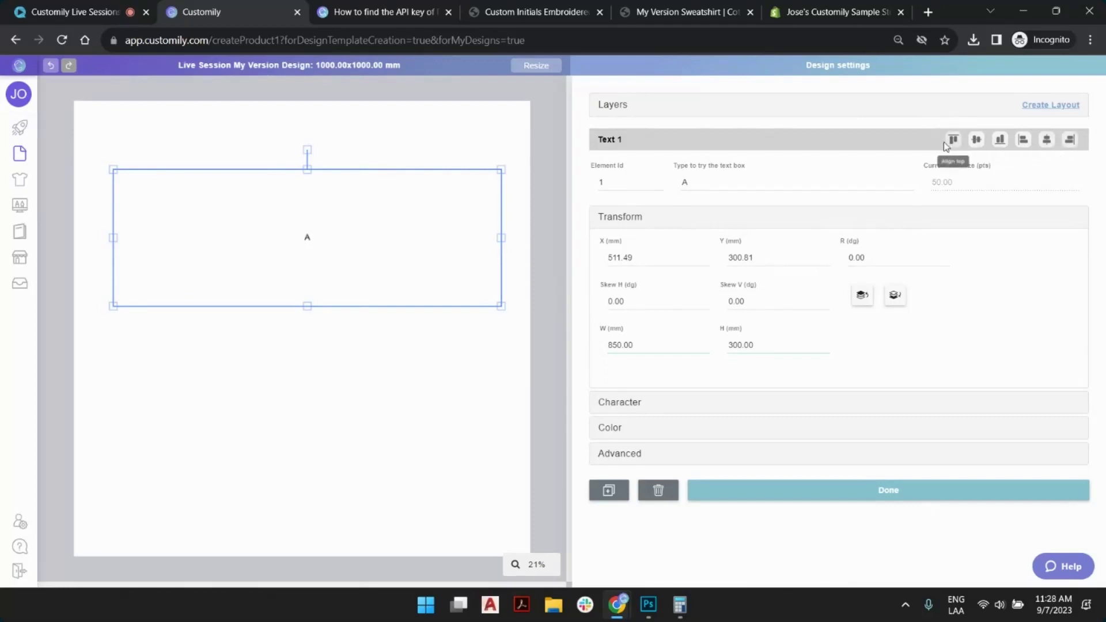
click(1047, 141)
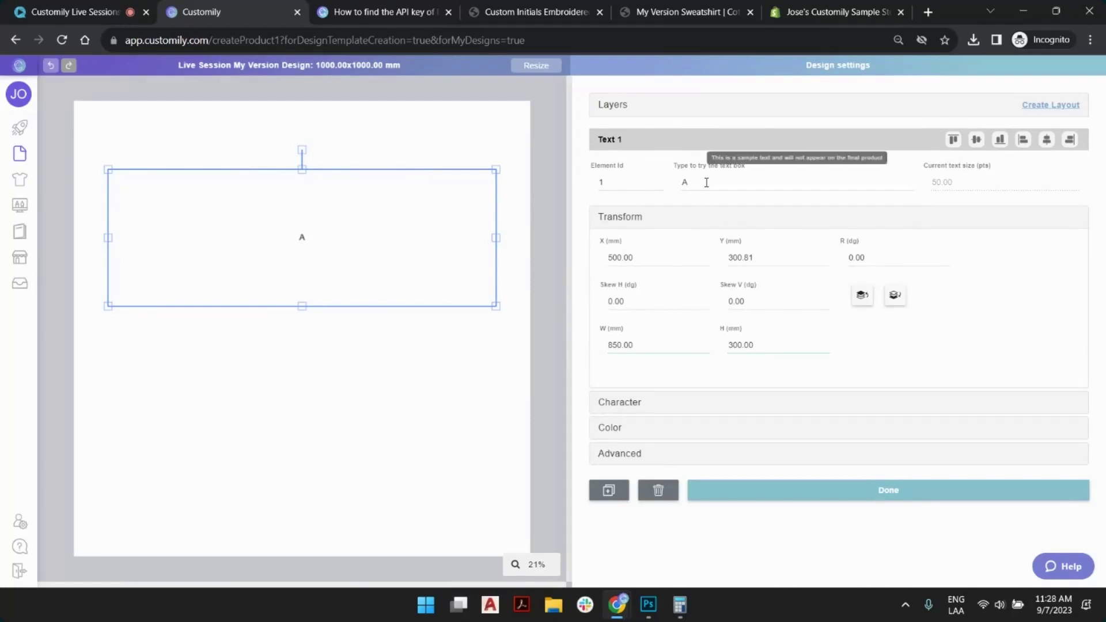
Set the text box's sample text to "version" and open its character settings.
drag(705, 183, 684, 176)
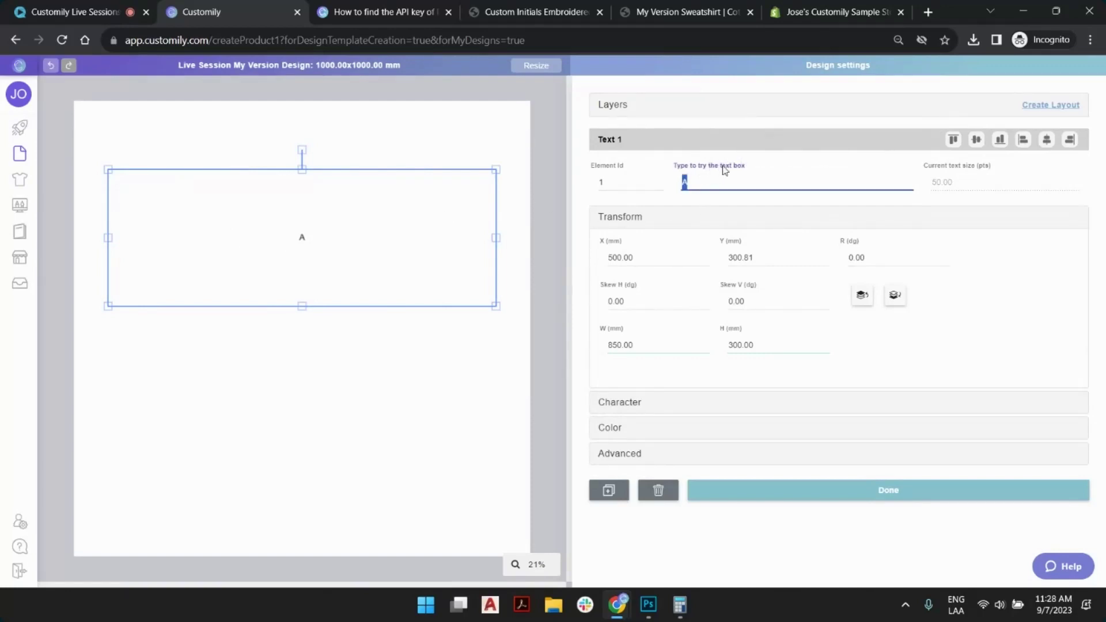
text(version)
click(632, 402)
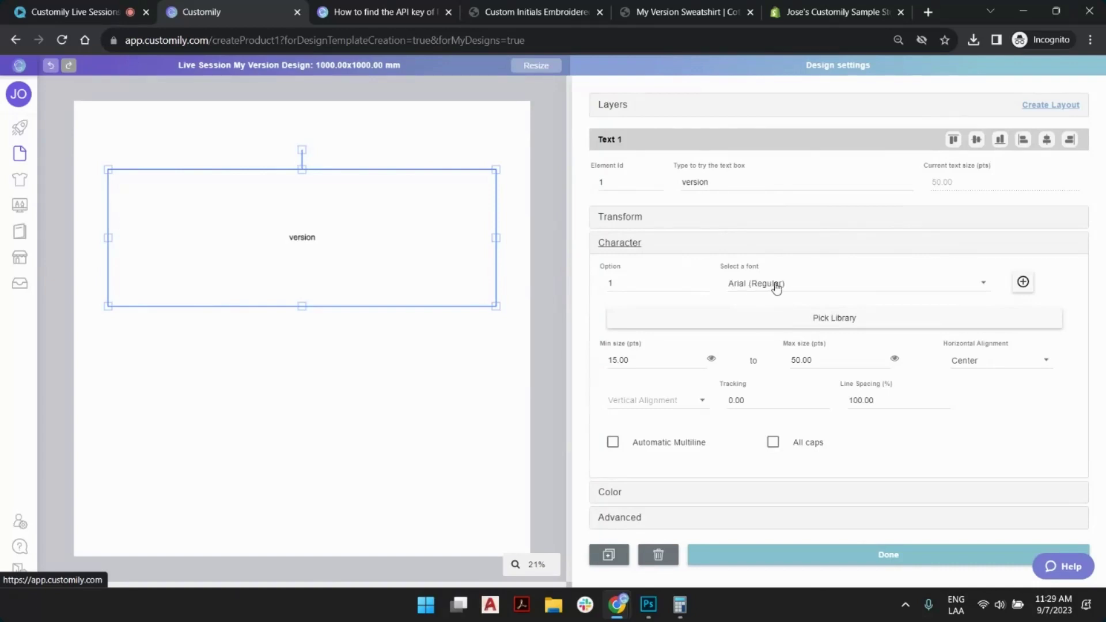
Examine the list of available fonts and the font files in the 9-7 folder that can be uploaded.
click(1023, 281)
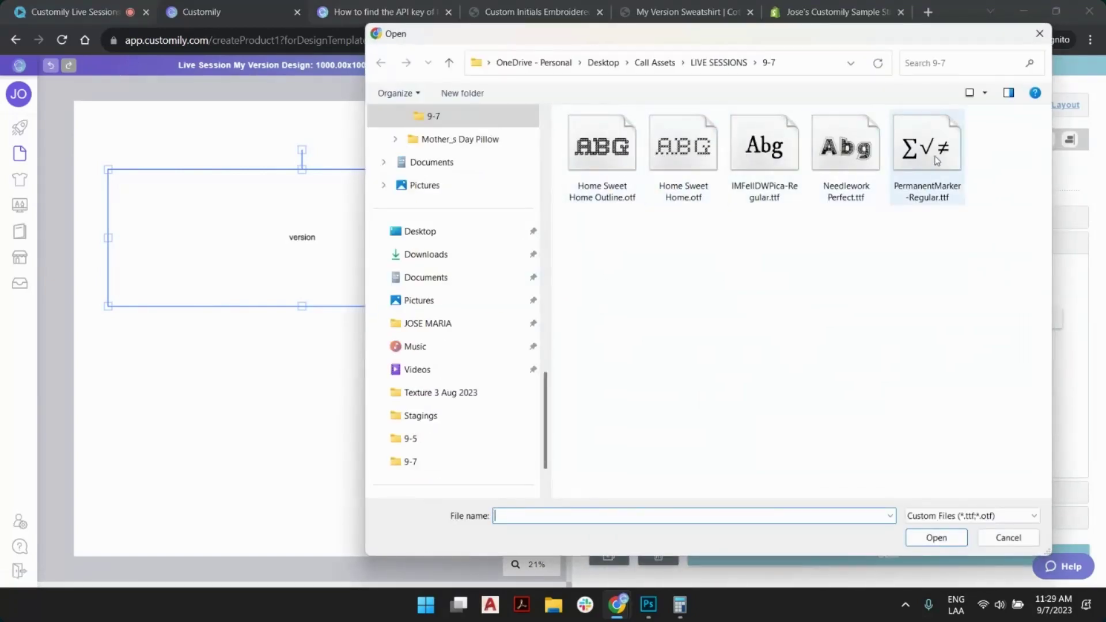
click(1009, 538)
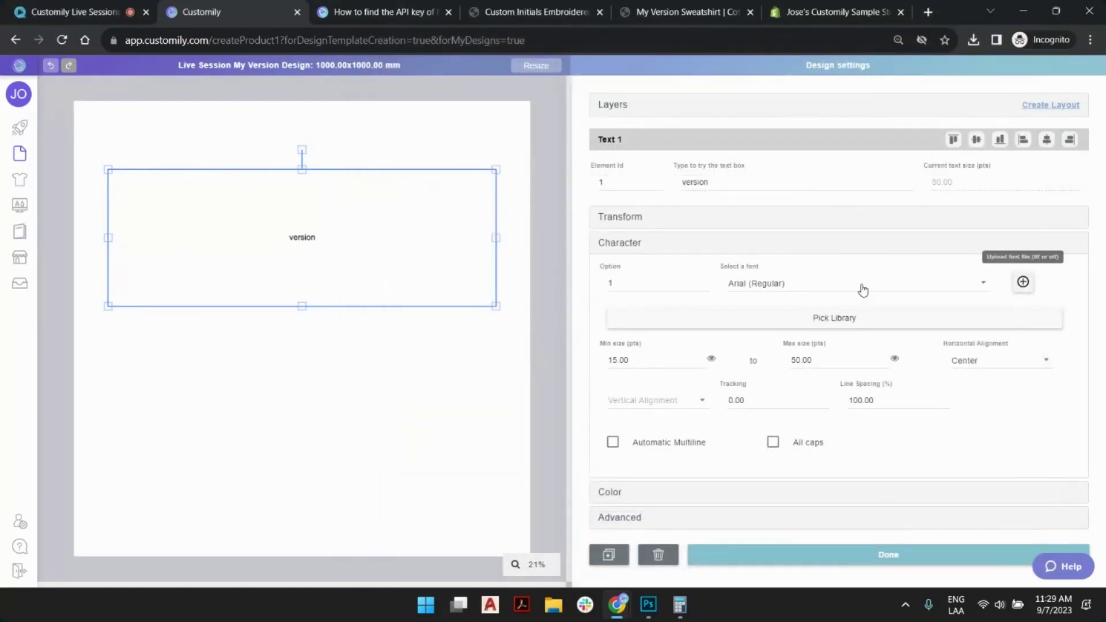
click(798, 286)
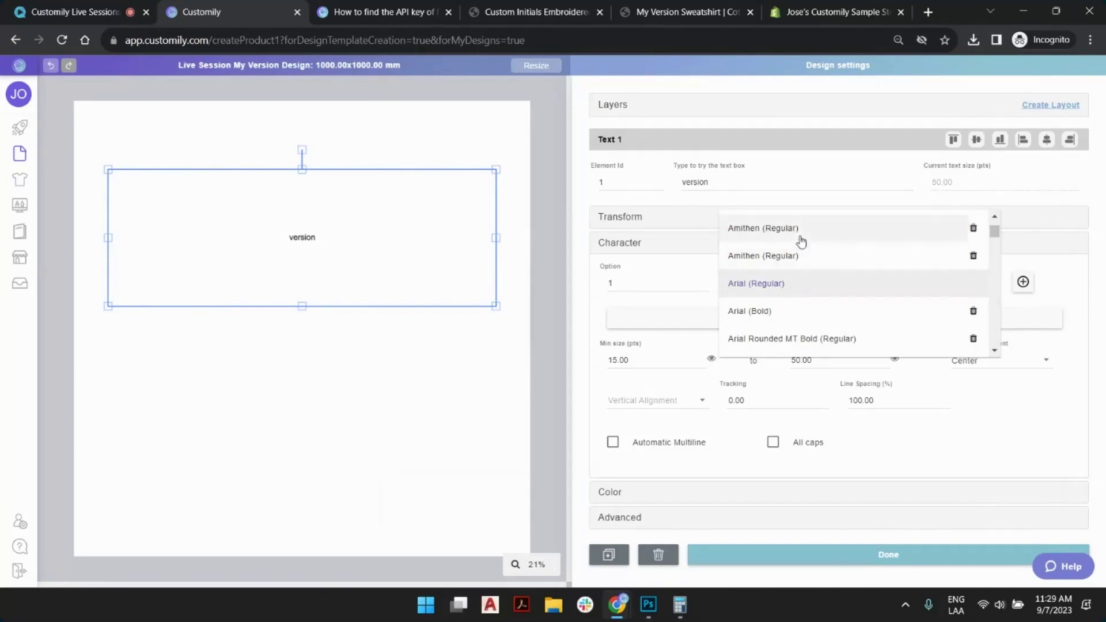
scroll(789, 247, up, 2)
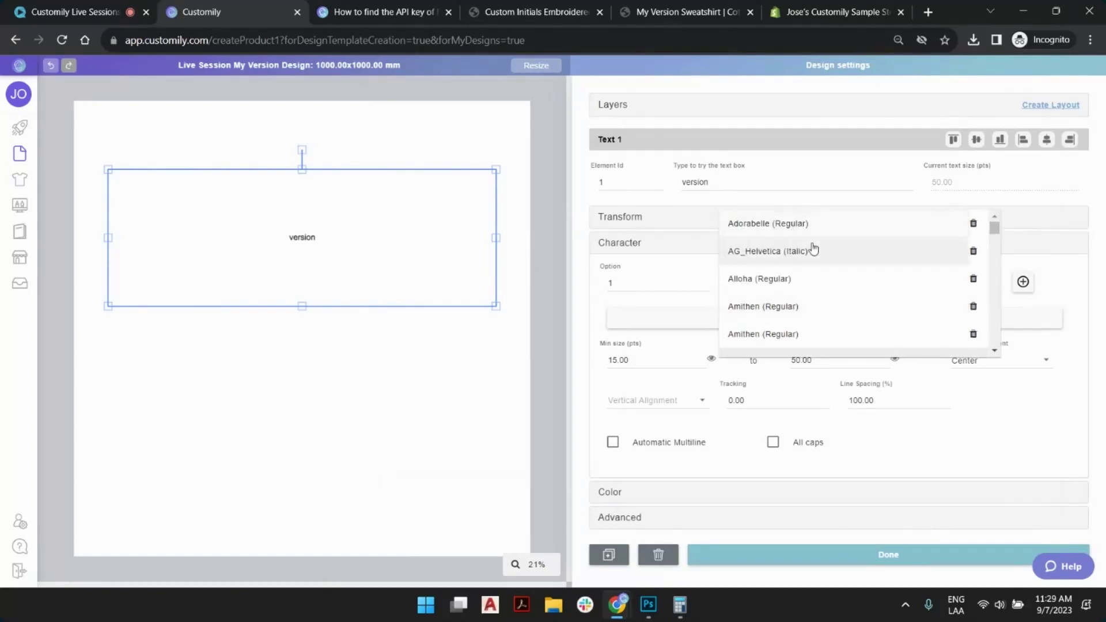
scroll(793, 239, down, 10)
scroll(795, 279, up, 10)
scroll(801, 240, down, 8)
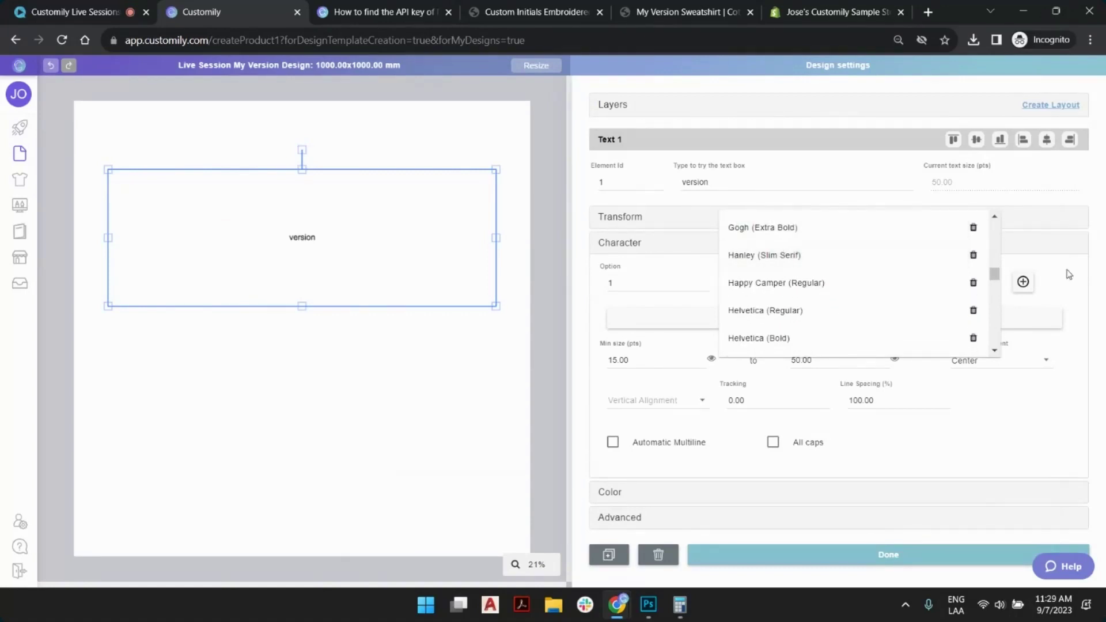
click(1043, 282)
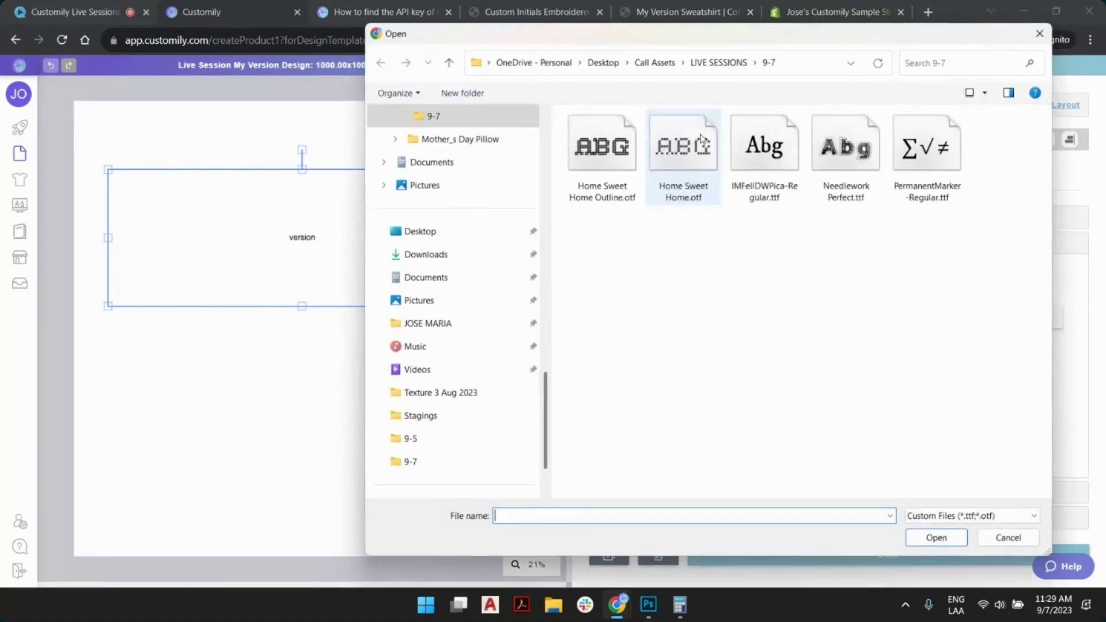
click(936, 186)
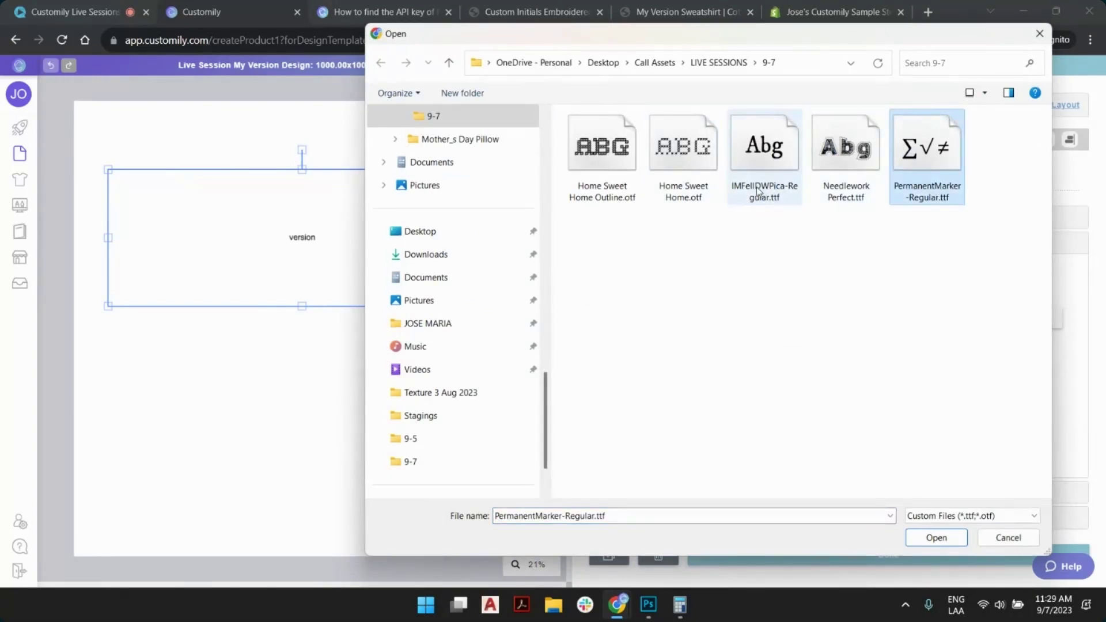
click(758, 192)
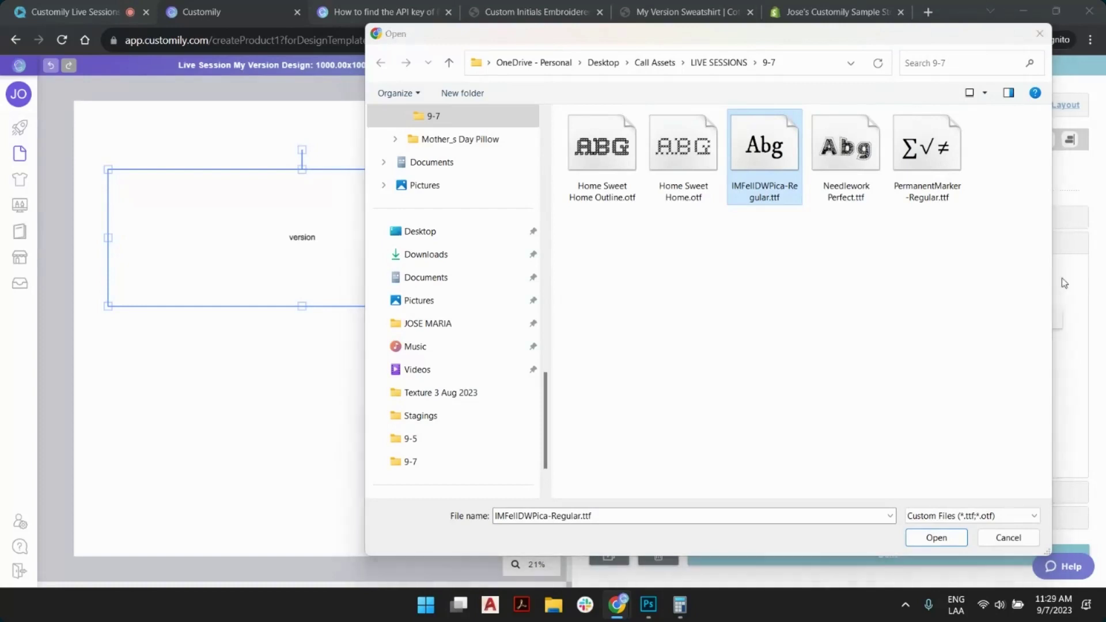
click(1008, 537)
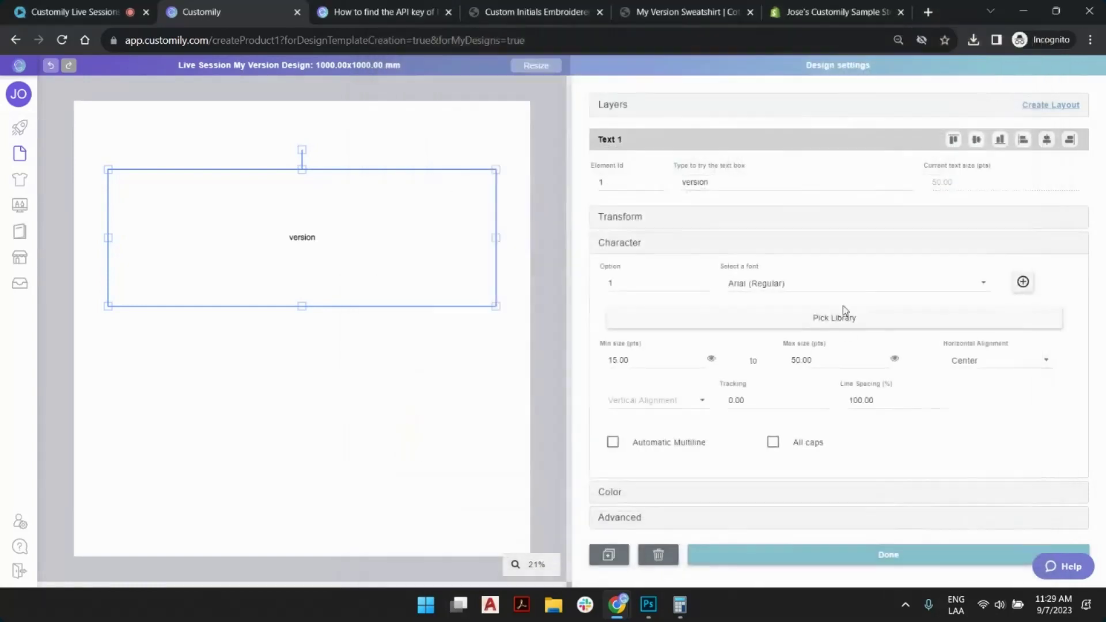
Assign the Permanent Marker (Regular) font to option 1 of the text box.
click(791, 285)
scroll(777, 265, down, 3)
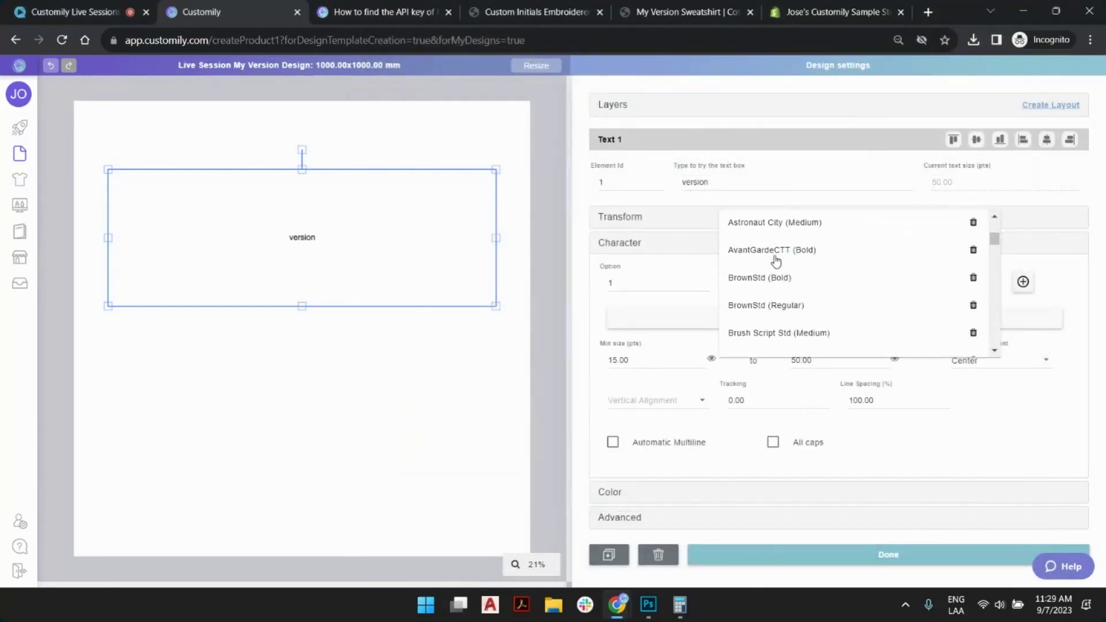
scroll(776, 259, down, 10)
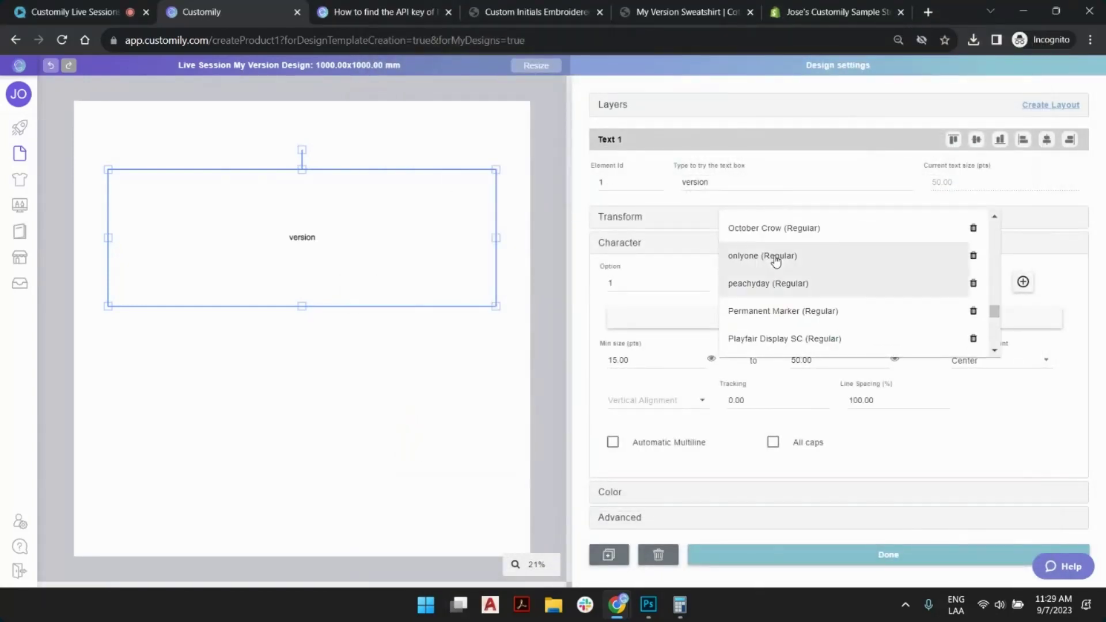
click(785, 312)
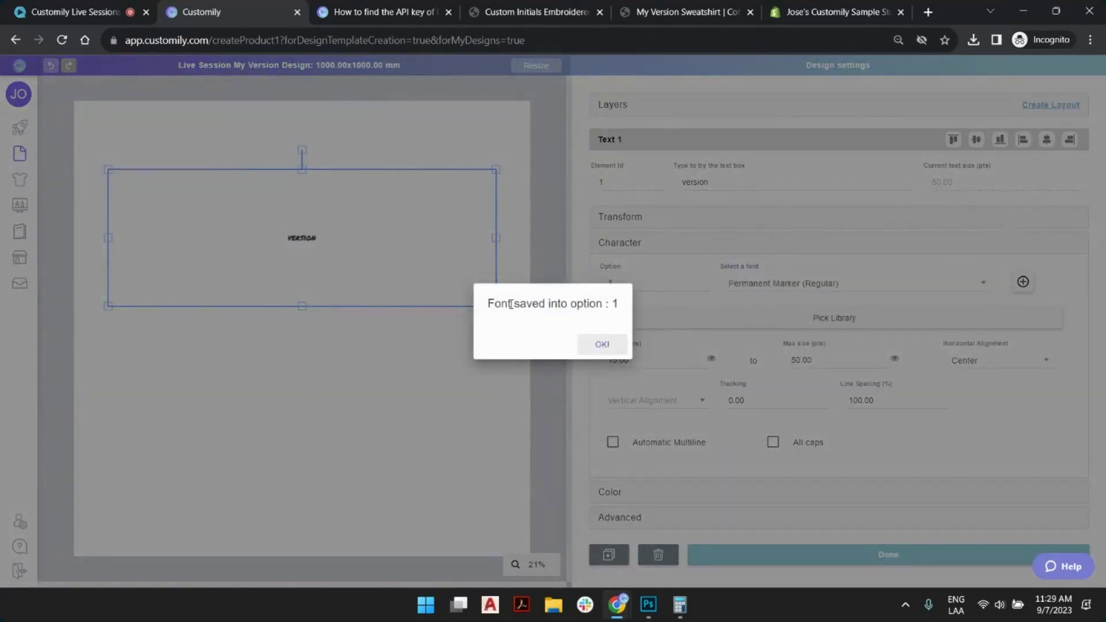
drag(488, 307, 622, 312)
click(602, 344)
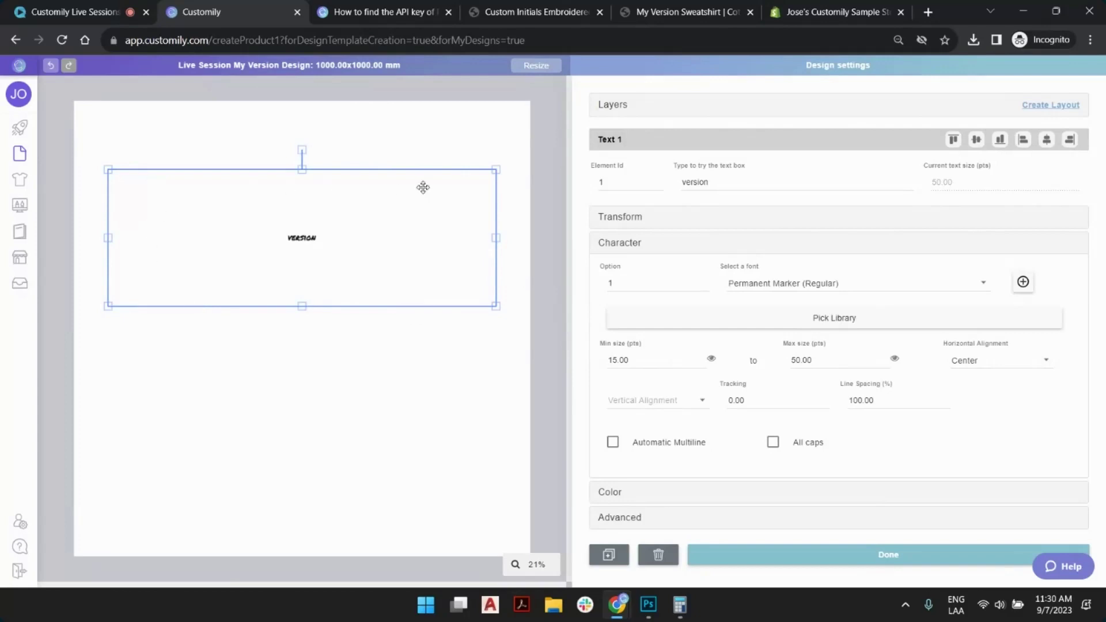
Try a maximum text size of 1000 pts and check the current text size.
drag(799, 358, 790, 361)
text(100)
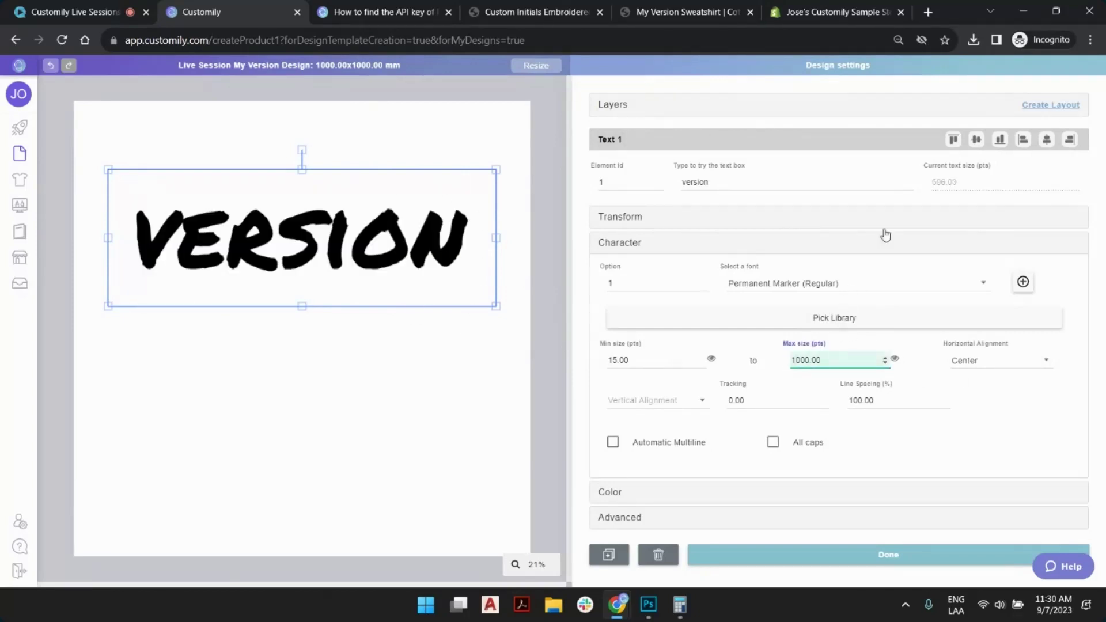
drag(961, 186, 934, 191)
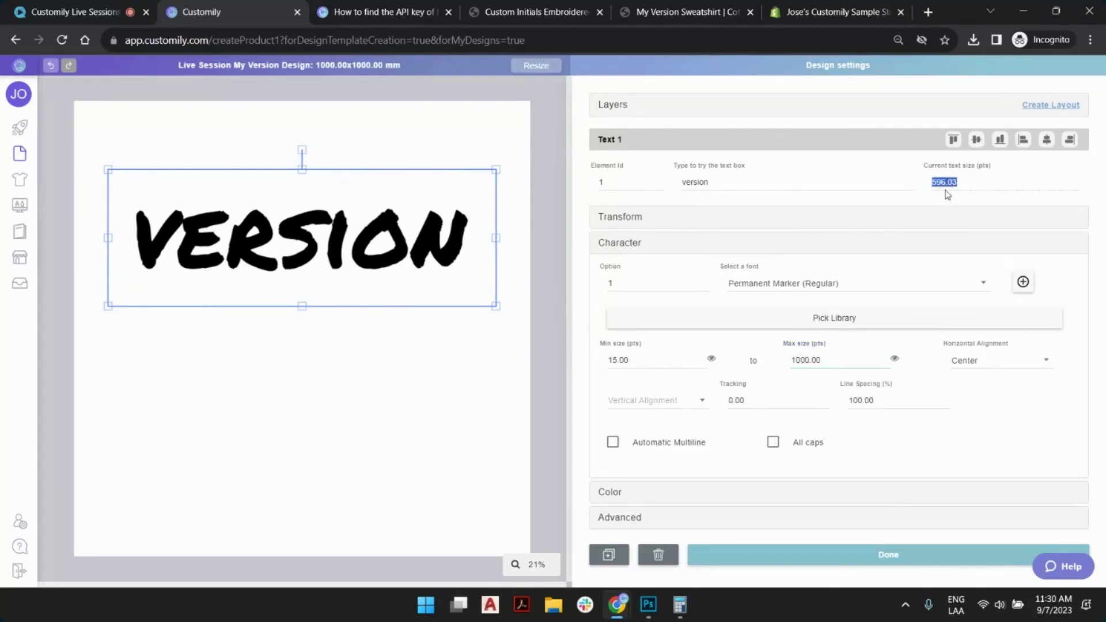
Set the text box's maximum text size to 500 pts.
click(825, 359)
drag(825, 359, 747, 363)
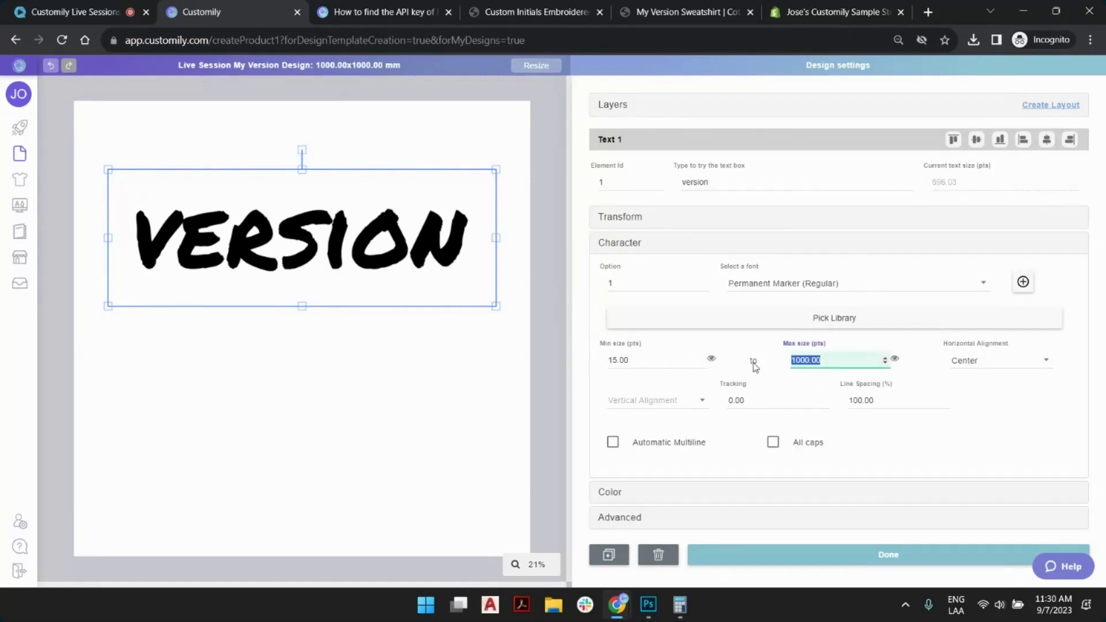
text(500)
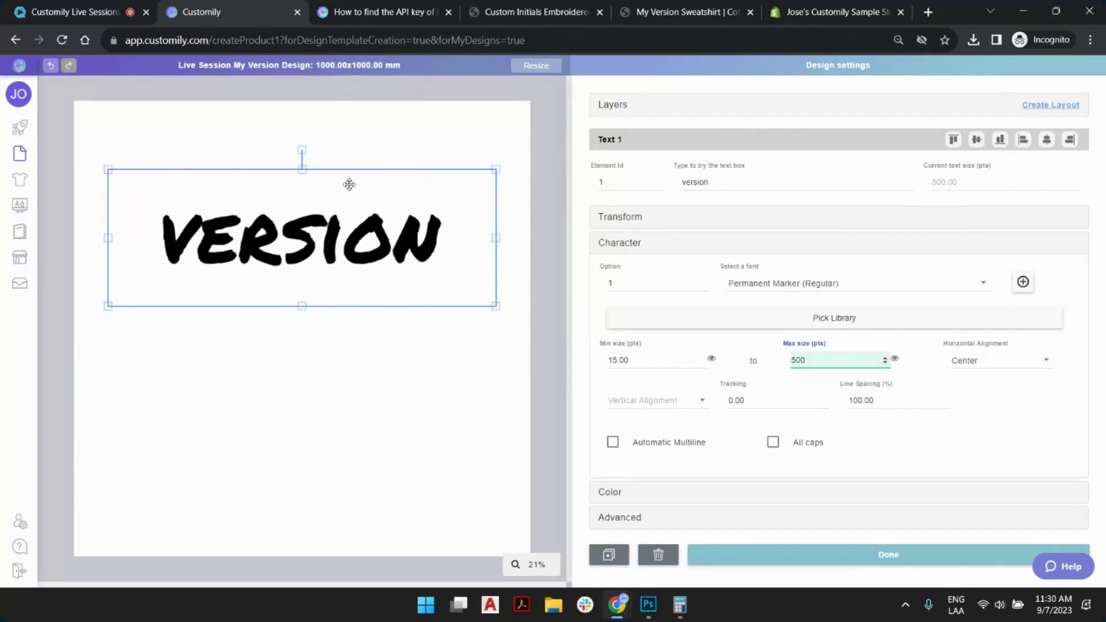
Assign the IM FELL DW Pica (Regular) font to option 2 of the text box and switch between both font options to compare them.
click(705, 281)
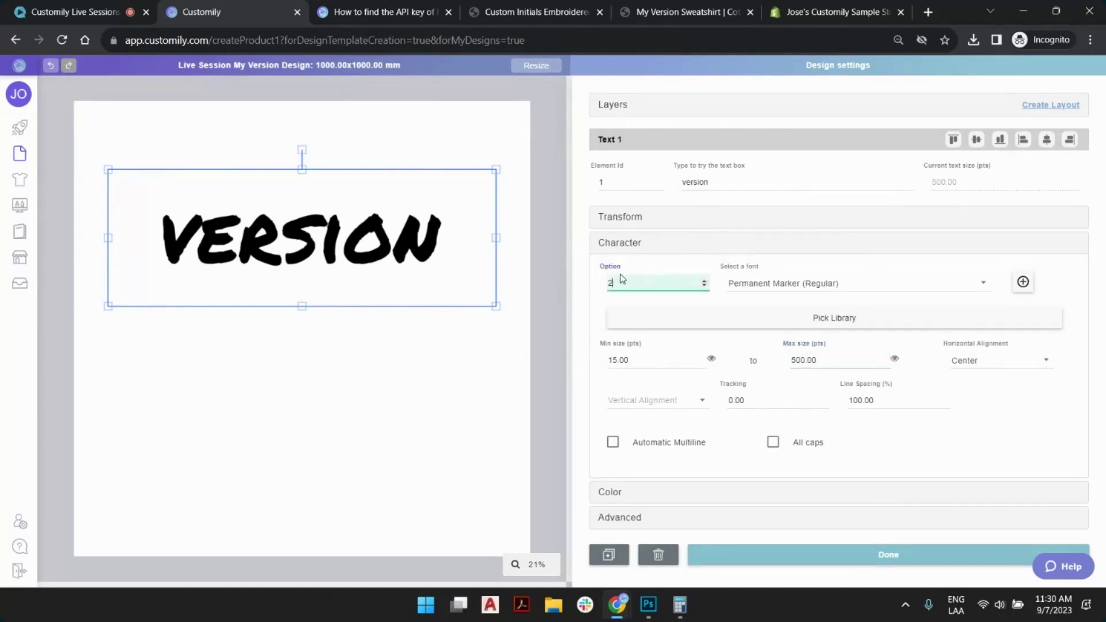
click(826, 291)
scroll(812, 311, up, 7)
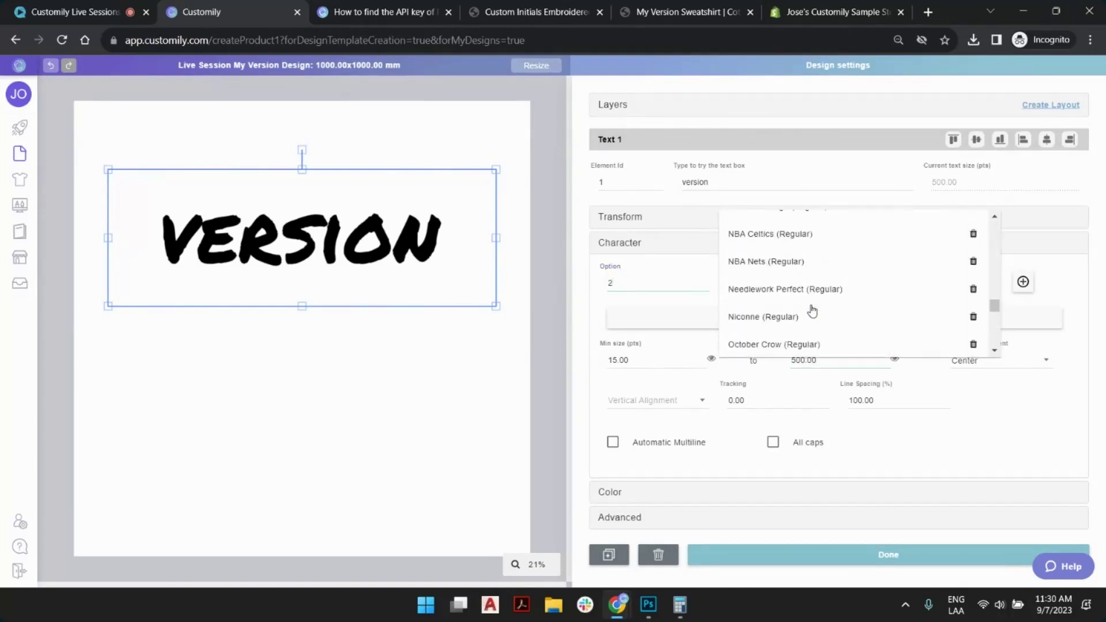
click(802, 288)
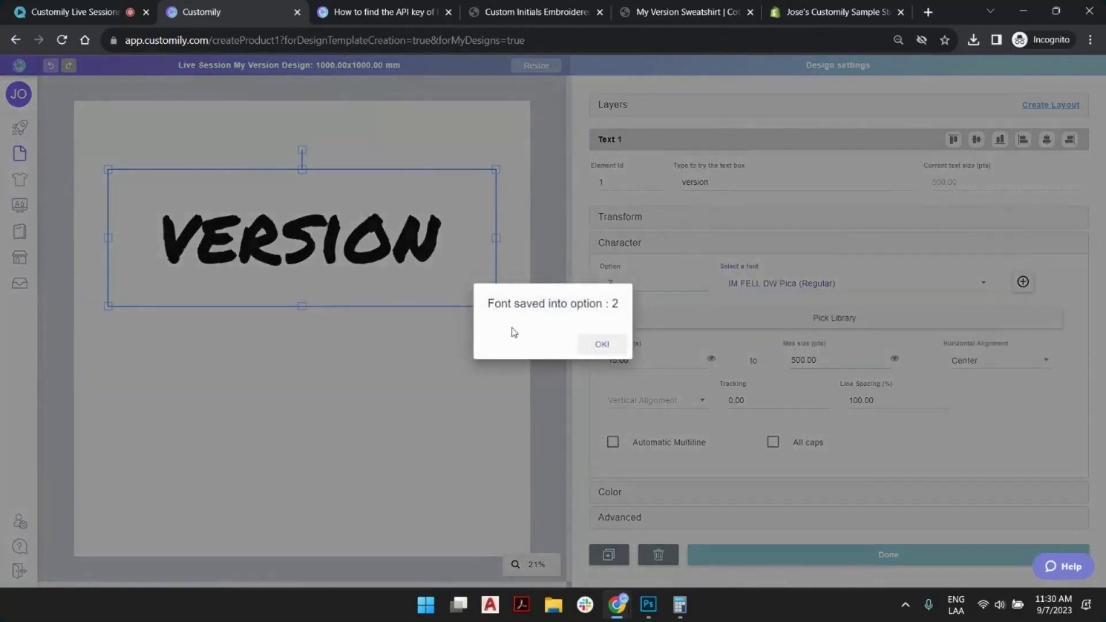
click(603, 345)
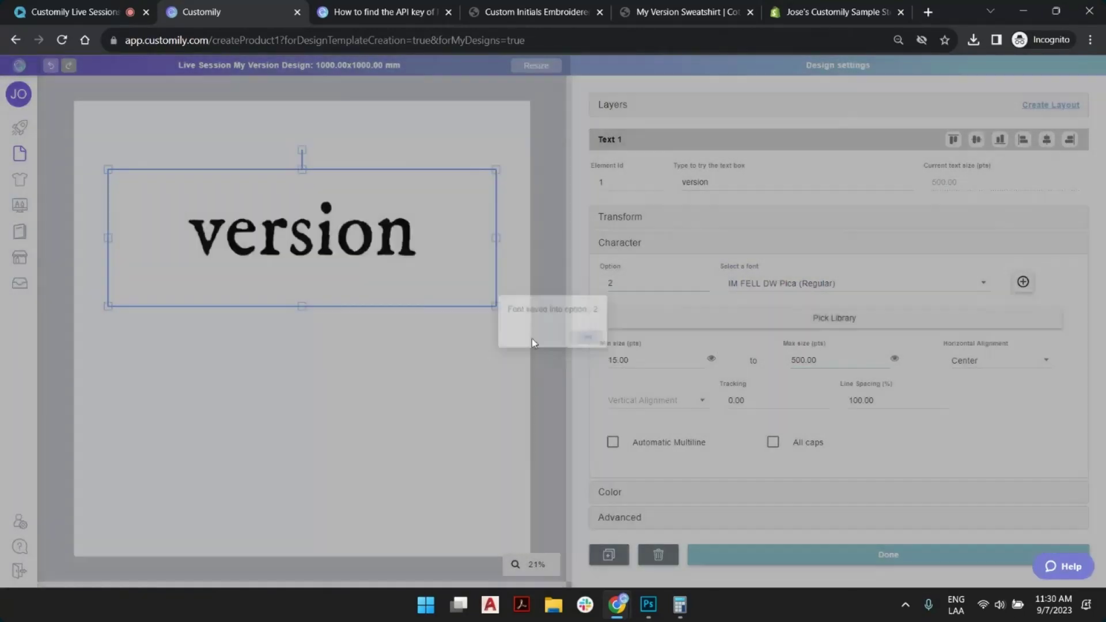
click(704, 286)
click(704, 281)
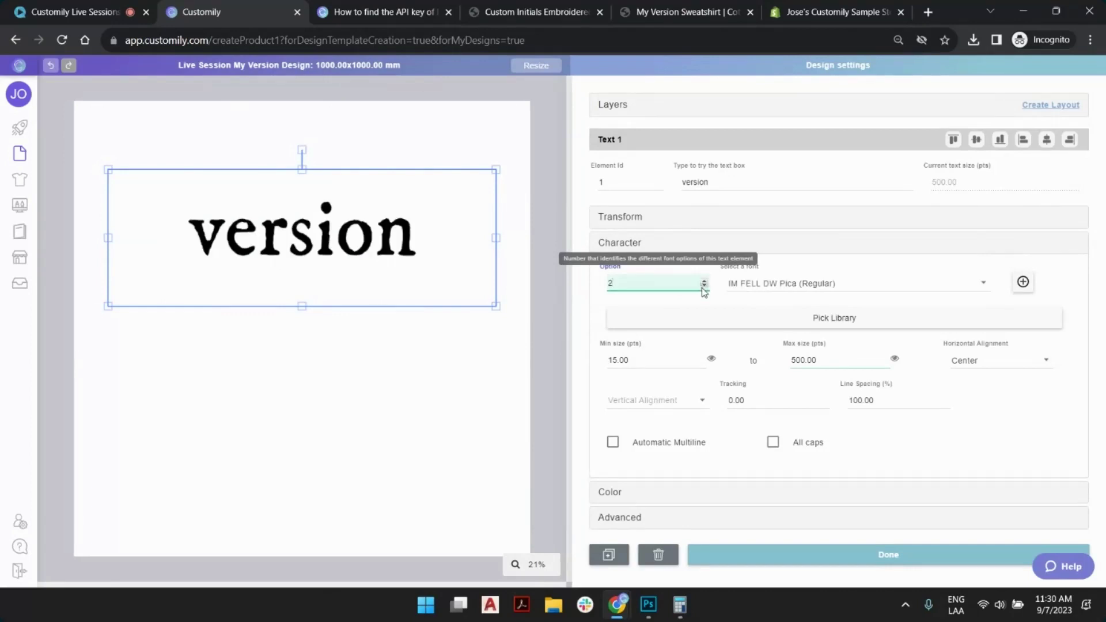
Turn on all caps for the text box and compare font options 1 and 2.
click(703, 286)
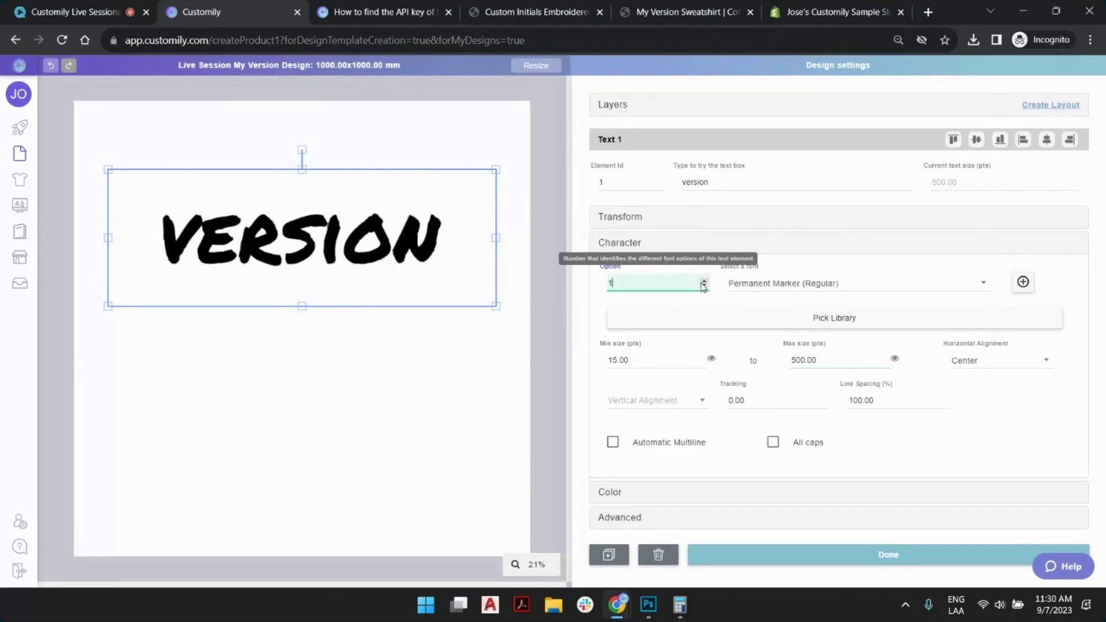
click(702, 282)
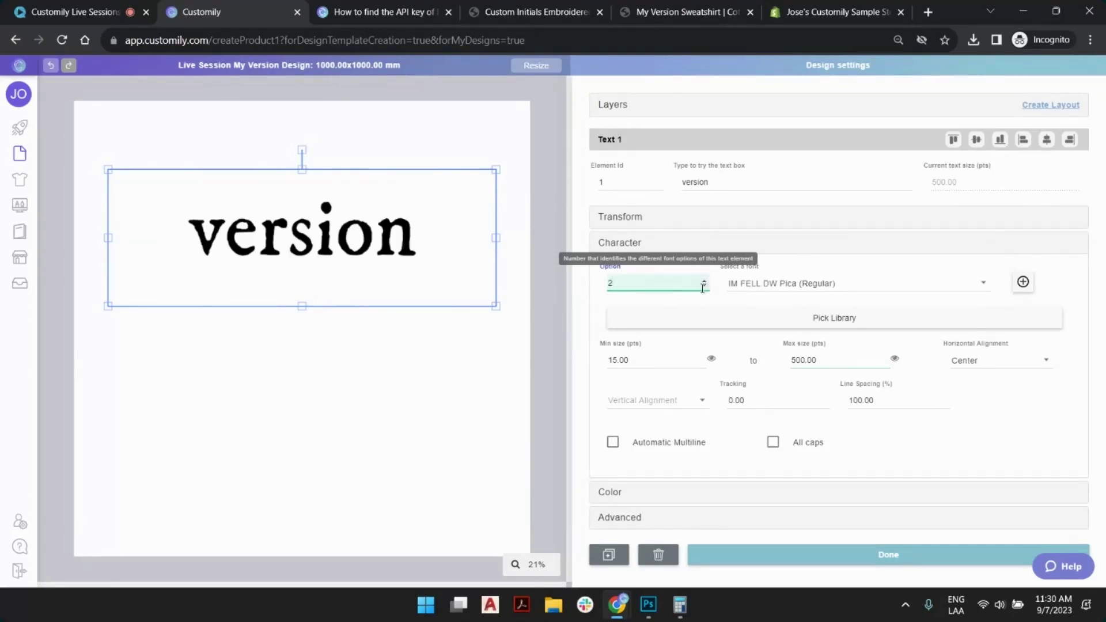
click(703, 287)
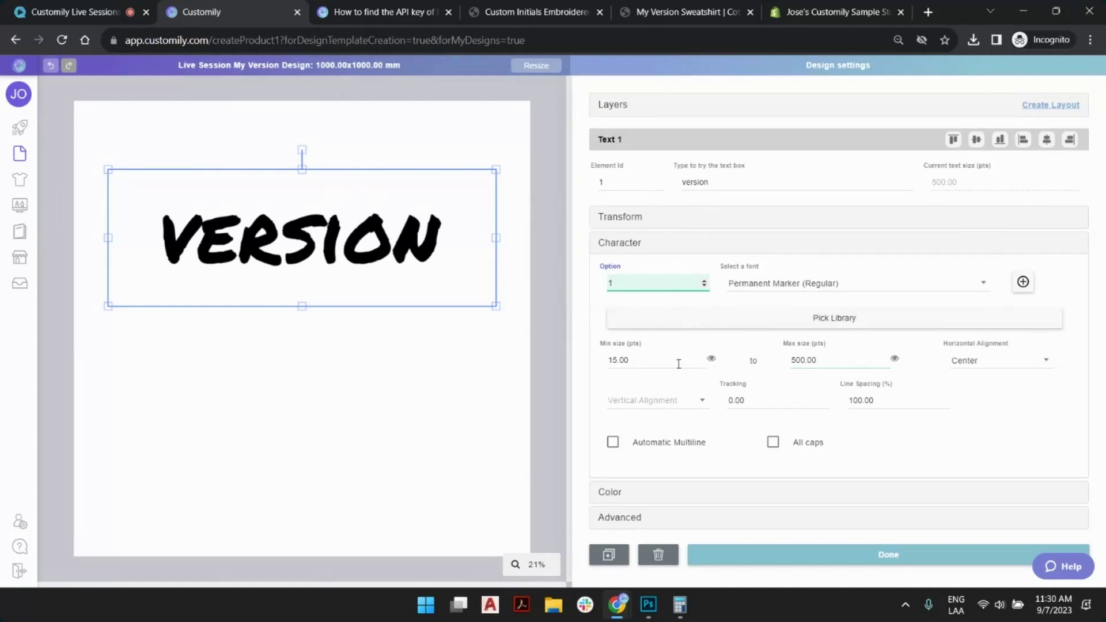
click(774, 449)
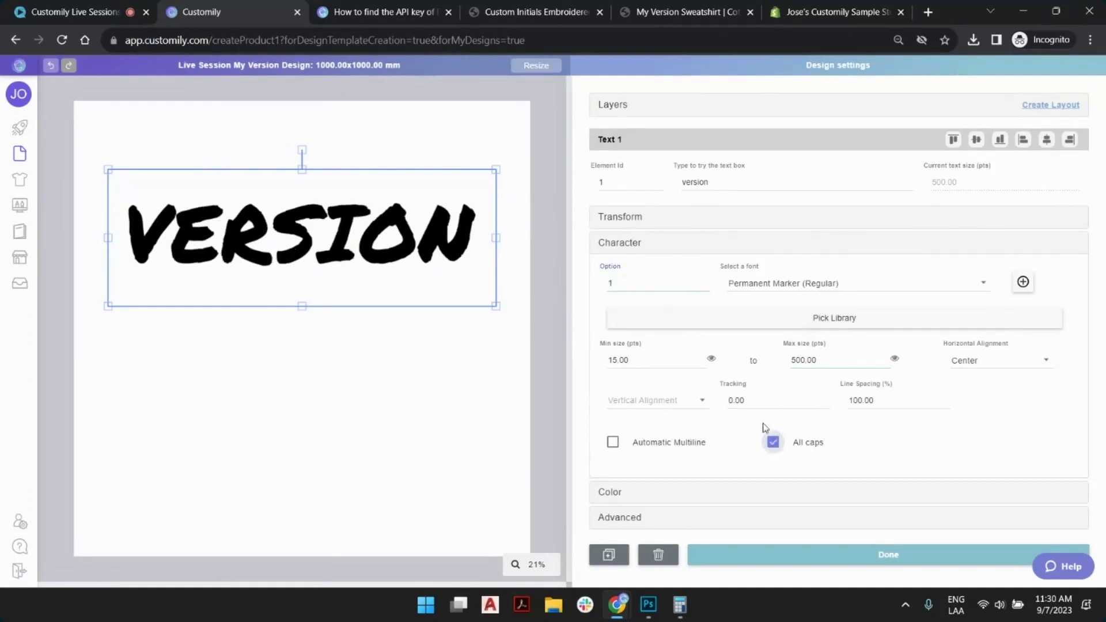
click(705, 287)
click(704, 283)
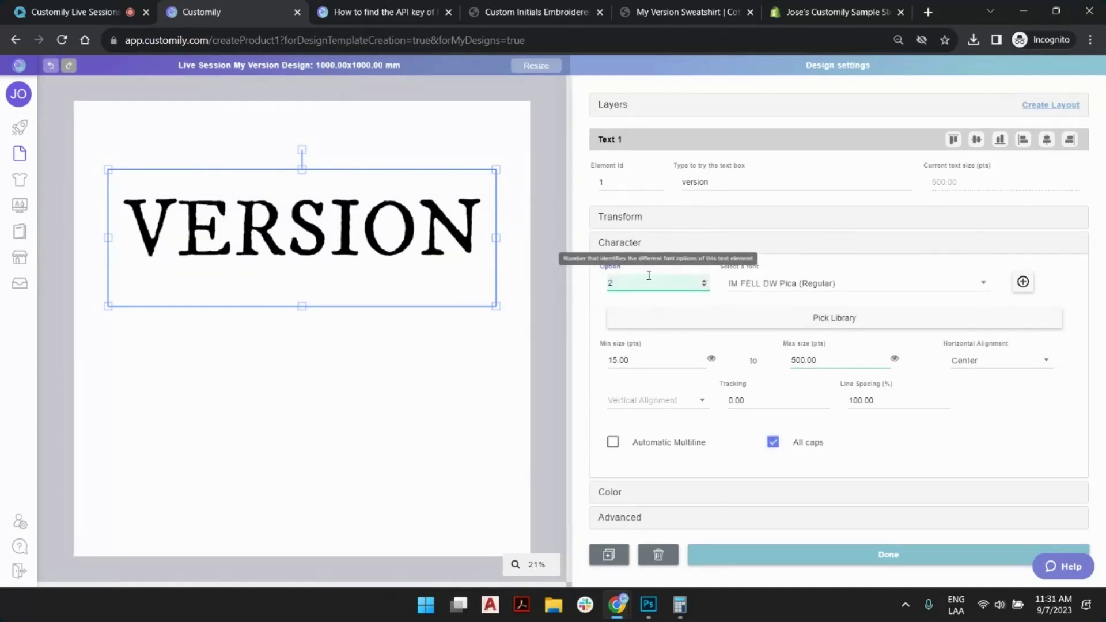
click(704, 286)
Set the text box's vertical alignment to Top and move the box to the lower half of the canvas.
click(663, 406)
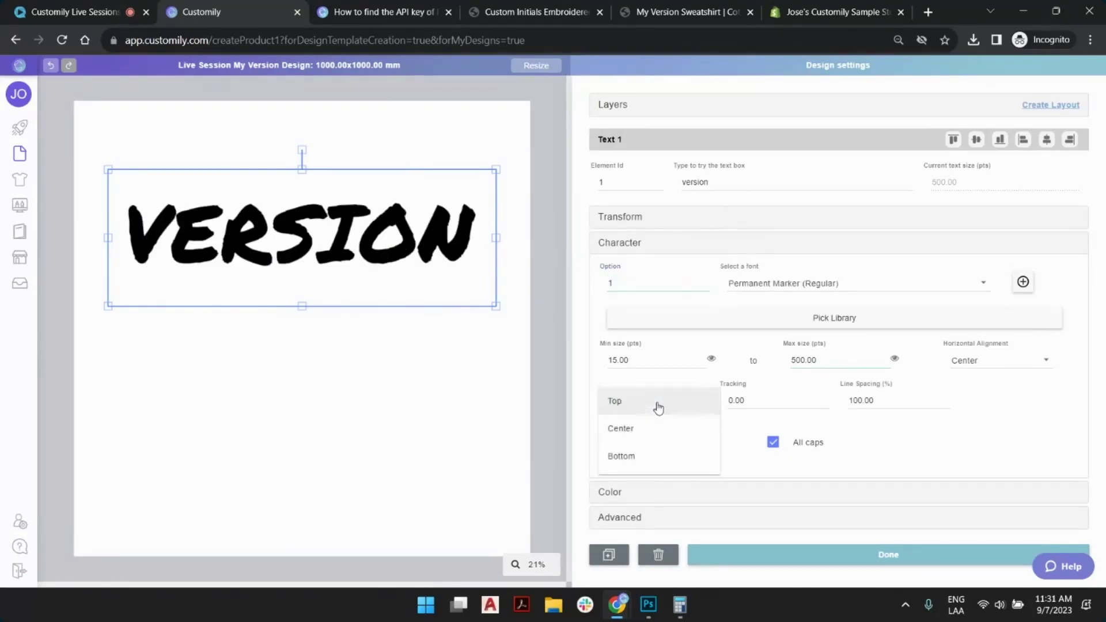
click(625, 404)
drag(294, 230, 285, 398)
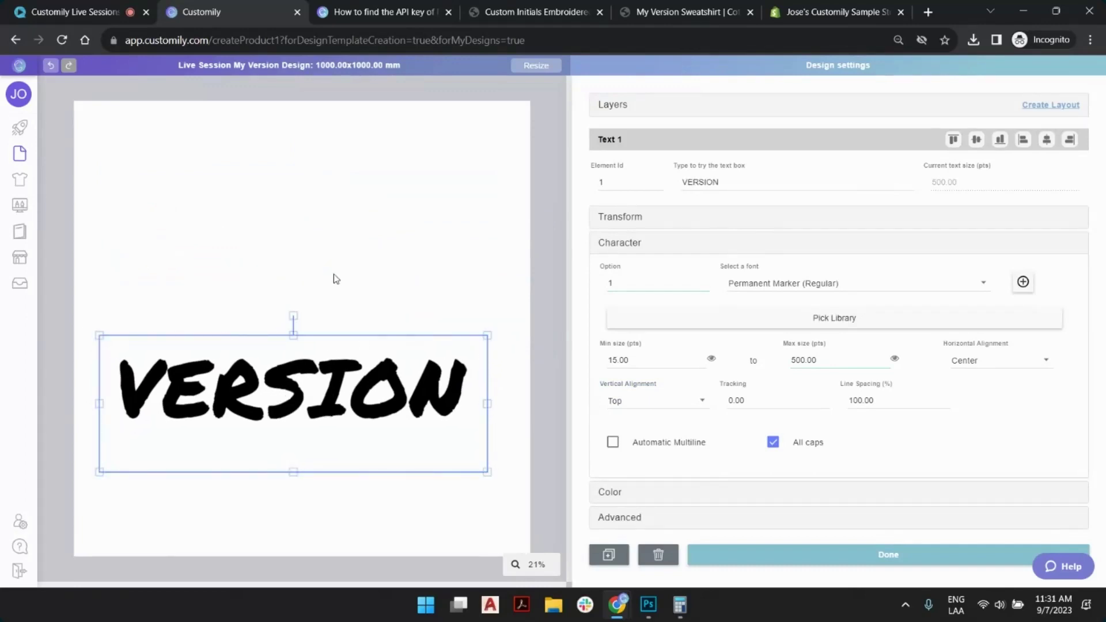
Lengthen the sample text after VERSION with a long run of random letters to test how the text shrinks.
double_click(728, 185)
key(Right)
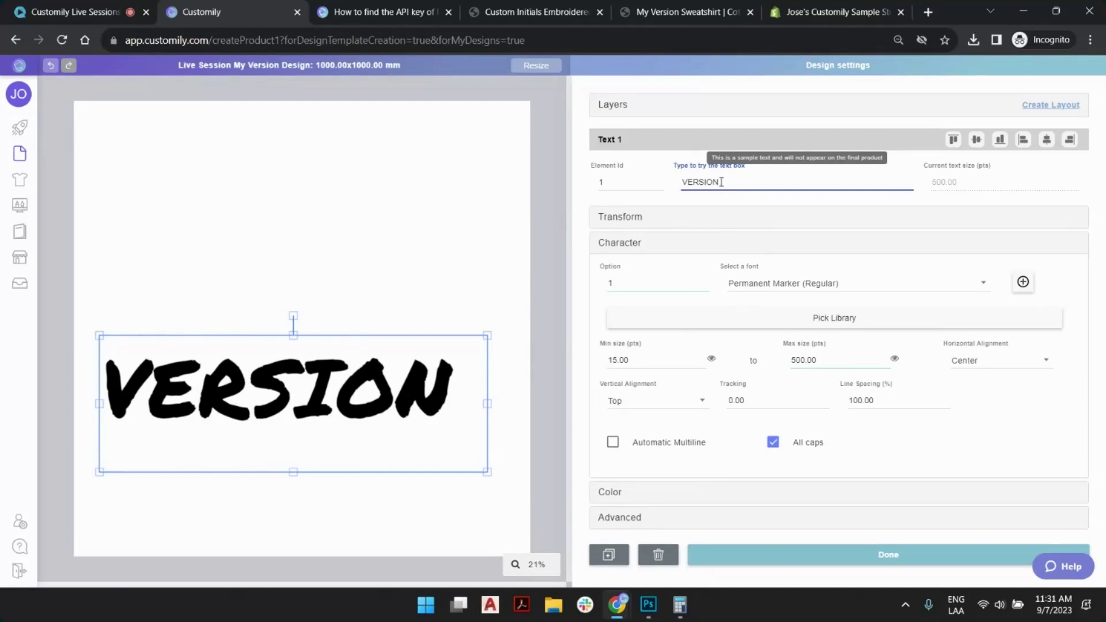
text(eeege)
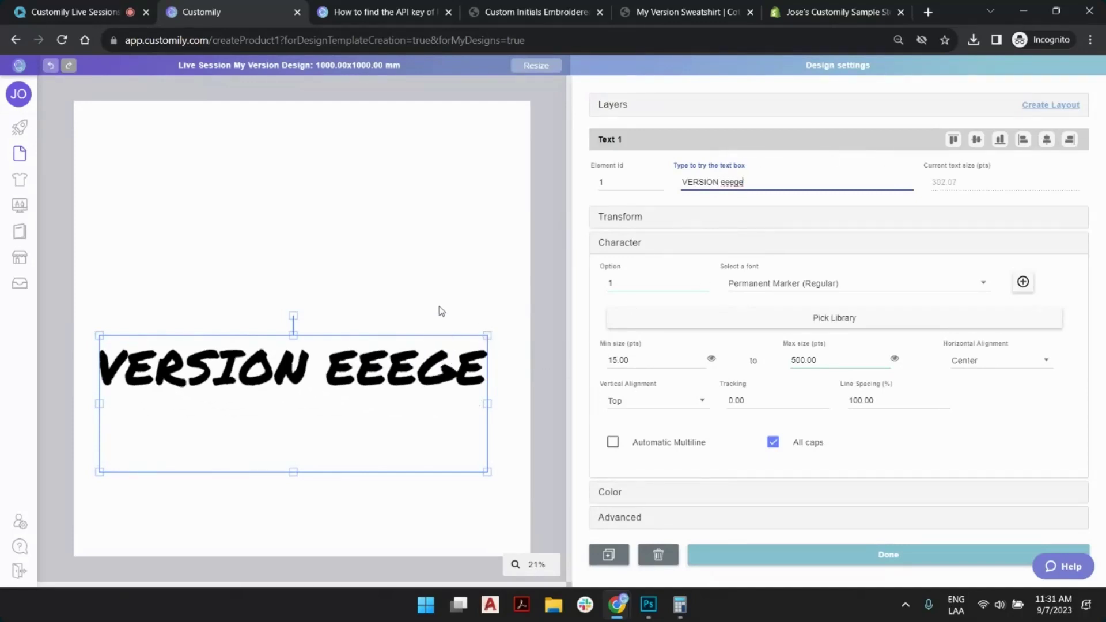
text(geeeeeeeg)
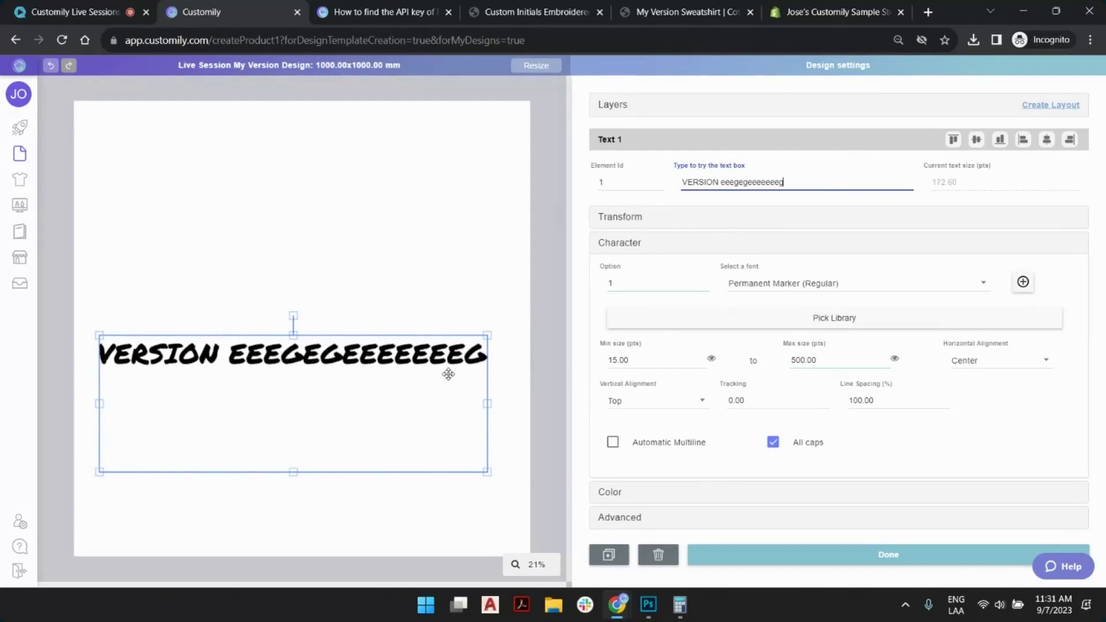
text(egeeege)
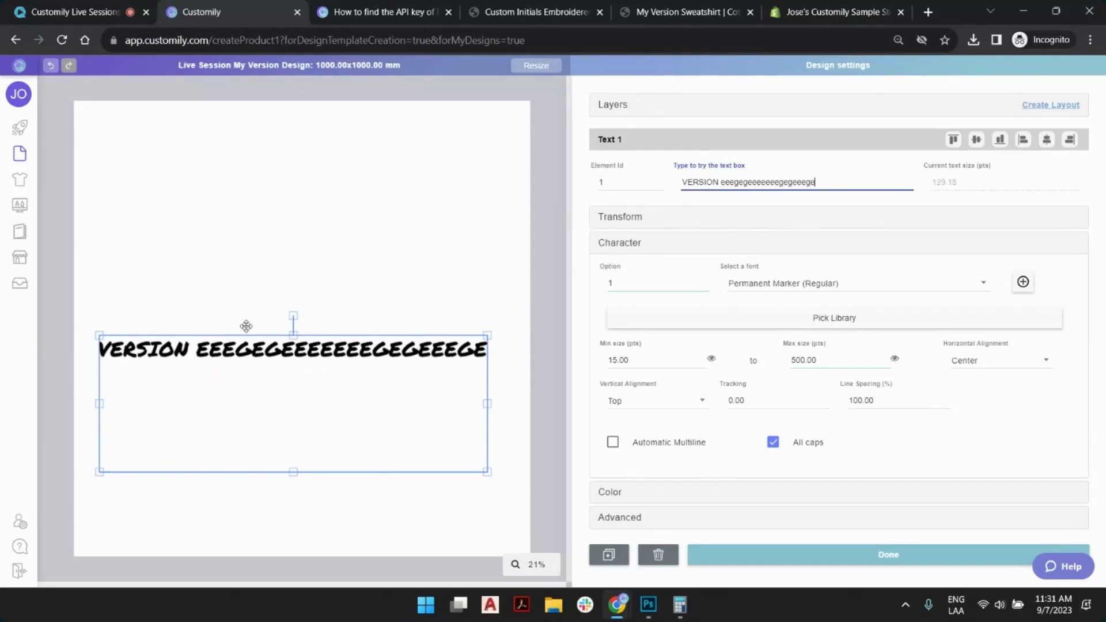
text(eggege)
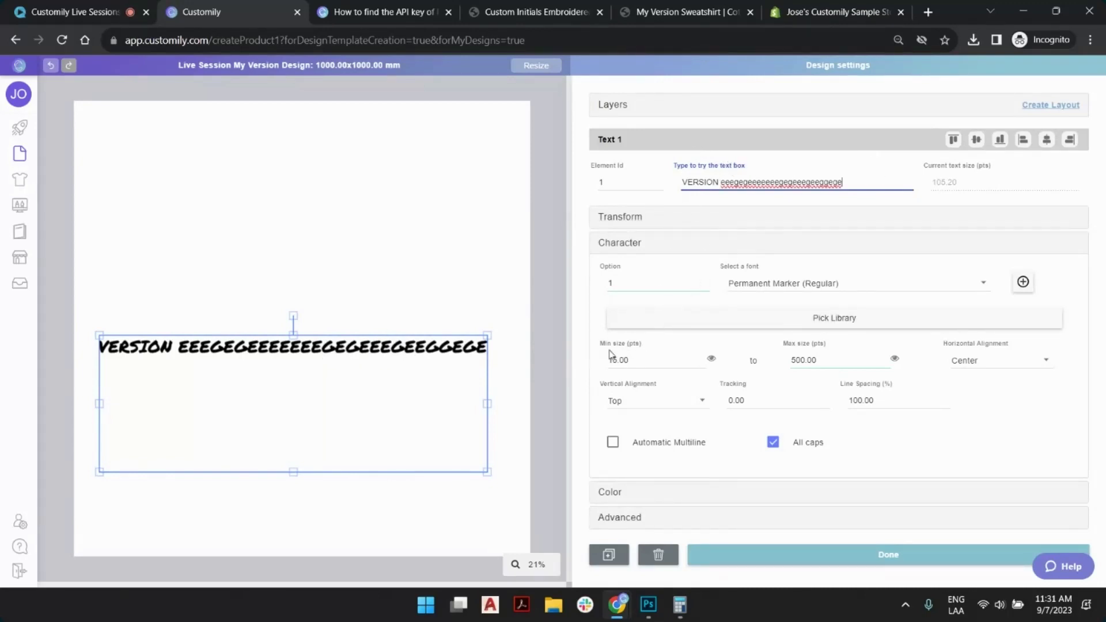
Set the text box's minimum text size to 400 pts.
click(655, 357)
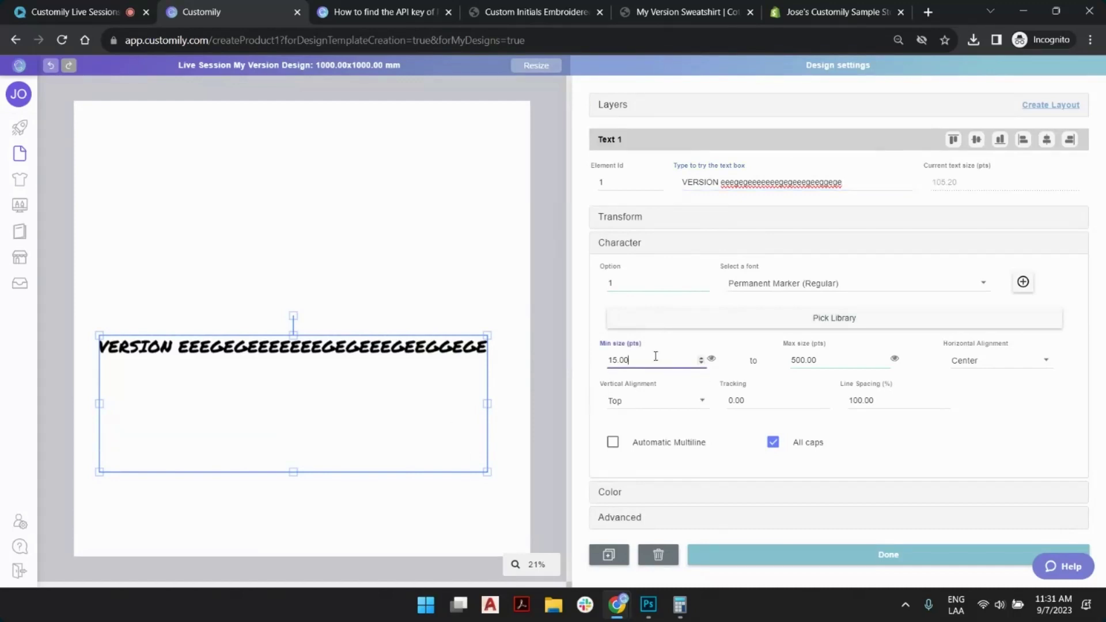
click(839, 357)
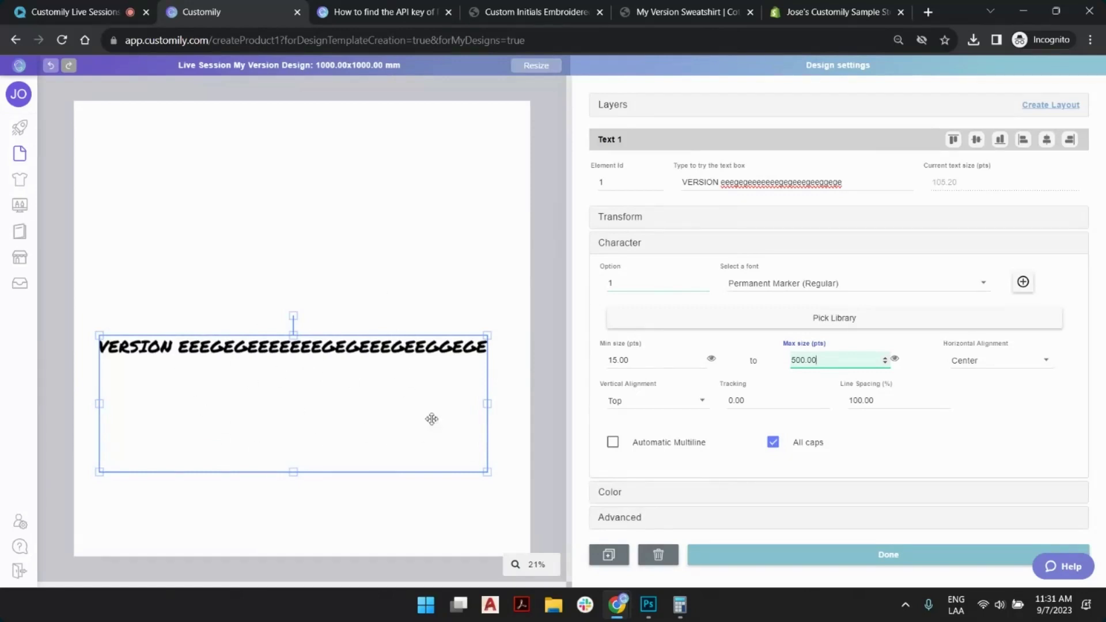
drag(654, 364, 534, 361)
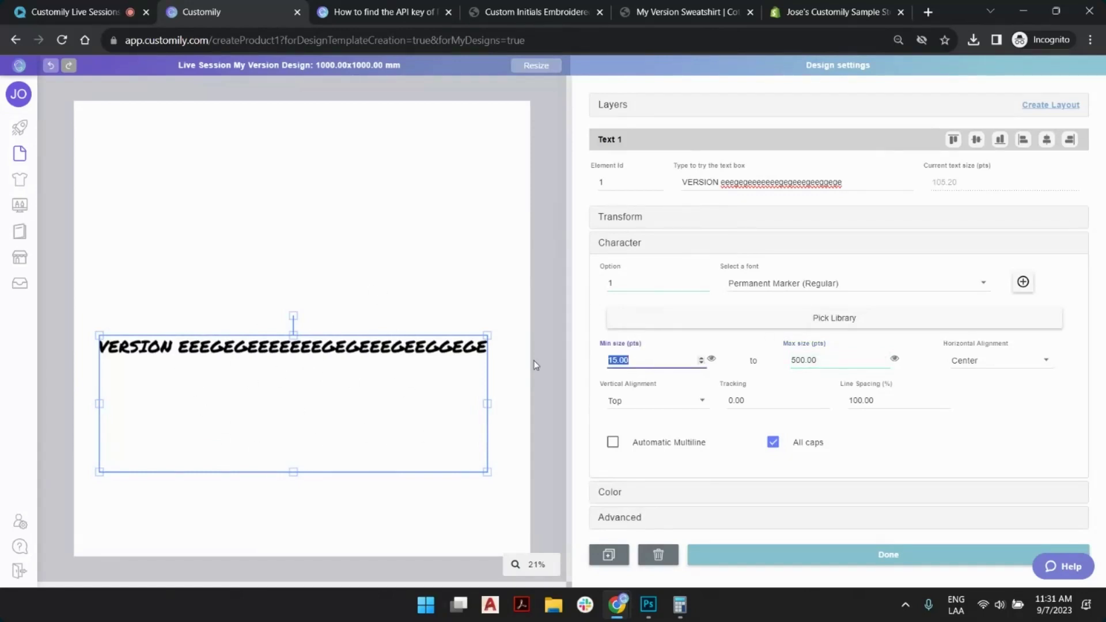
text(400)
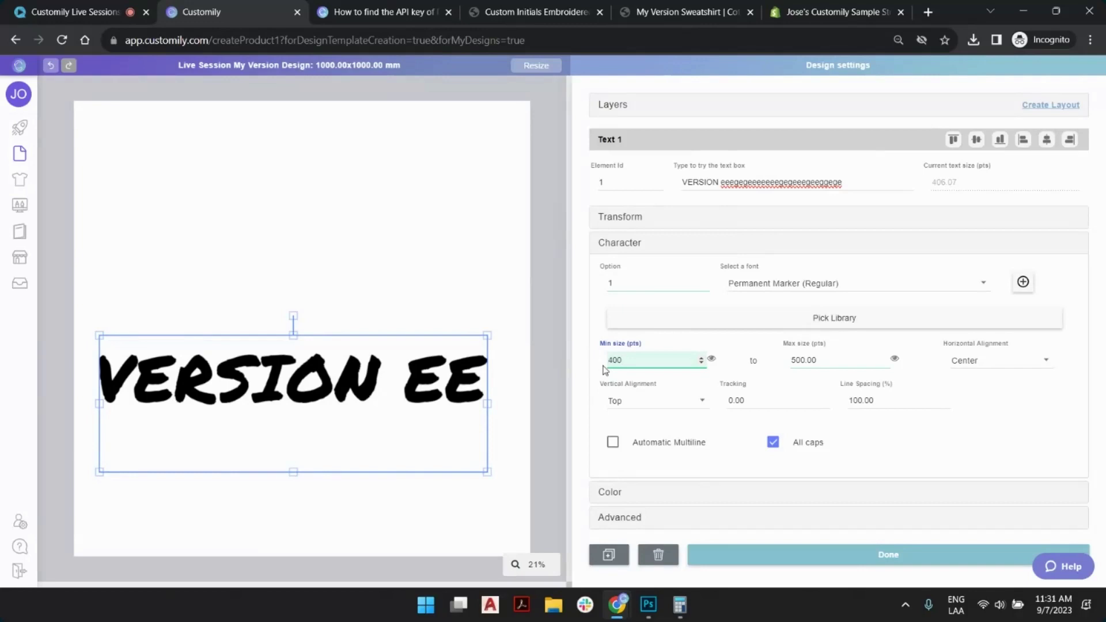
Remove the extra letters from the sample text so that it reads only VERSION.
click(836, 182)
drag(854, 186, 734, 196)
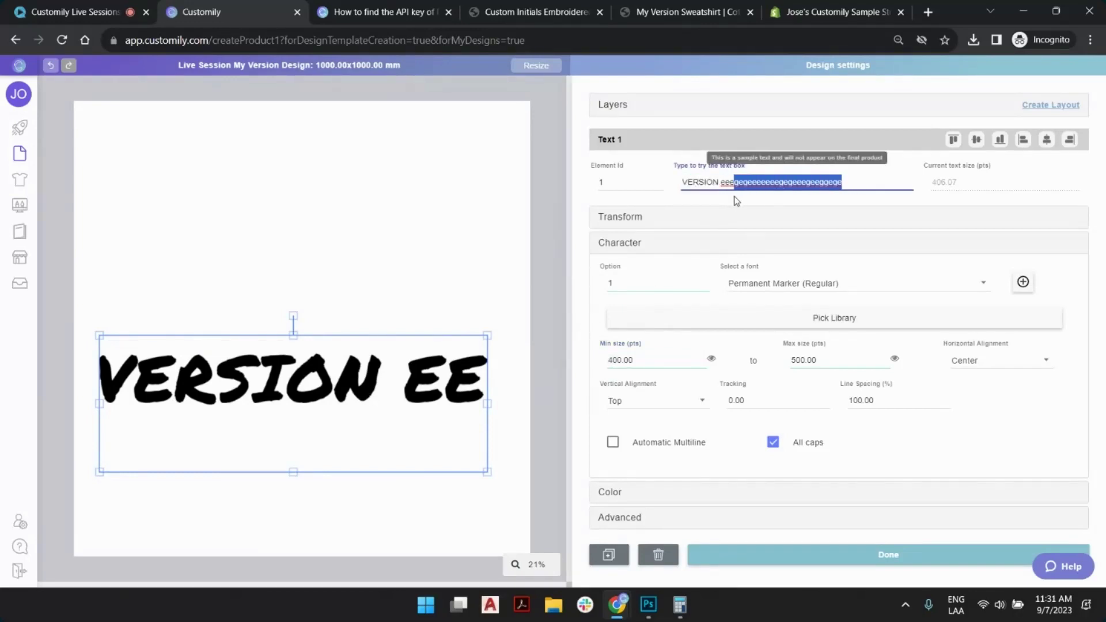
key(BackSpace)
key(BackSpace)
key(BackSpace)
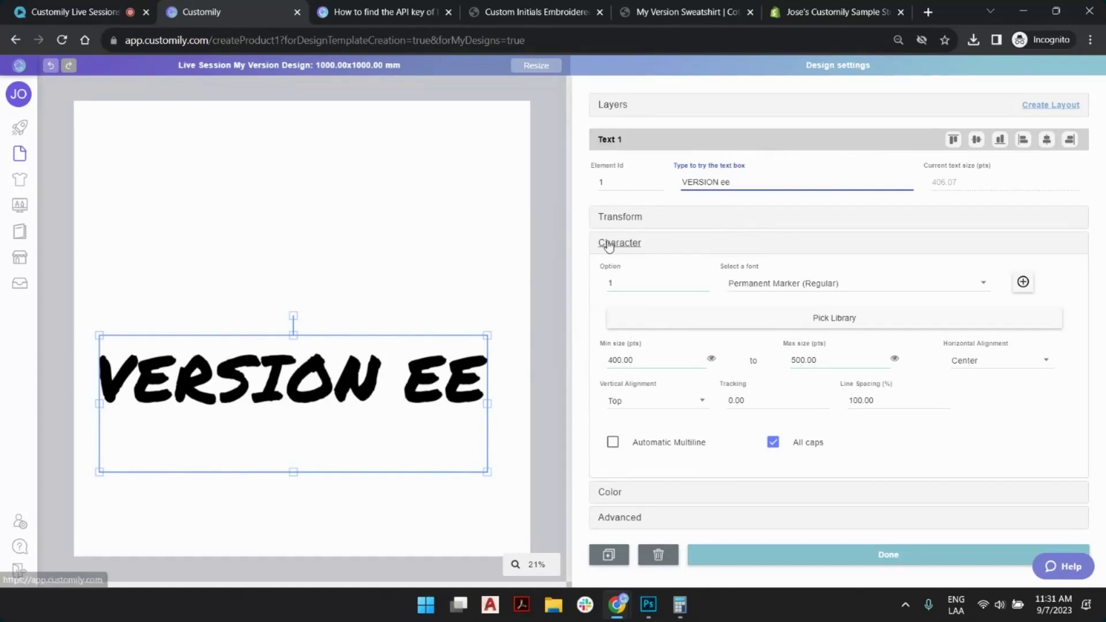
key(BackSpace)
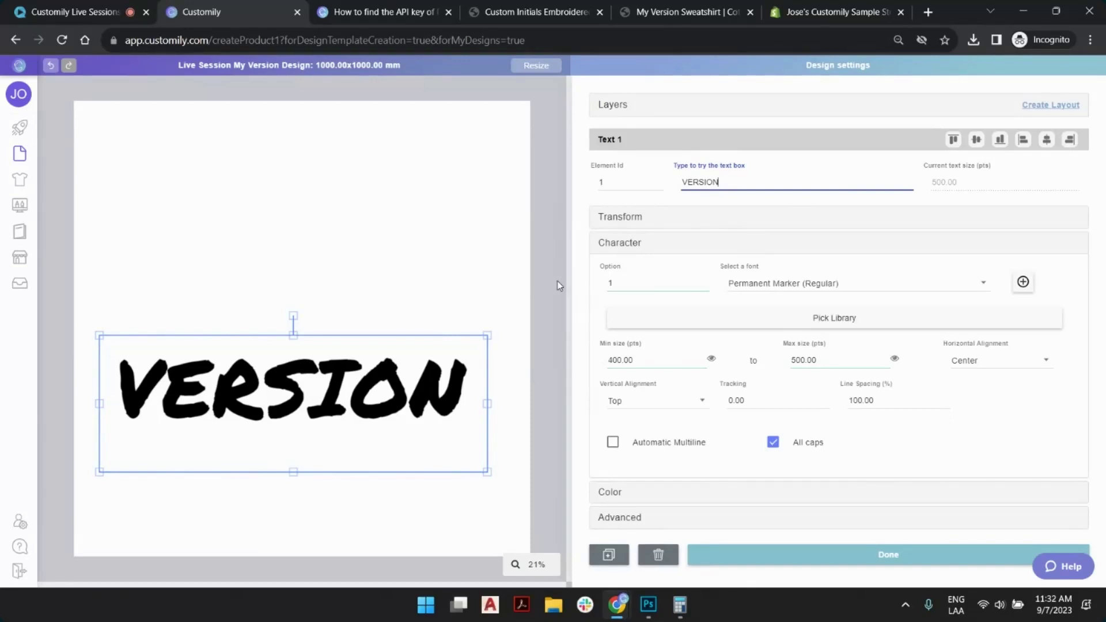
Rename the text box's layer as Version and deselect the text box.
click(467, 179)
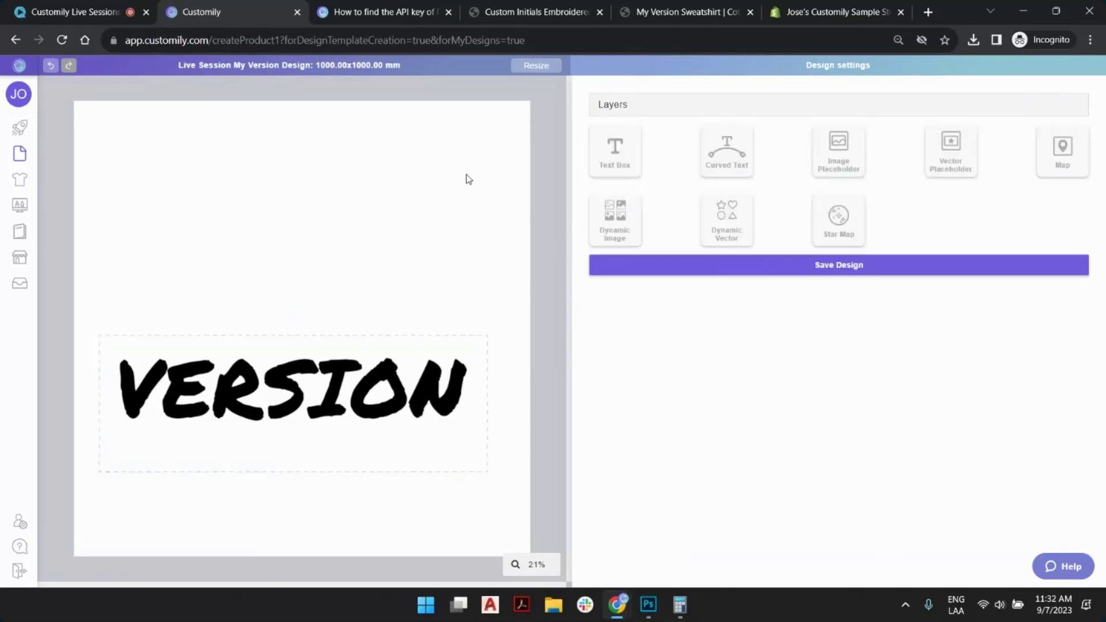
click(373, 410)
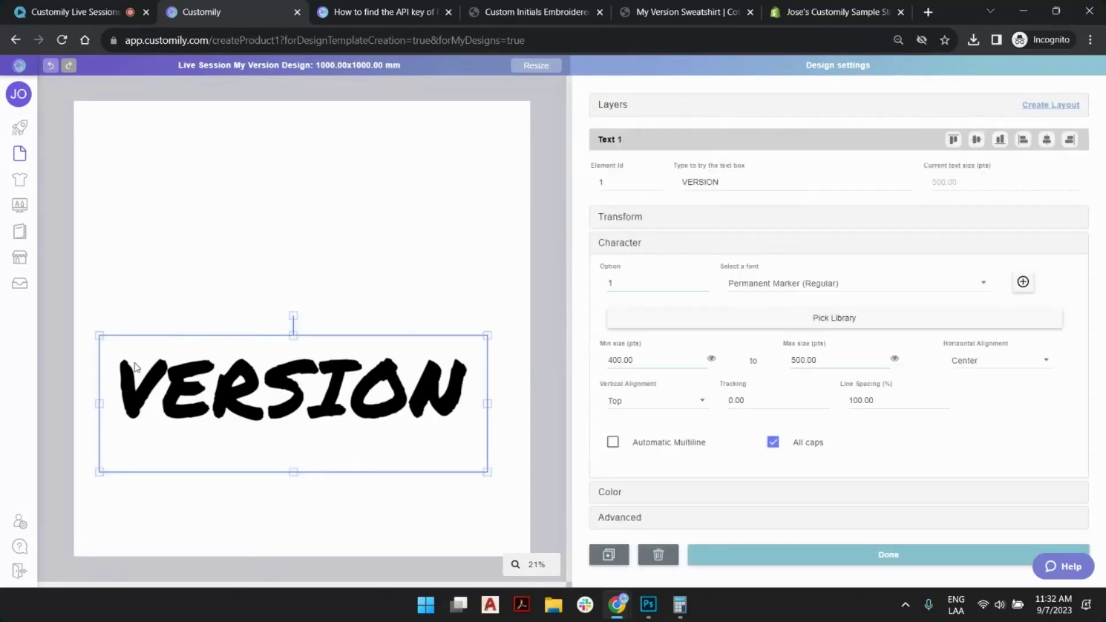
click(606, 106)
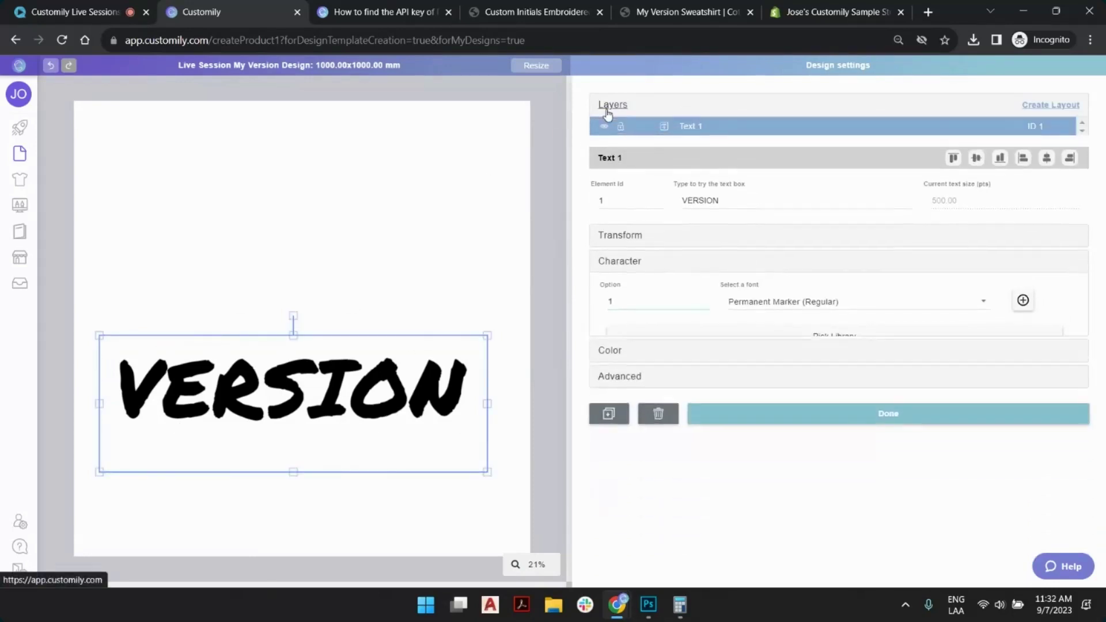
double_click(699, 132)
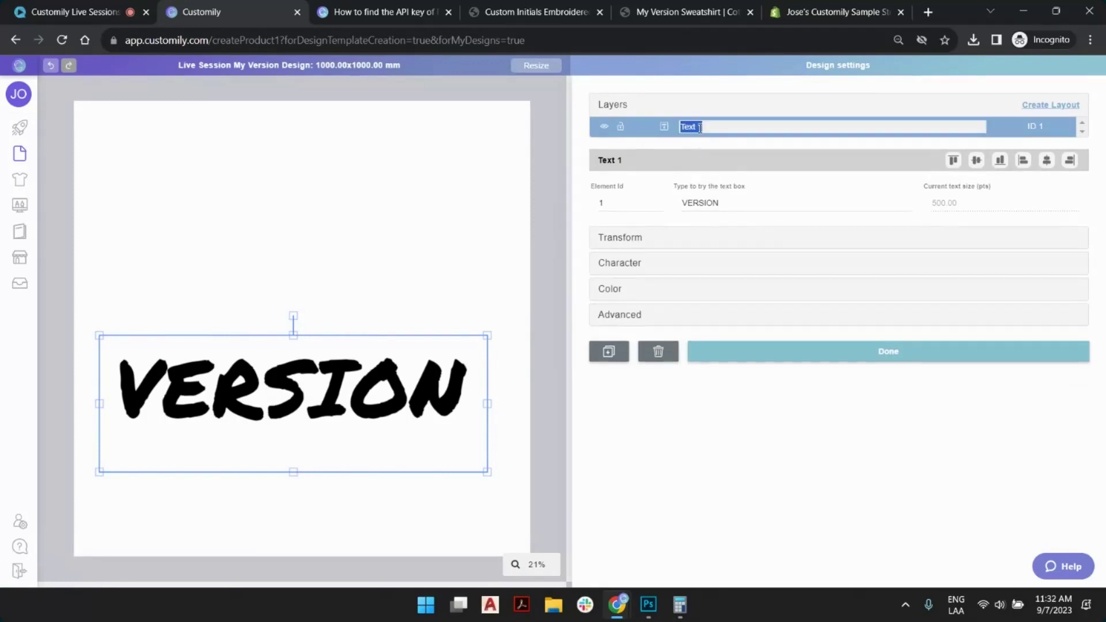
text(Version)
key(Return)
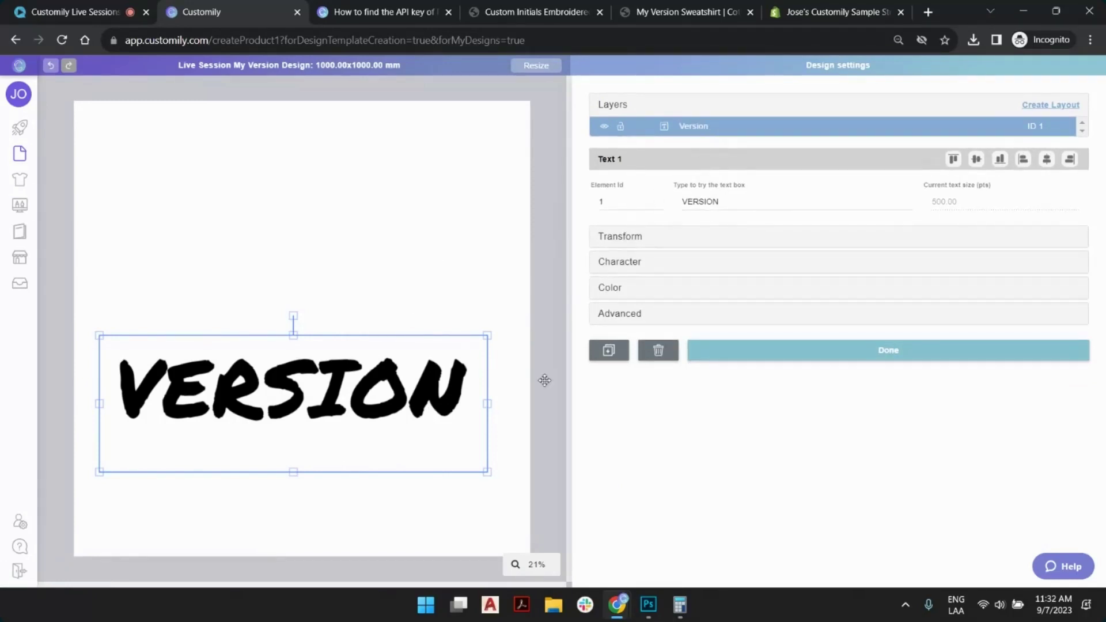
click(453, 202)
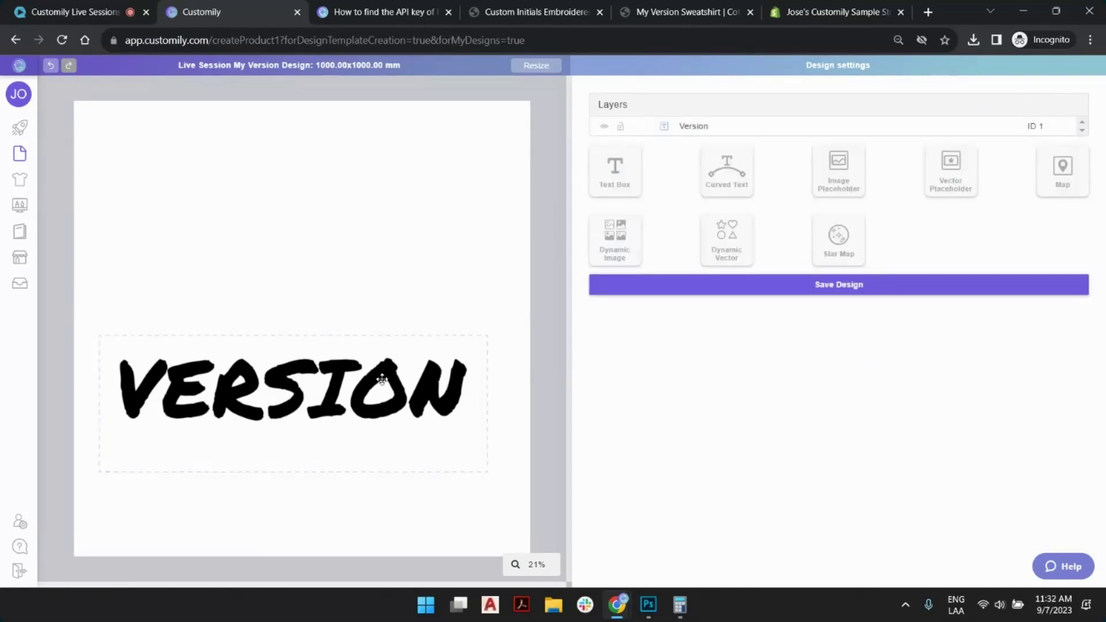
Duplicate the Version text box twice and move the newest copy to the upper half of the canvas.
click(421, 399)
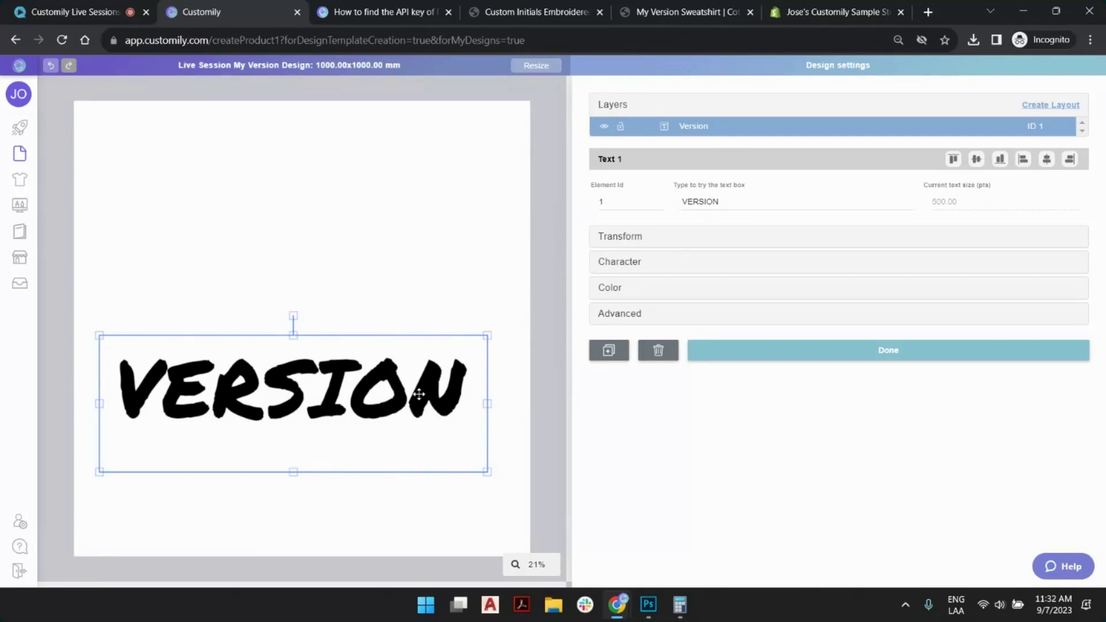
key(ctrl+v)
key(ctrl+v)
drag(357, 396, 373, 223)
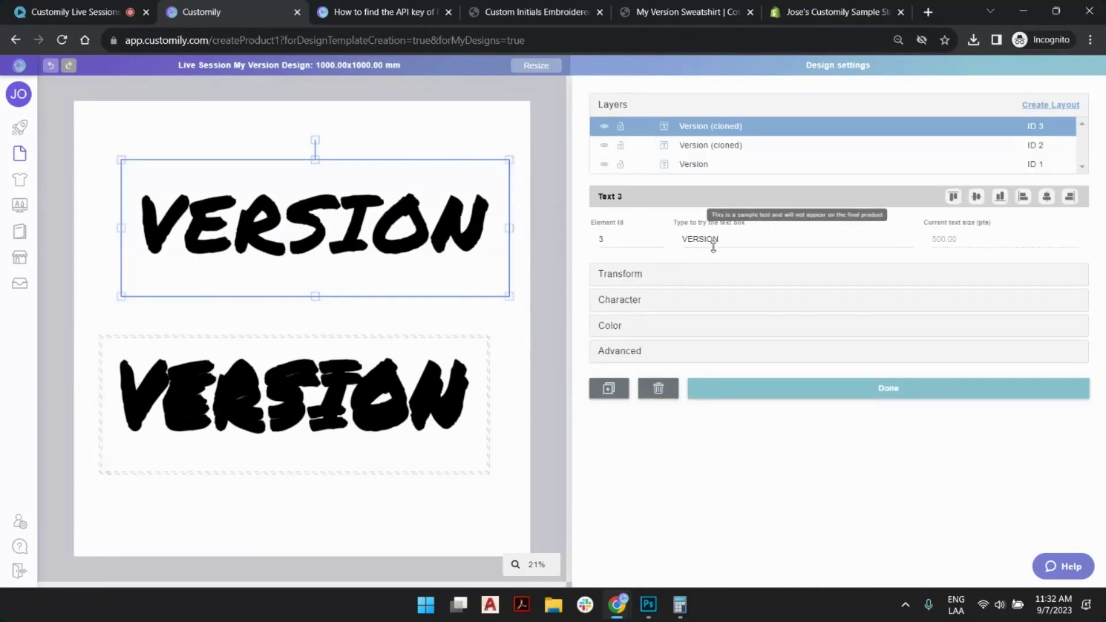
Replace the upper copy's sample text with "cmd + v", trying "cmd + c" first.
double_click(709, 242)
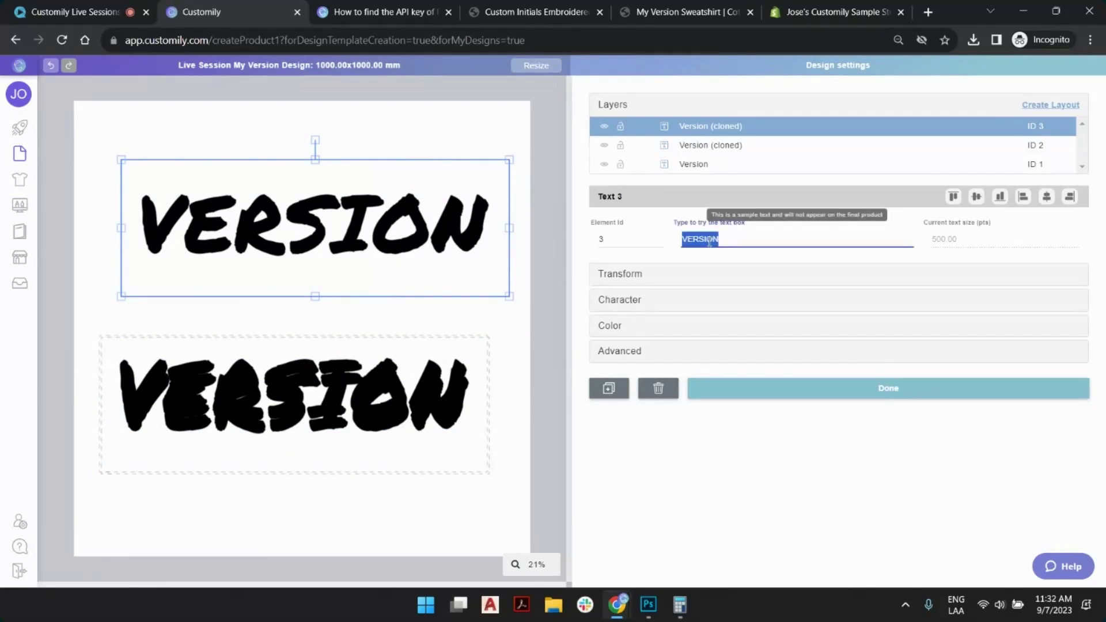
text(cmd + c)
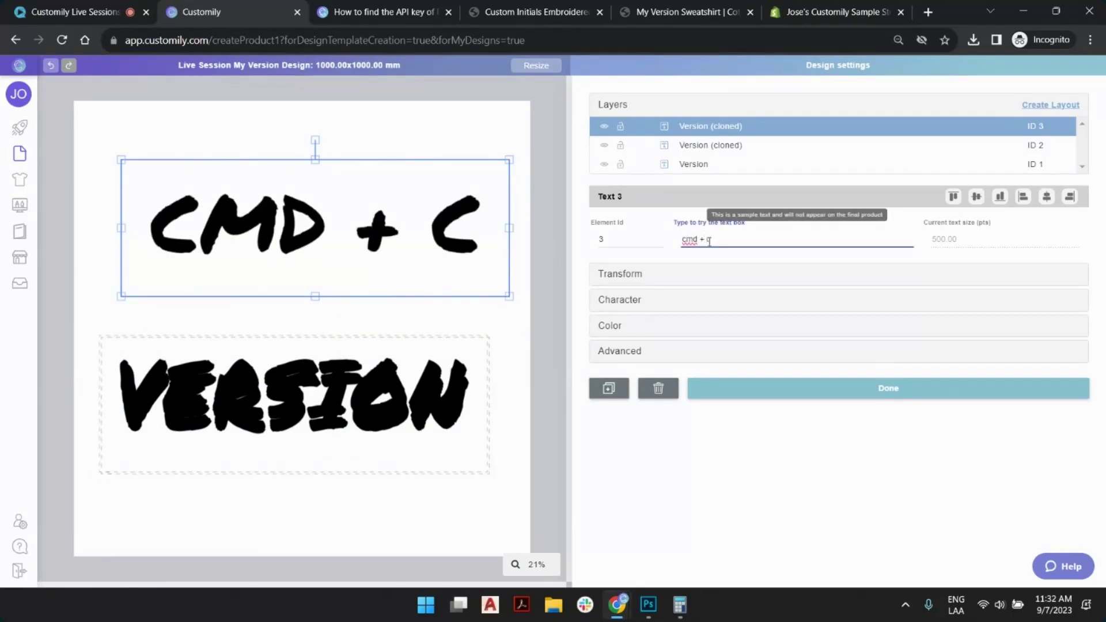
key(BackSpace)
text(v)
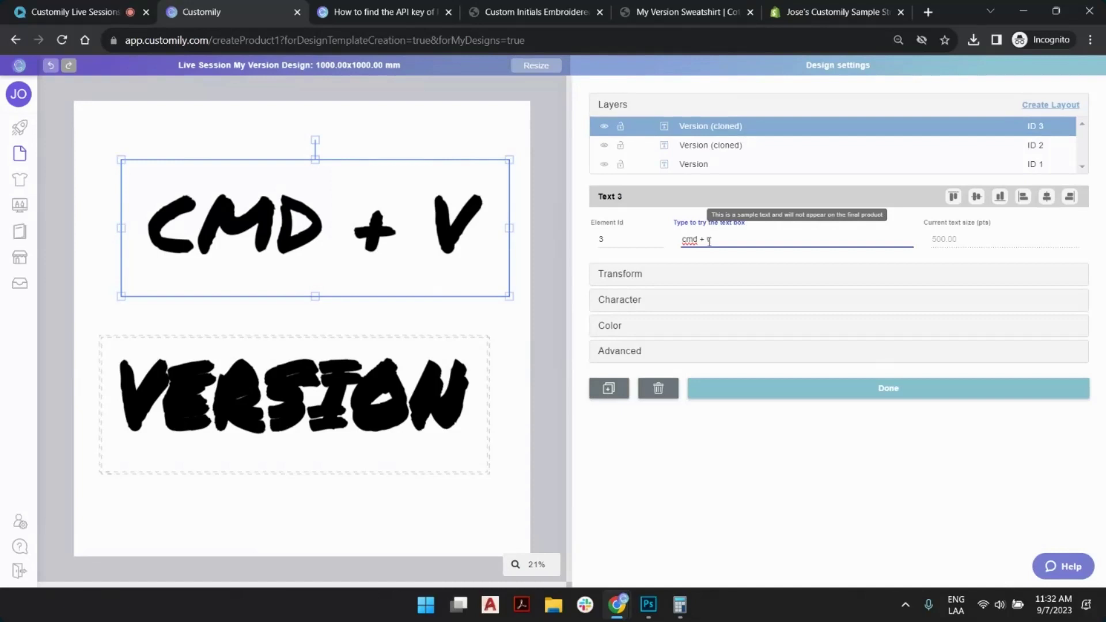
Change the upper copy's sample text to "ctr + v".
click(698, 239)
key(BackSpace)
key(BackSpace)
text(tr)
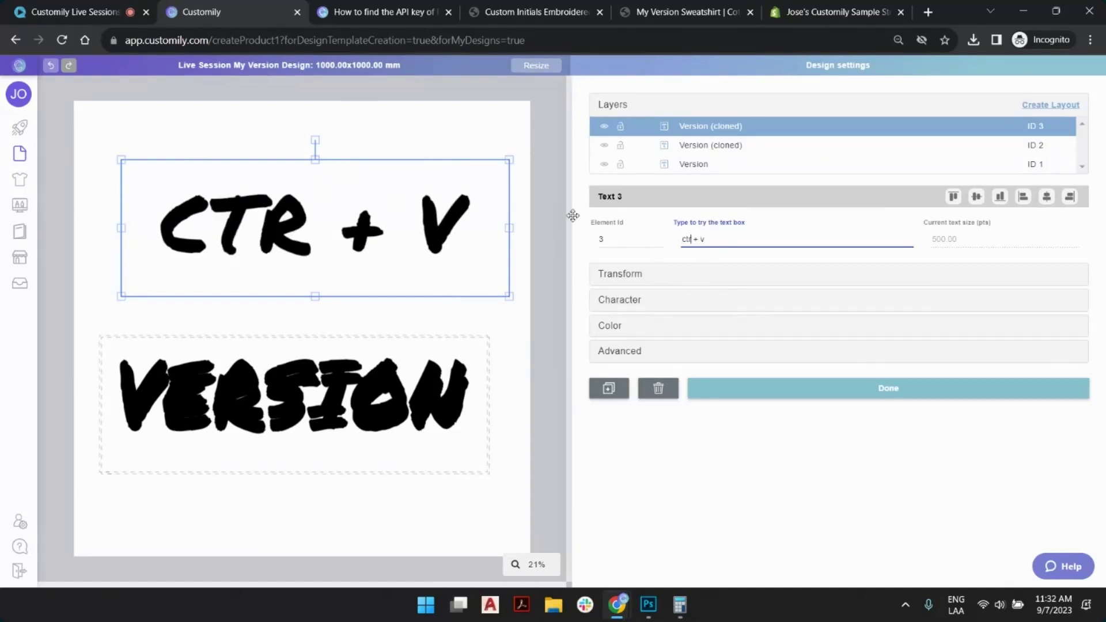
click(727, 231)
key(BackSpace)
text(c)
key(BackSpace)
text(v)
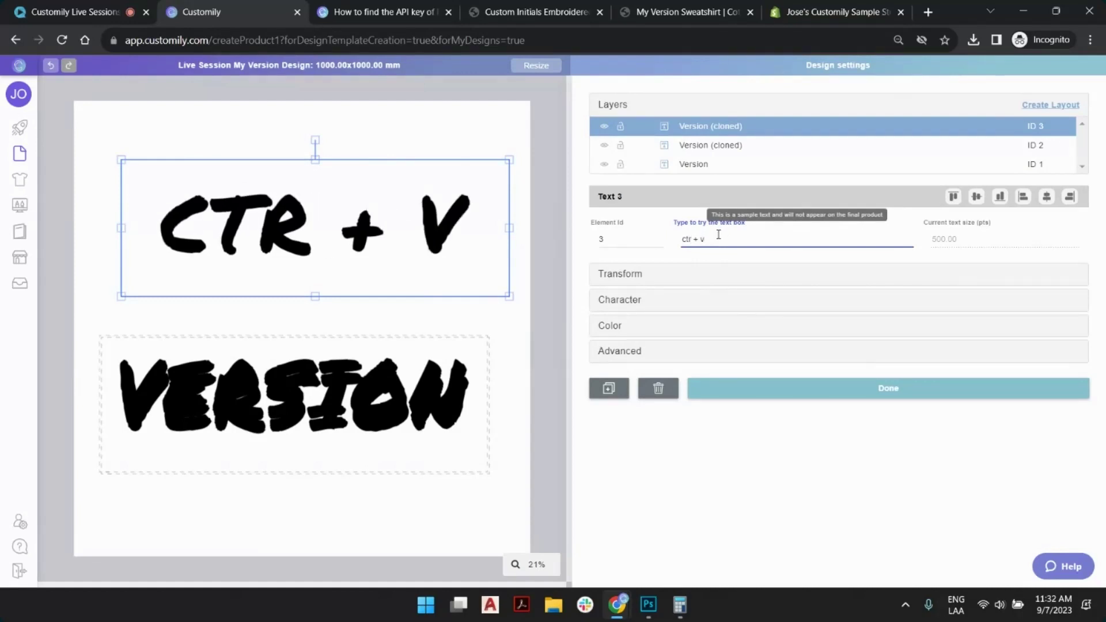
Delete the "ctr + v" text box and move the remaining cloned text box above the original.
click(433, 214)
key(Delete)
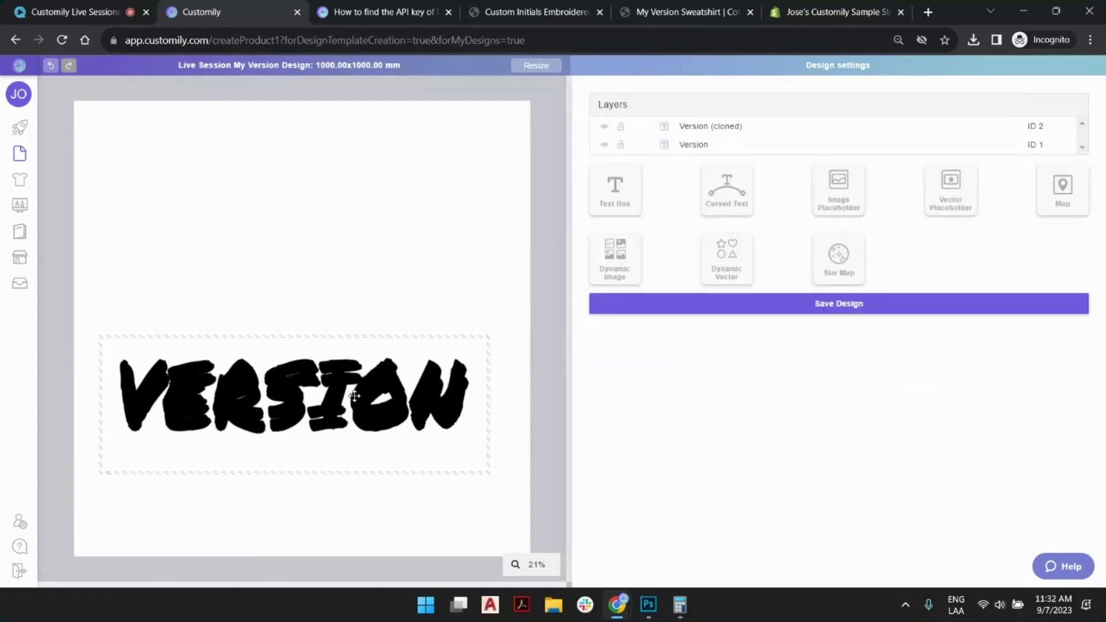
click(745, 128)
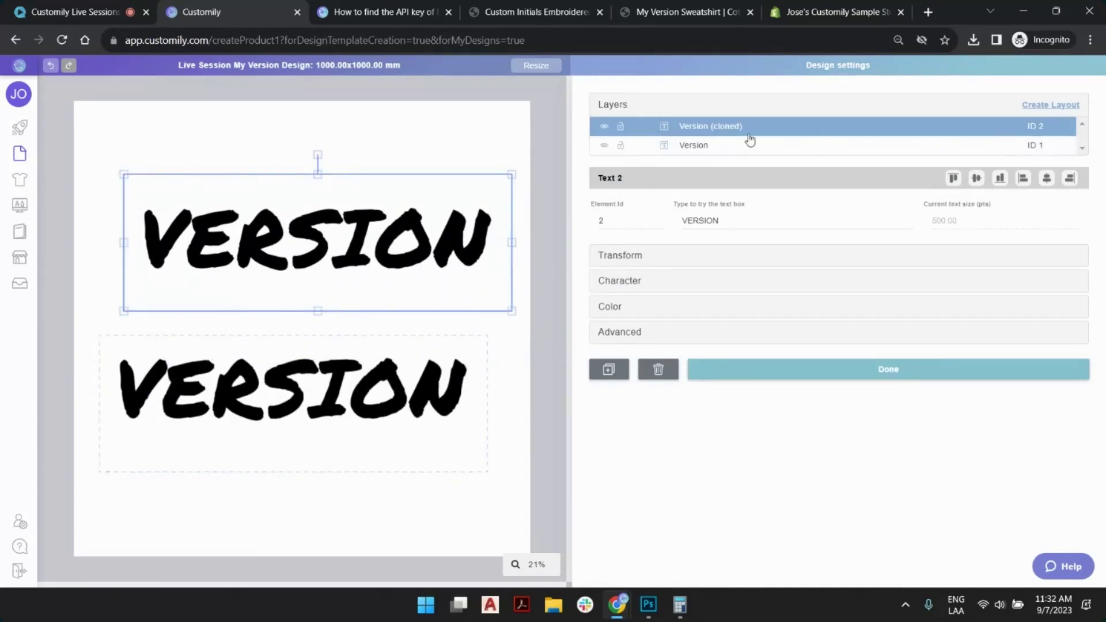
drag(327, 253, 277, 235)
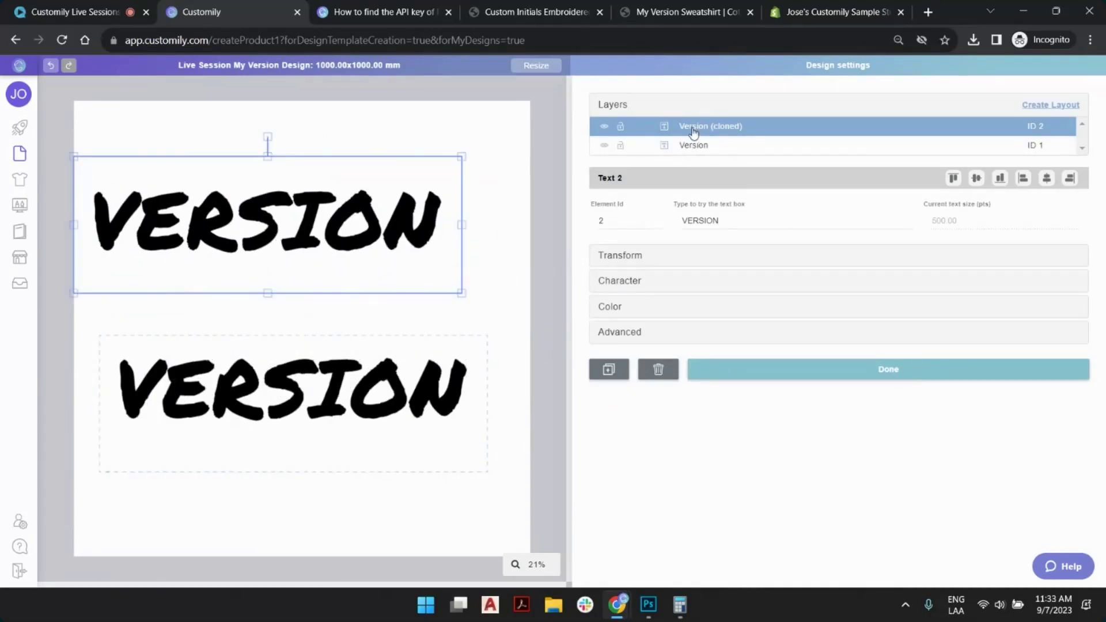
Rename the cloned Version layer with ID 2 to "Type your Name".
click(1040, 145)
click(1036, 126)
double_click(718, 124)
text(T)
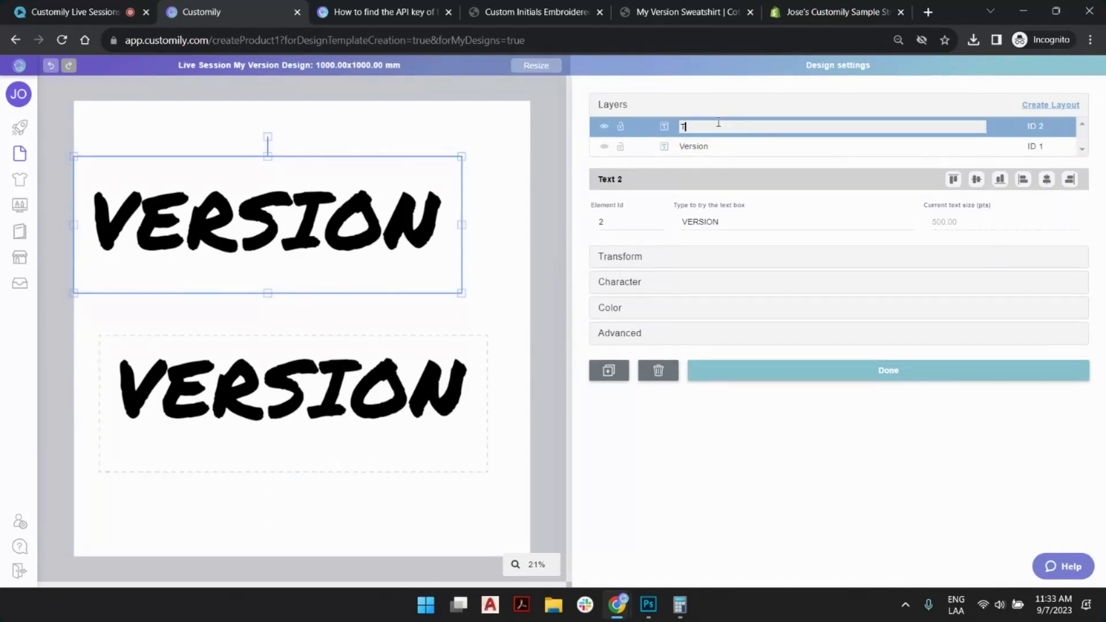
text(ype your Name)
key(Return)
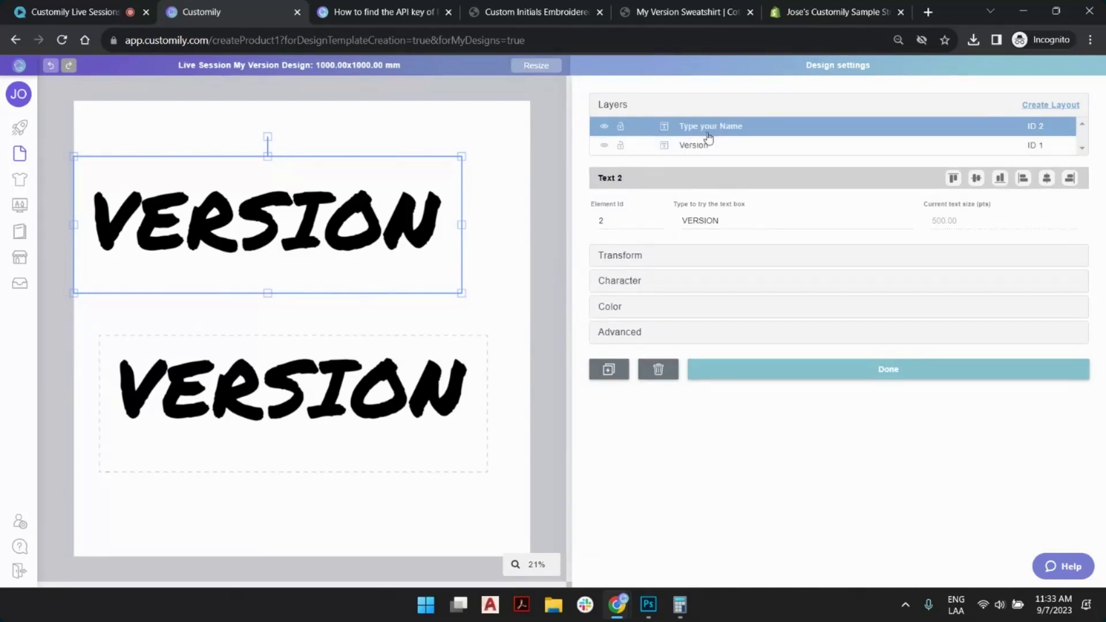
Check the personalized name on the My Version Sweatshirt product page, and return to the Customily design.
click(651, 12)
scroll(701, 359, down, 4)
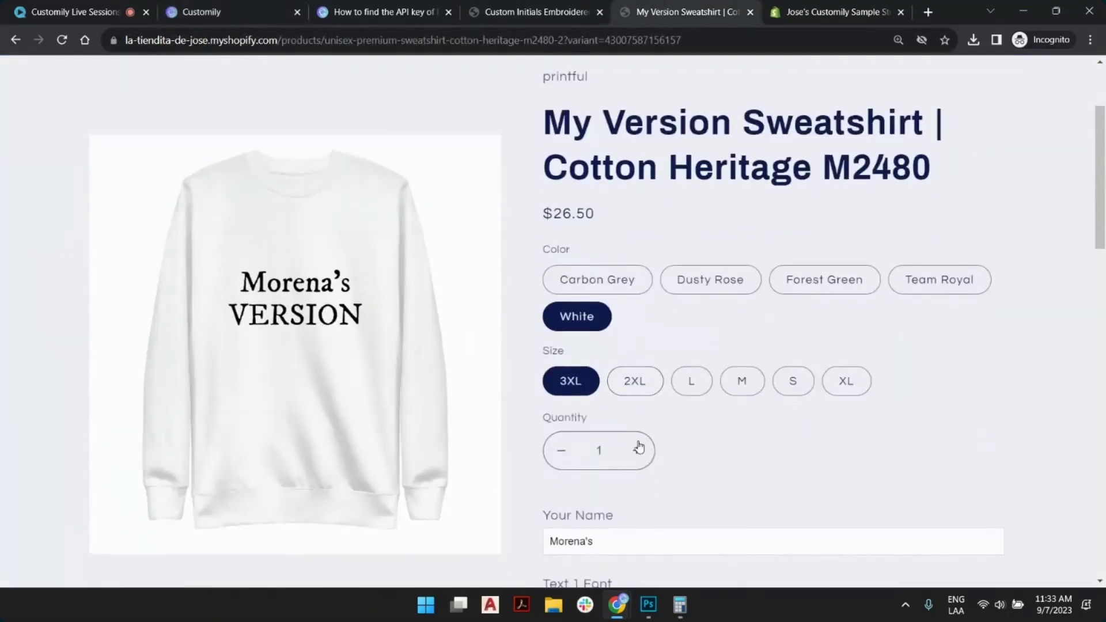
scroll(637, 447, down, 1)
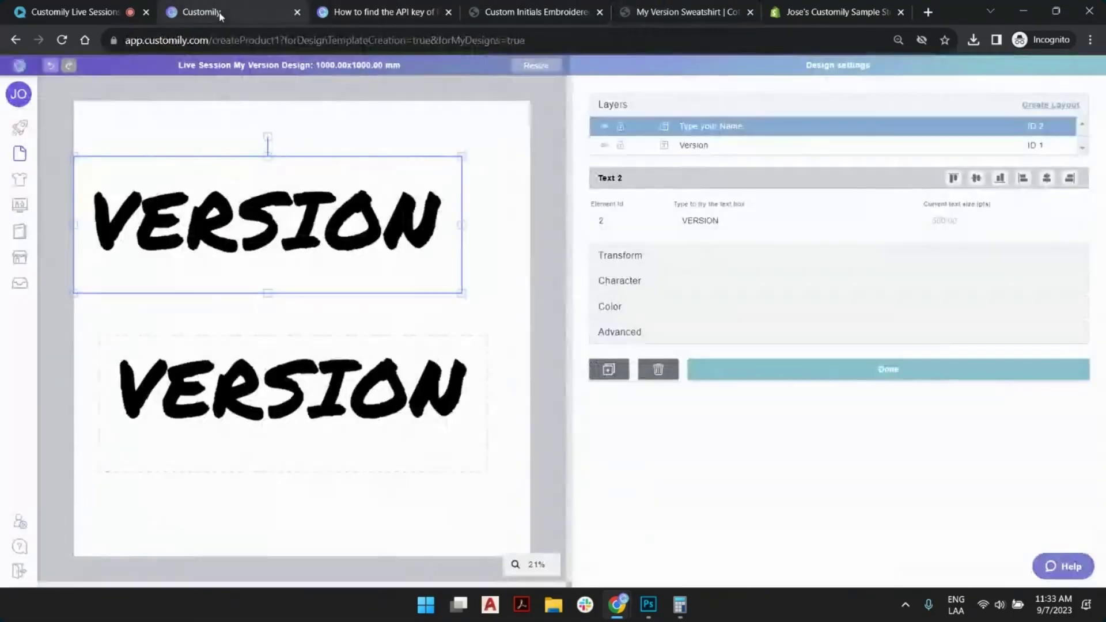
click(219, 12)
Turn off All caps and set Bottom vertical alignment for the Type your Name text box, placing it directly above the Version text.
drag(323, 221, 348, 268)
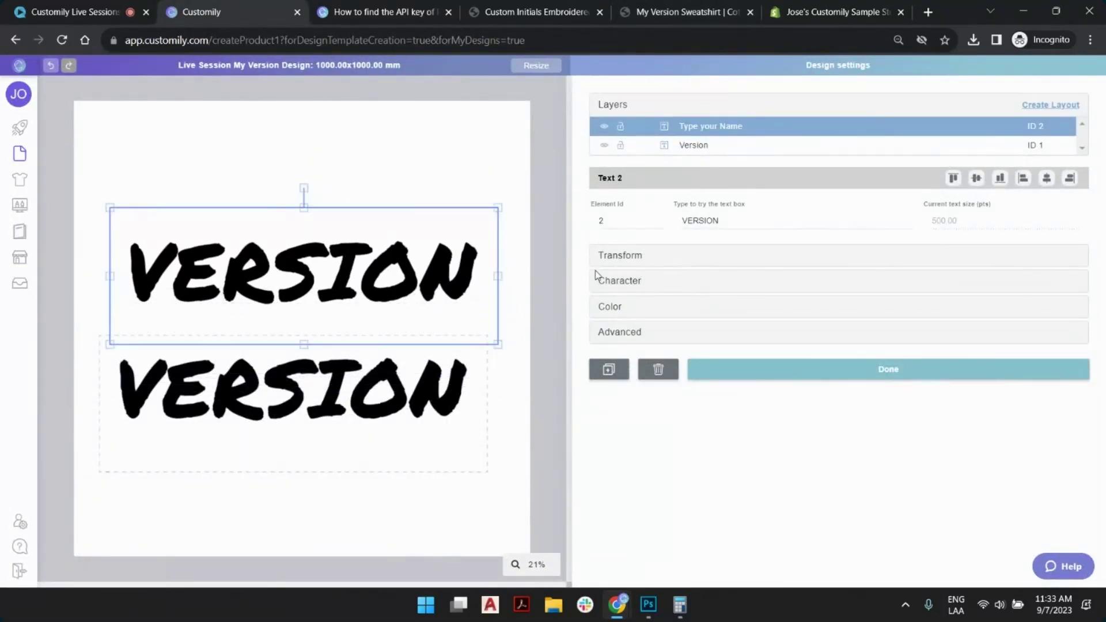
click(623, 281)
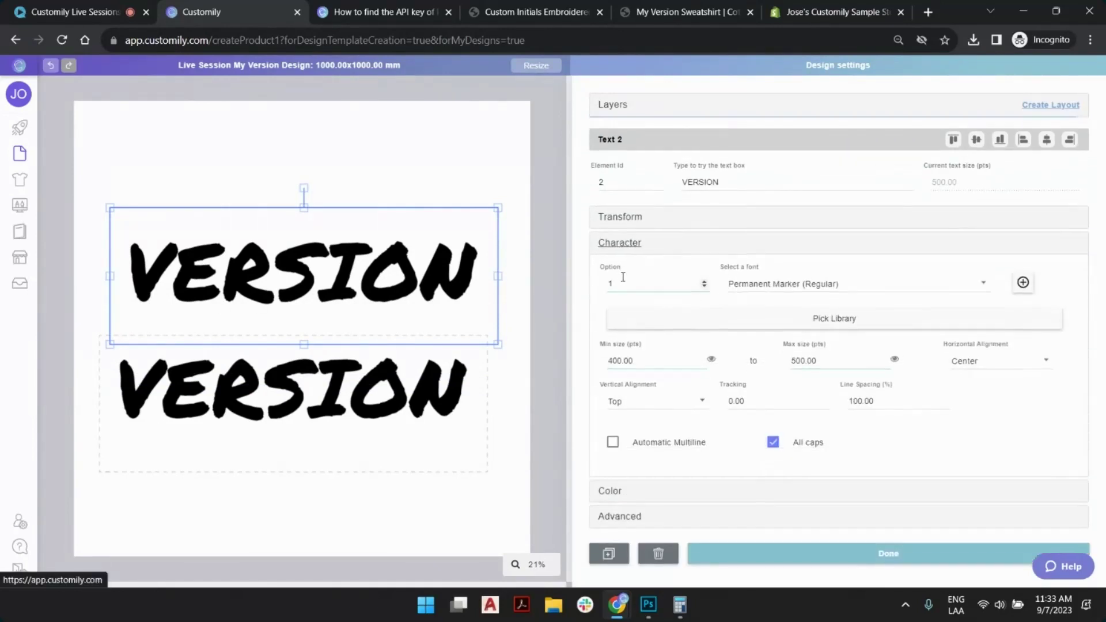
click(772, 444)
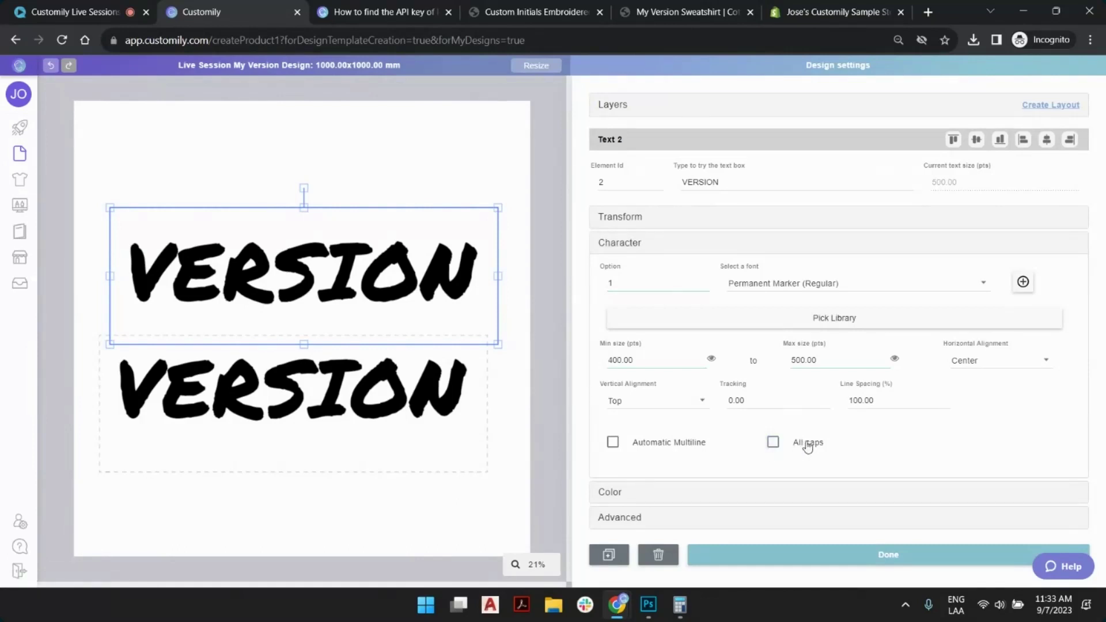
click(645, 402)
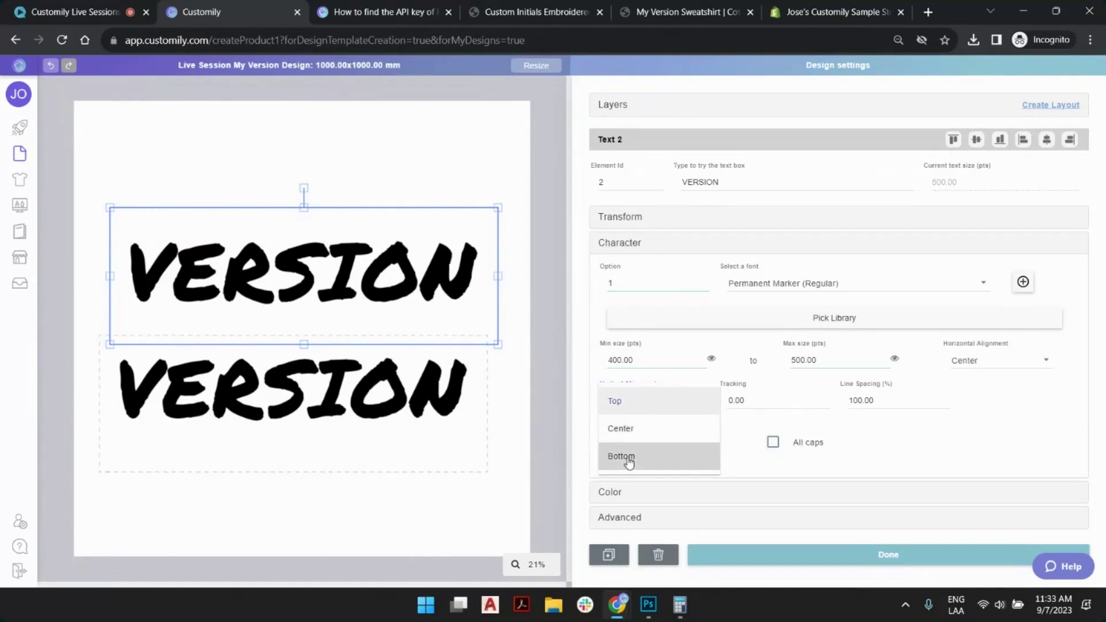
click(621, 456)
drag(306, 286, 297, 319)
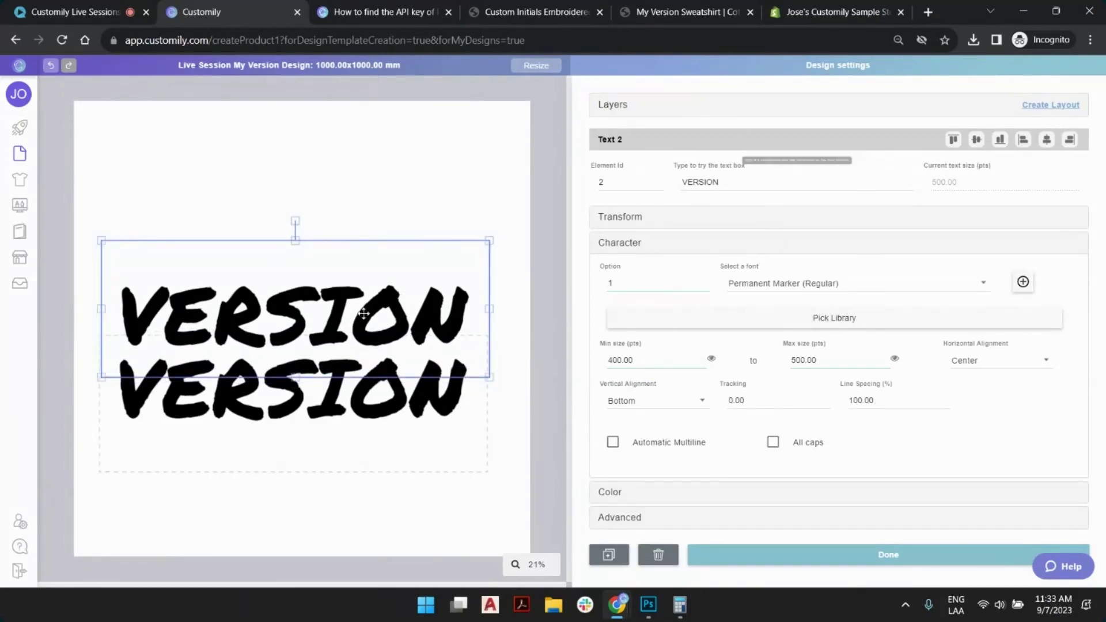
Change the upper box's sample text to "jgy" and raise the box slightly with font option 2 selected.
double_click(694, 182)
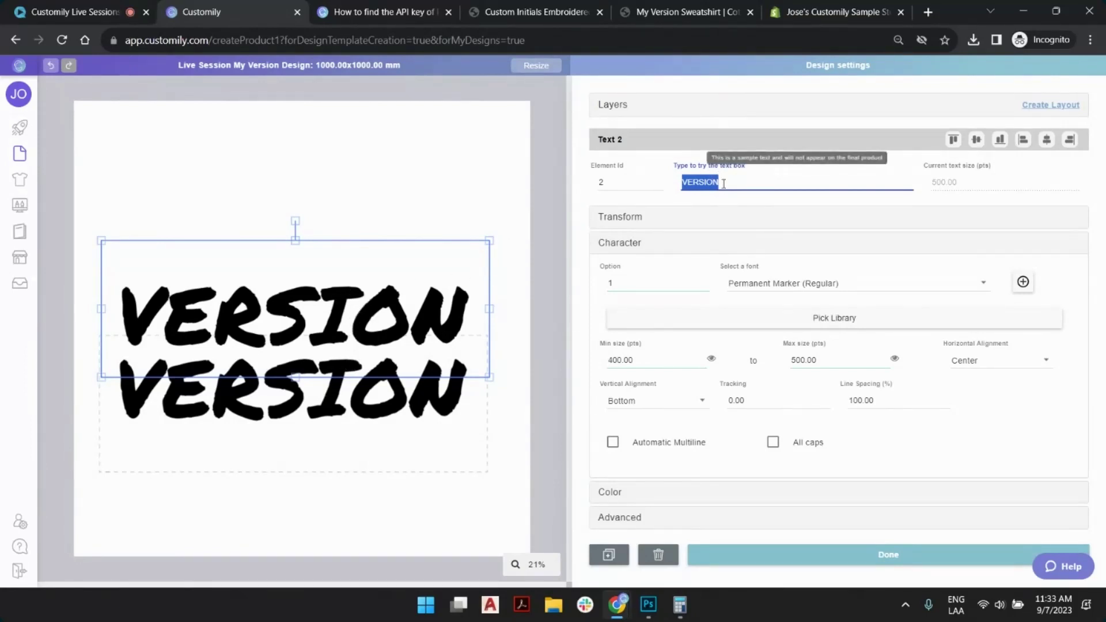
text(JG)
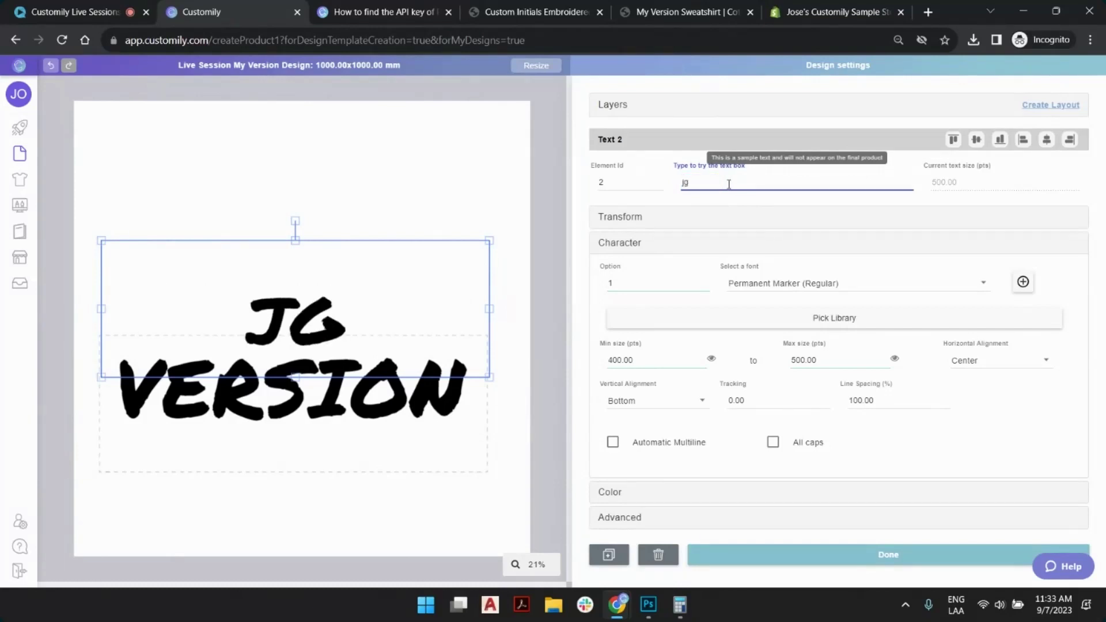
text(y)
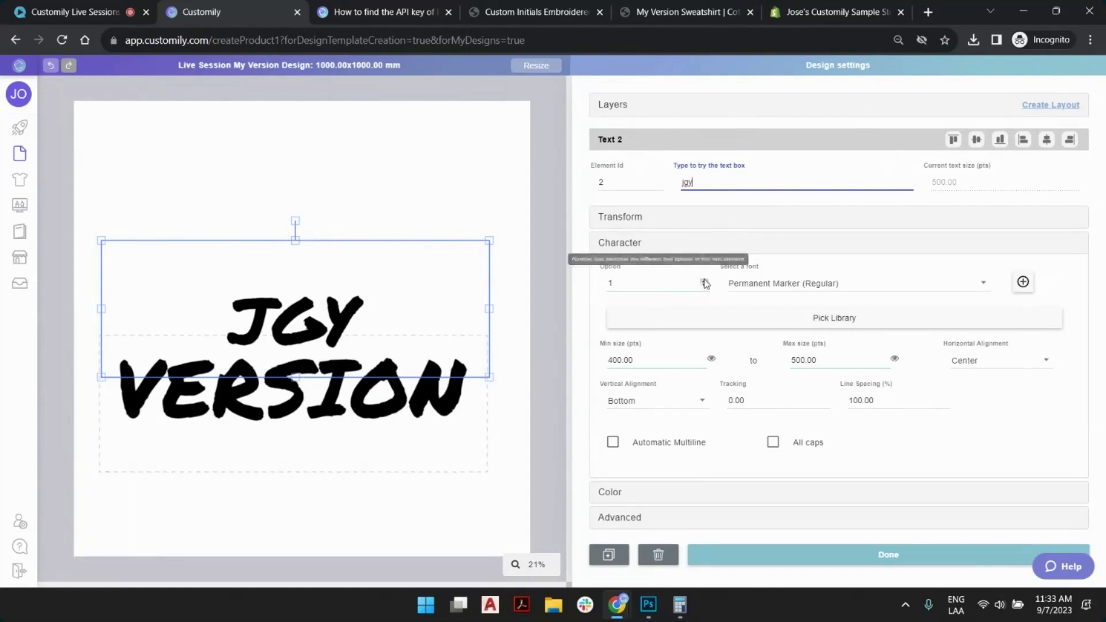
click(704, 281)
drag(350, 301, 349, 282)
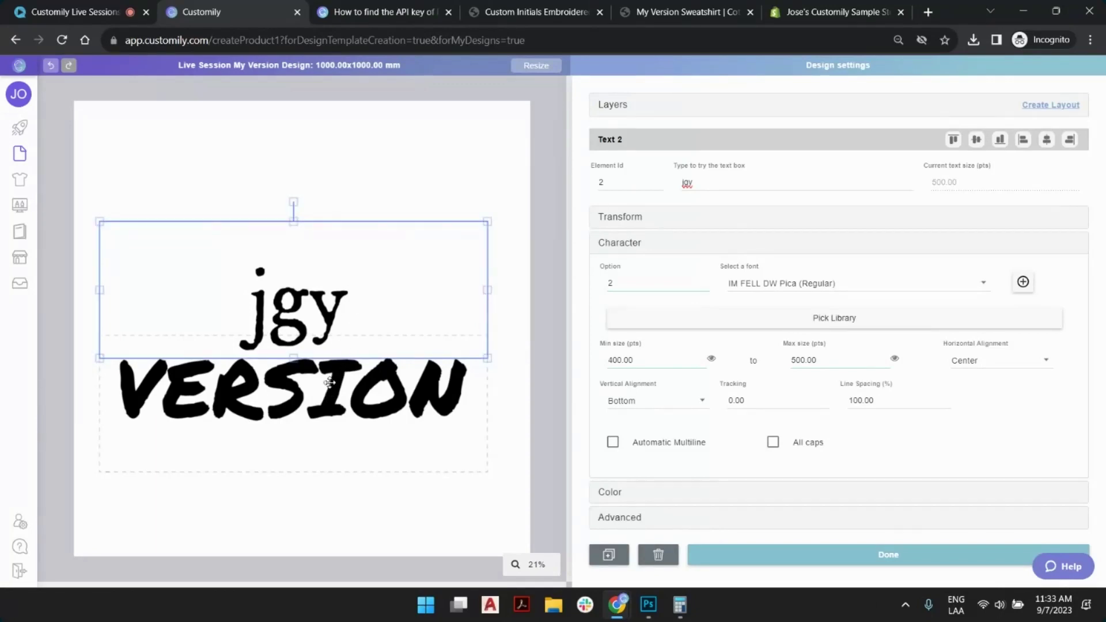
Shift the Version text box slightly down while testing font option 2, and return both text boxes to font option 1.
double_click(721, 183)
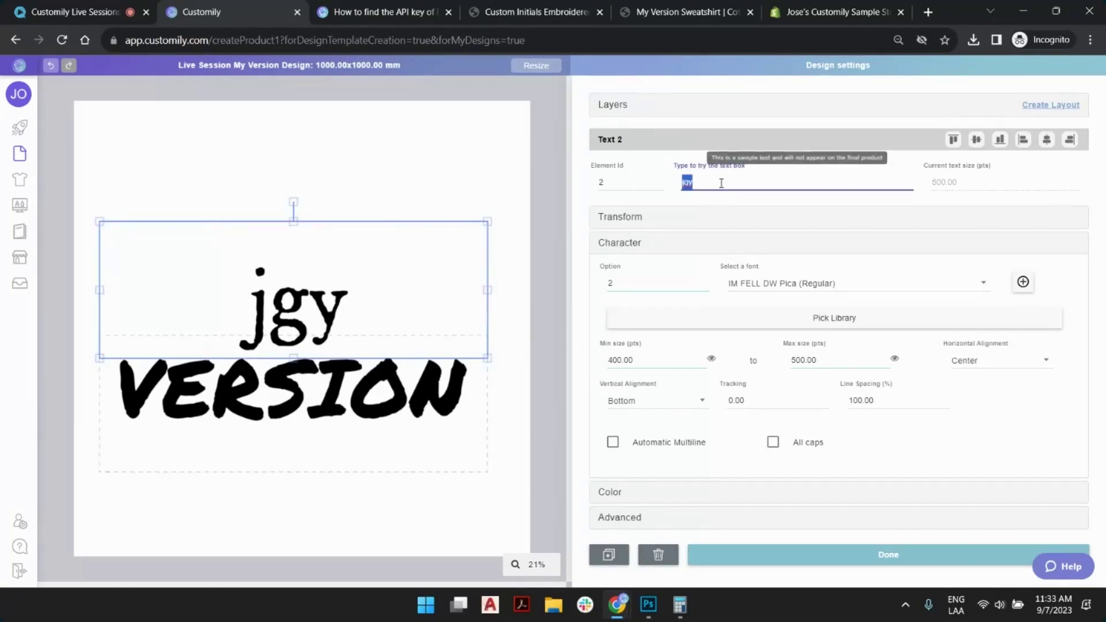
click(402, 401)
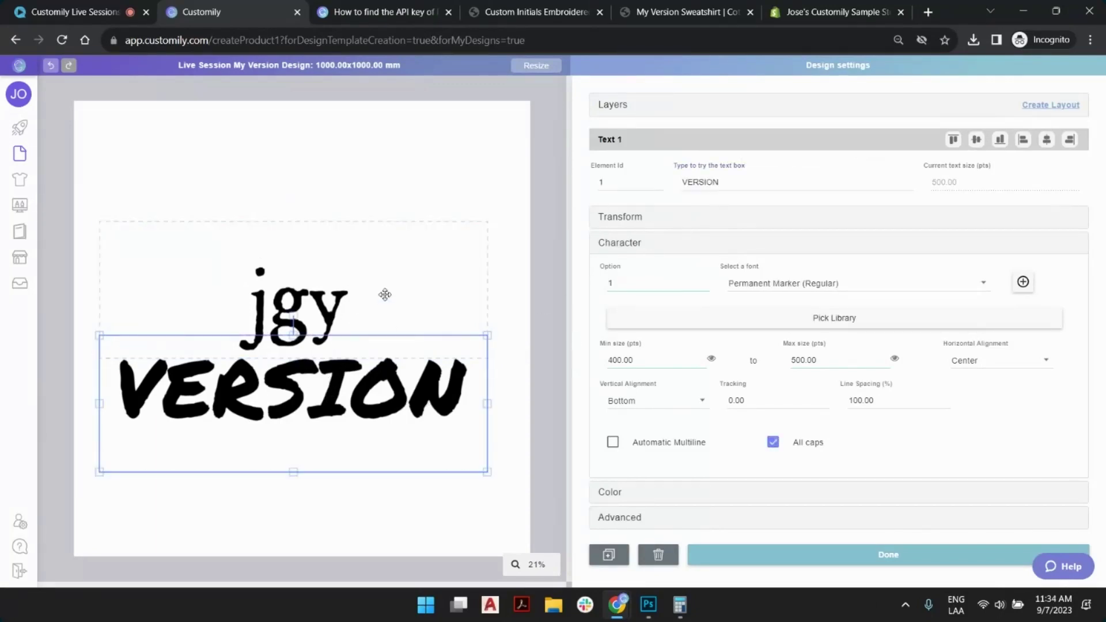
click(704, 281)
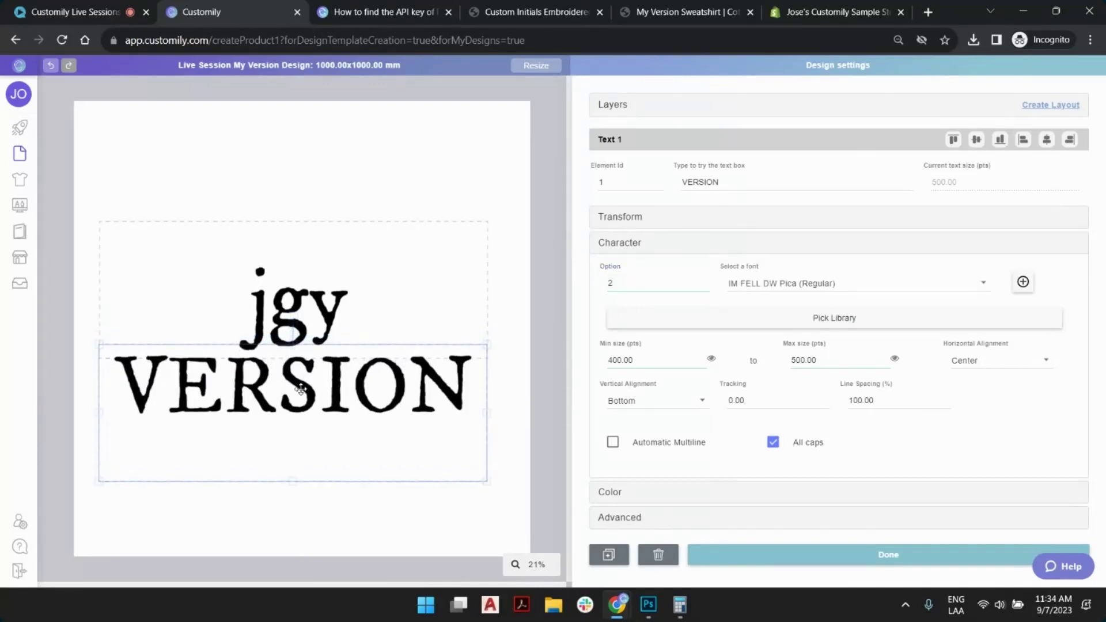
click(704, 287)
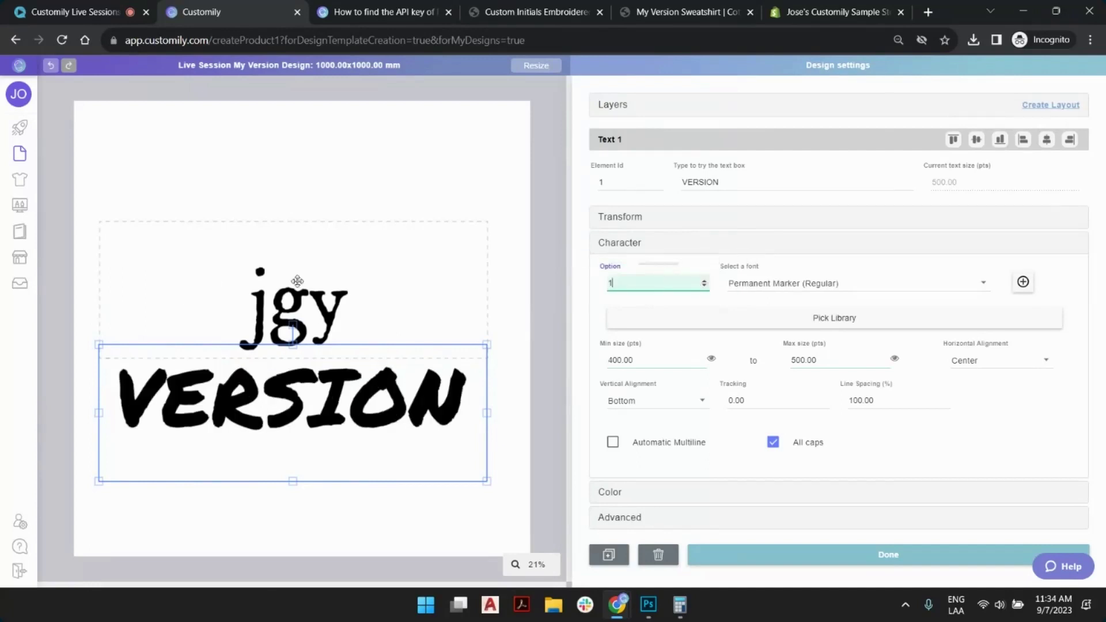
click(366, 296)
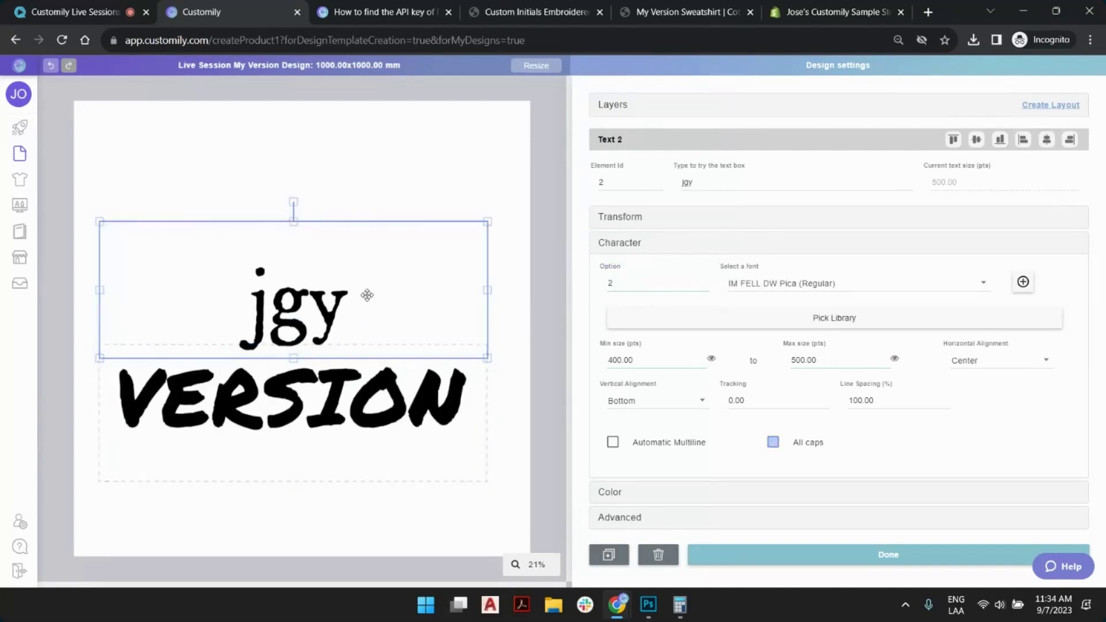
click(704, 286)
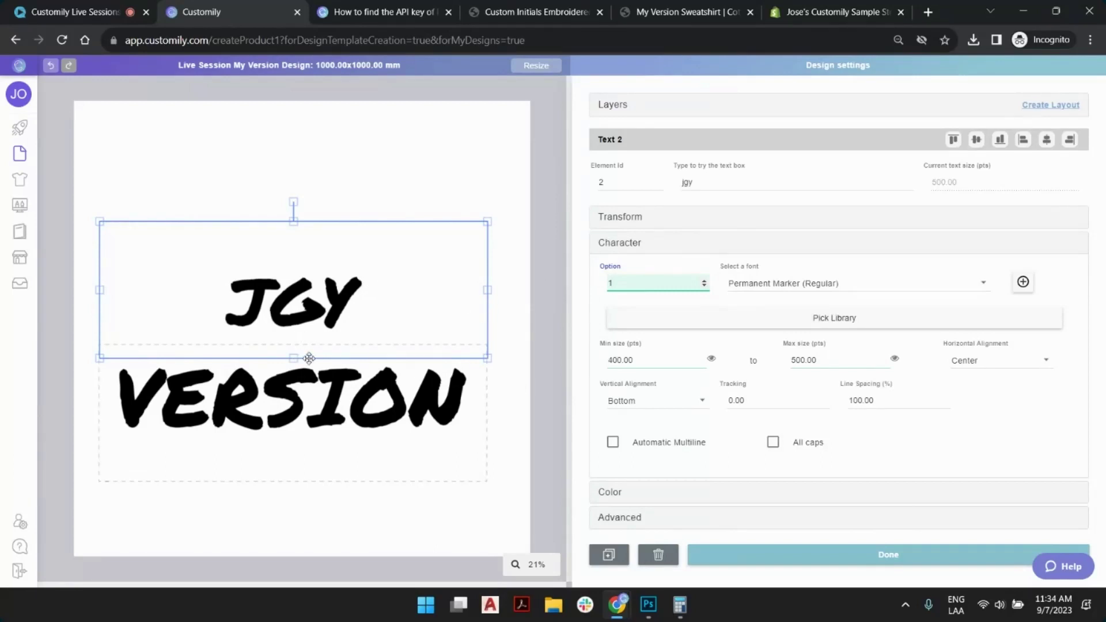
Center both text boxes together horizontally and vertically, relative to the workspace.
shift+click(407, 391)
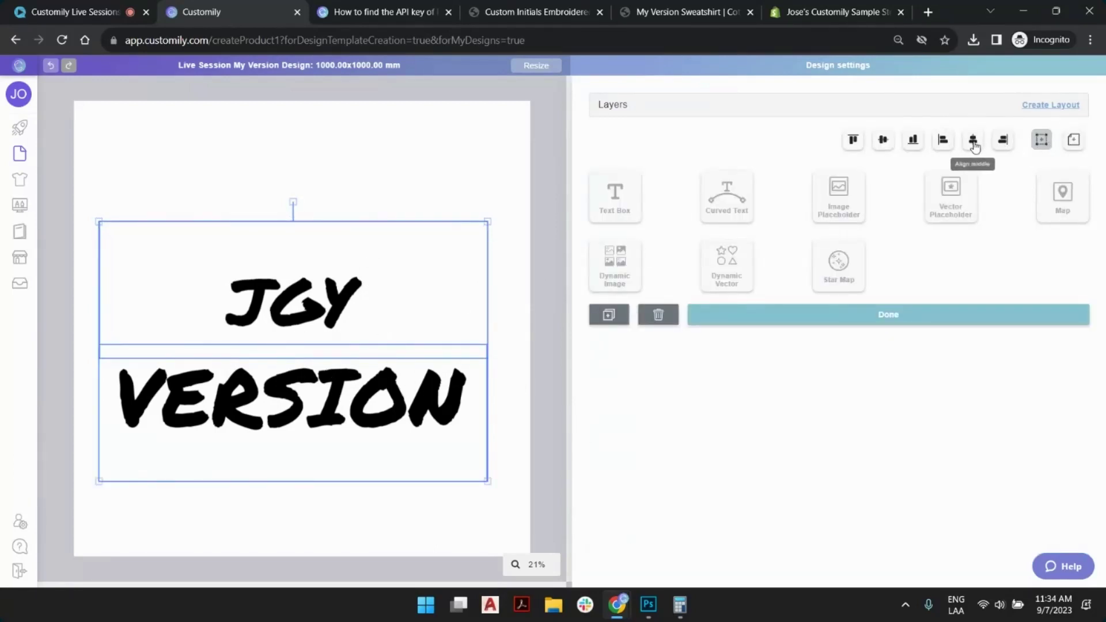
click(524, 203)
click(432, 284)
shift+click(405, 392)
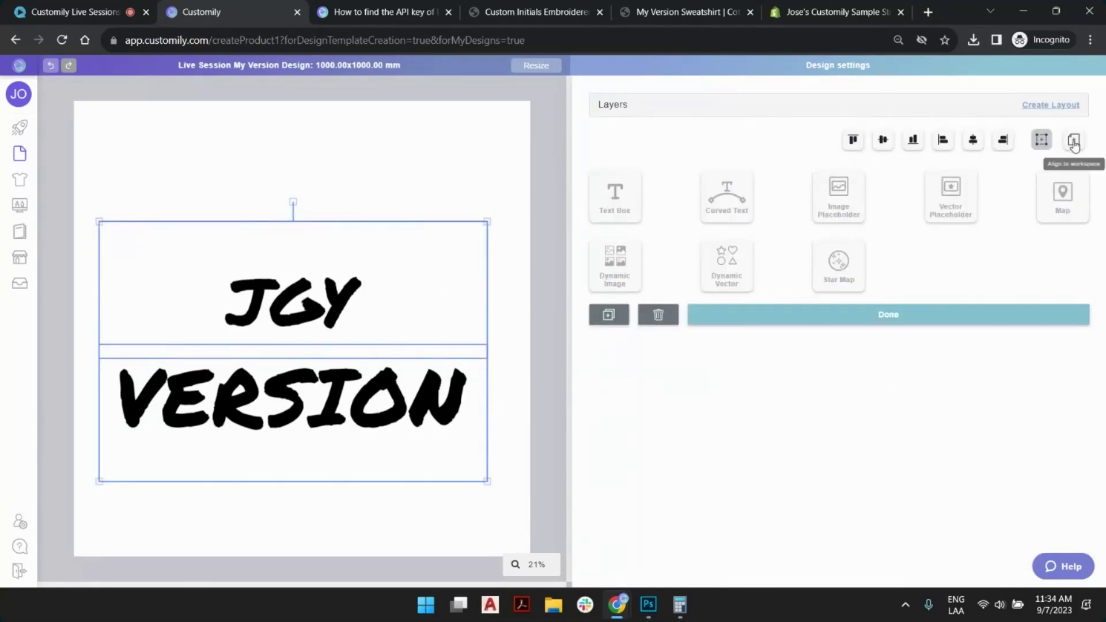
click(1074, 139)
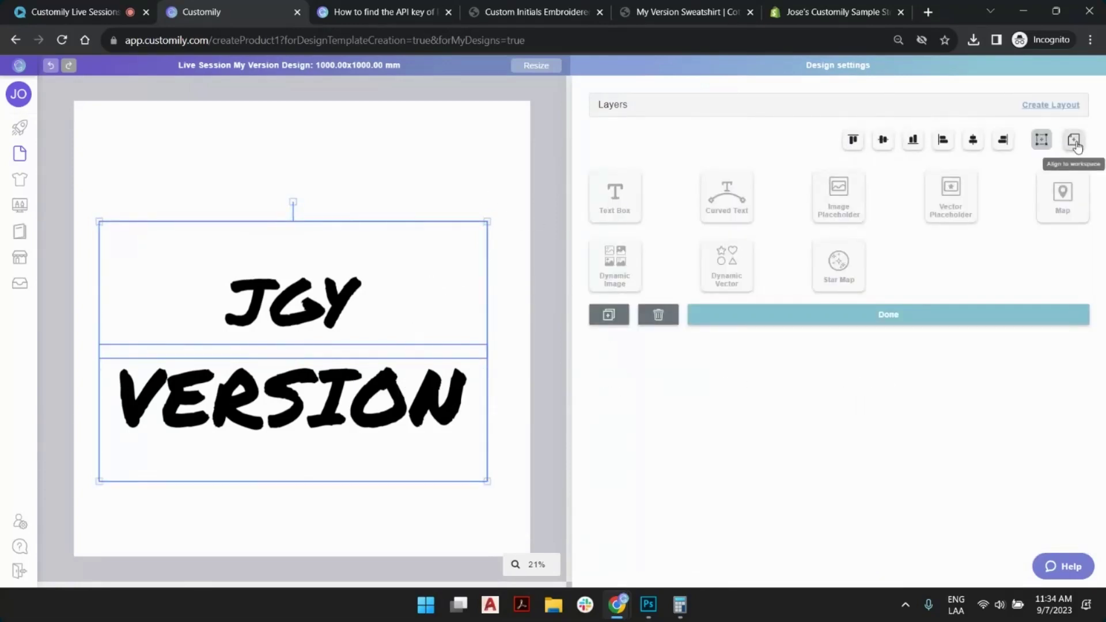
click(973, 140)
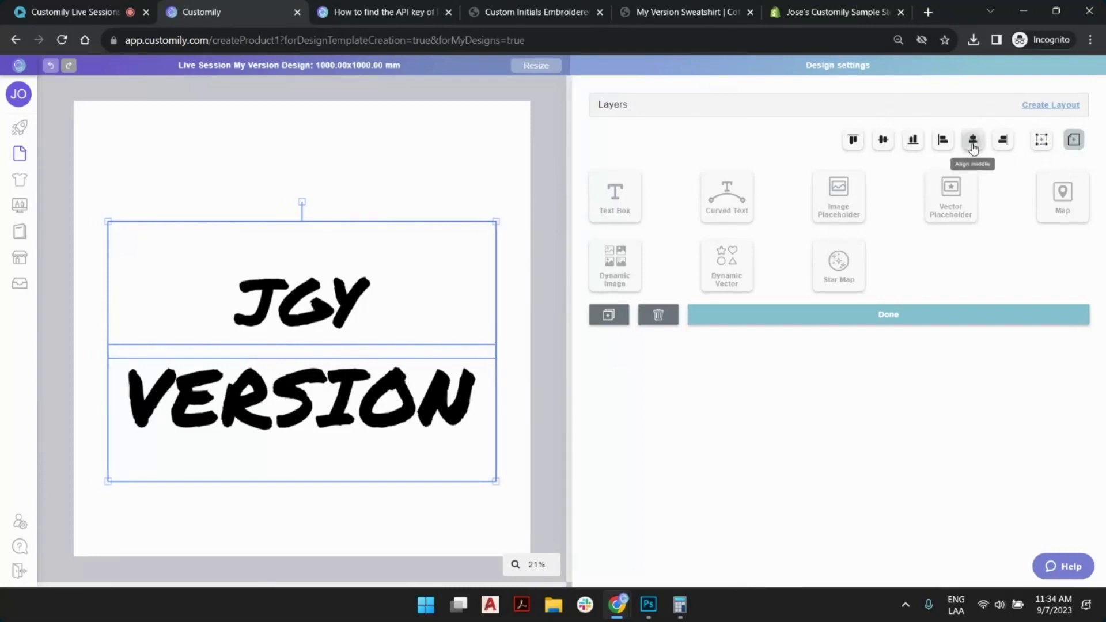
click(883, 145)
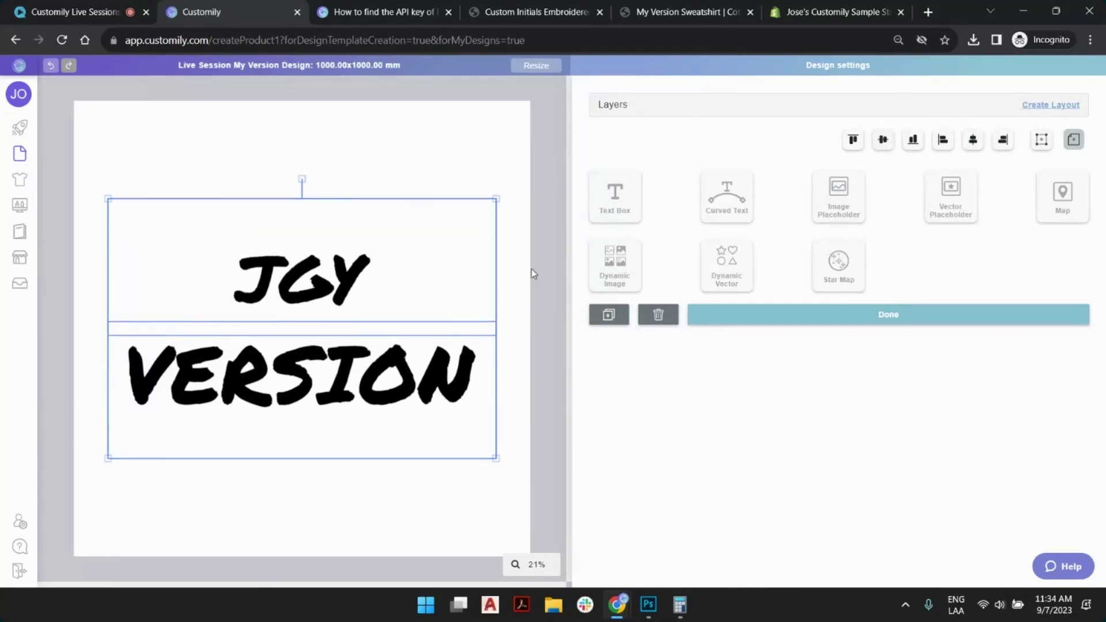
click(539, 265)
Expand the layer list and examine the boundaries of the Type your Name and Version text boxes in turn.
click(613, 105)
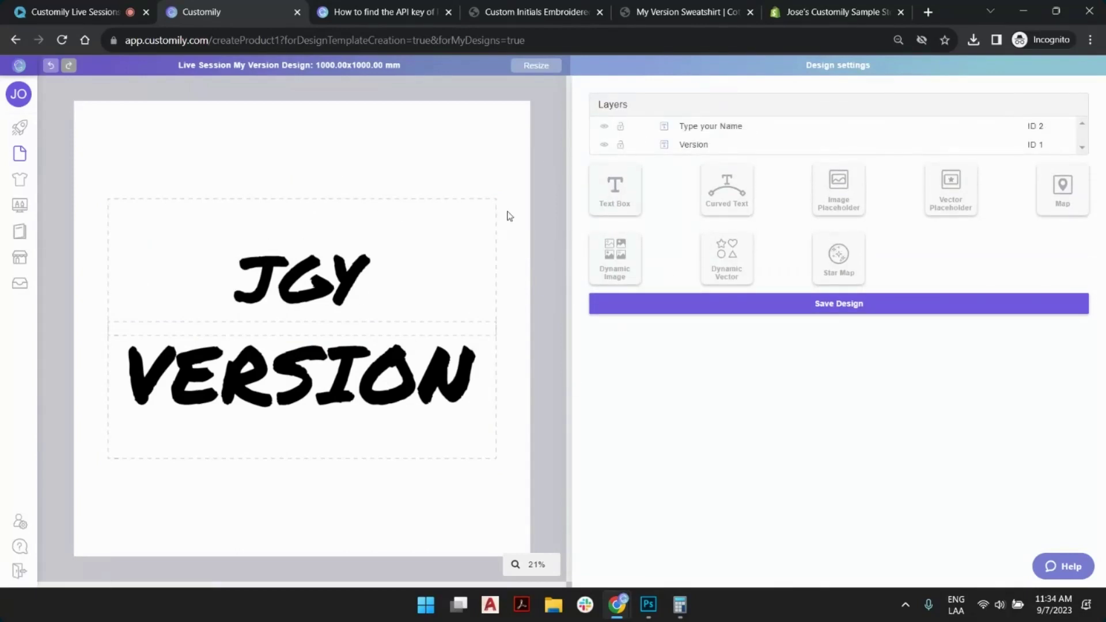
click(354, 255)
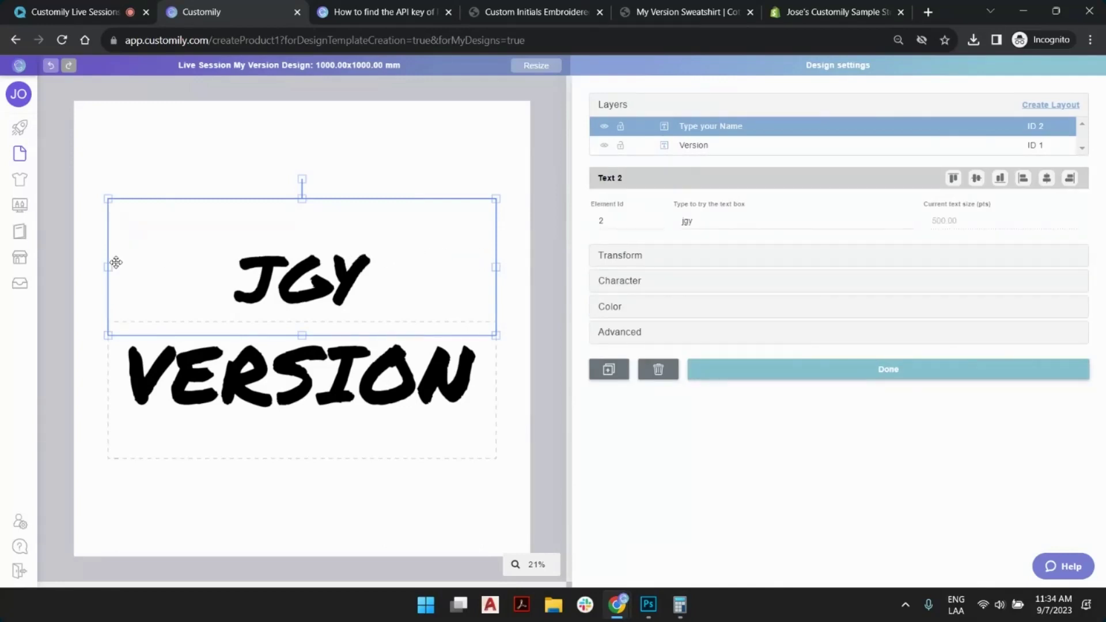
click(413, 389)
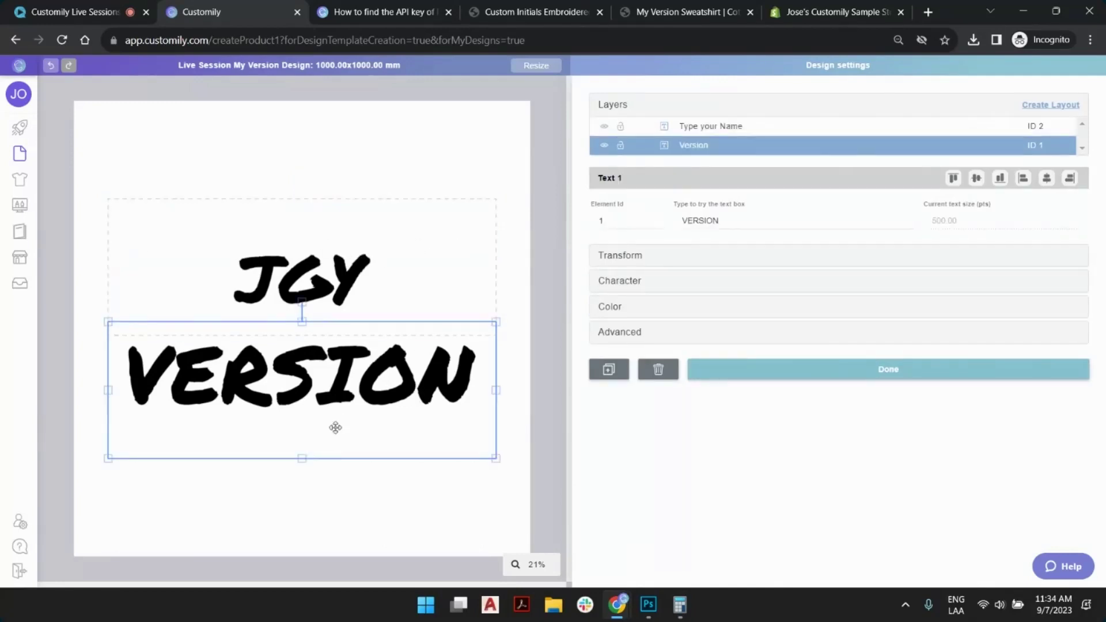
click(537, 161)
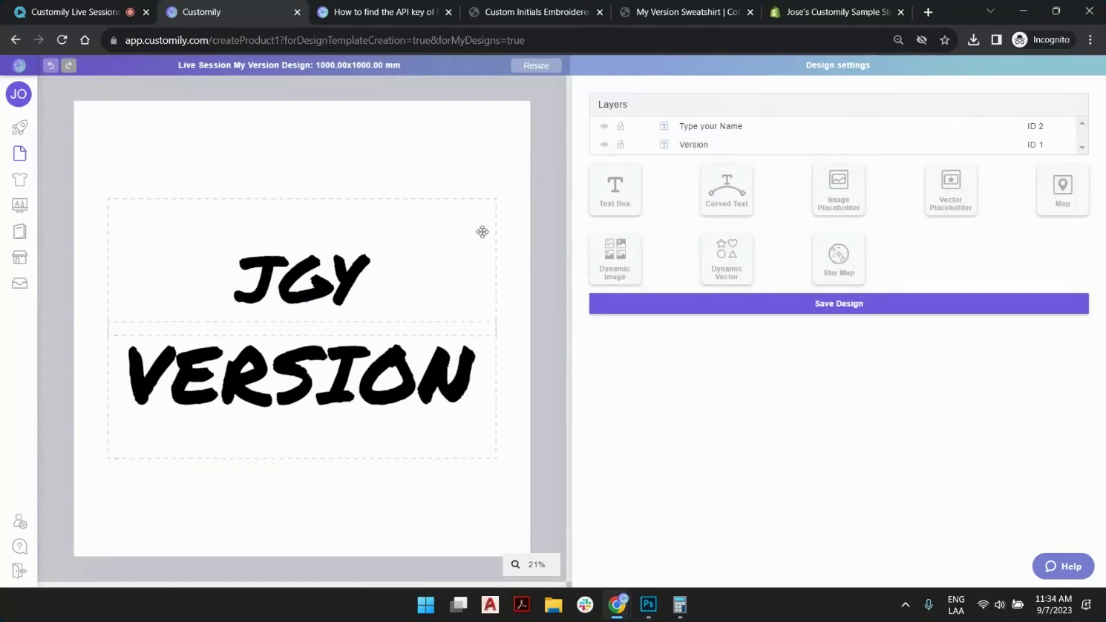
click(304, 299)
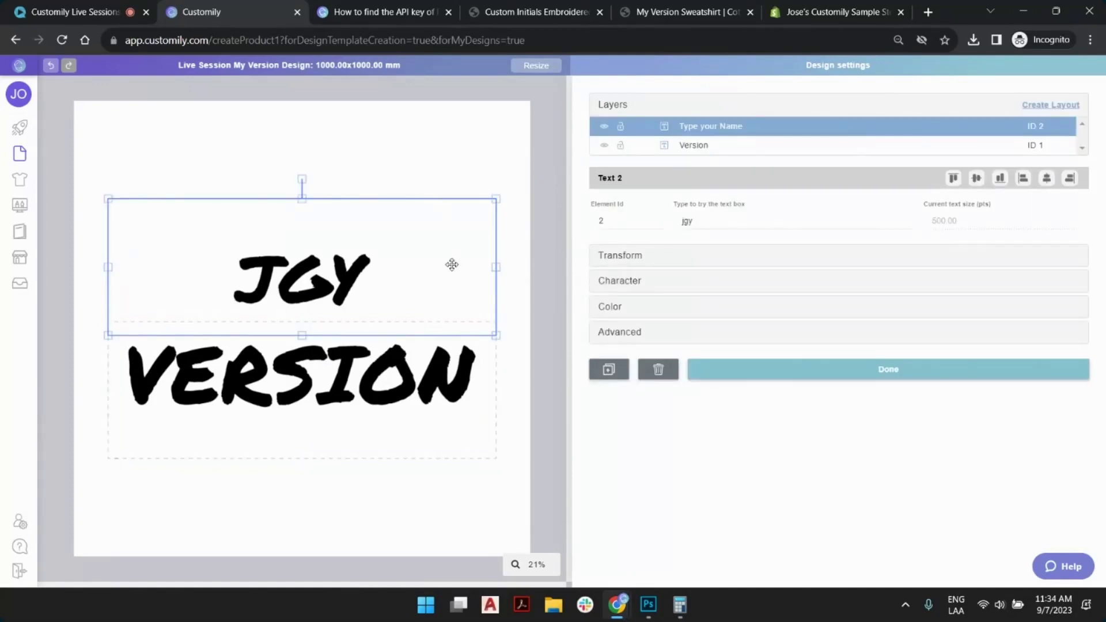
click(540, 212)
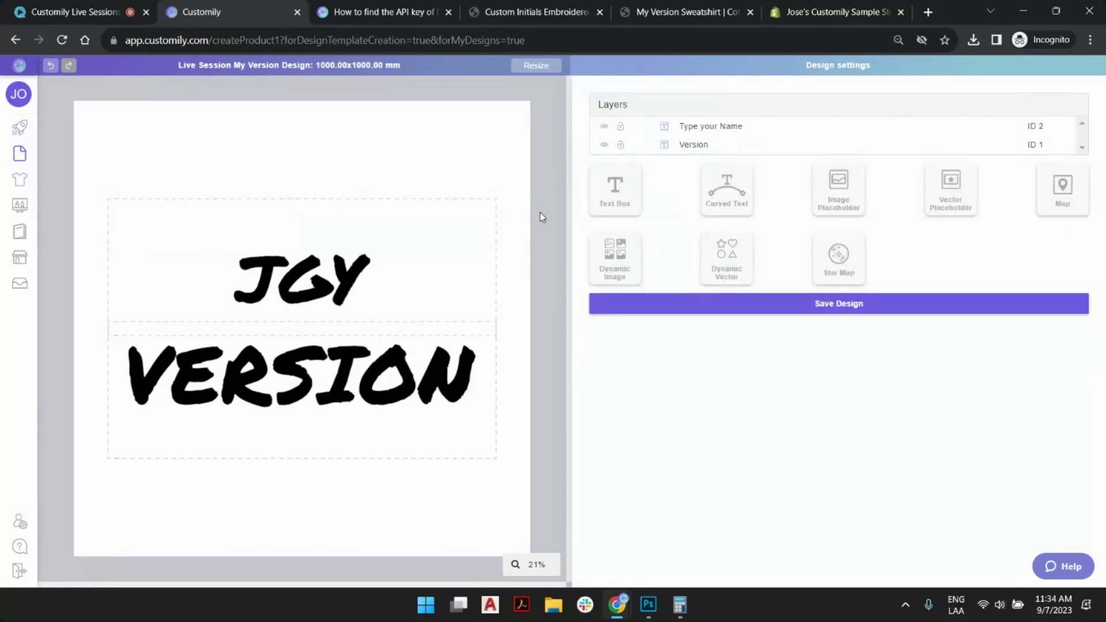
Save the finished design and return to the list of designs.
click(847, 305)
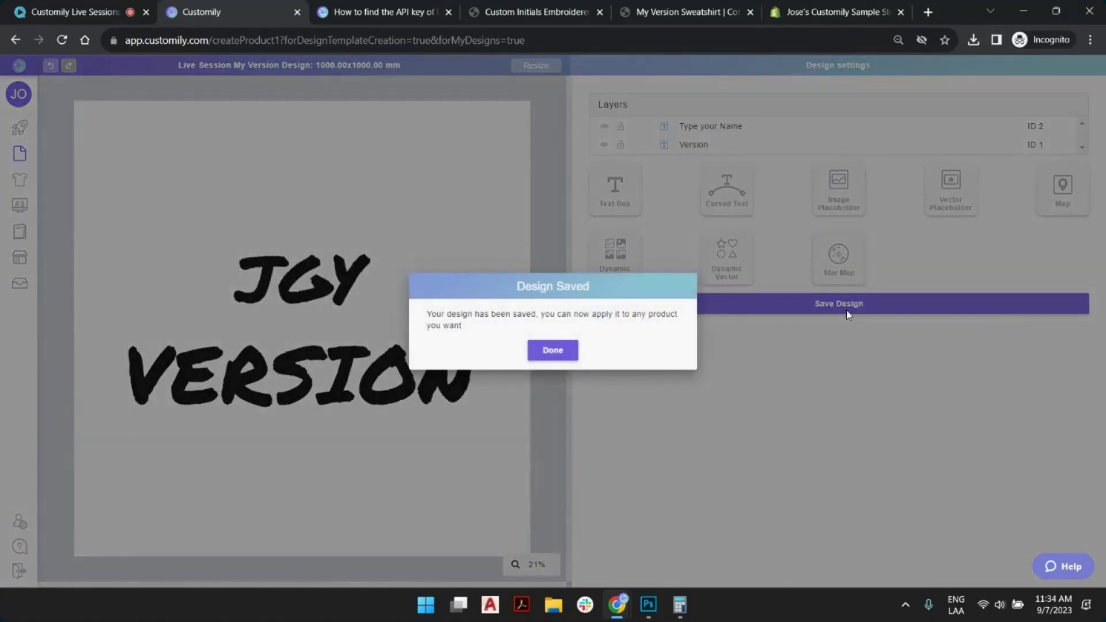
click(553, 350)
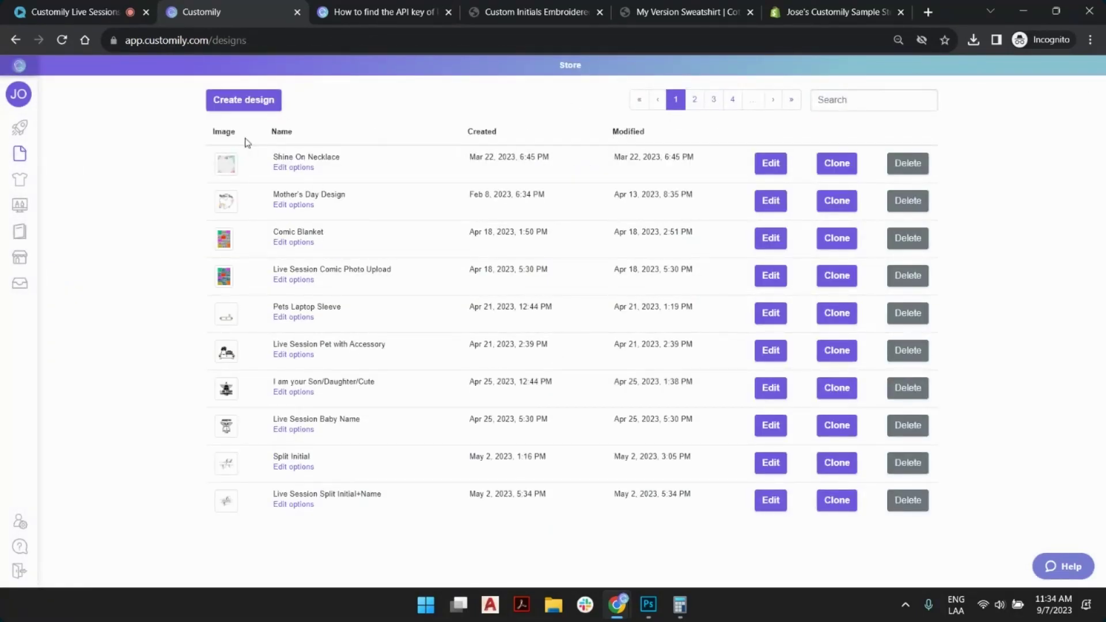
Open the options of Live Session My Version Design, on the last page of designs, and turn on Preview Options.
click(791, 100)
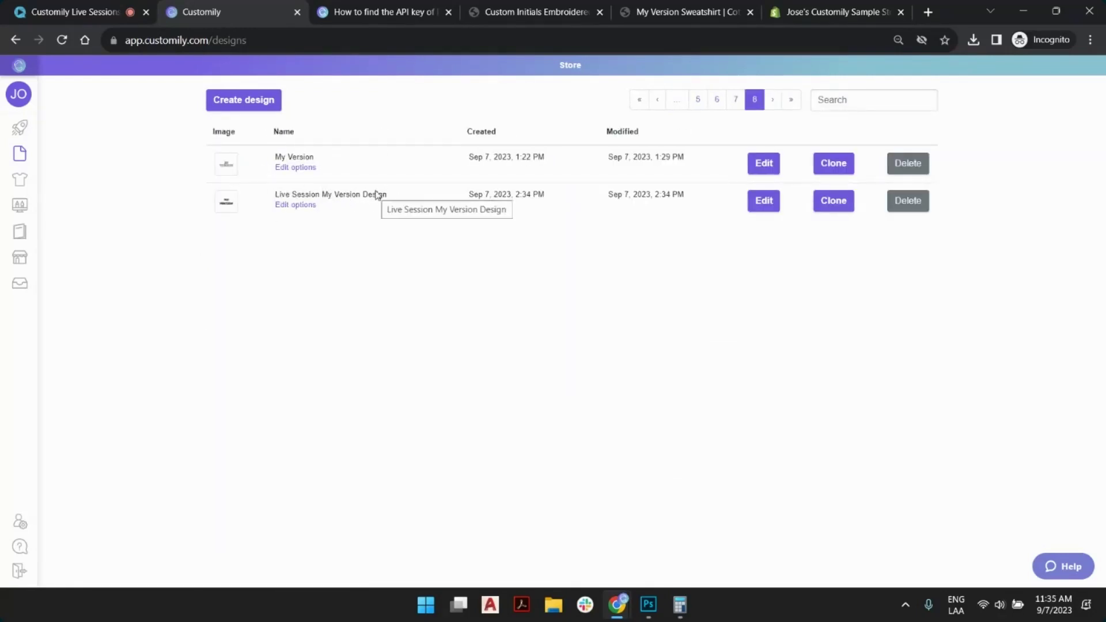
click(307, 206)
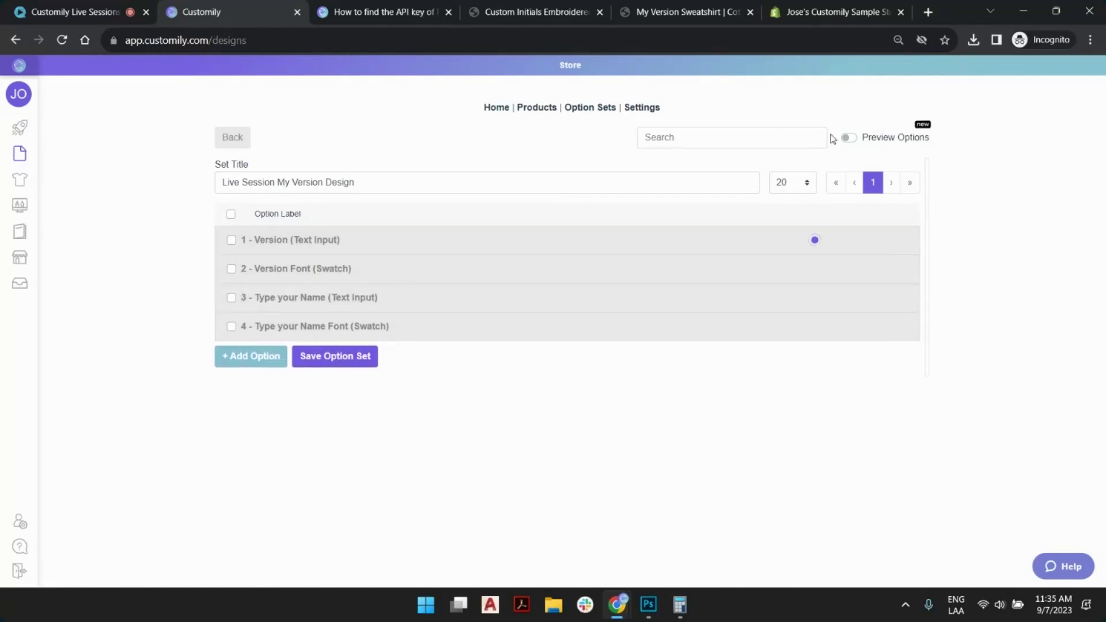
click(852, 138)
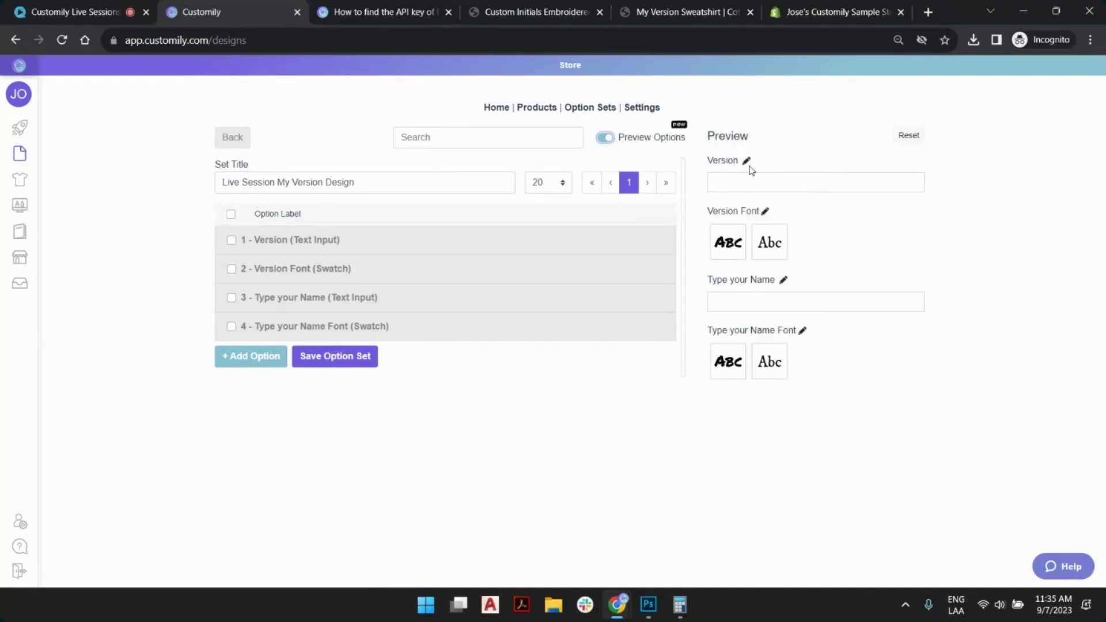
Hide the Version text input option from customers in the option set.
click(257, 241)
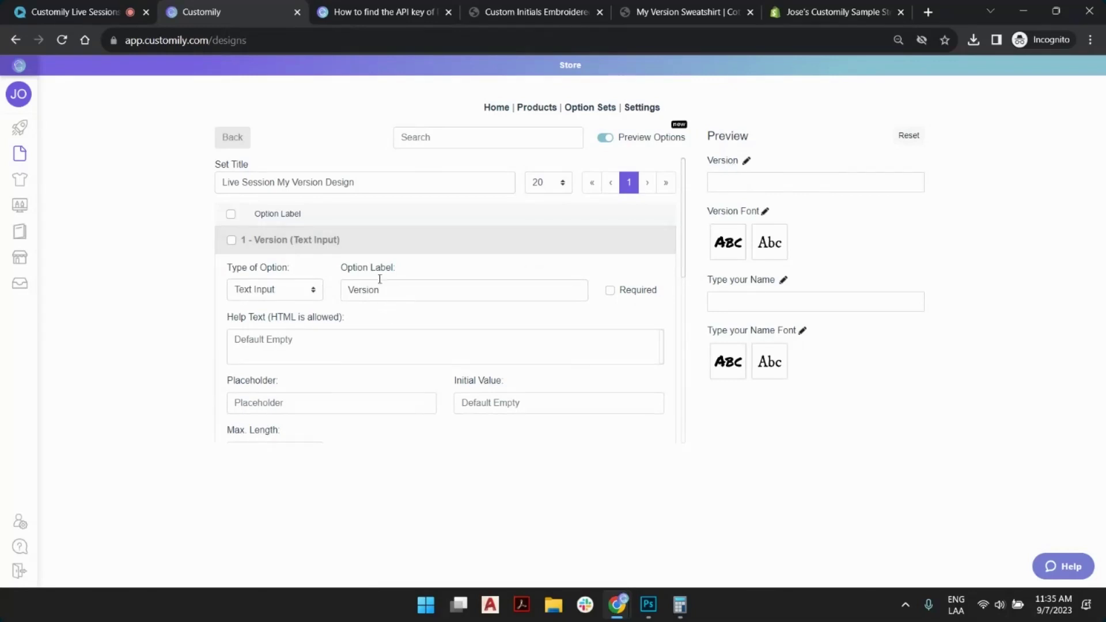
scroll(348, 306, down, 5)
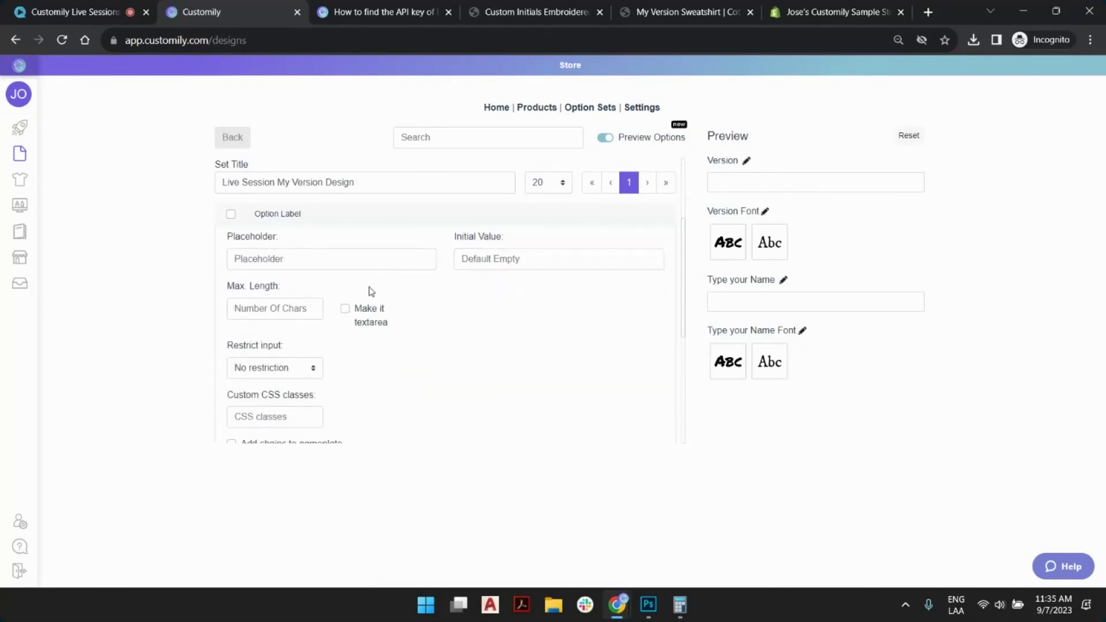
click(232, 324)
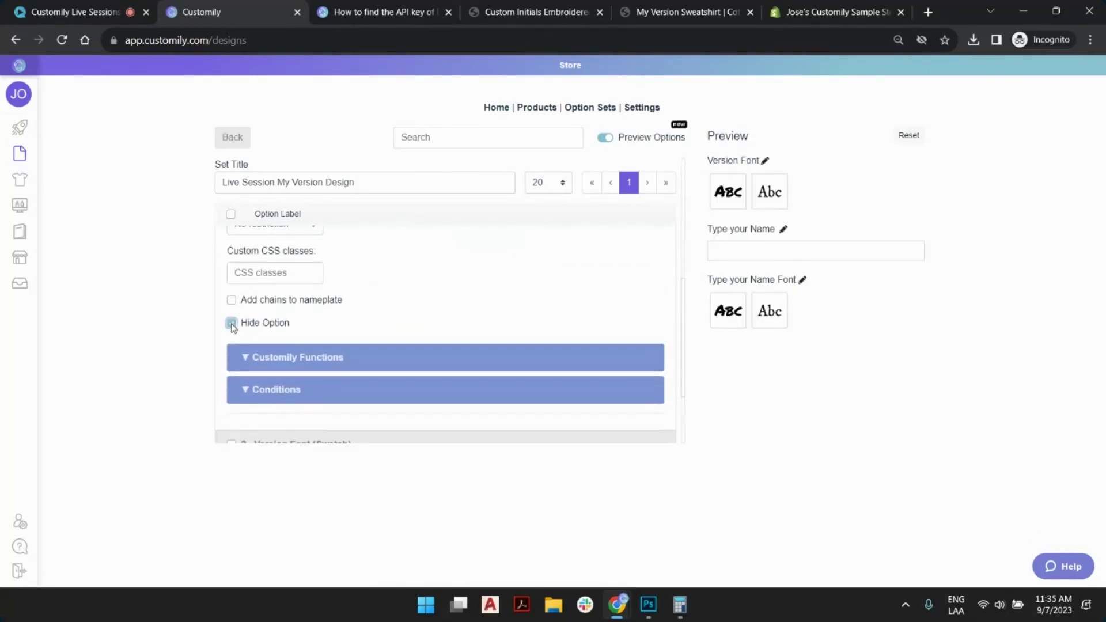
Copy the Version option's label and paste it as that option's initial value.
scroll(368, 297, up, 5)
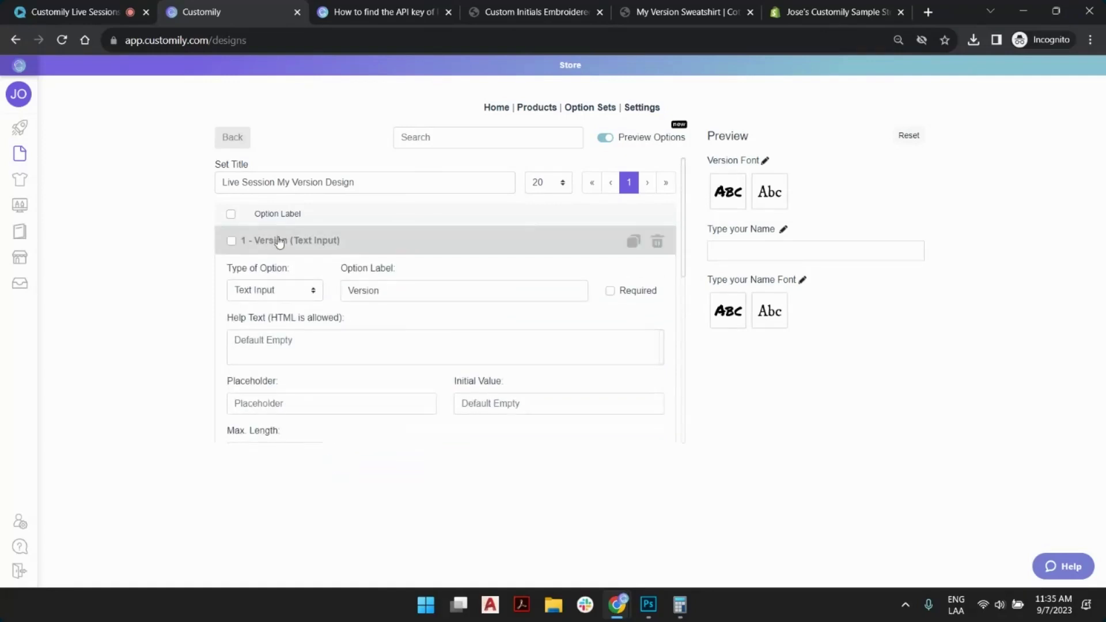
click(369, 291)
double_click(370, 291)
key(ctrl+c)
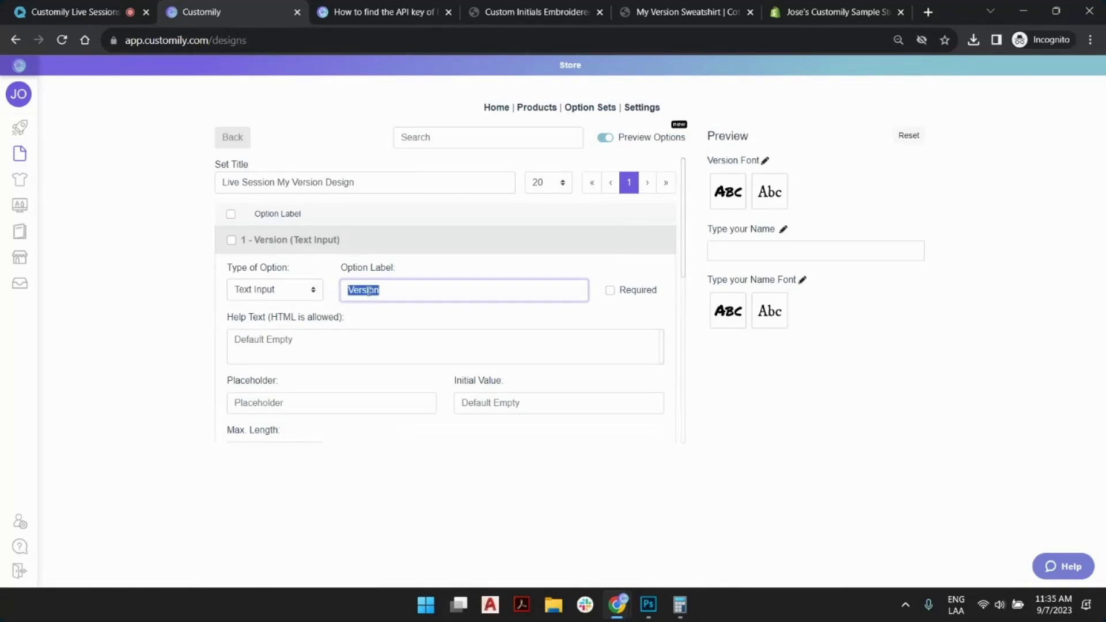
click(496, 402)
key(ctrl+v)
click(520, 368)
scroll(521, 366, down, 1)
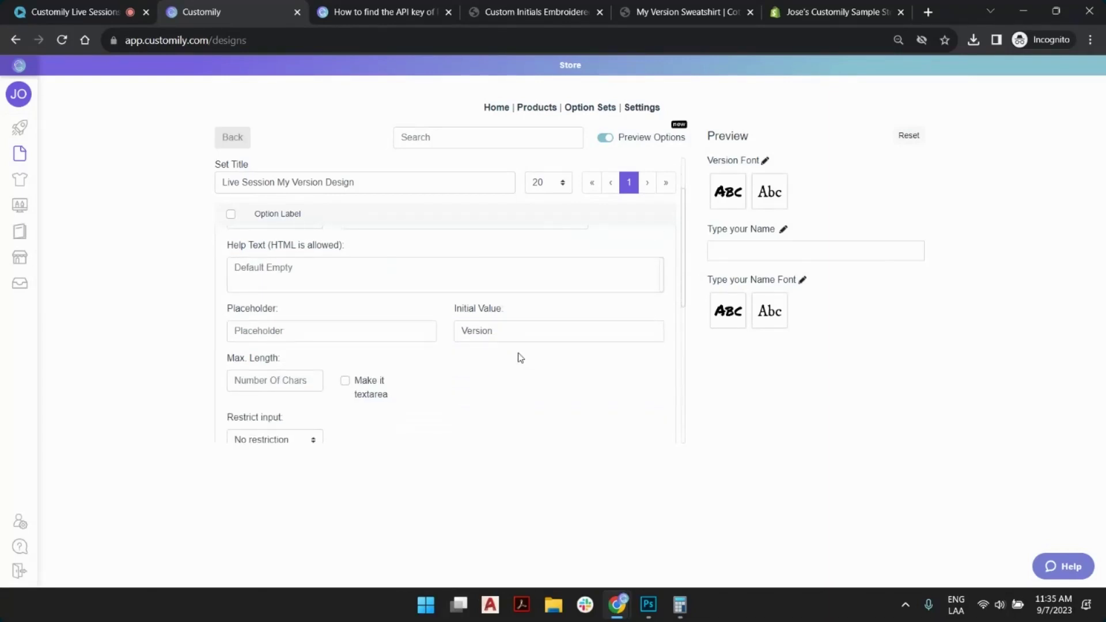
drag(513, 338, 458, 333)
click(467, 369)
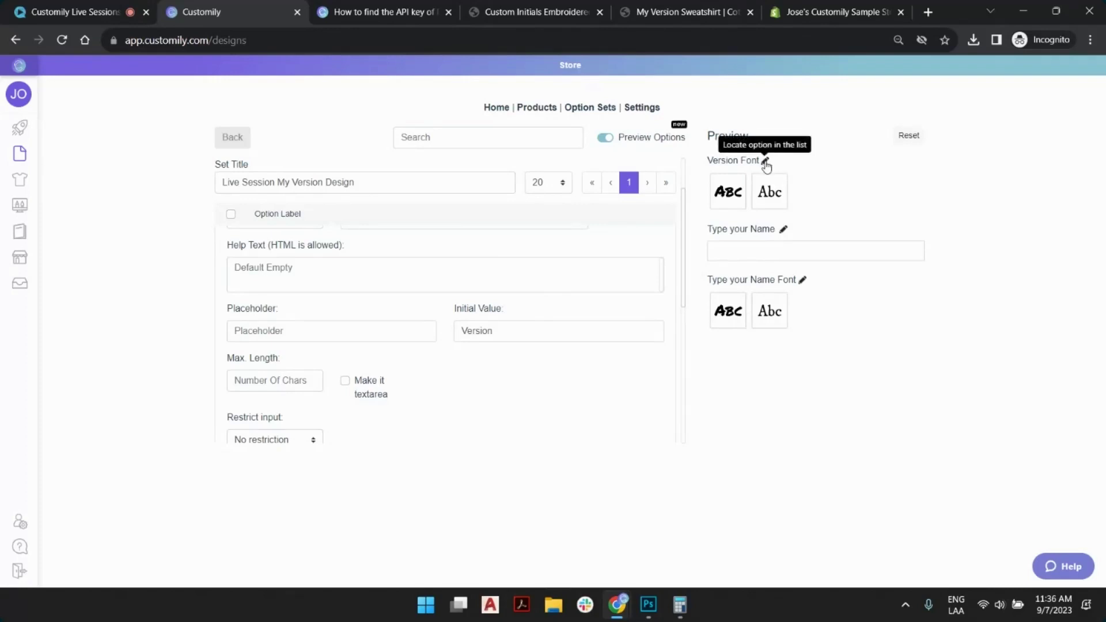
Delete the Version Font swatch option and collapse the Version option's settings.
click(765, 160)
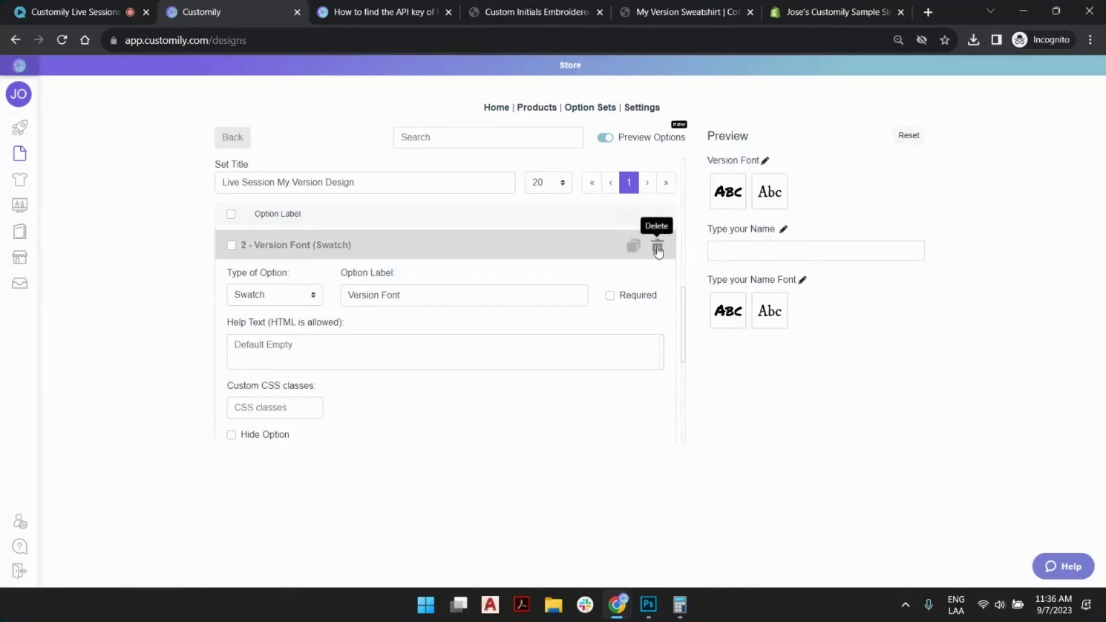
click(657, 247)
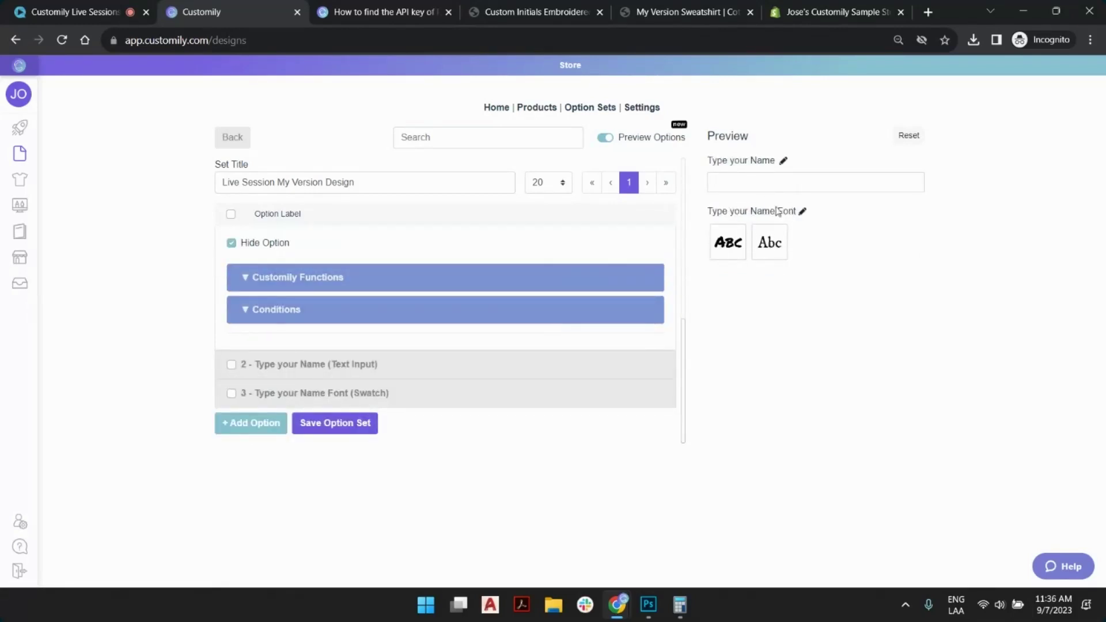
scroll(618, 273, up, 5)
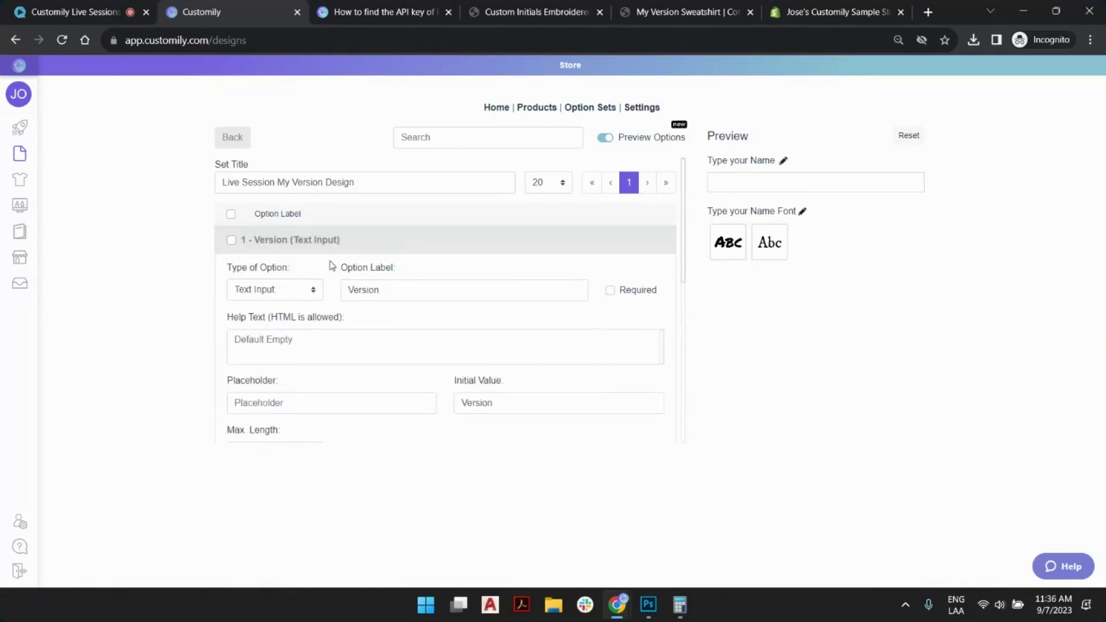
click(436, 240)
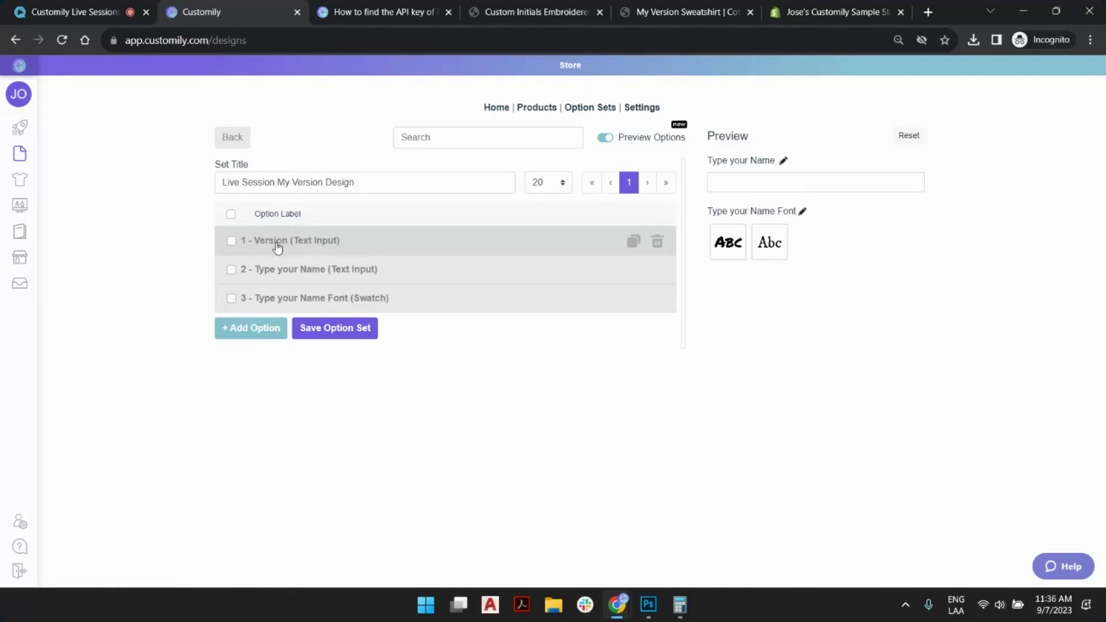
Enter a sample possessive first name as the placeholder of the Type your Name option.
click(784, 163)
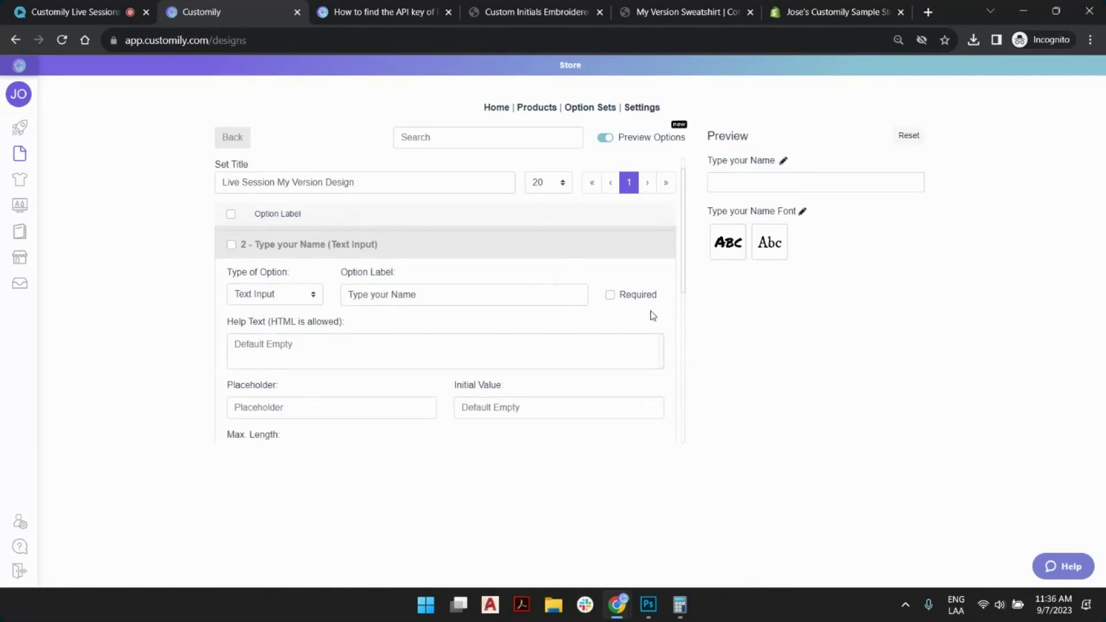
scroll(542, 294, down, 1)
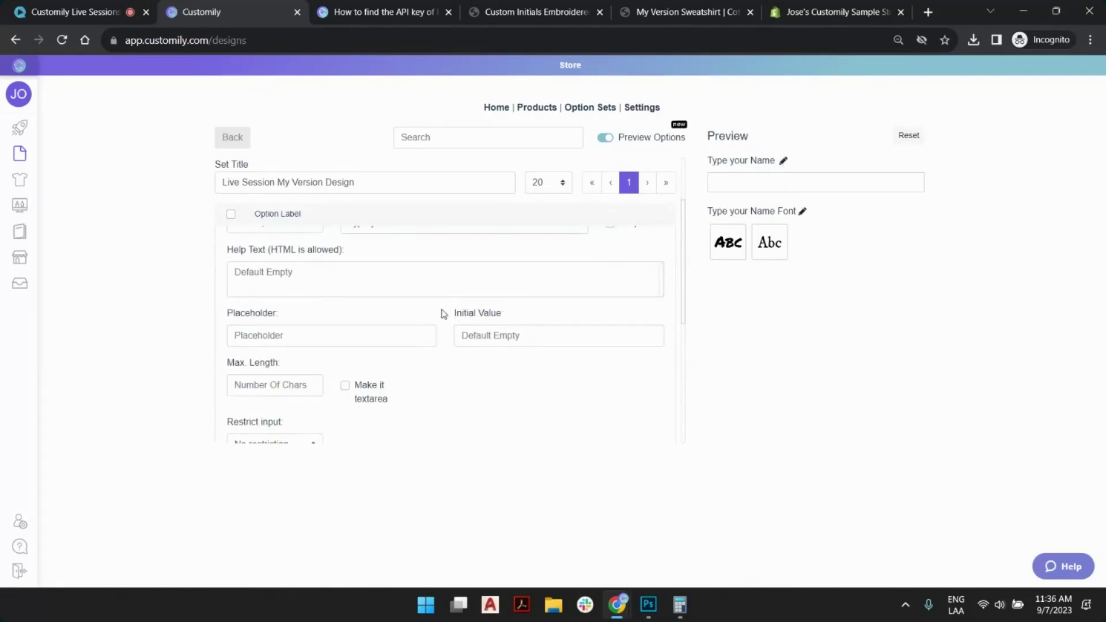
click(393, 331)
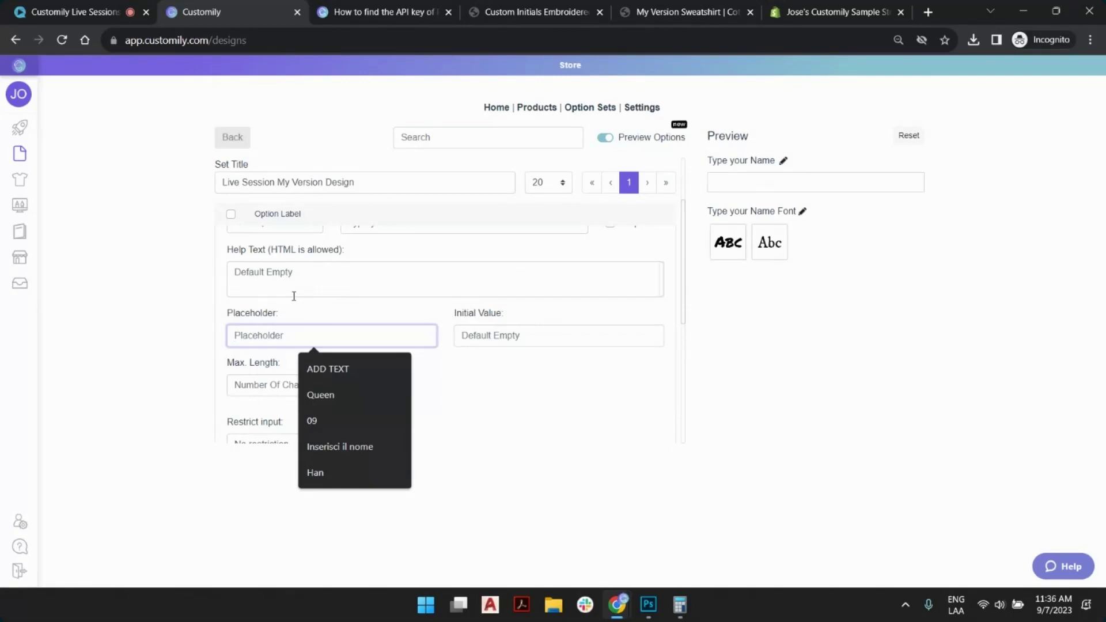
text(Cecilia's)
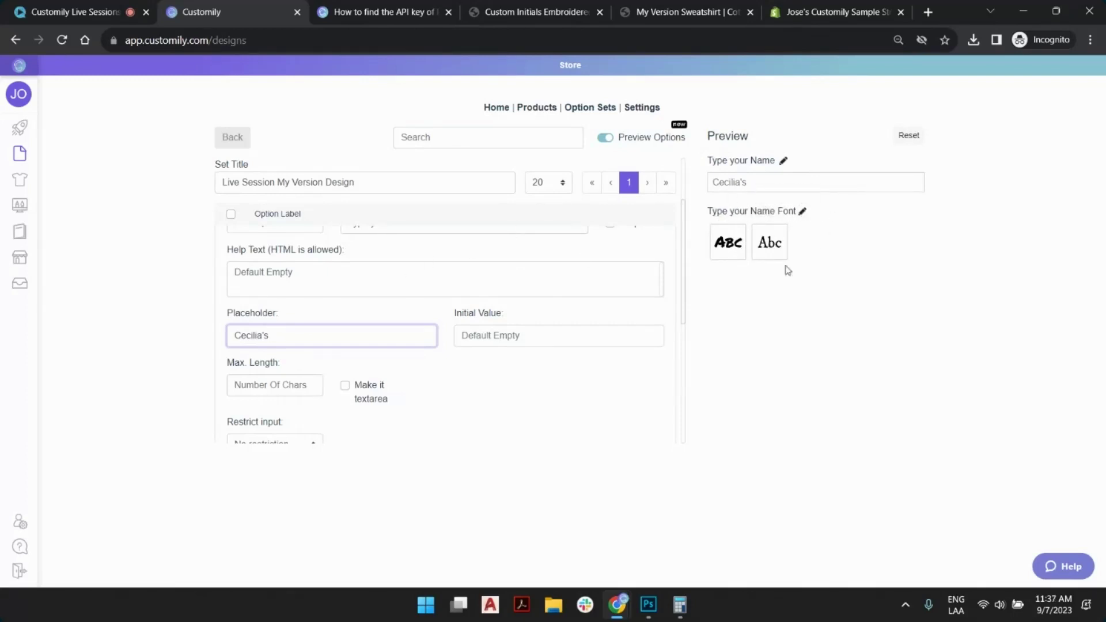
Relabel the Type your Name Font swatch option as "Select Font".
click(802, 219)
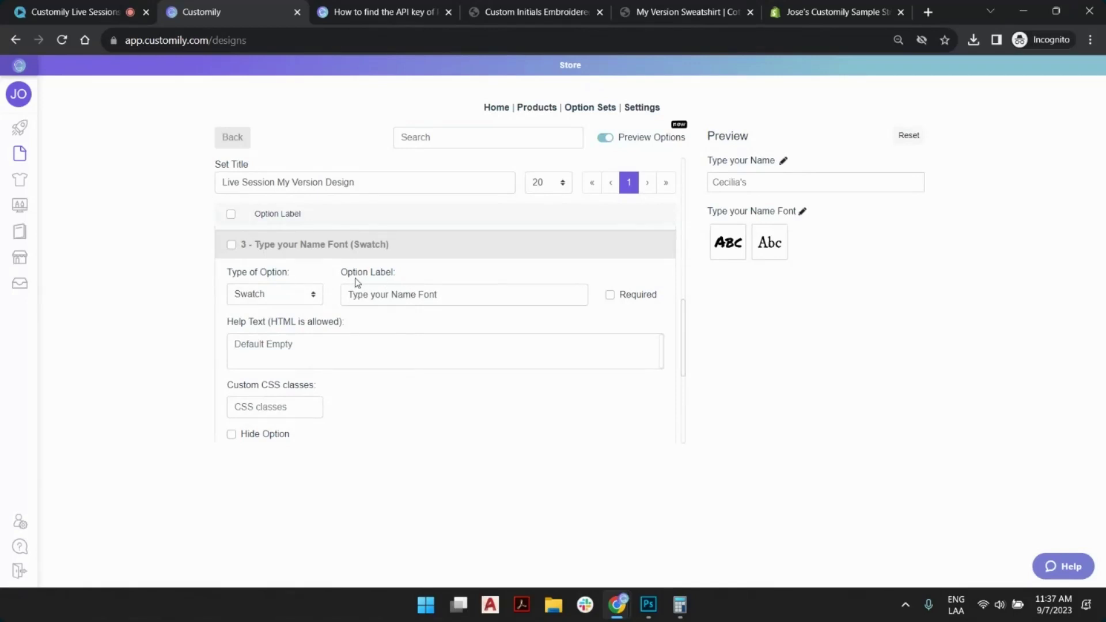
drag(420, 300, 345, 295)
key(BackSpace)
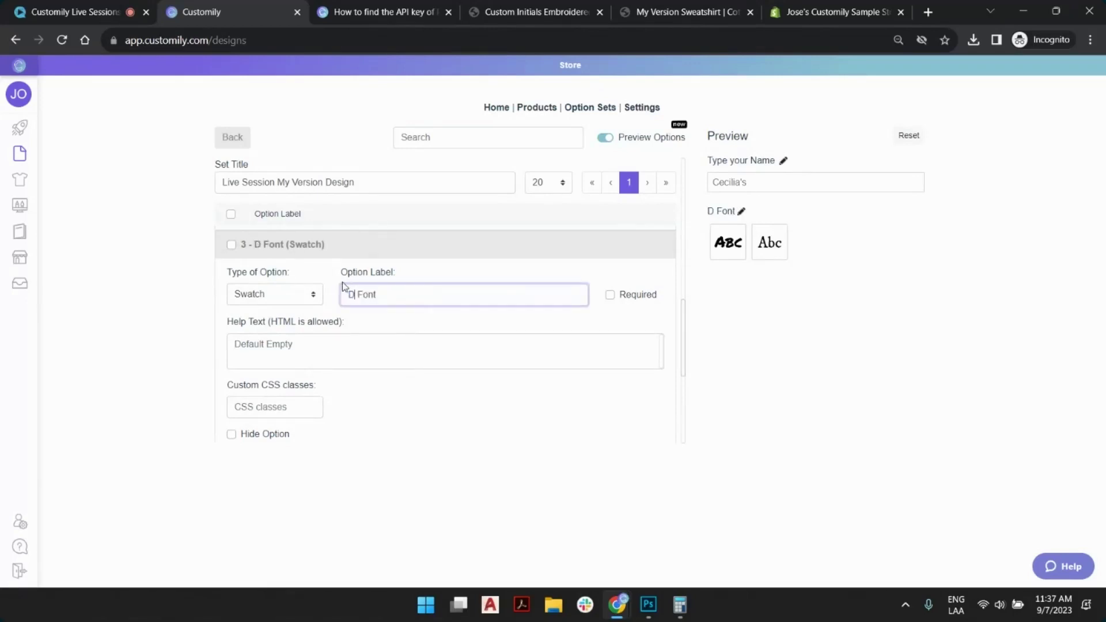
text(Select)
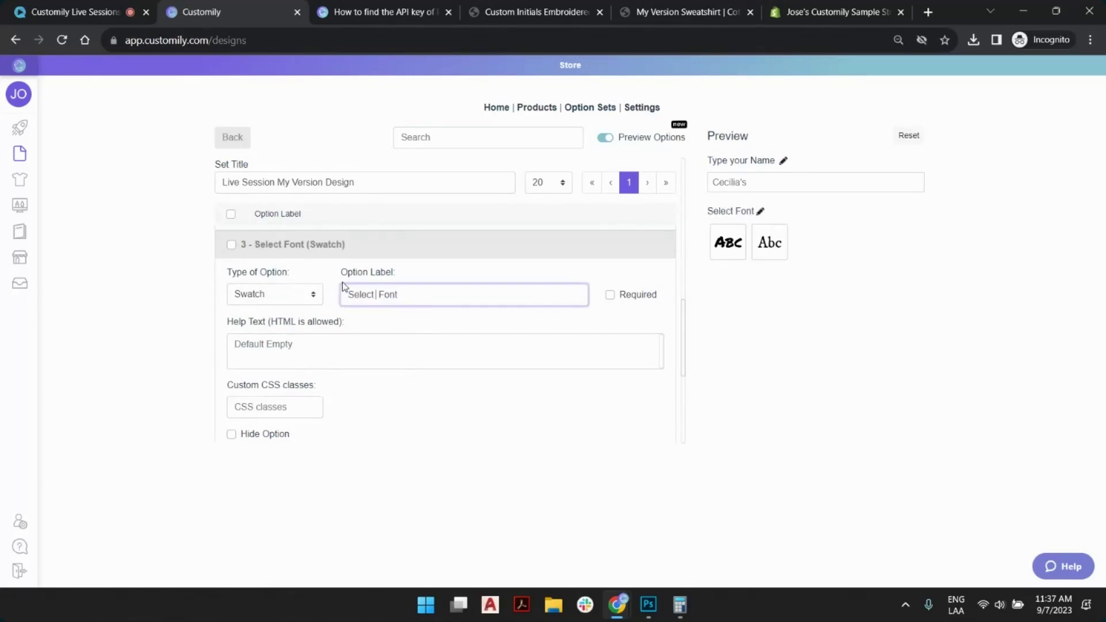
key(BackSpace)
Rename the first swatch value of the Select Font option as "Permanent Marker" and collapse it.
scroll(420, 271, down, 3)
scroll(429, 265, up, 5)
scroll(418, 279, down, 6)
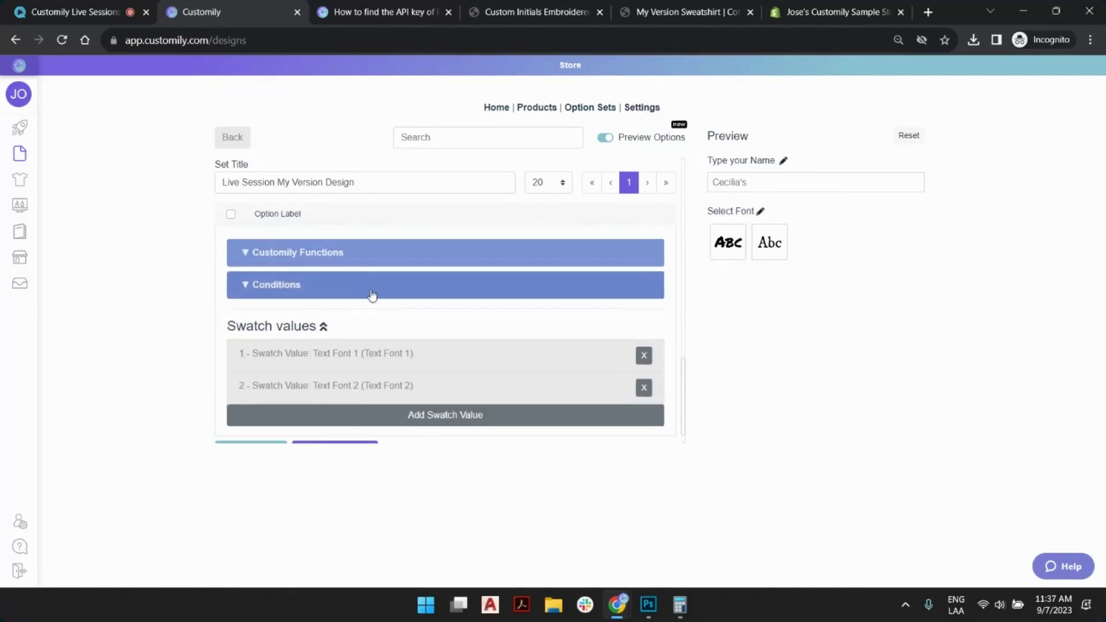
scroll(372, 296, down, 1)
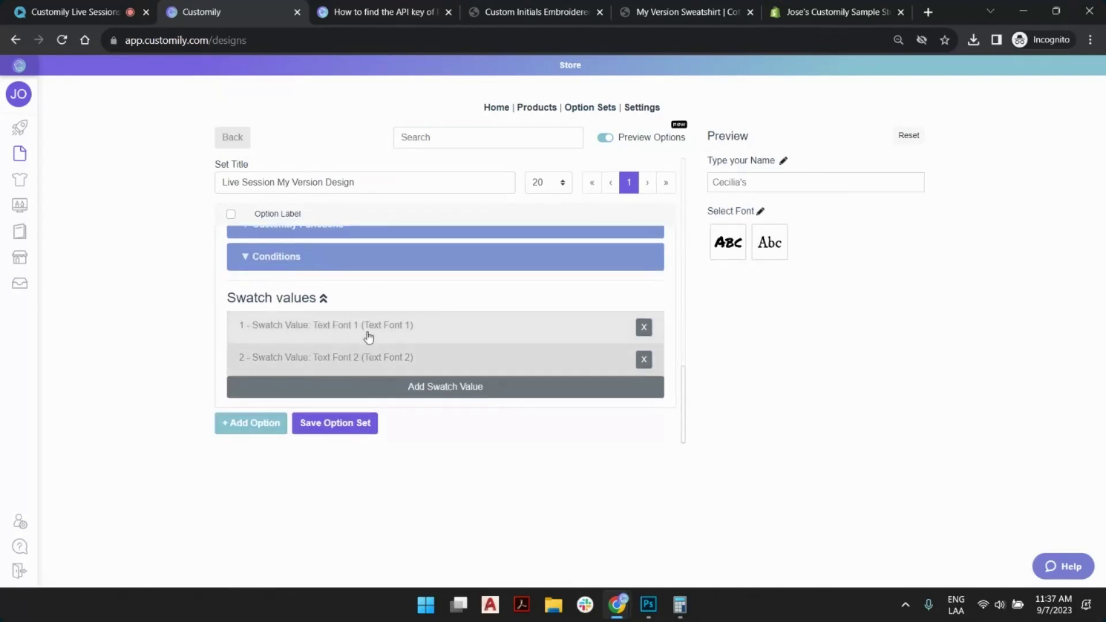
click(370, 326)
scroll(309, 321, down, 3)
scroll(292, 316, up, 1)
drag(252, 306, 239, 309)
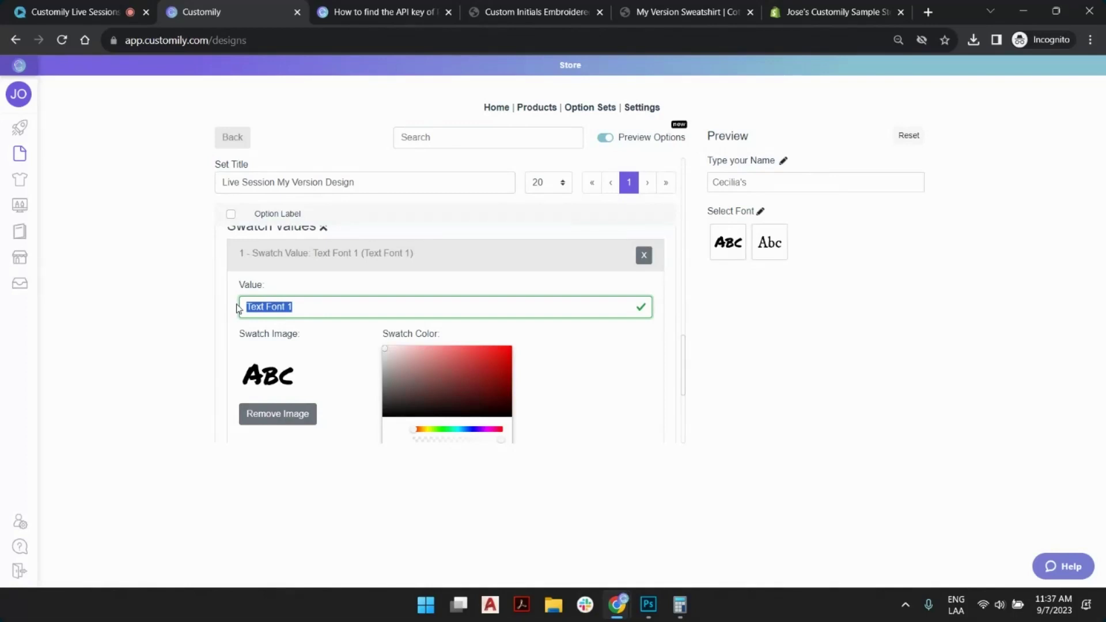
text(Perman)
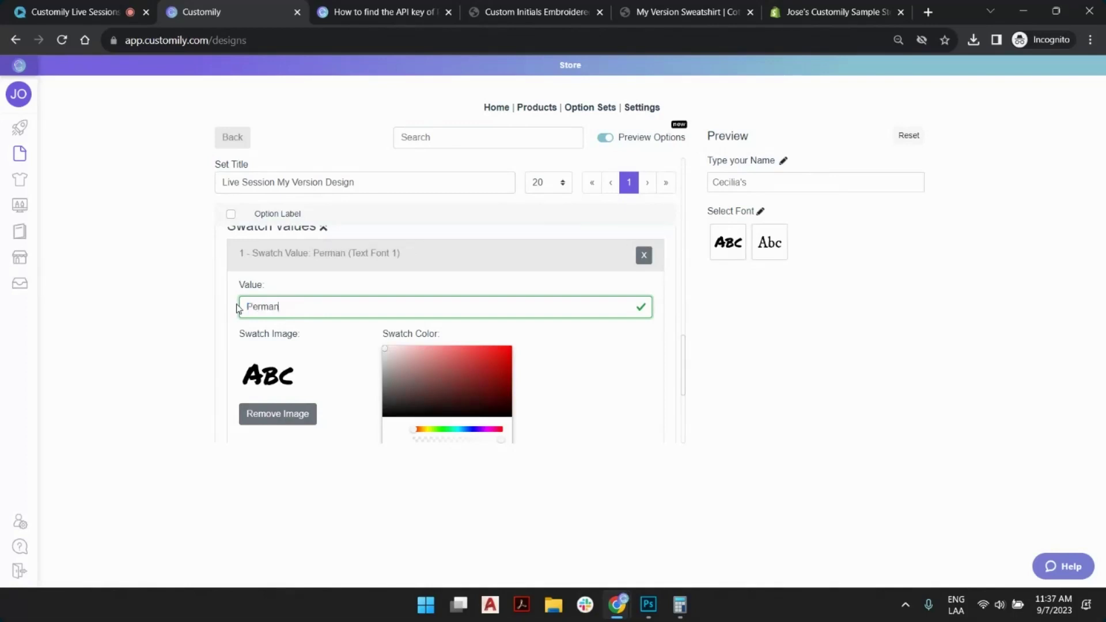
text(ent MArker)
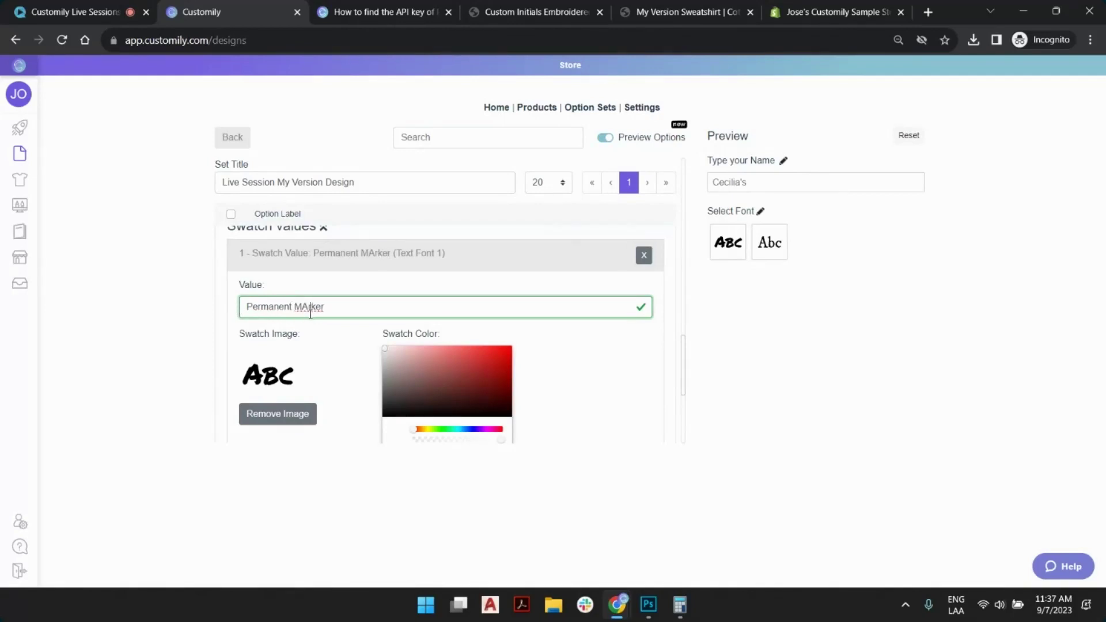
drag(300, 312, 306, 314)
text(a)
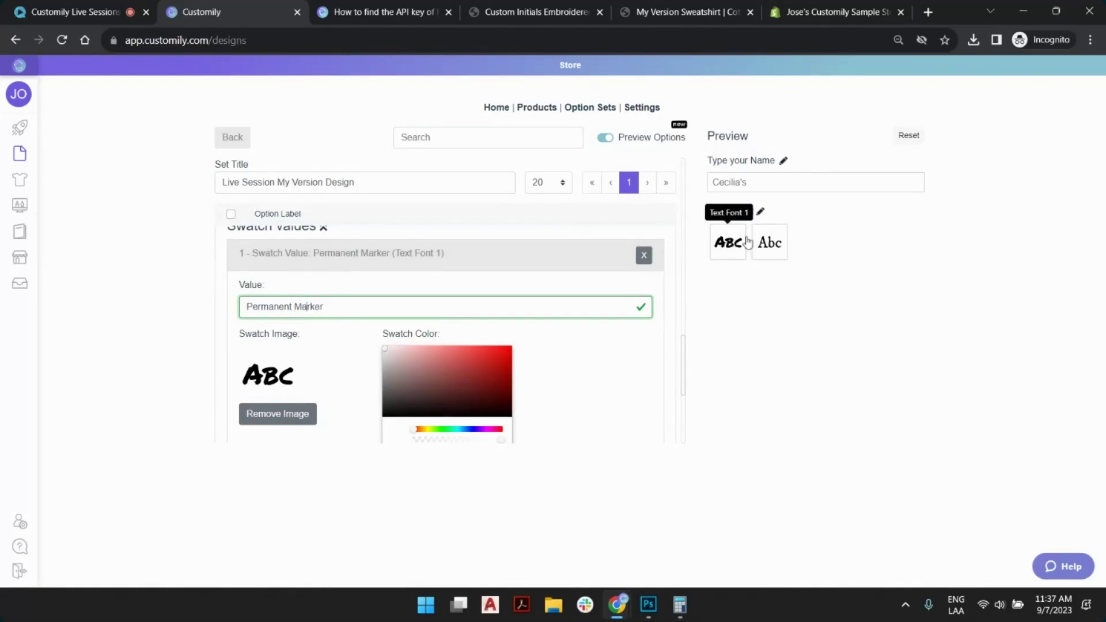
click(373, 262)
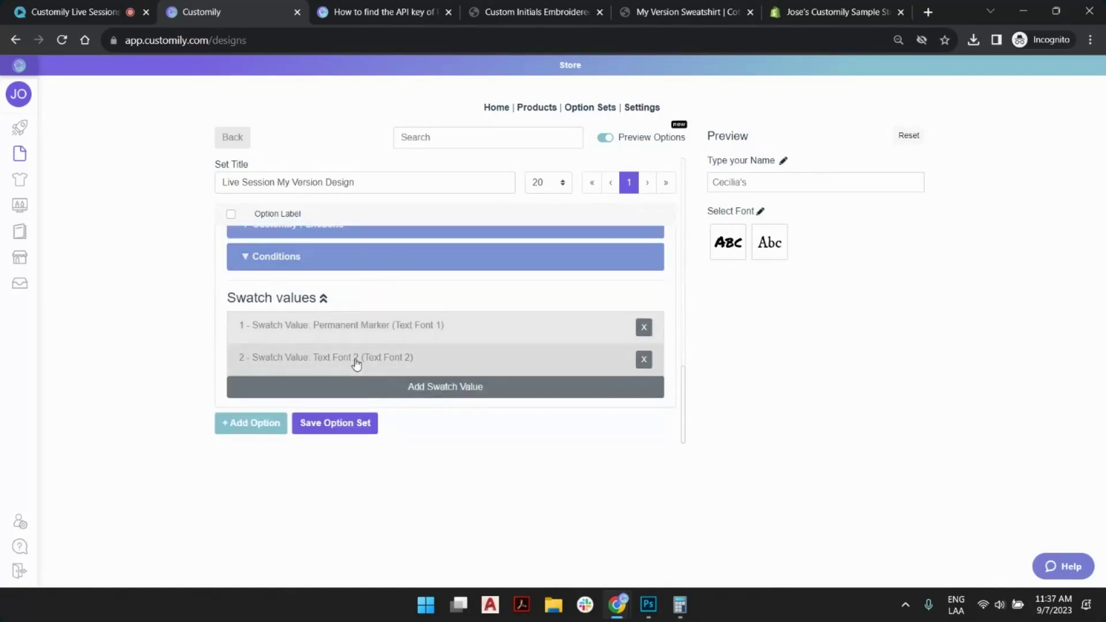
Rename the second swatch value of the Select Font option as "Folklore" and collapse it.
click(357, 363)
triple_click(366, 415)
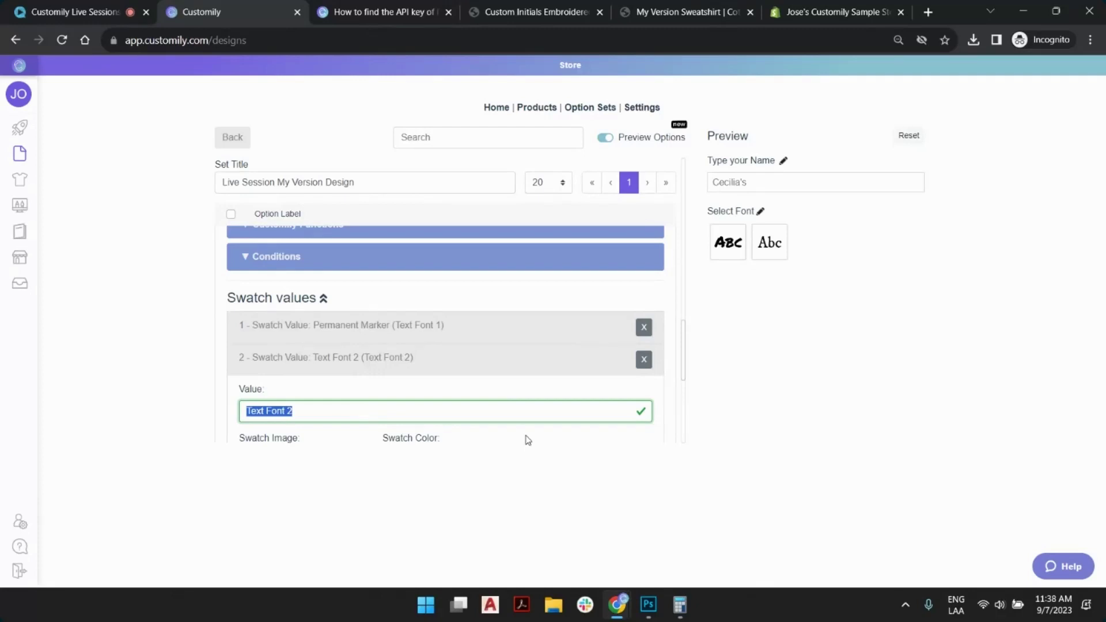
text(Standard)
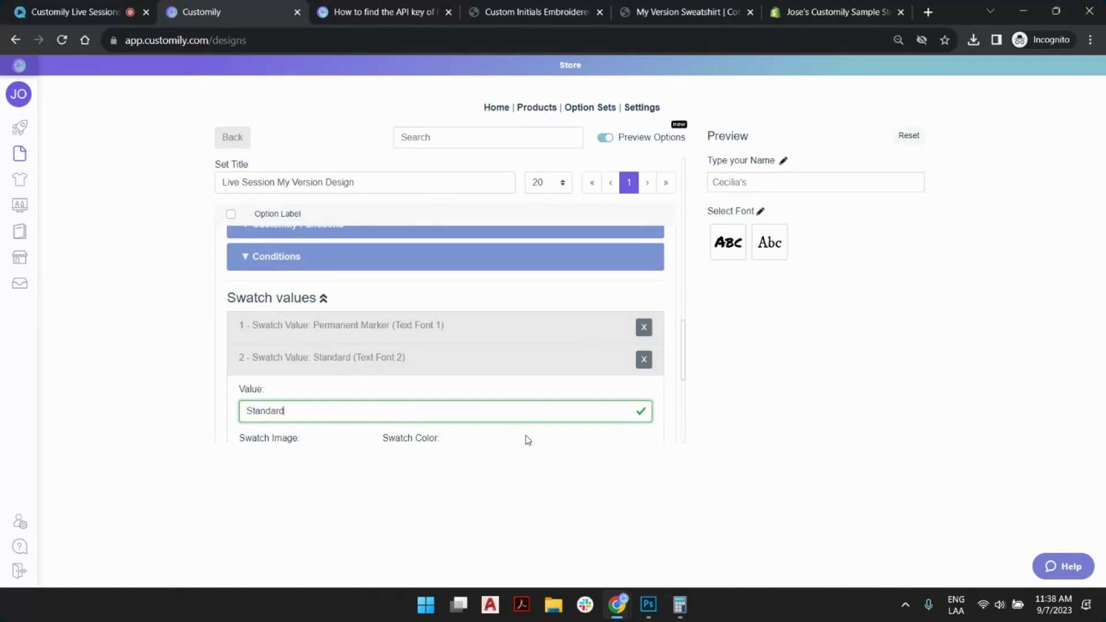
key(ctrl+a)
key(BackSpace)
text(F)
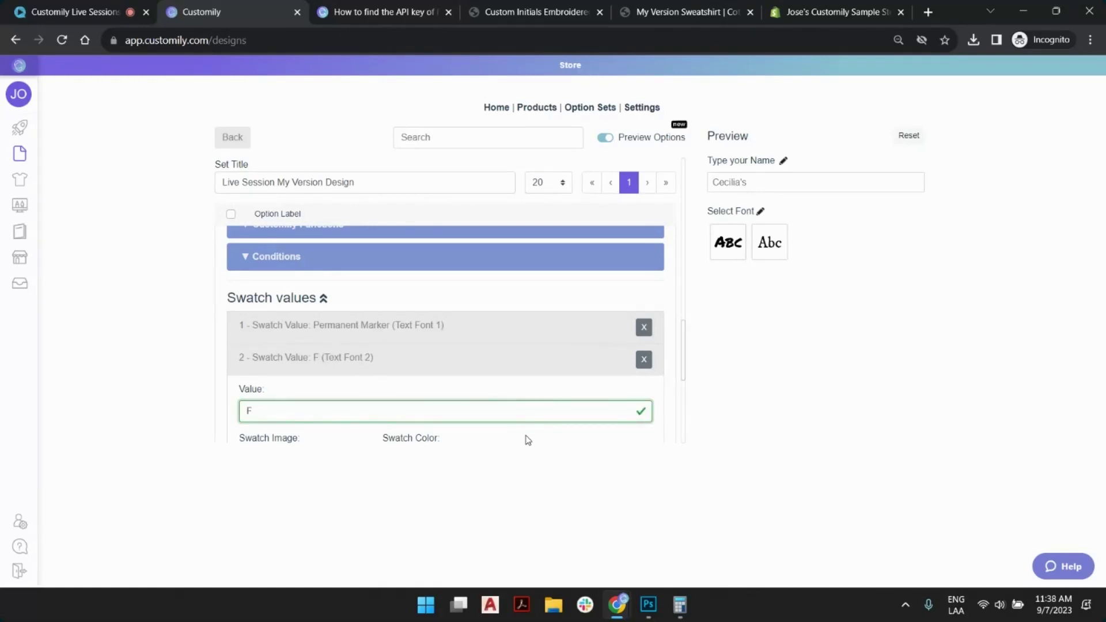
text(olklore)
click(391, 358)
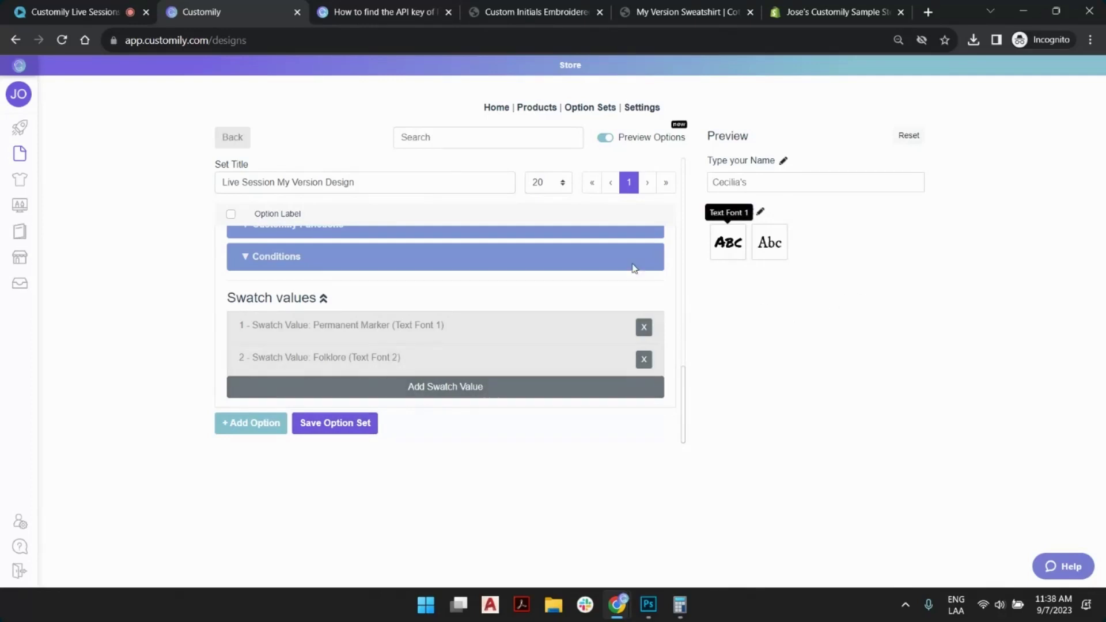
Add a second Customily function to the Select Font option, using Font Type with Text Id 1.
scroll(369, 374, up, 5)
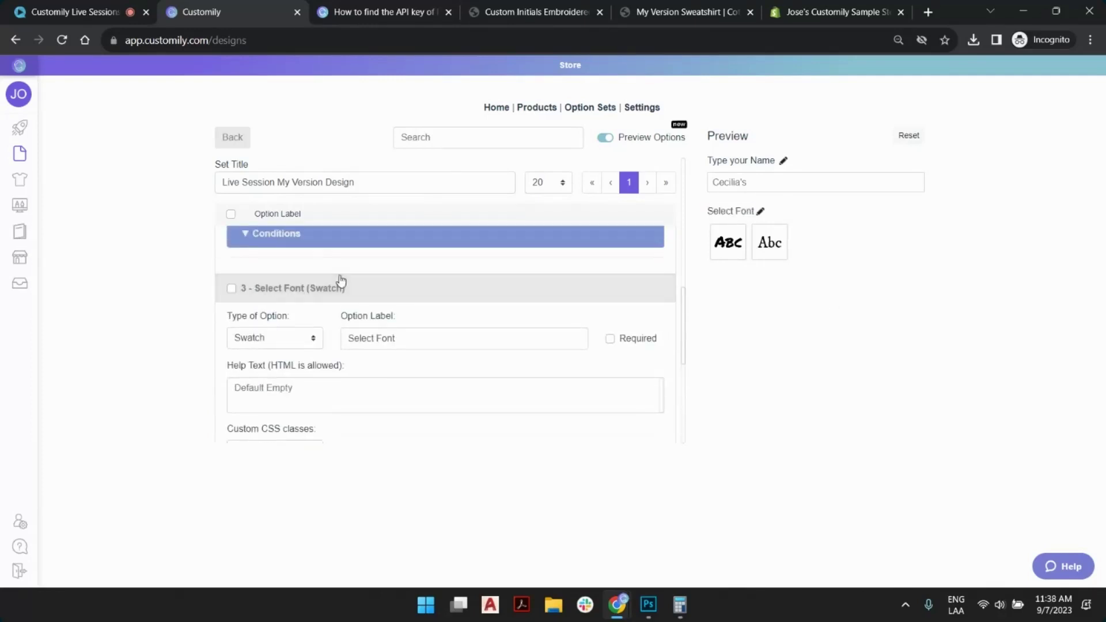
scroll(303, 295, down, 4)
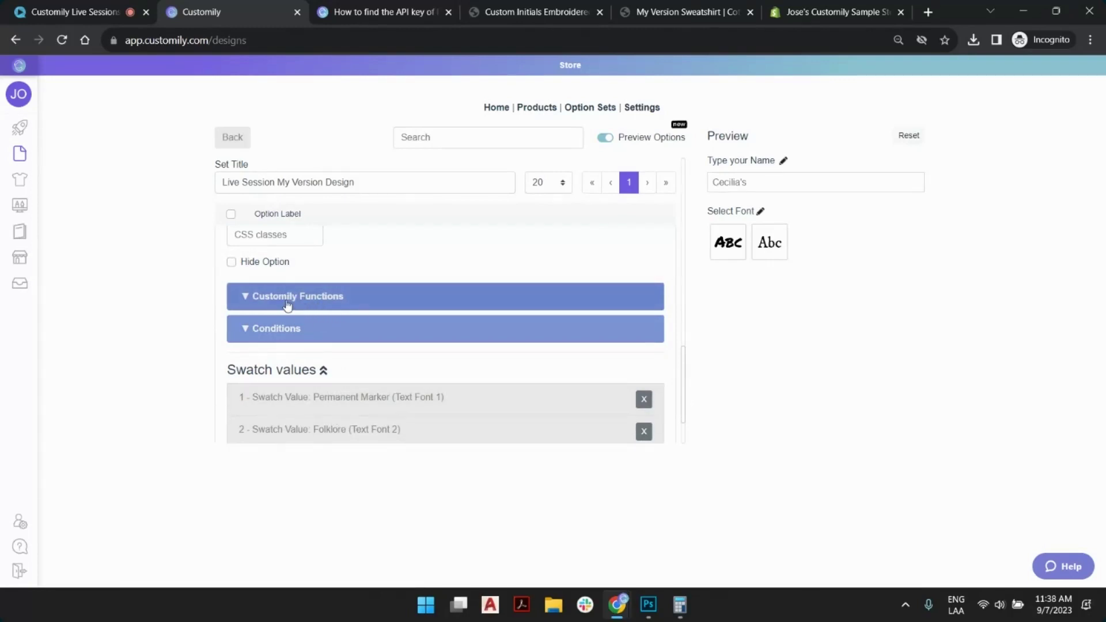
click(328, 298)
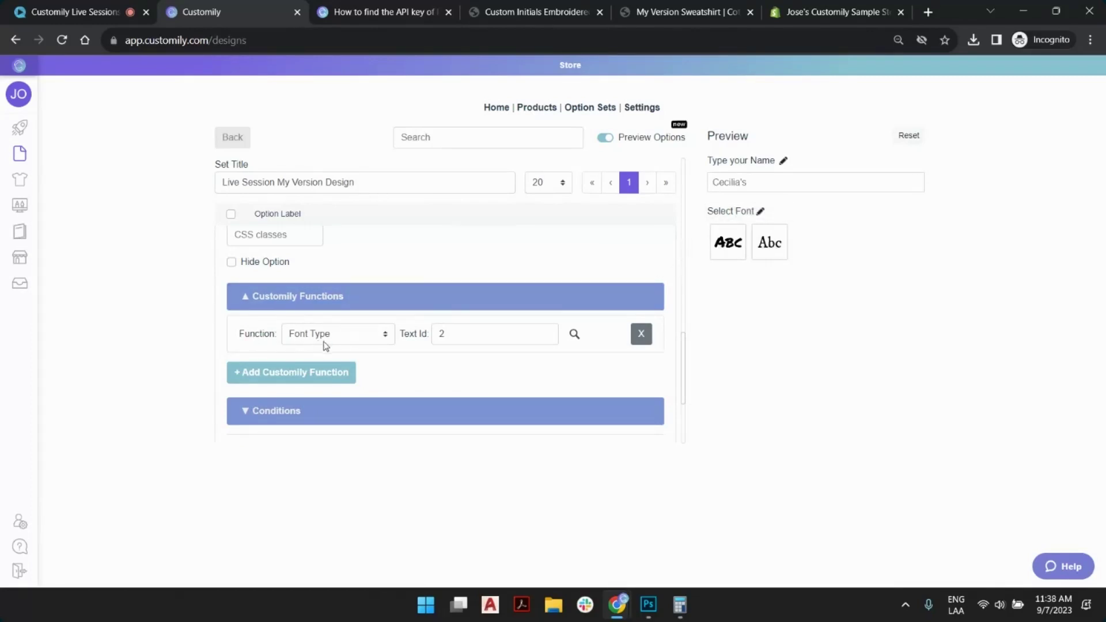
double_click(433, 337)
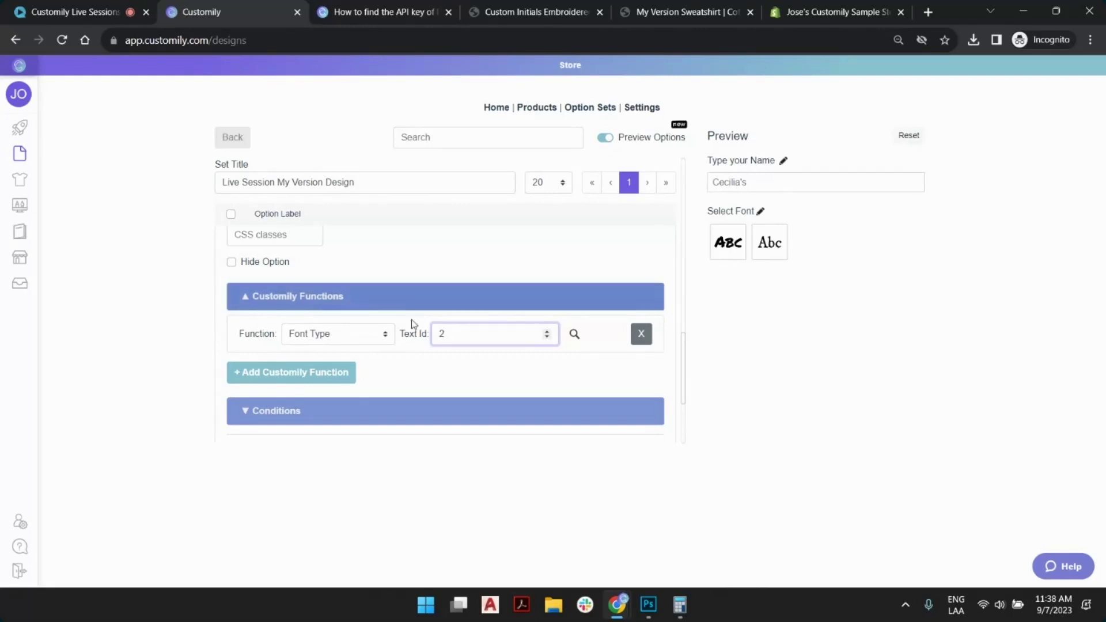
click(337, 370)
click(339, 373)
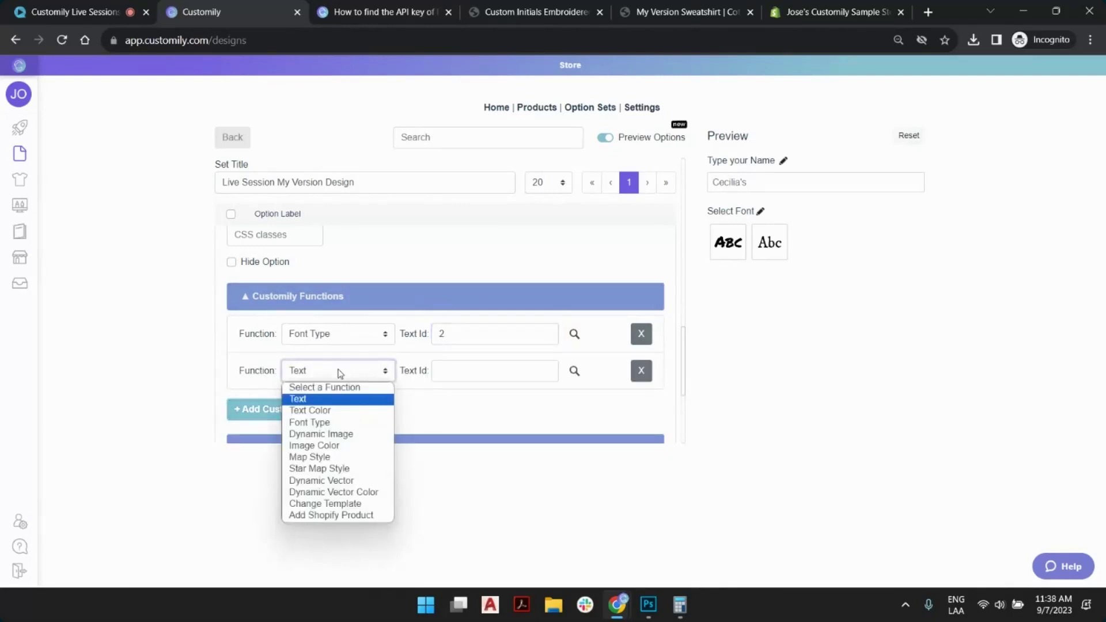
click(323, 418)
click(441, 371)
text(1)
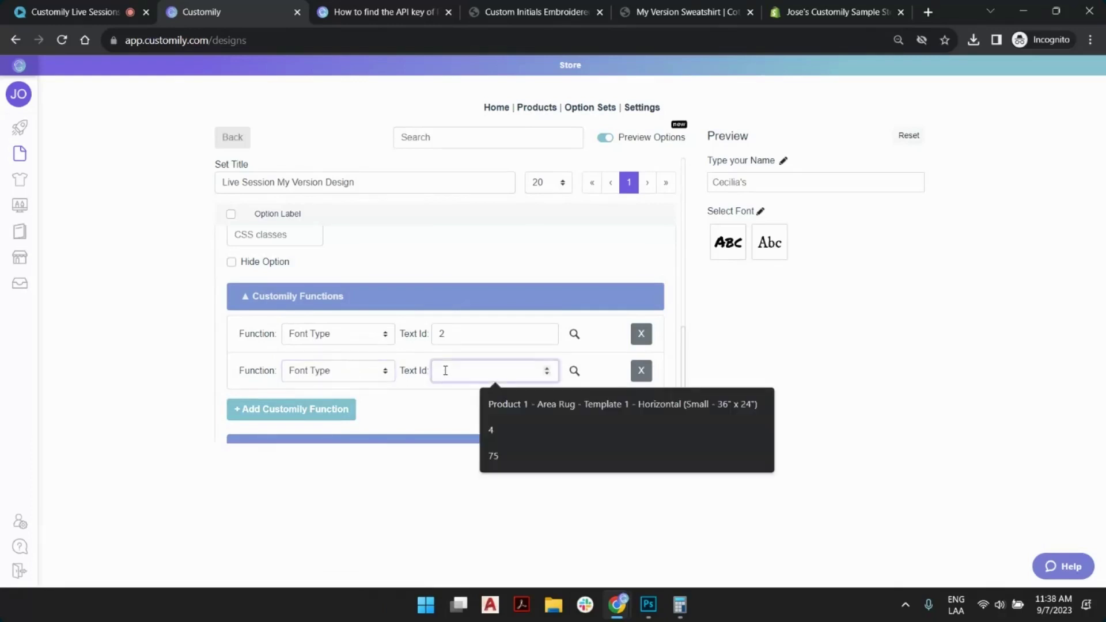
Collapse the Customily functions of the Type your Name option and collapse the option itself.
scroll(370, 348, up, 2)
click(371, 349)
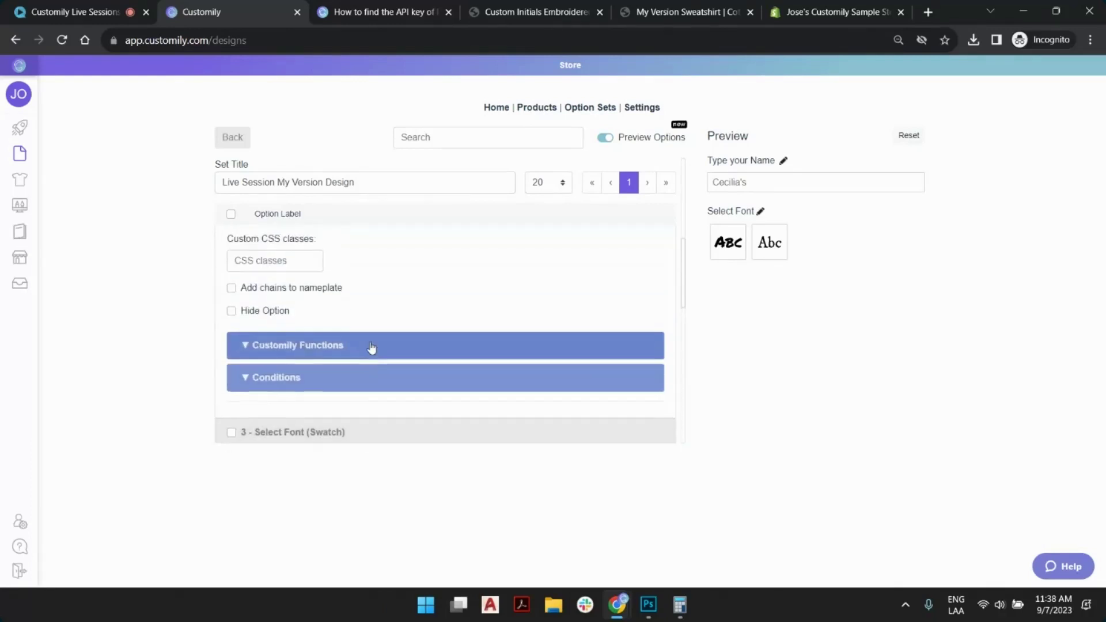
scroll(351, 311, up, 10)
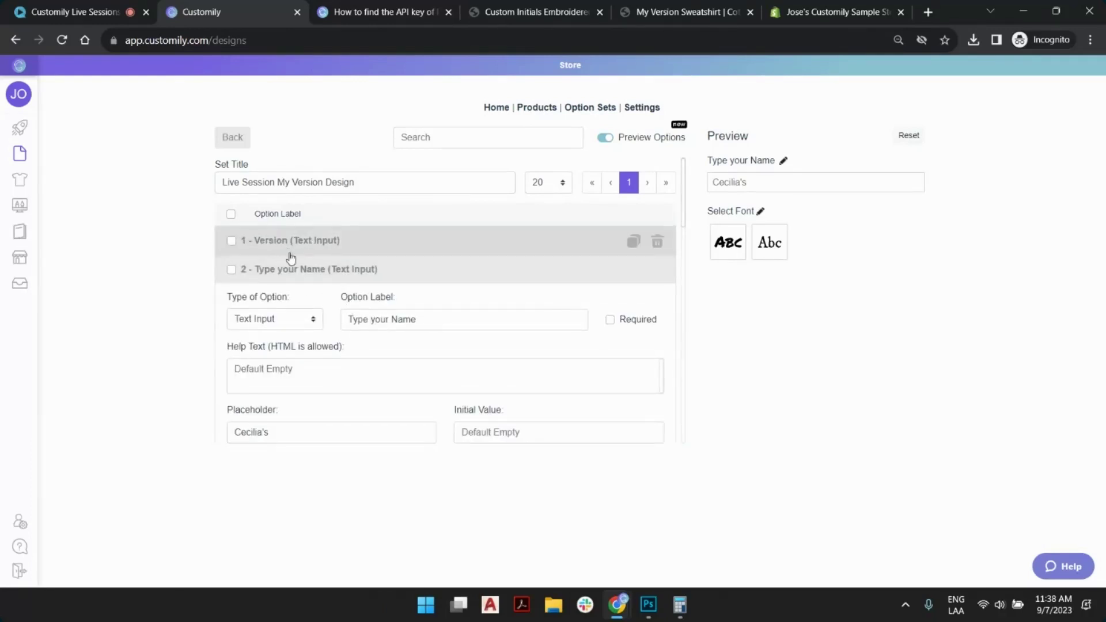
click(311, 276)
Save the option set with the Select Font functions collapsed and show the last page of the design list.
scroll(396, 312, down, 6)
scroll(425, 312, up, 2)
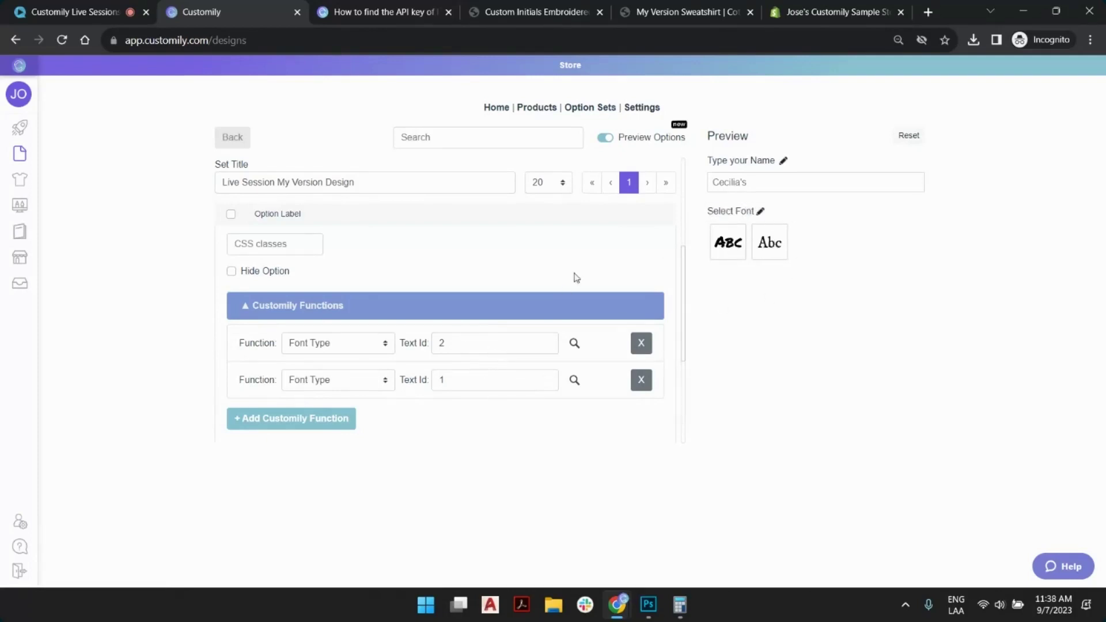
click(494, 318)
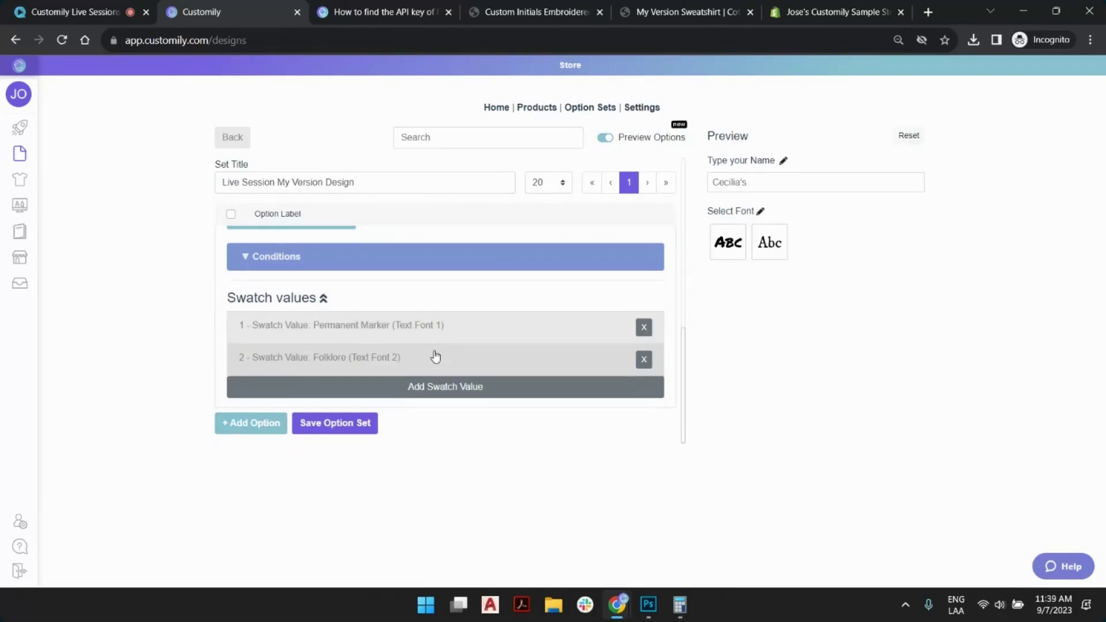
click(346, 425)
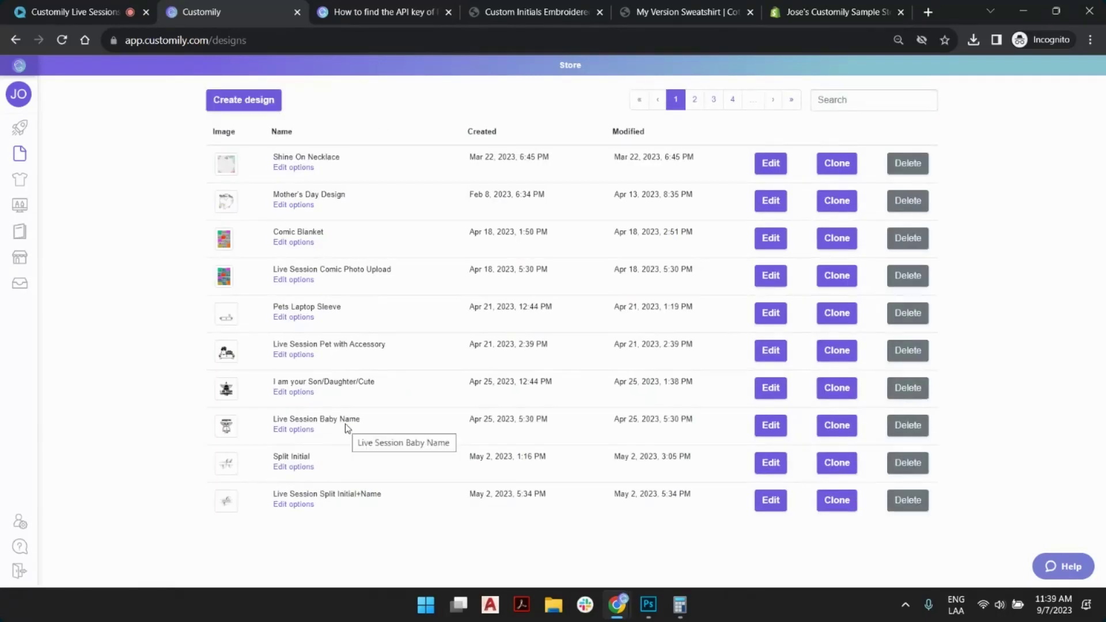
click(791, 100)
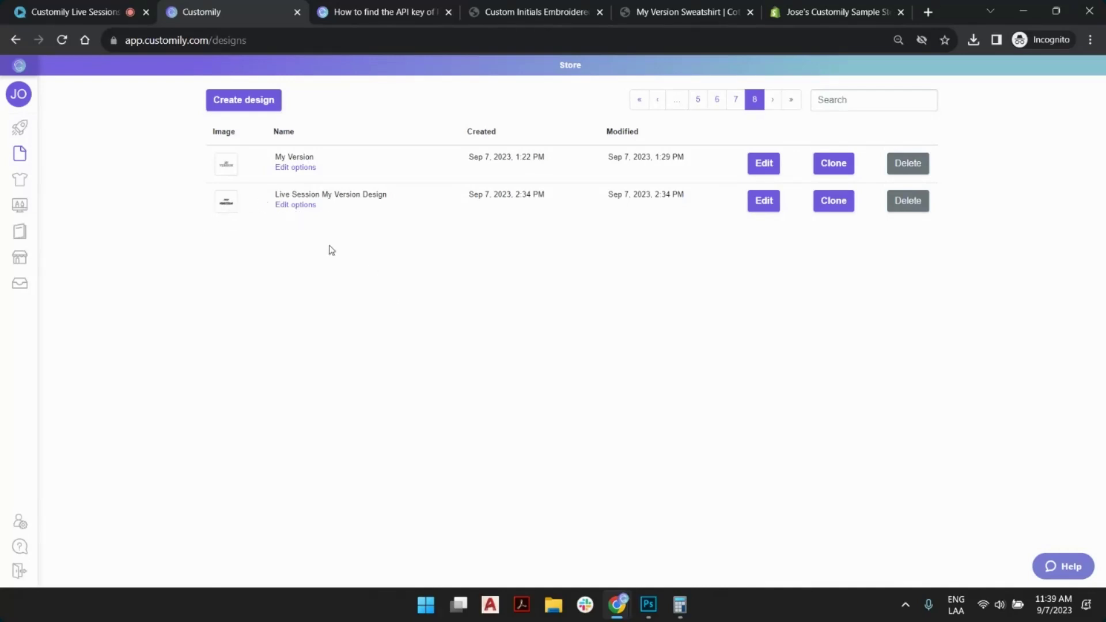
Start creating a new product for the store from the Printful catalog.
click(30, 132)
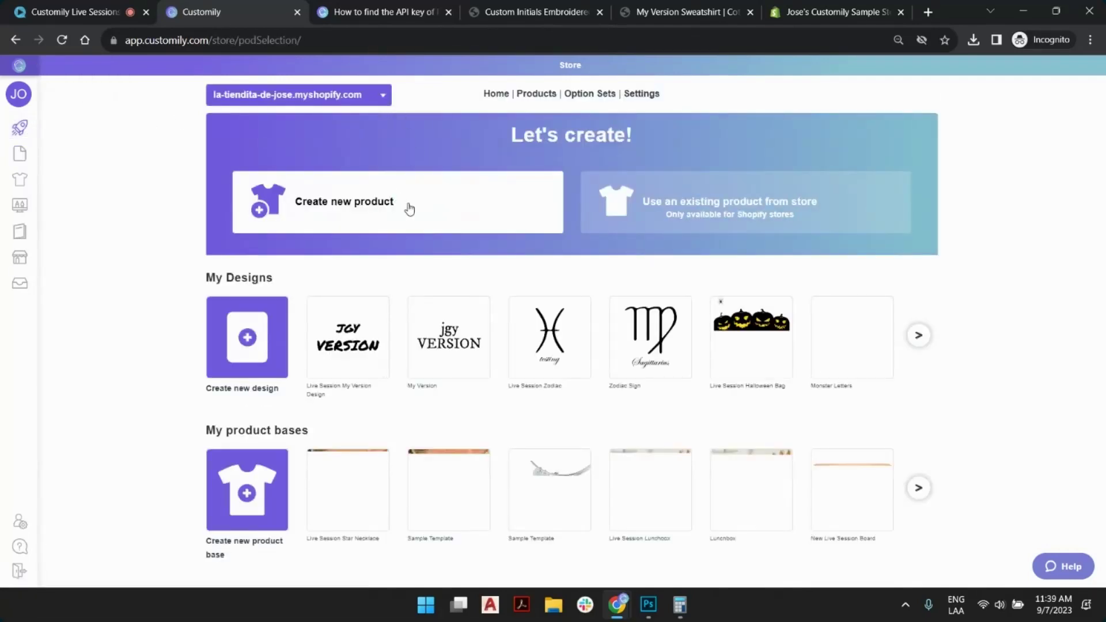
click(412, 208)
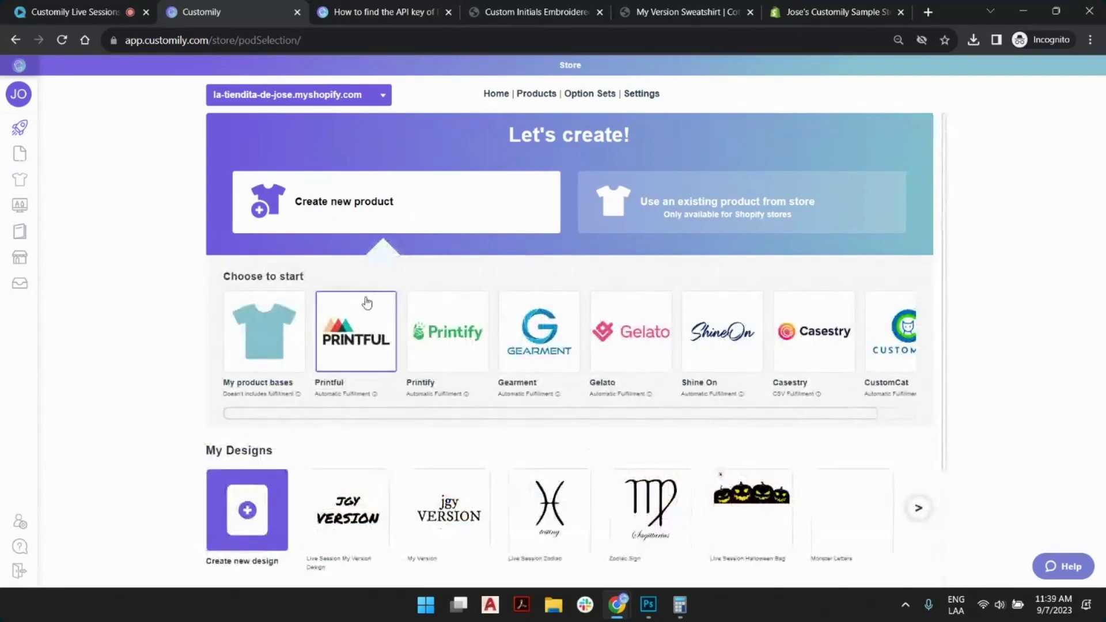
click(359, 342)
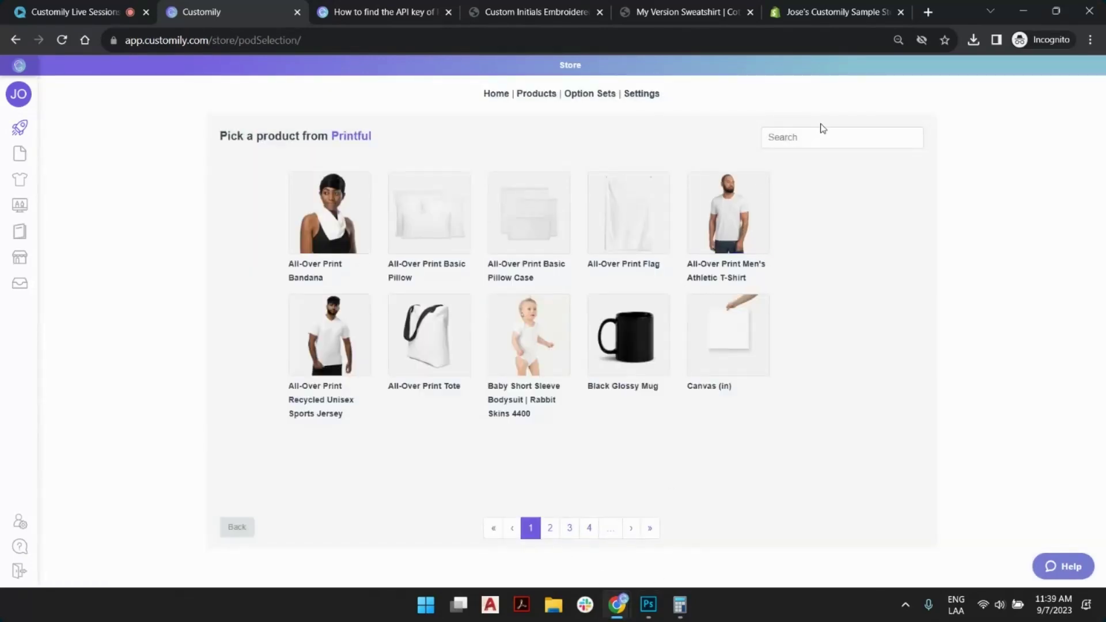
Search the Printful products for "sweatshirt" and pick the Unisex Premium Sweatshirt | Cotton Heritage M2480.
click(818, 138)
text(sweatshirt)
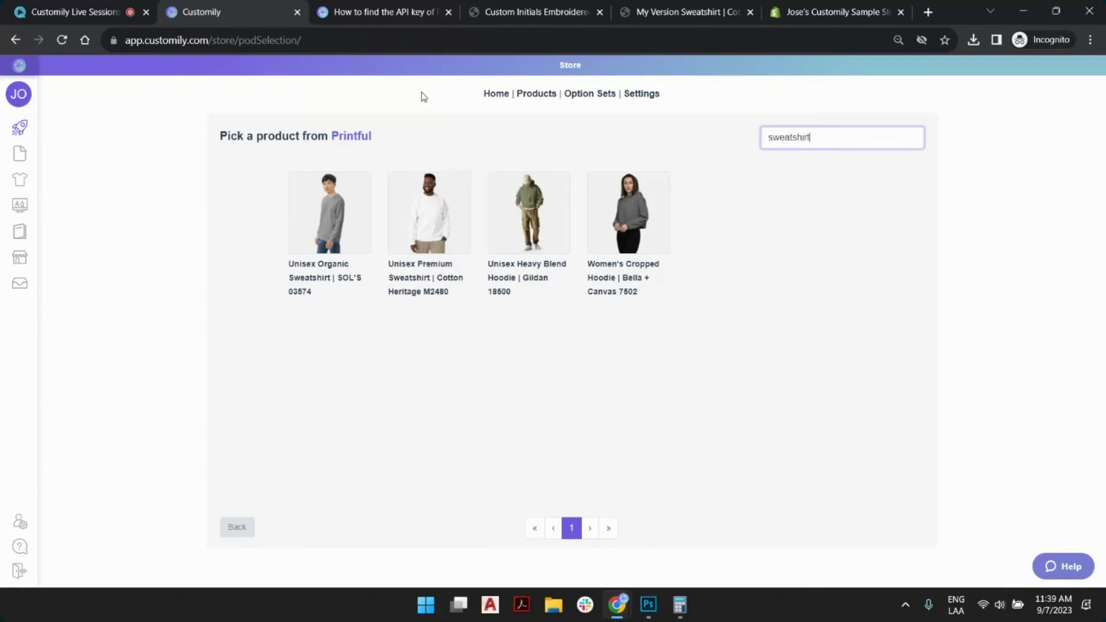
click(430, 208)
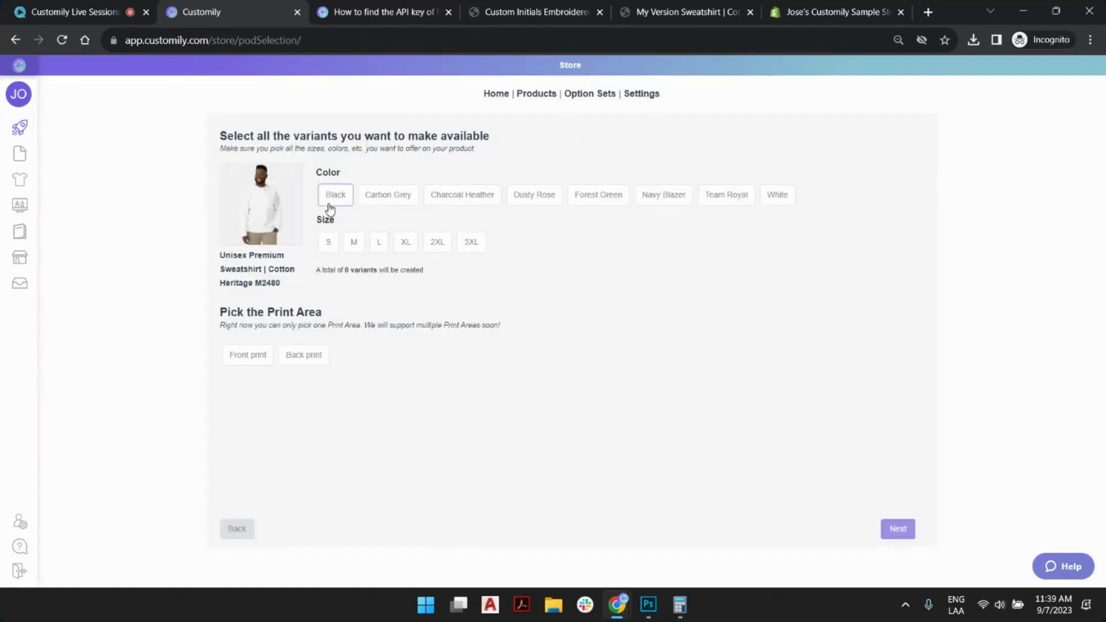
Select the color variants Carbon Grey, Dusty Rose, Forest Green, Team Royal and White for the sweatshirt.
click(387, 194)
click(544, 196)
click(598, 195)
click(727, 194)
click(777, 195)
Select all sweatshirt sizes, S, M, L, XL, 2XL and 3XL, as available variants.
click(471, 242)
click(437, 242)
click(405, 242)
click(353, 242)
click(331, 244)
click(379, 241)
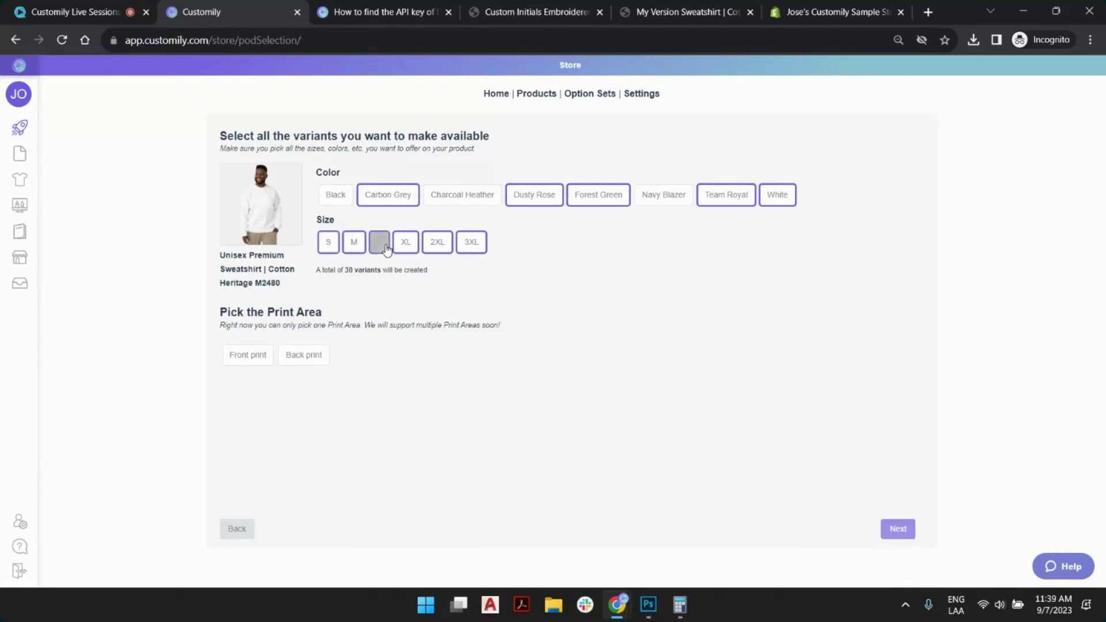
Choose the front print area and apply the Live Session My Version Design from your own designs.
click(247, 354)
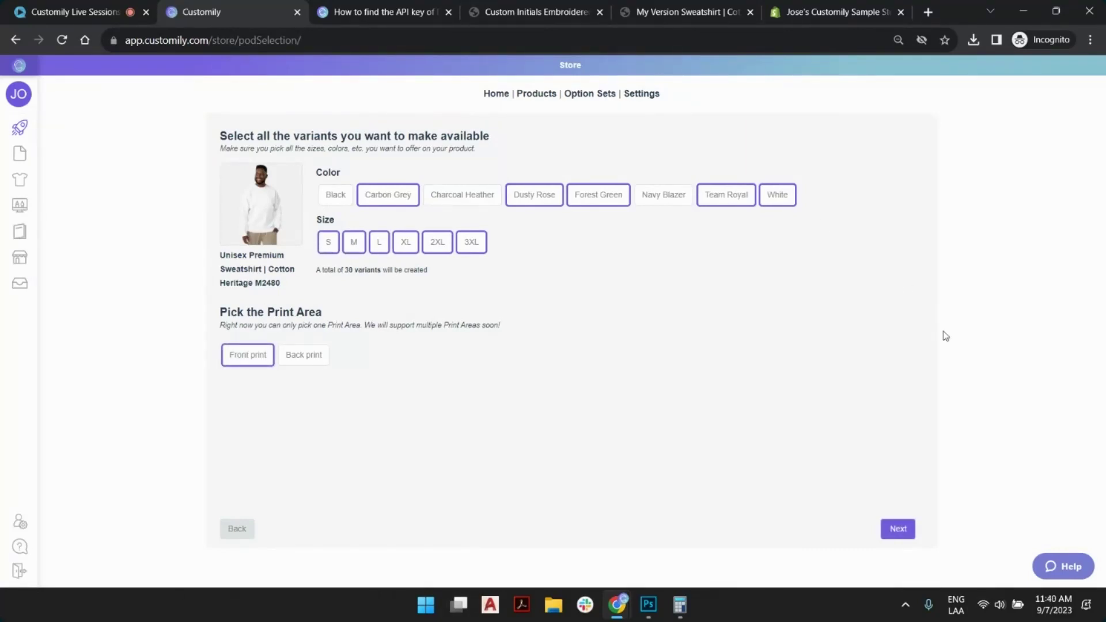
click(902, 531)
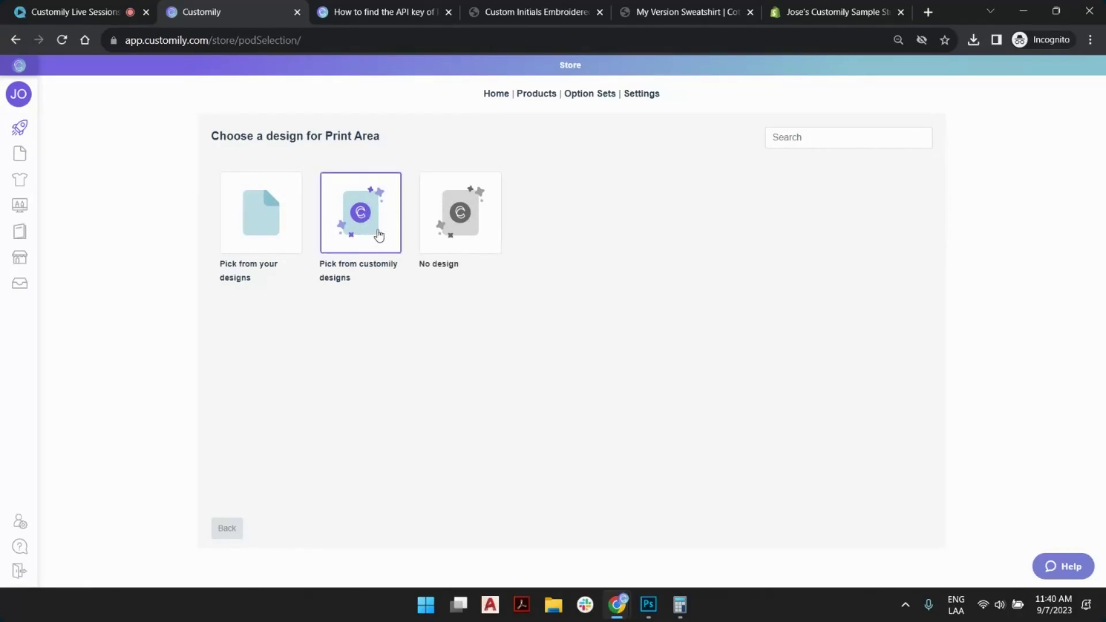
click(262, 222)
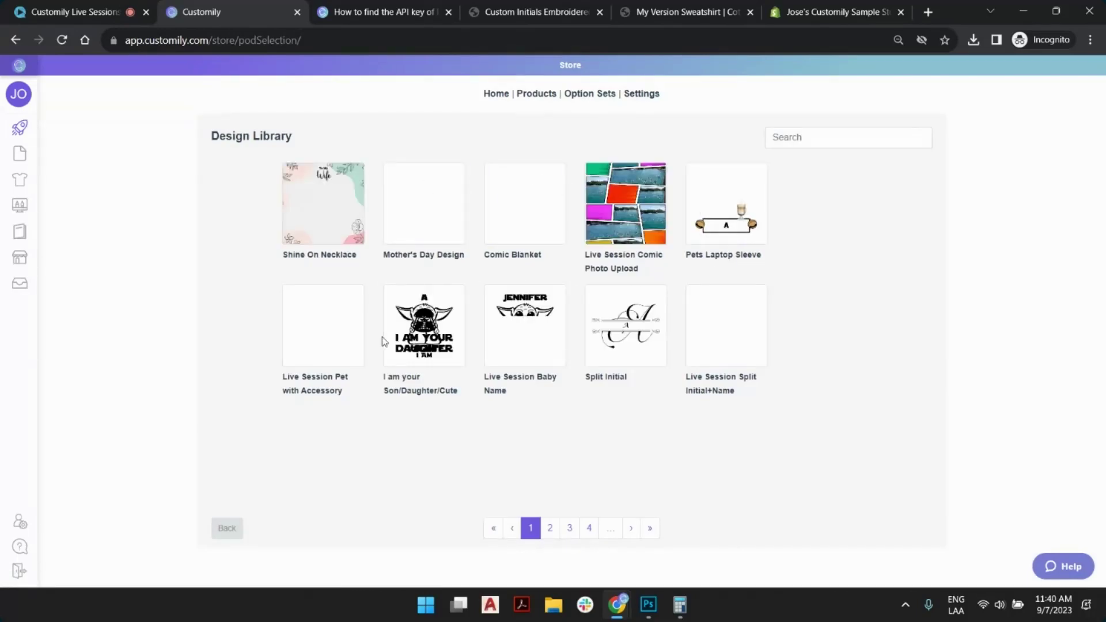
click(650, 528)
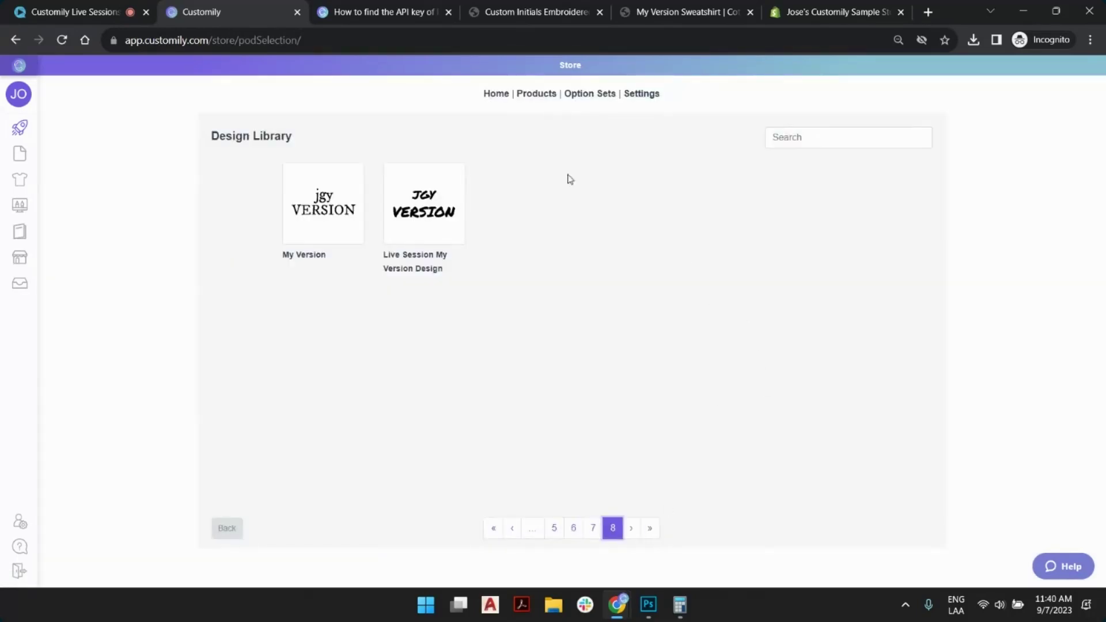
click(440, 218)
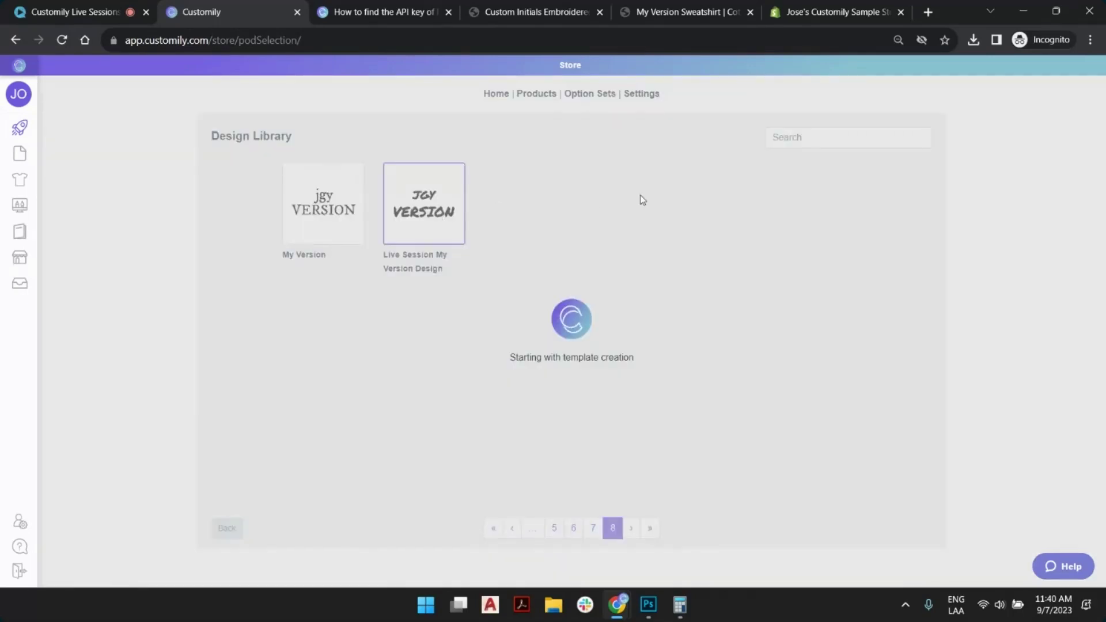
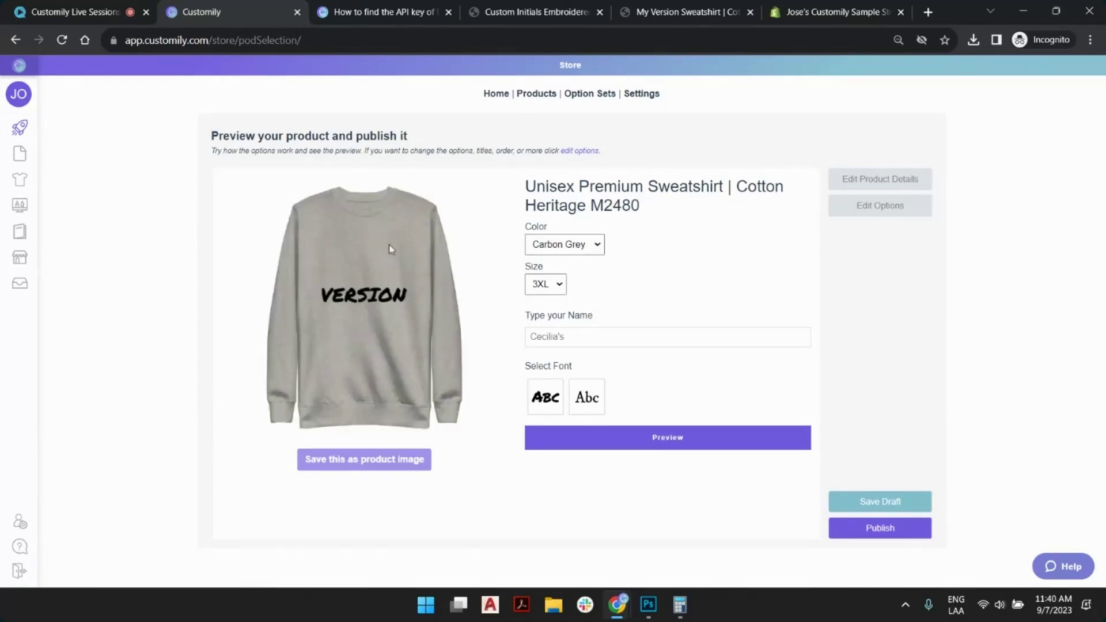
Preview the sweatshirt design in Dusty Rose, Forest Green, Team Royal and White.
click(598, 244)
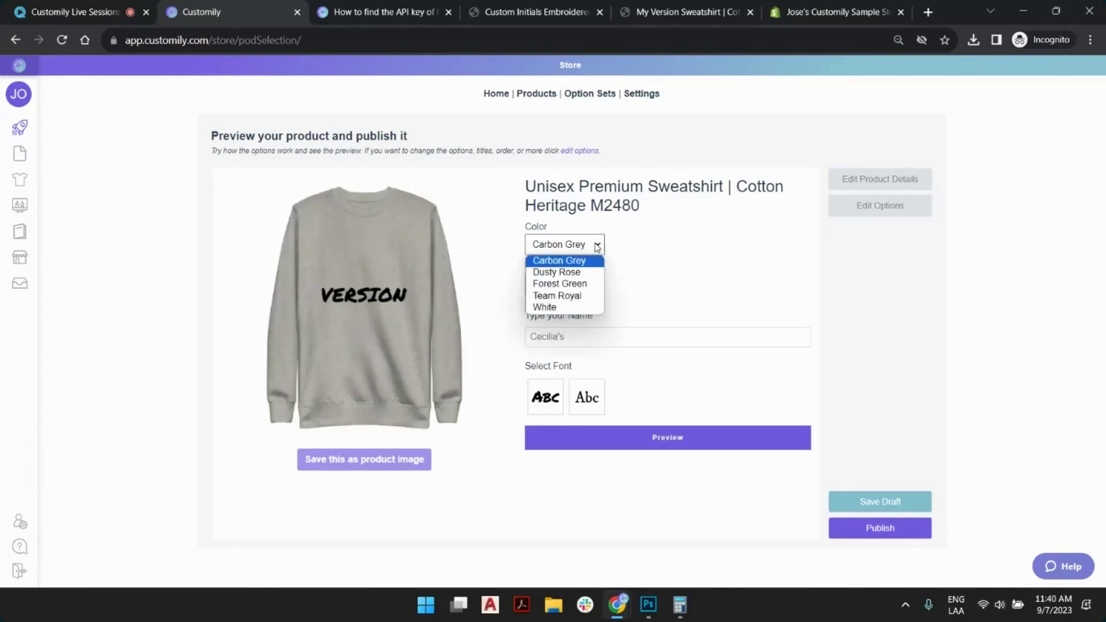
click(587, 270)
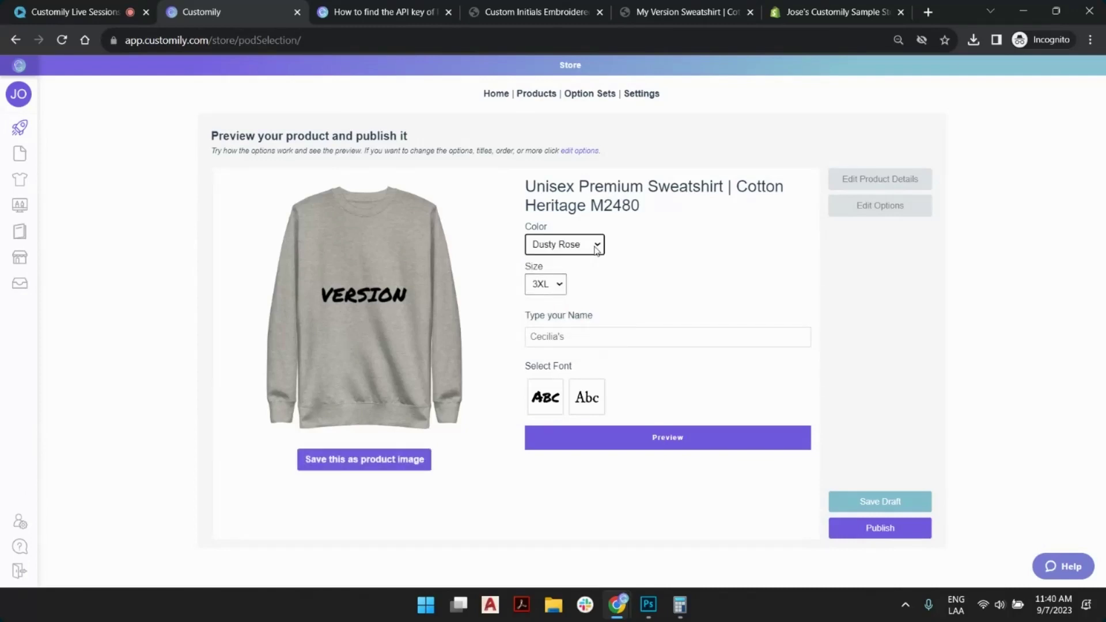
click(598, 244)
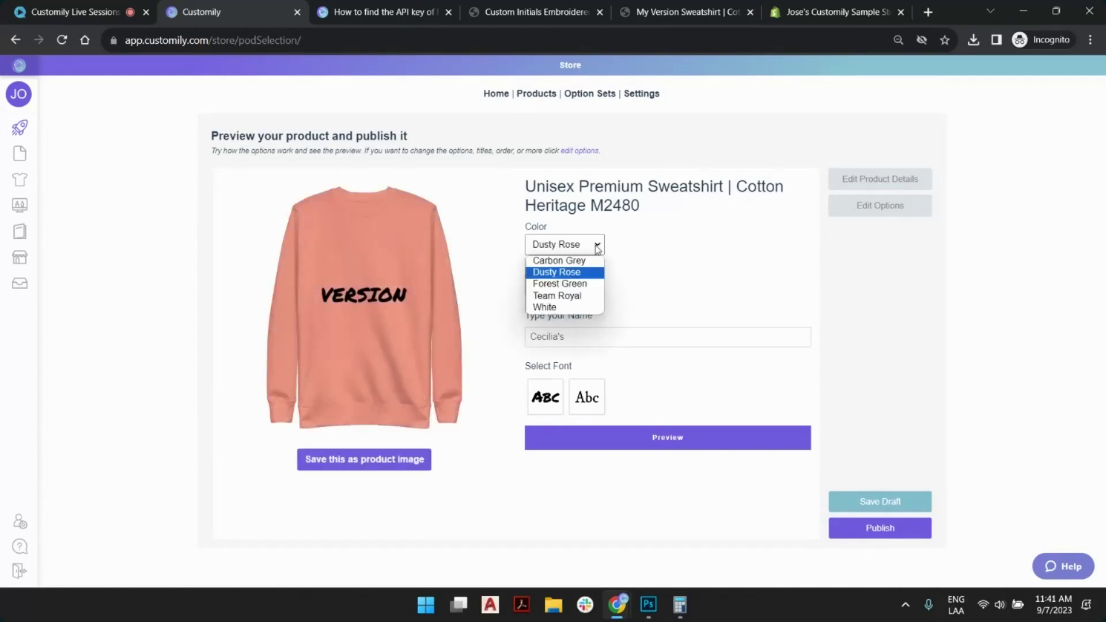
click(583, 283)
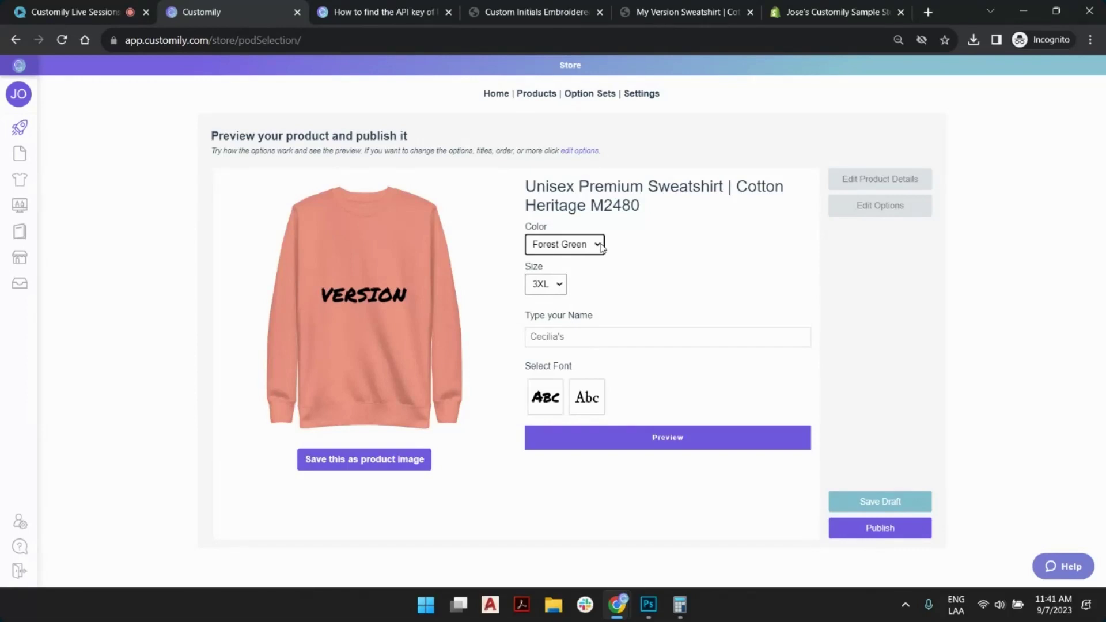
click(599, 246)
click(592, 296)
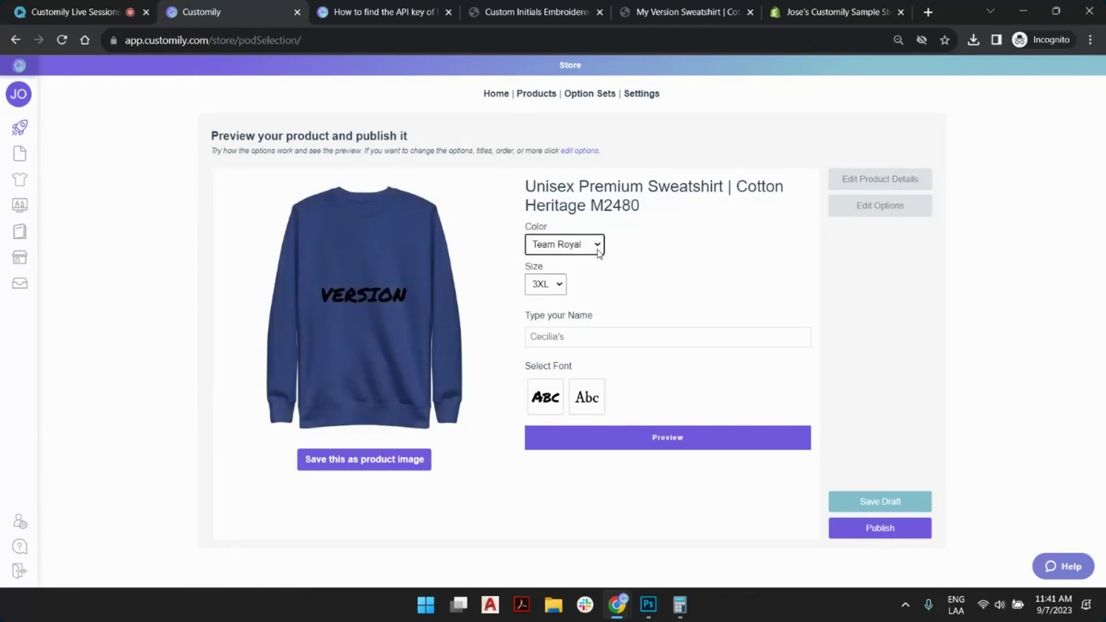
click(598, 245)
click(583, 309)
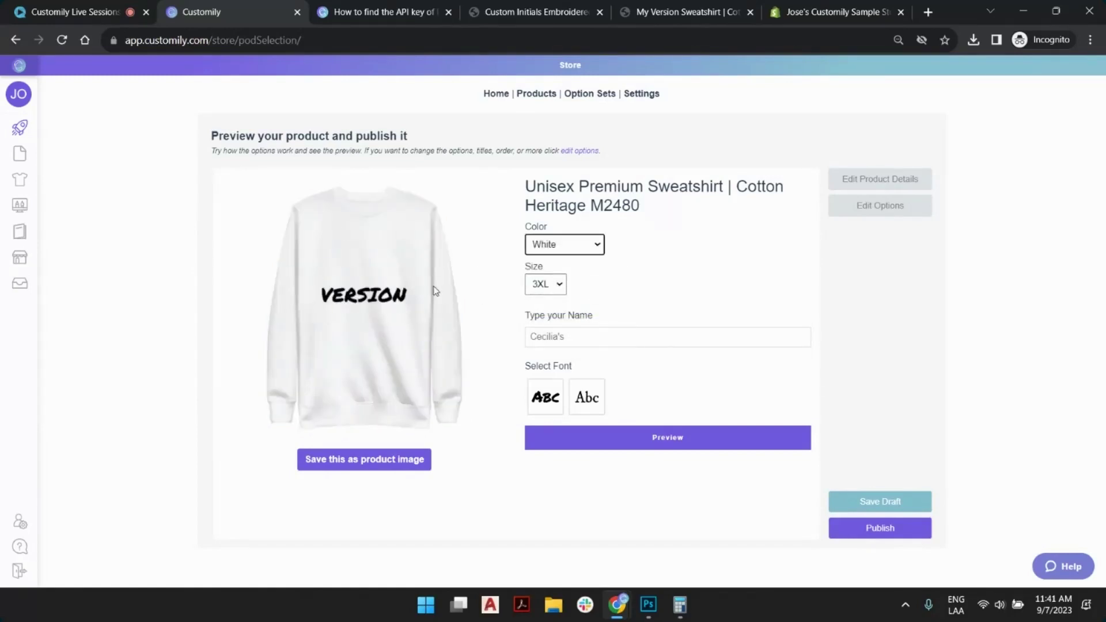
Set the previewed sweatshirt's color to Dusty Rose and its size to M.
click(562, 250)
click(563, 274)
click(558, 286)
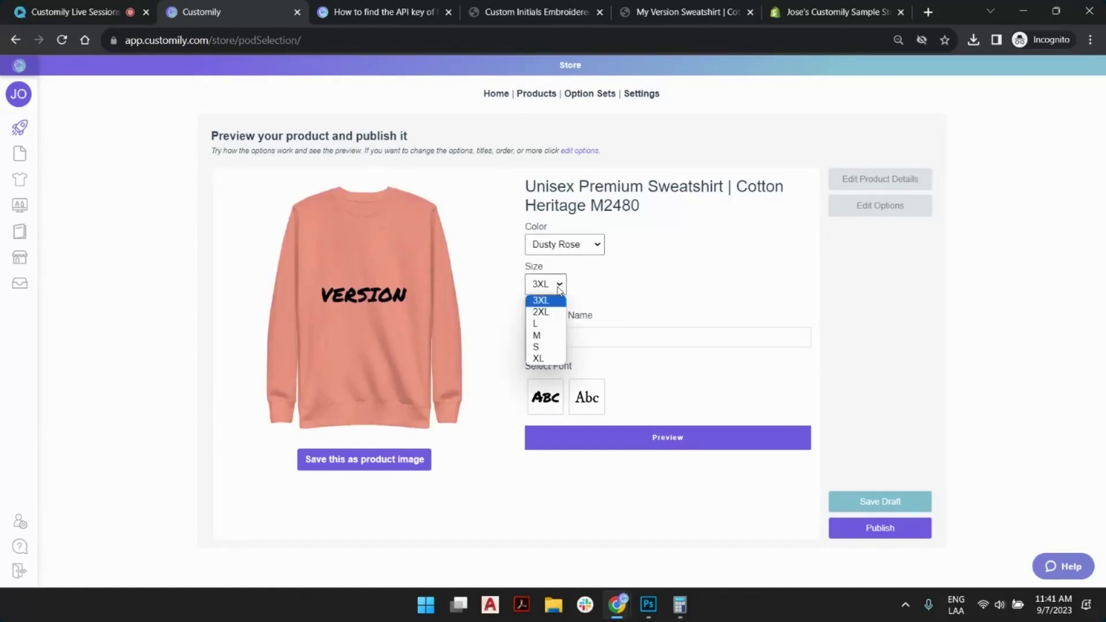
click(555, 335)
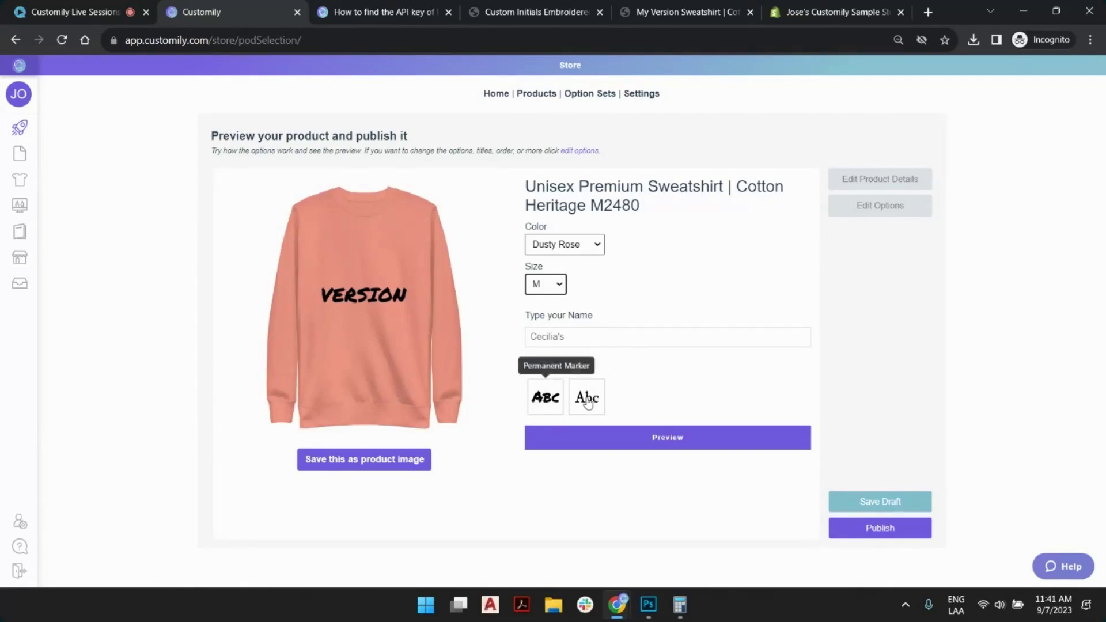
Personalize the preview with the sample first name in the Folklore font and save it as the product image.
click(574, 336)
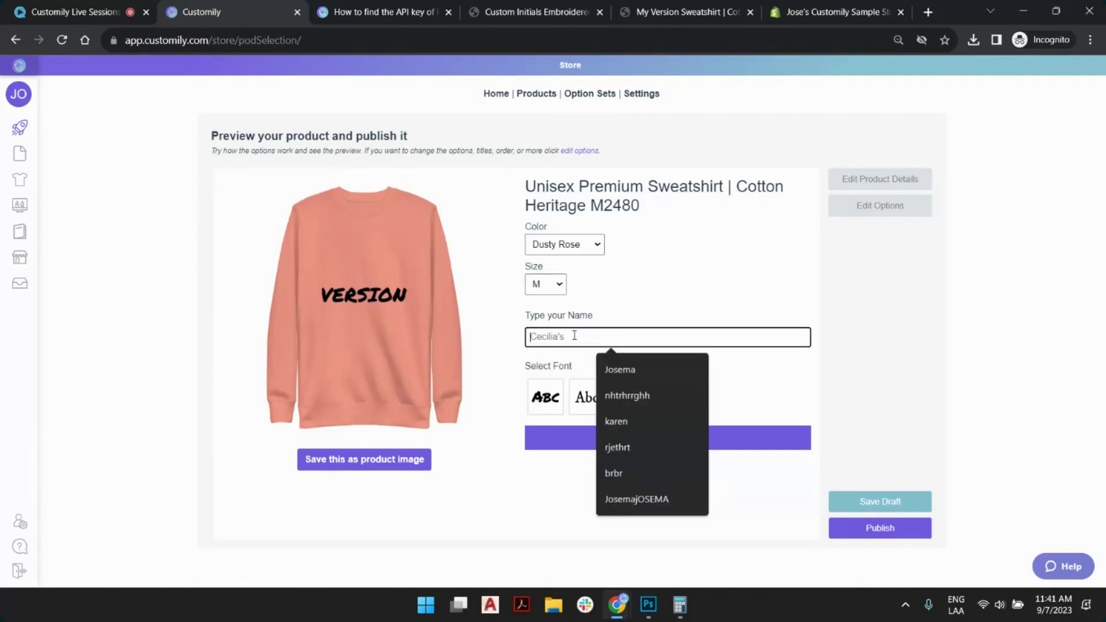
text(Cecilia's)
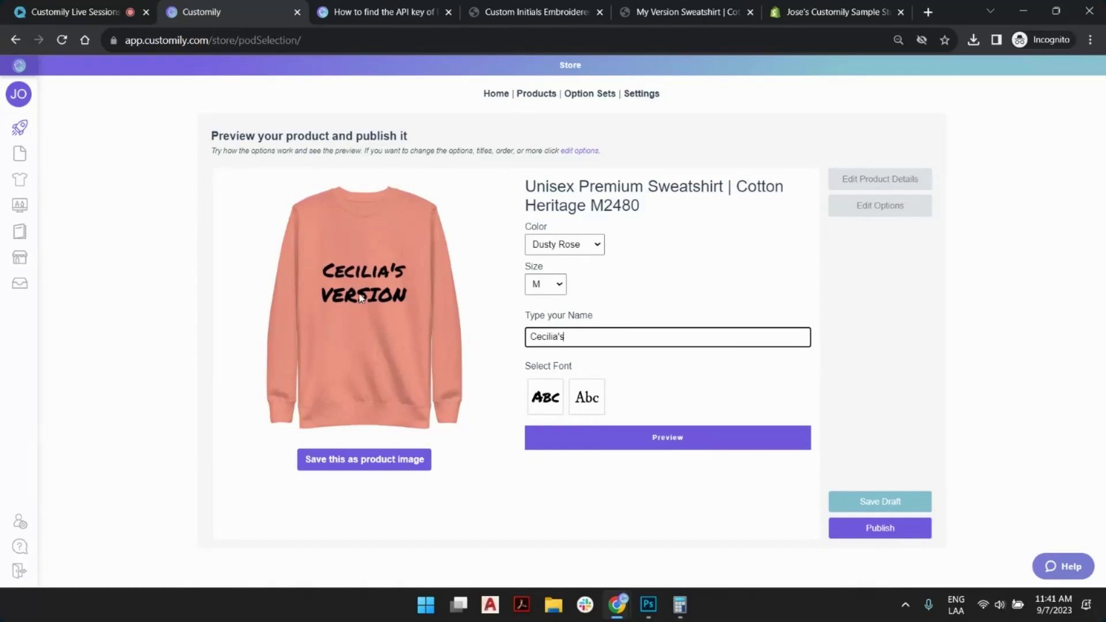
click(594, 397)
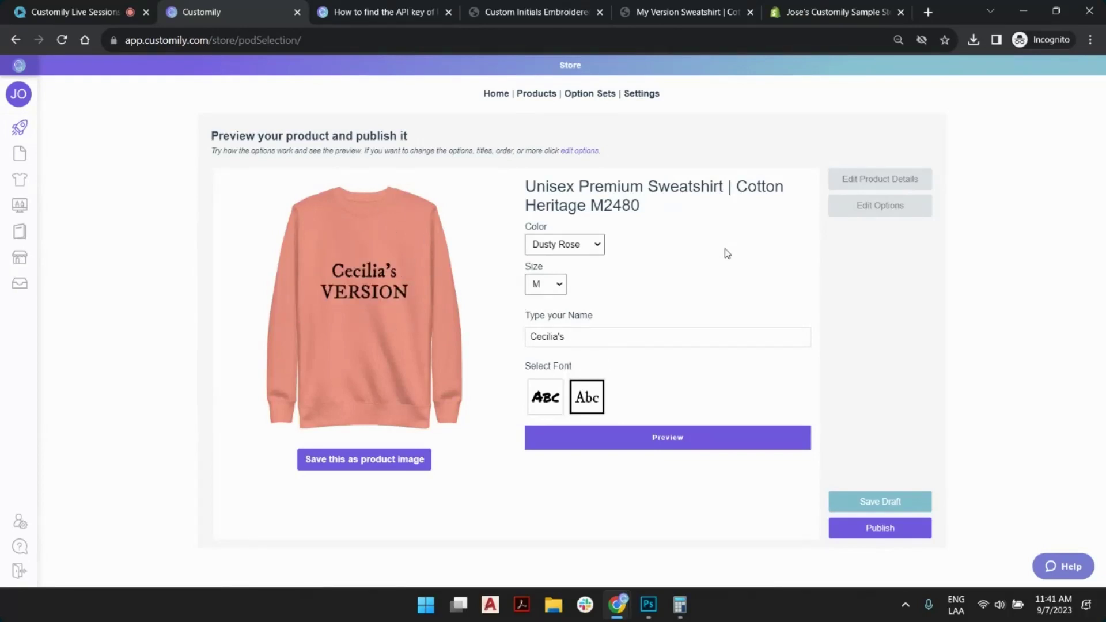
click(391, 470)
Open the product details for editing and change the title to "Live Session My Version Sweatshirt".
drag(661, 213, 523, 196)
click(533, 195)
drag(632, 207, 530, 186)
click(549, 188)
click(857, 182)
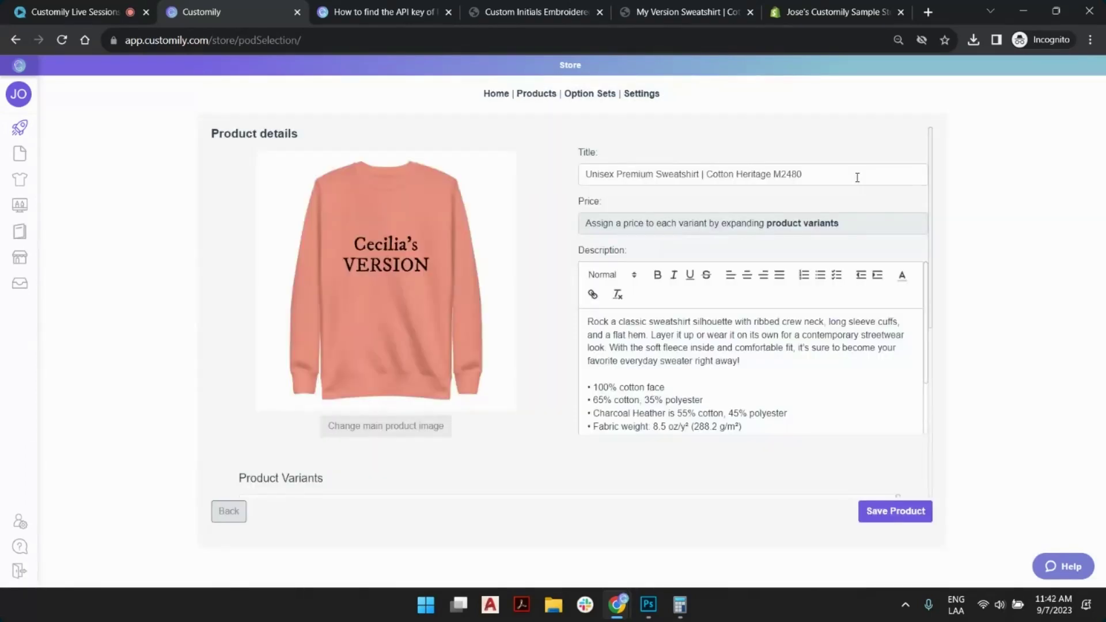
drag(833, 172, 581, 175)
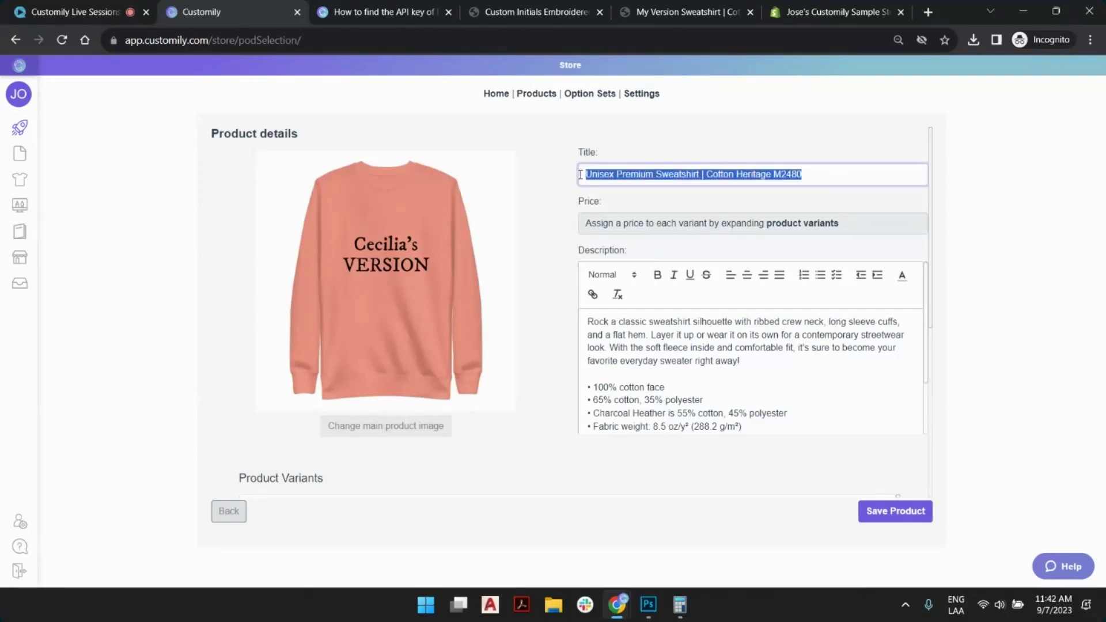
text(U)
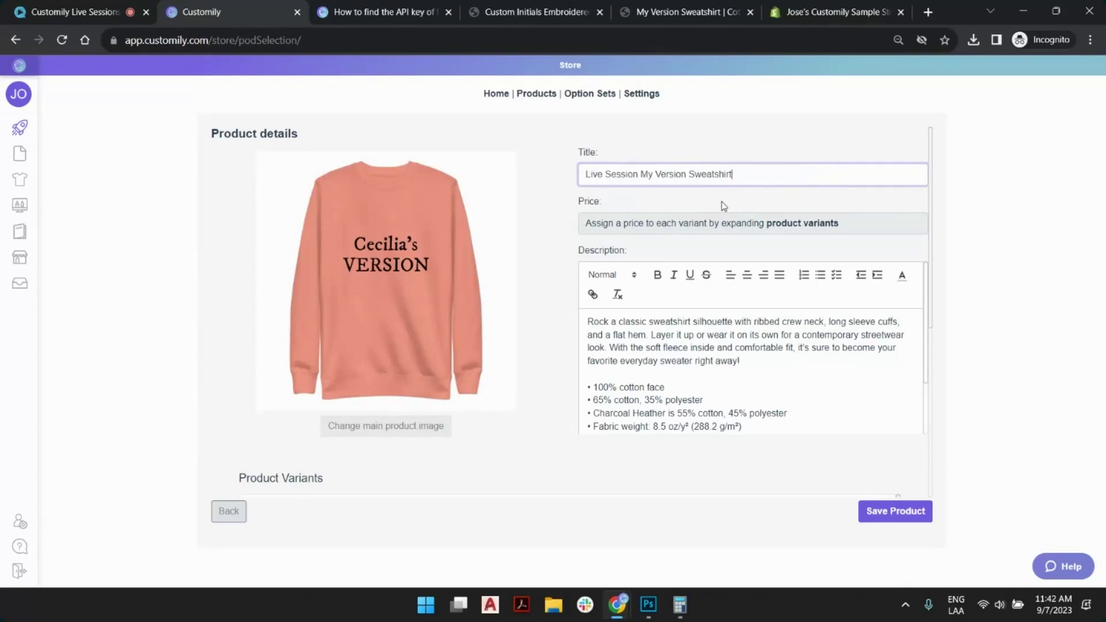
Review the description and variant prices, save the product details and publish the sweatshirt to the store.
scroll(689, 263, down, 1)
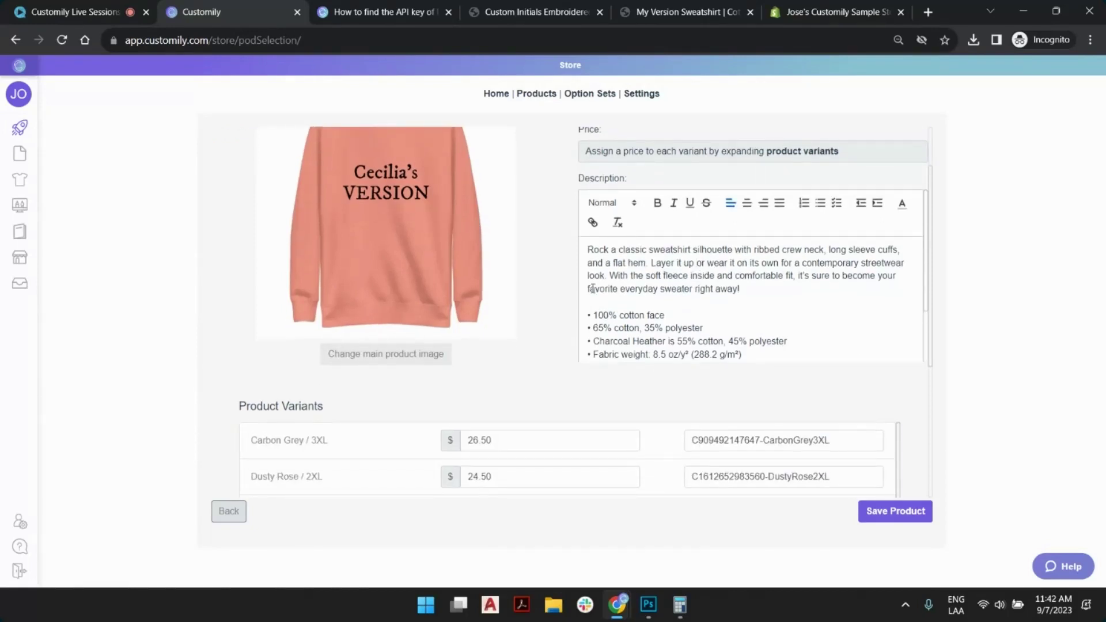
scroll(593, 288, down, 3)
scroll(573, 403, down, 2)
scroll(506, 311, down, 4)
scroll(510, 320, down, 10)
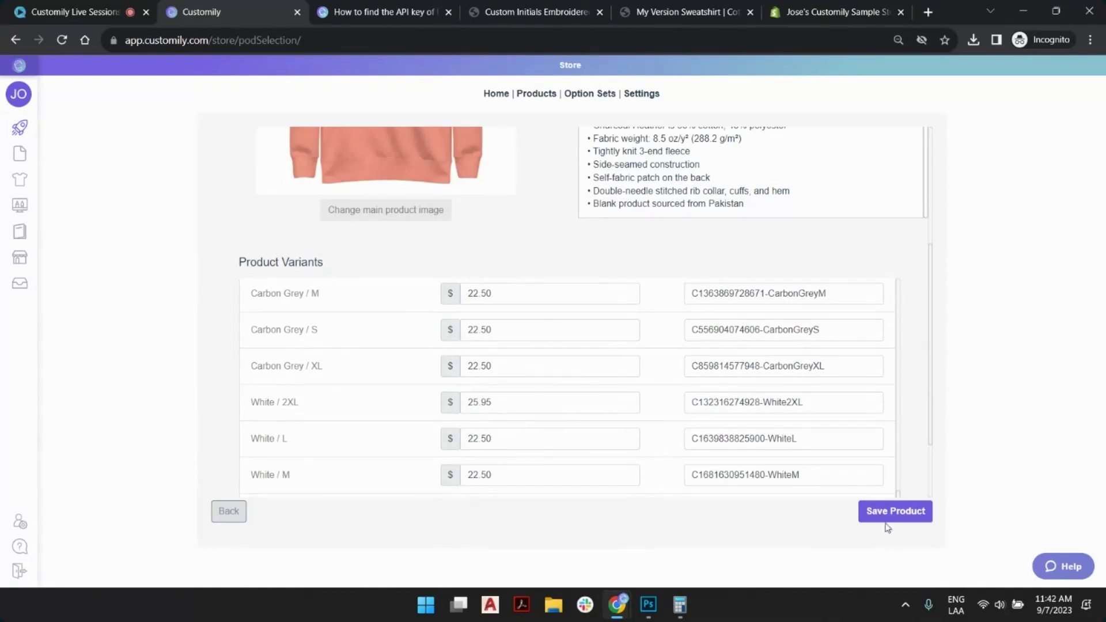
click(893, 515)
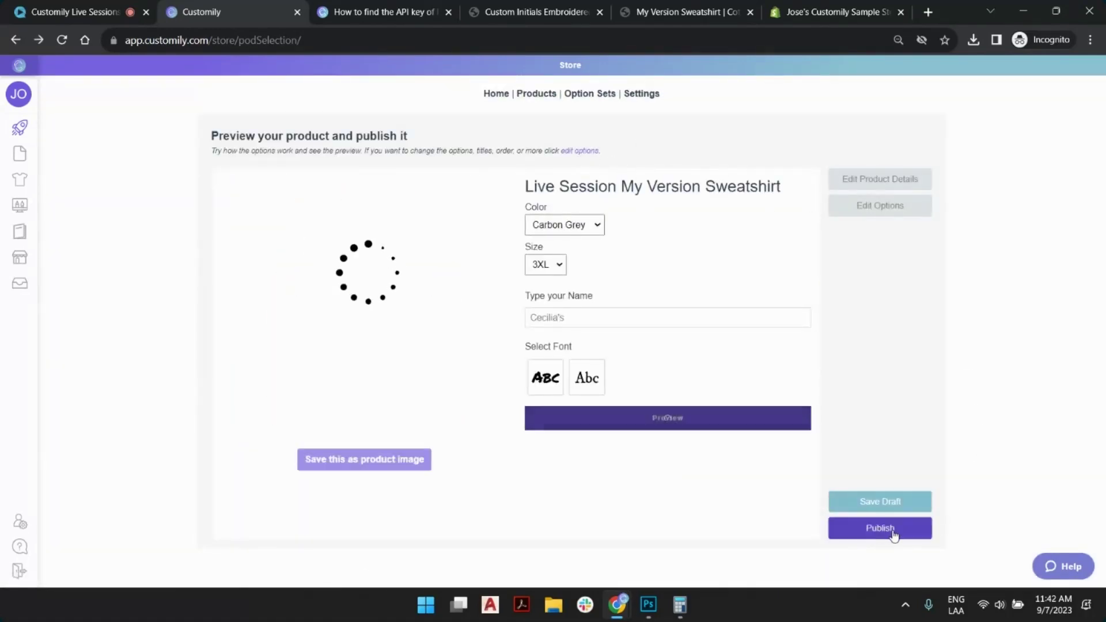
click(894, 534)
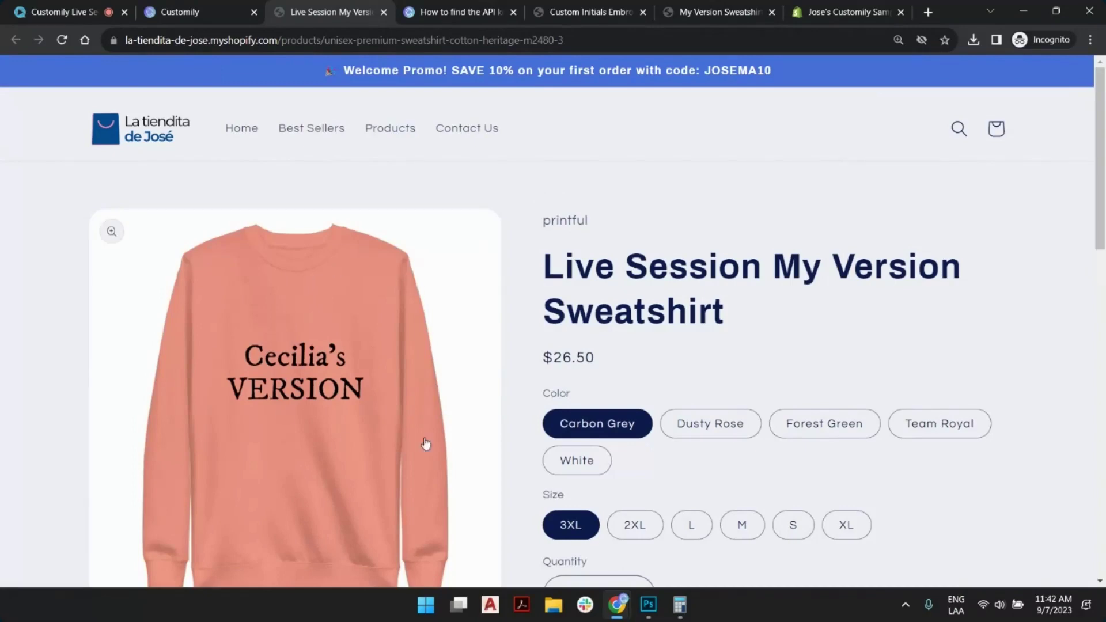
On the published product page, choose the White color and enter a possessive first name as the personalization.
scroll(749, 260, down, 1)
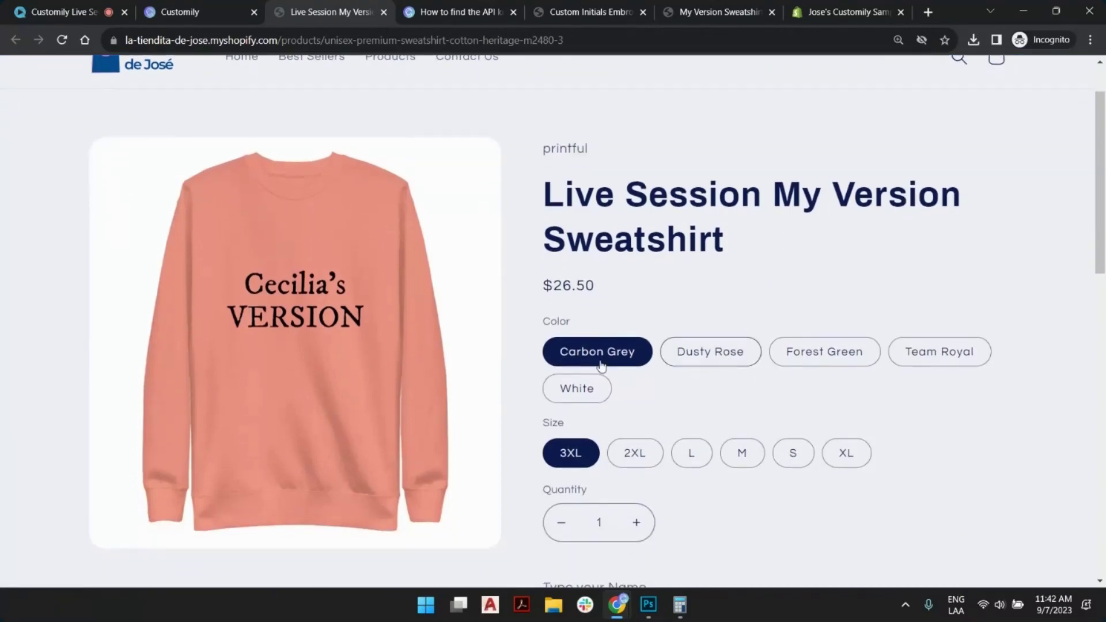
click(591, 391)
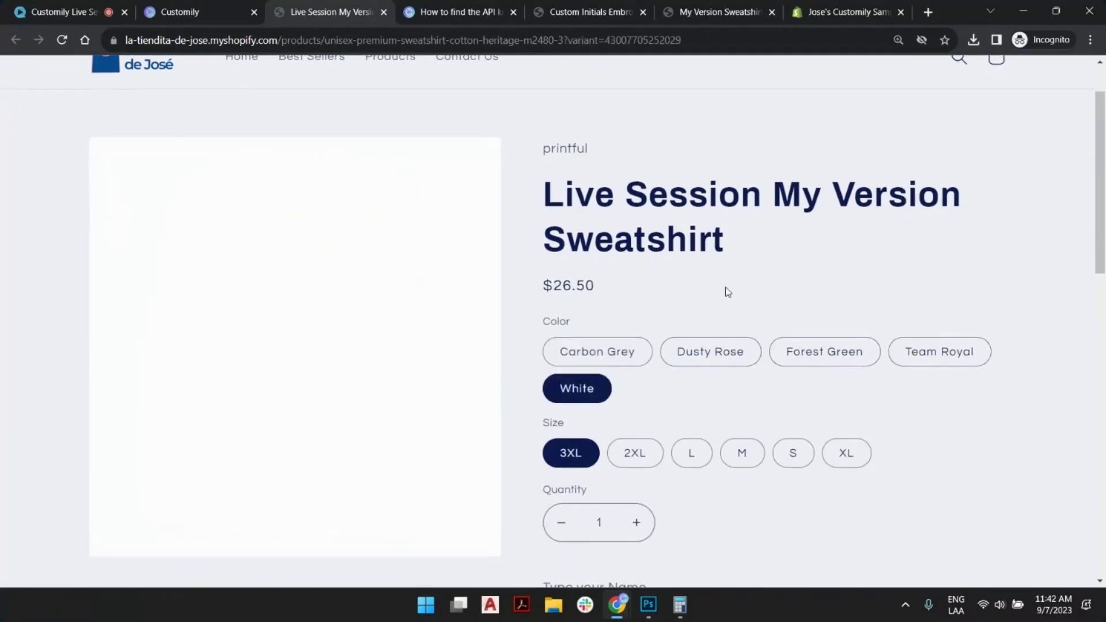
scroll(726, 291, down, 3)
scroll(728, 292, down, 2)
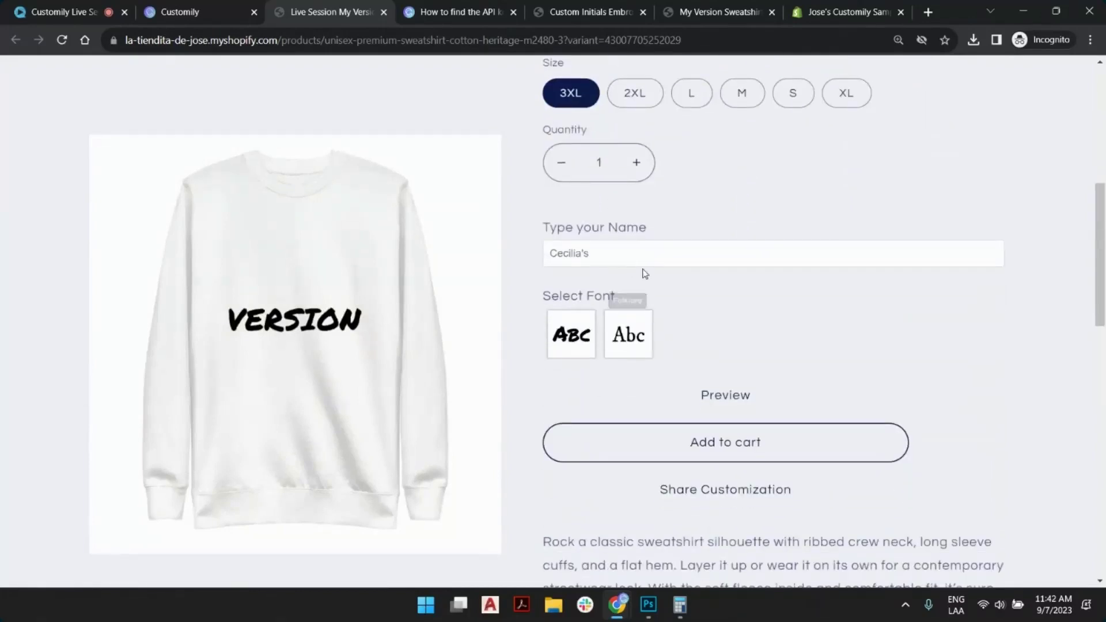
click(640, 254)
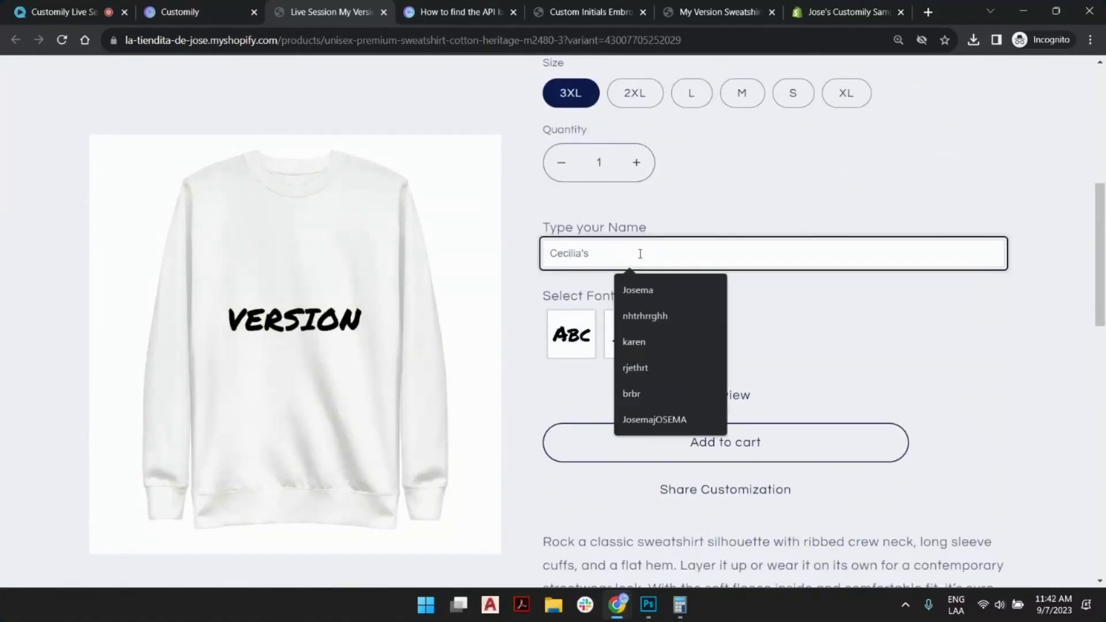
text(Morena's)
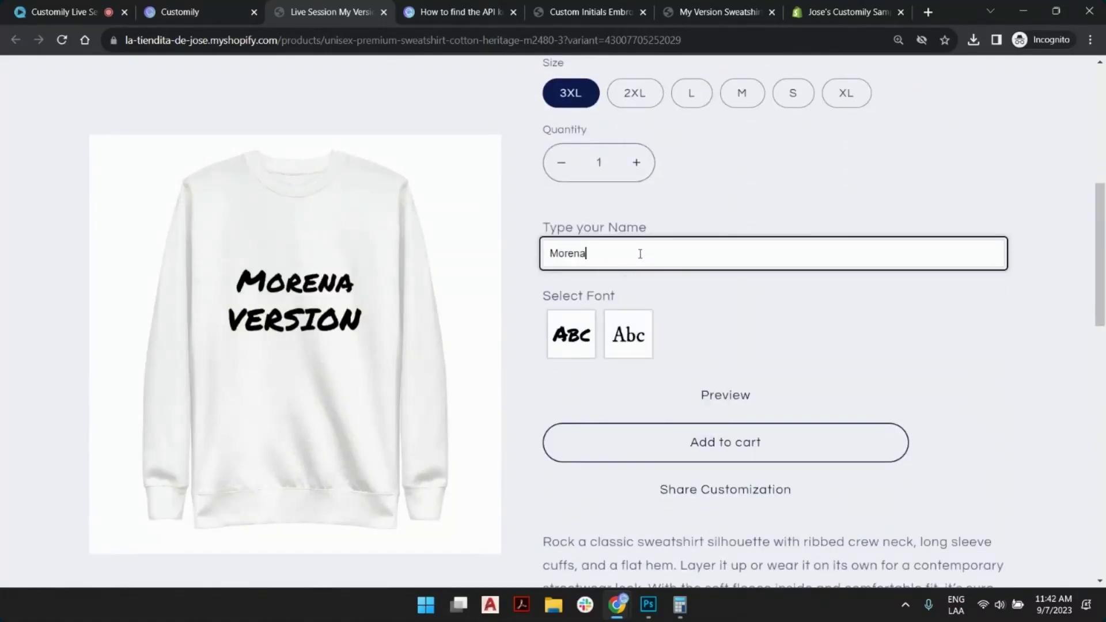
Compare the Folklore and Permanent Marker fonts on the personalized sweatshirt, finishing with Permanent Marker.
click(643, 341)
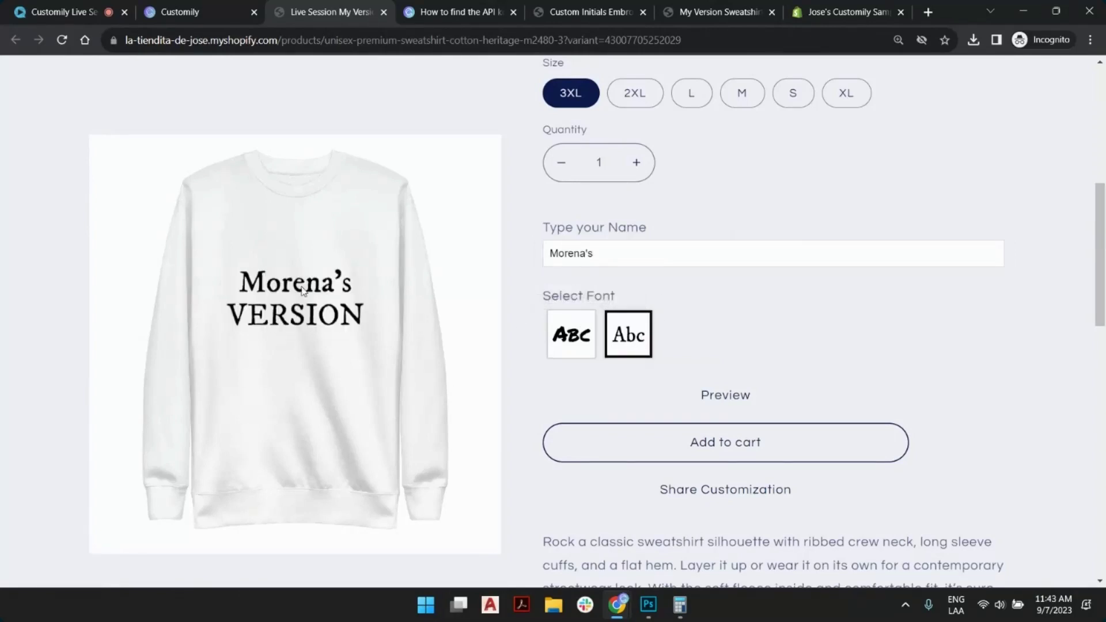
click(566, 343)
click(636, 333)
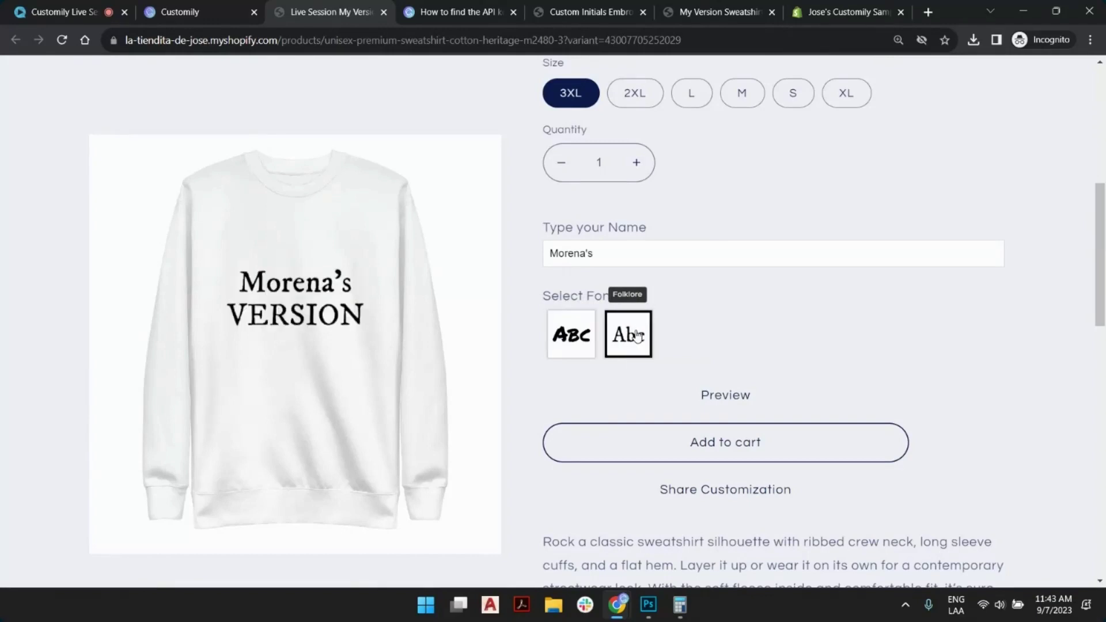
click(595, 344)
Change the personalized sweatshirt's color to Forest Green.
scroll(747, 315, up, 5)
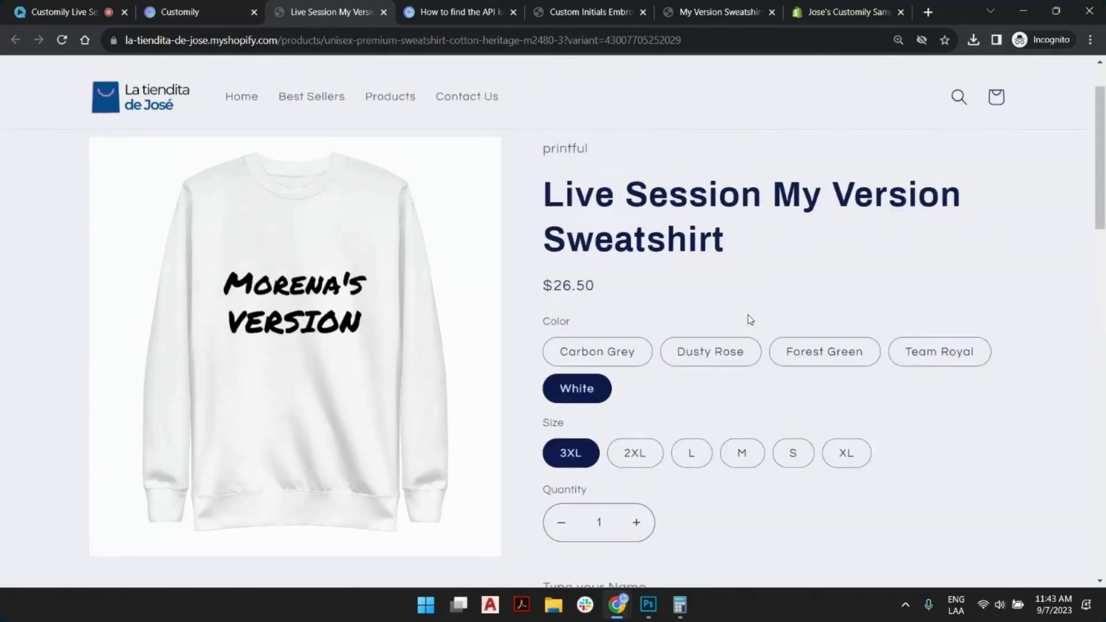
click(833, 369)
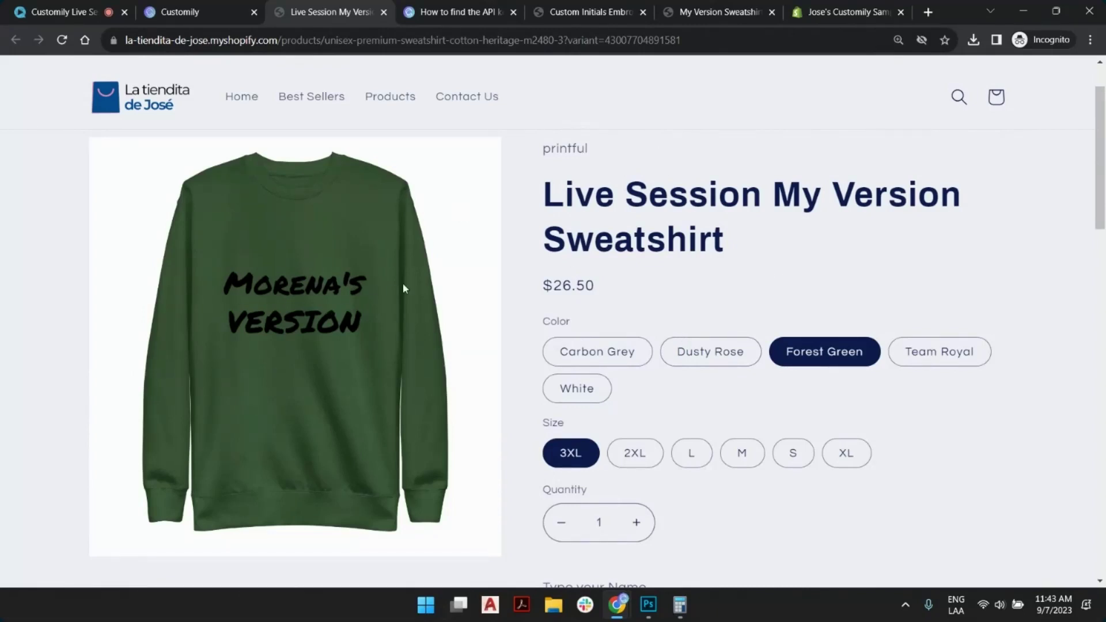
scroll(669, 300, up, 2)
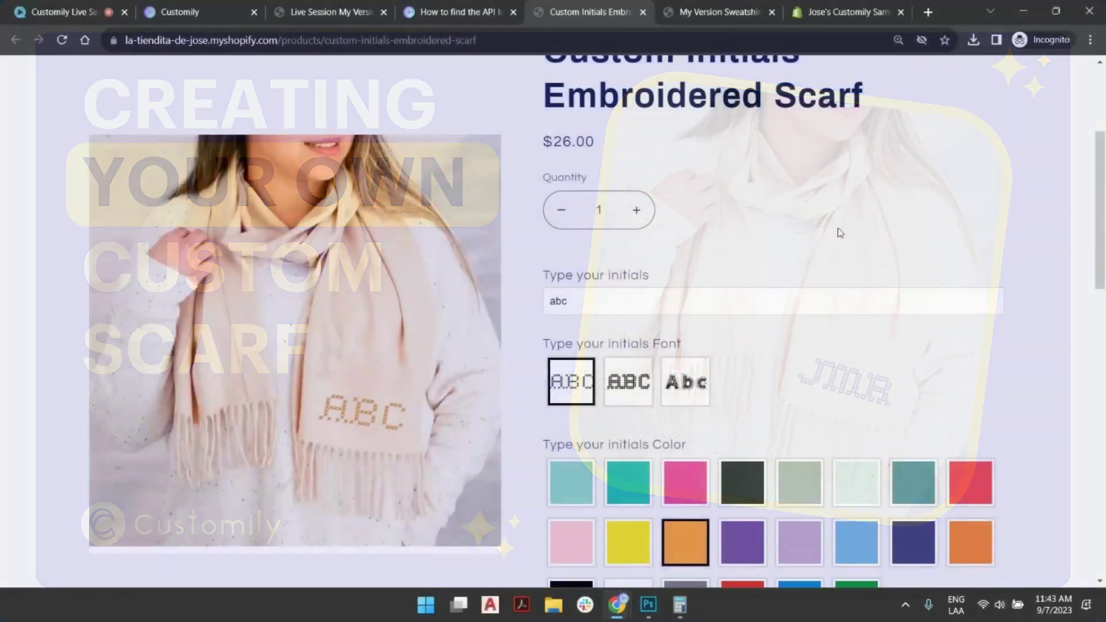
scroll(793, 266, down, 3)
scroll(761, 281, down, 2)
scroll(612, 362, up, 4)
scroll(613, 361, up, 1)
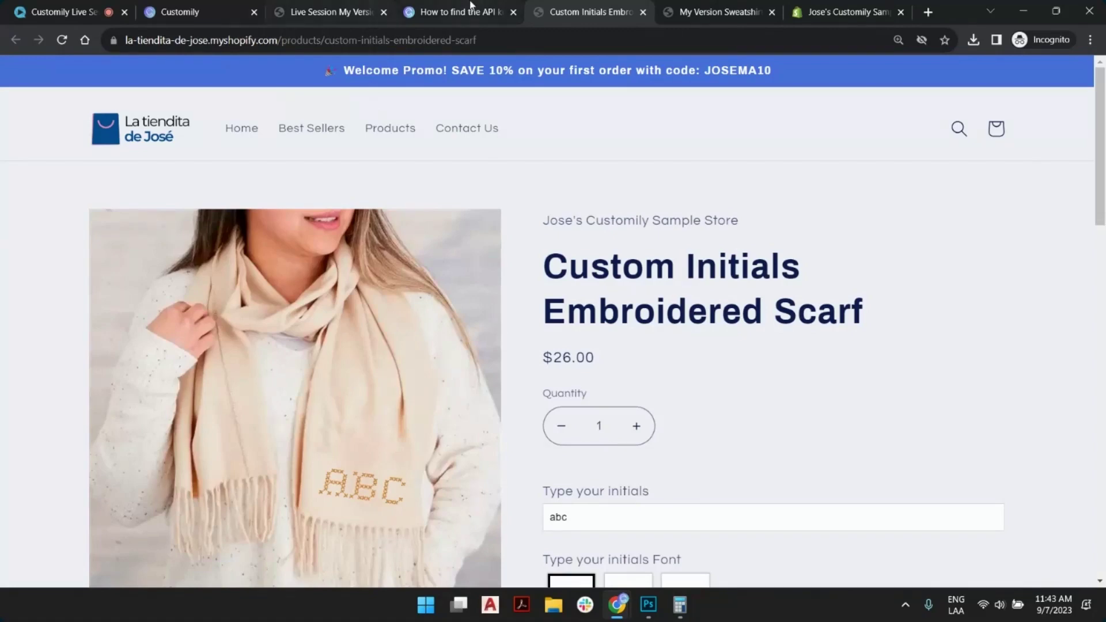
Switch back to Customily, list the templates by most recent modification and locate the new Live Session My Version Design sweatshirt template.
click(233, 13)
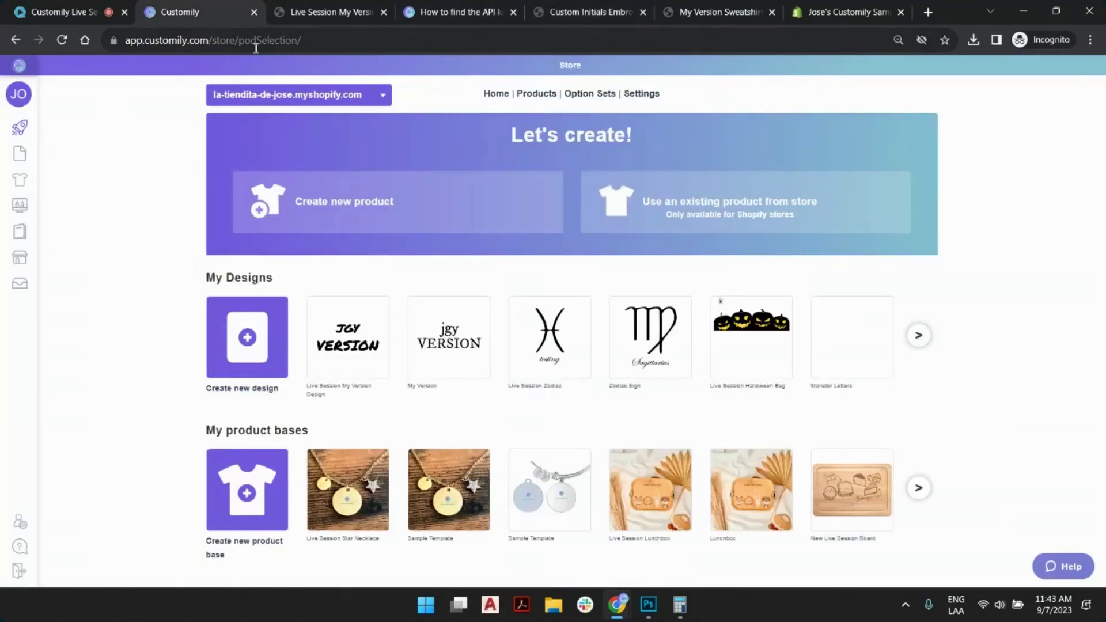
mouse_move(32, 177)
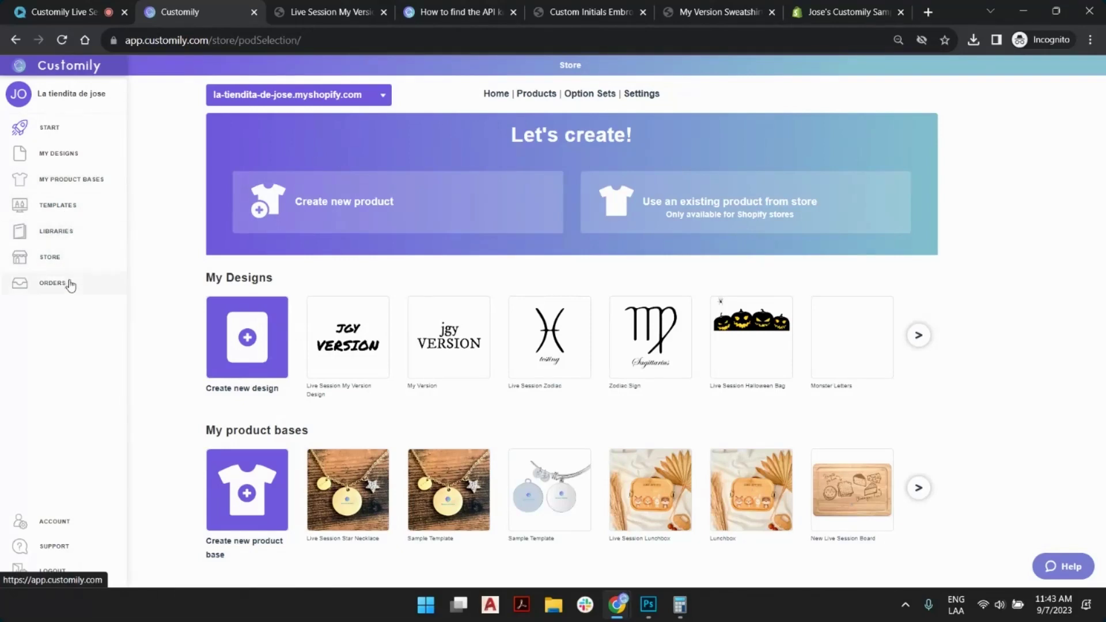
click(58, 205)
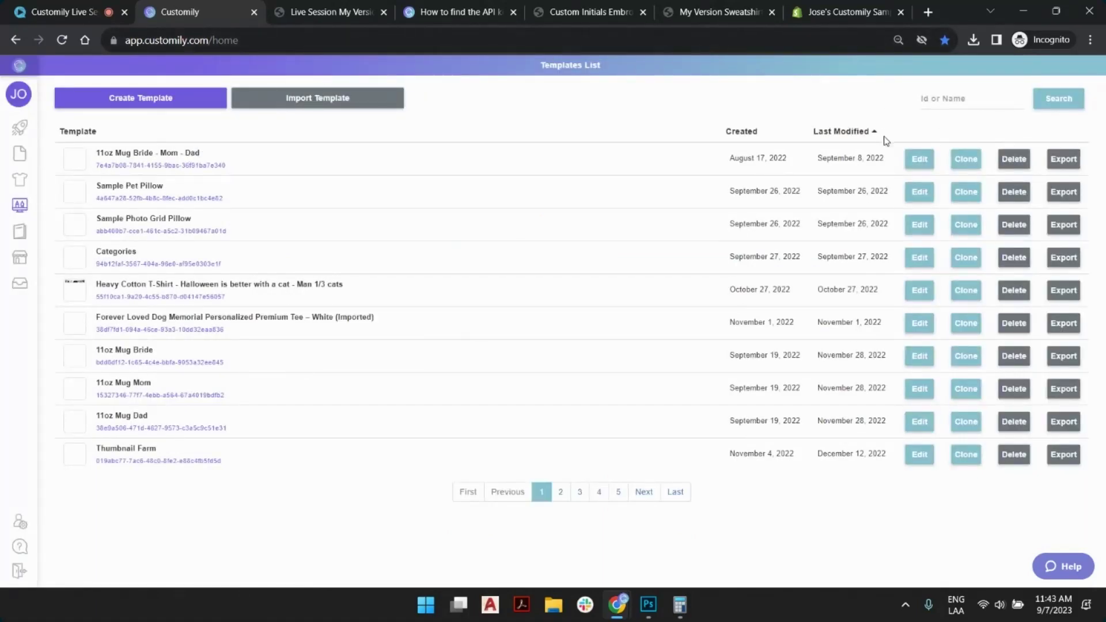
click(877, 160)
mouse_move(97, 183)
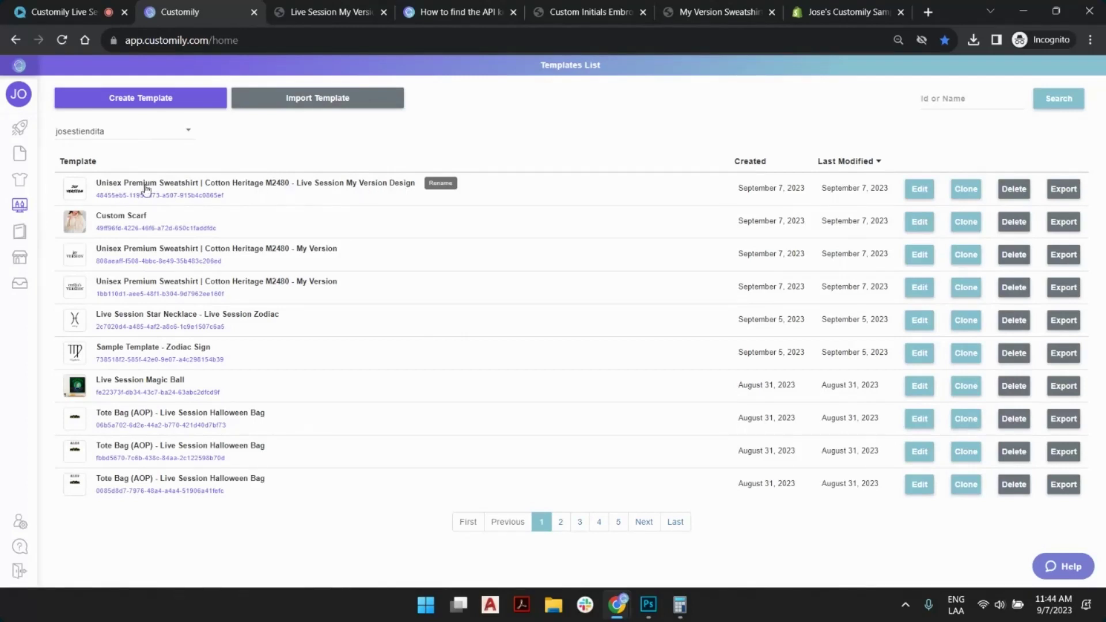
click(326, 8)
click(176, 11)
Sync the store's linked products, search them for "version" and open the Live Session My Version Sweatshirt product.
mouse_move(26, 234)
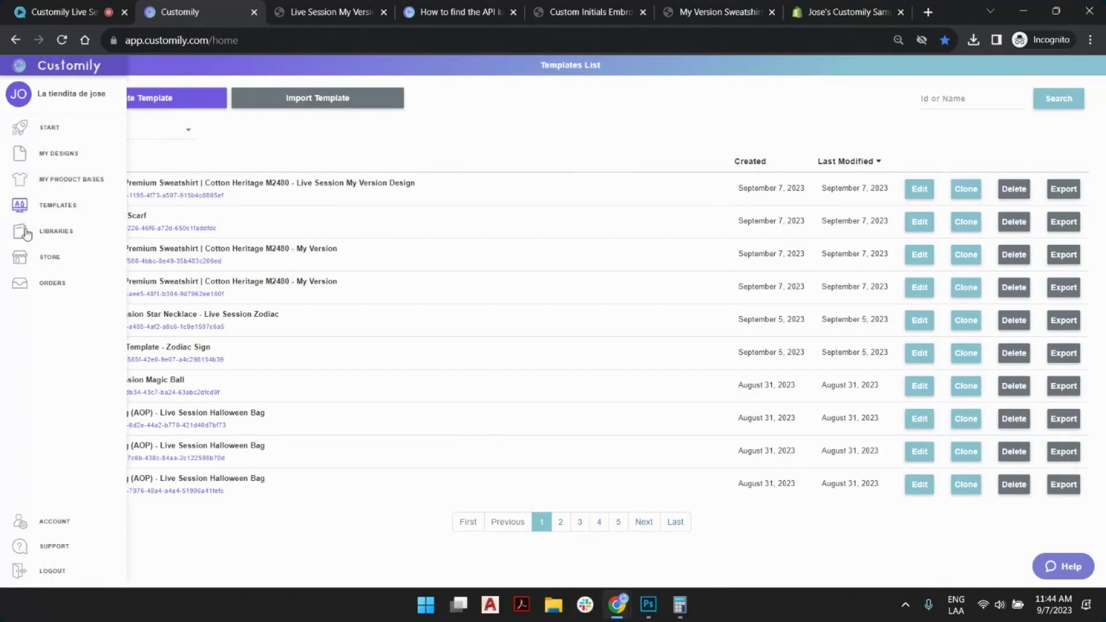
click(38, 263)
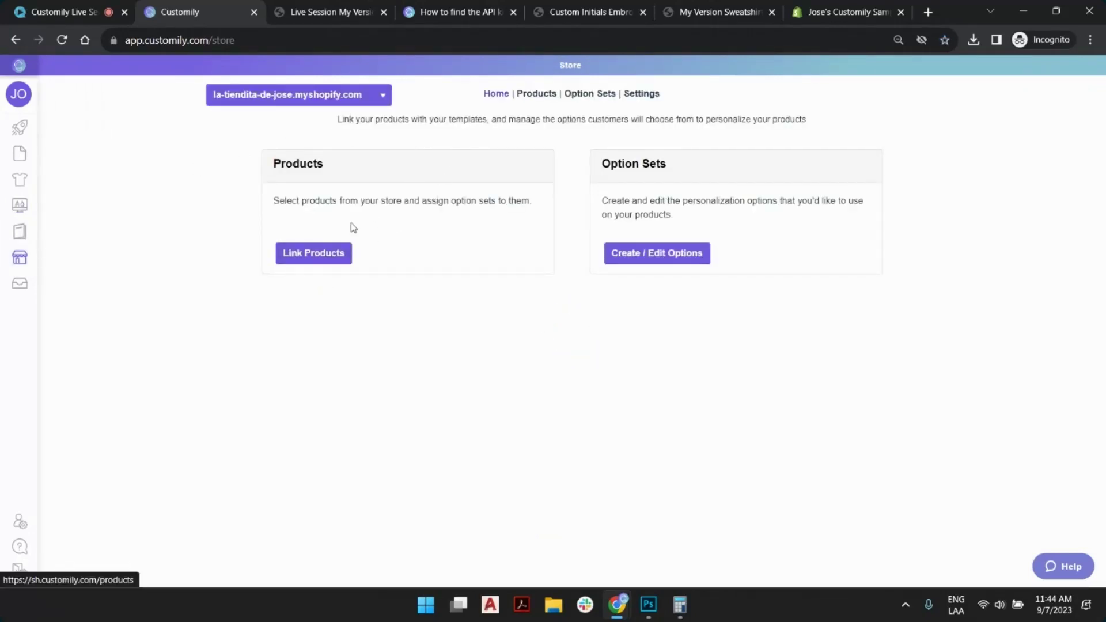
click(324, 251)
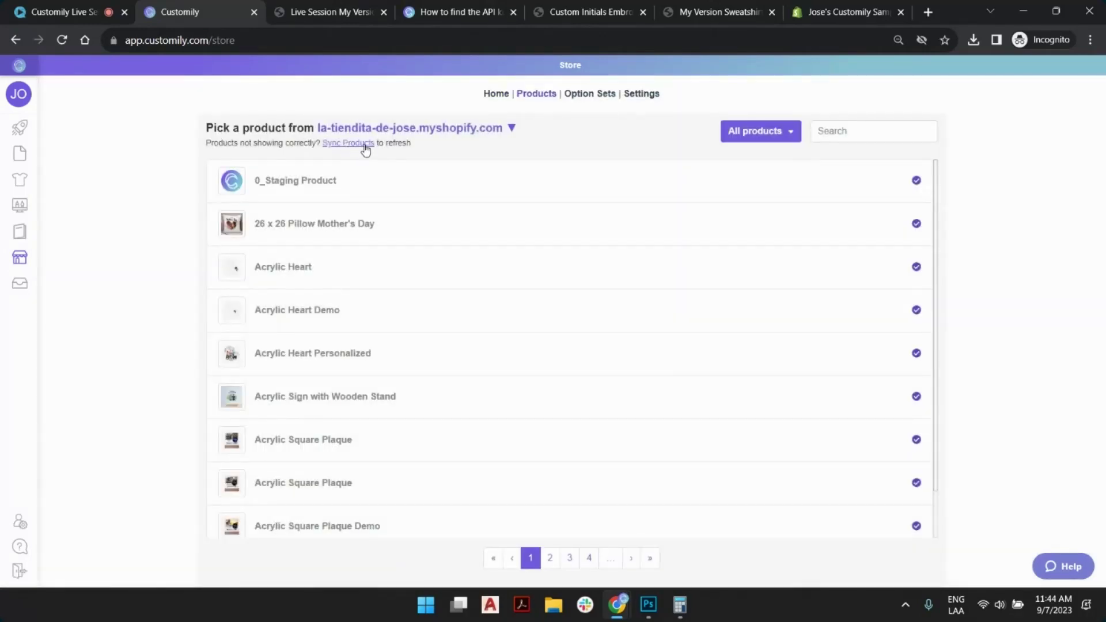
click(364, 146)
click(858, 133)
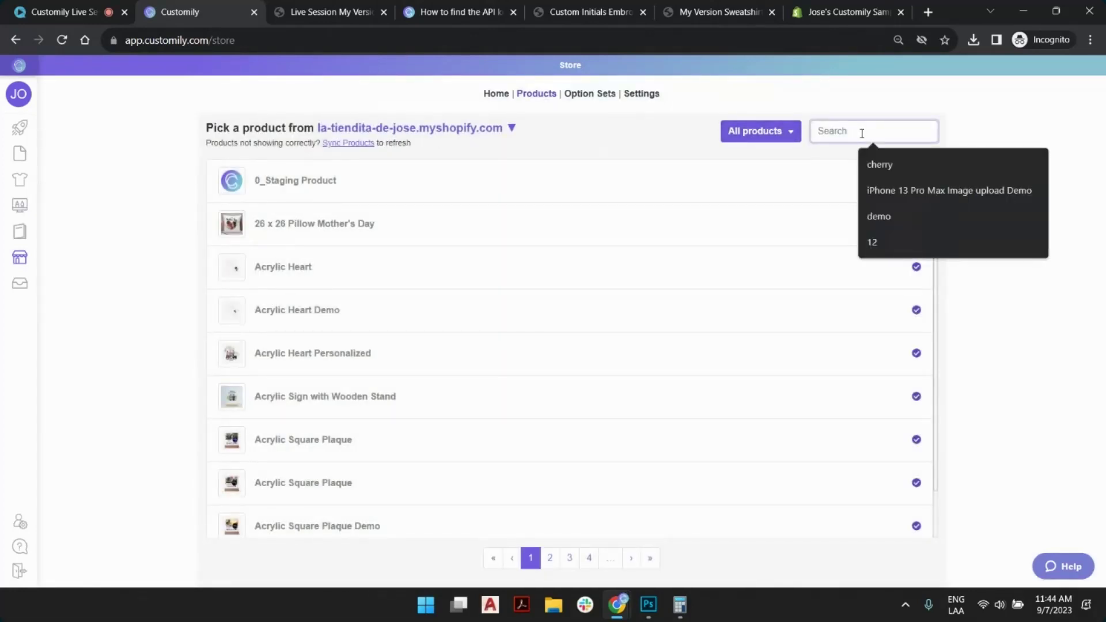
text(version)
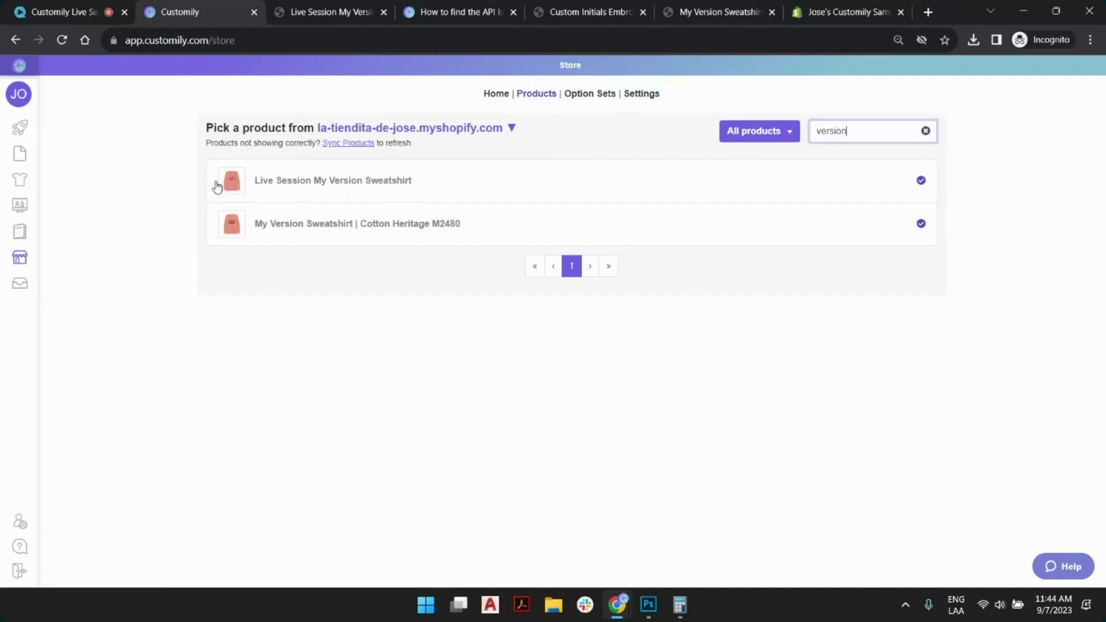
click(354, 182)
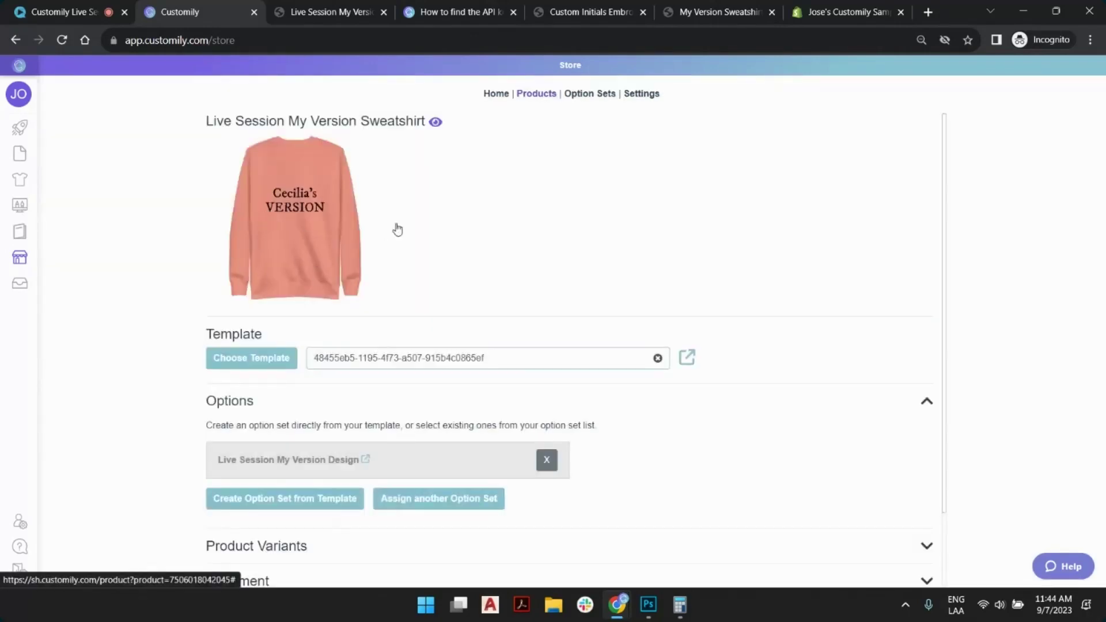
Review the template and option set assigned to the Live Session My Version Sweatshirt.
scroll(316, 262, down, 1)
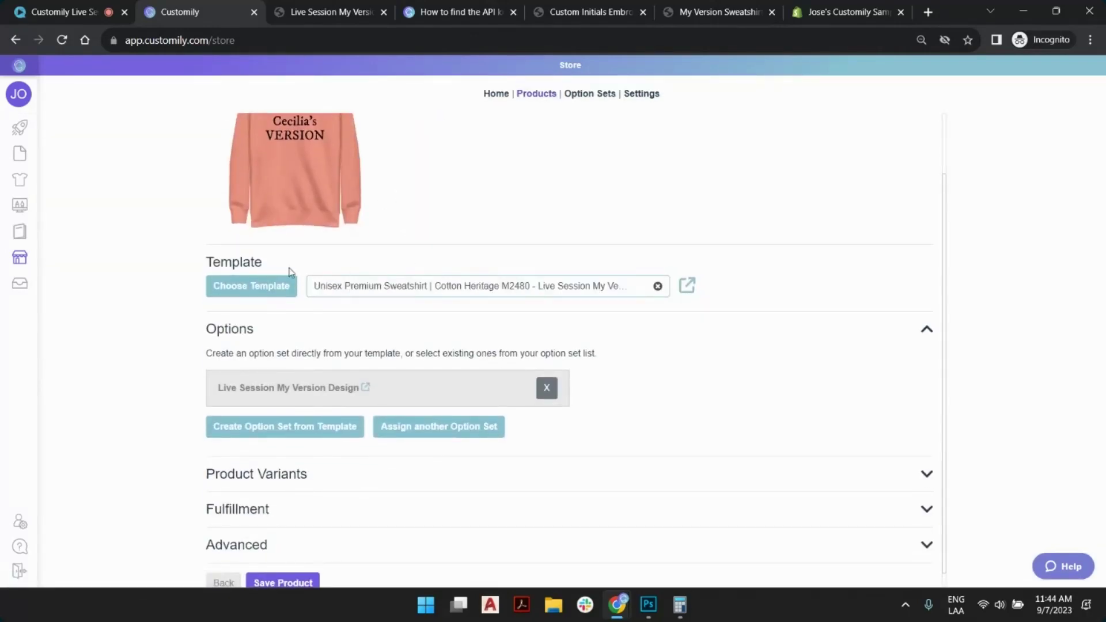
scroll(333, 341, down, 1)
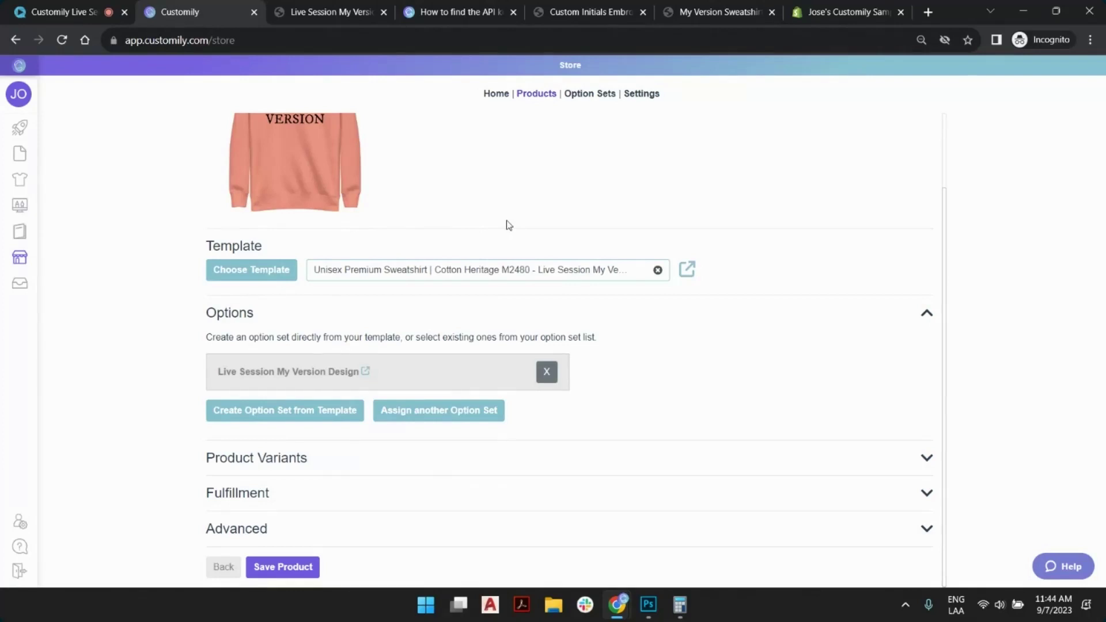
scroll(314, 434, up, 1)
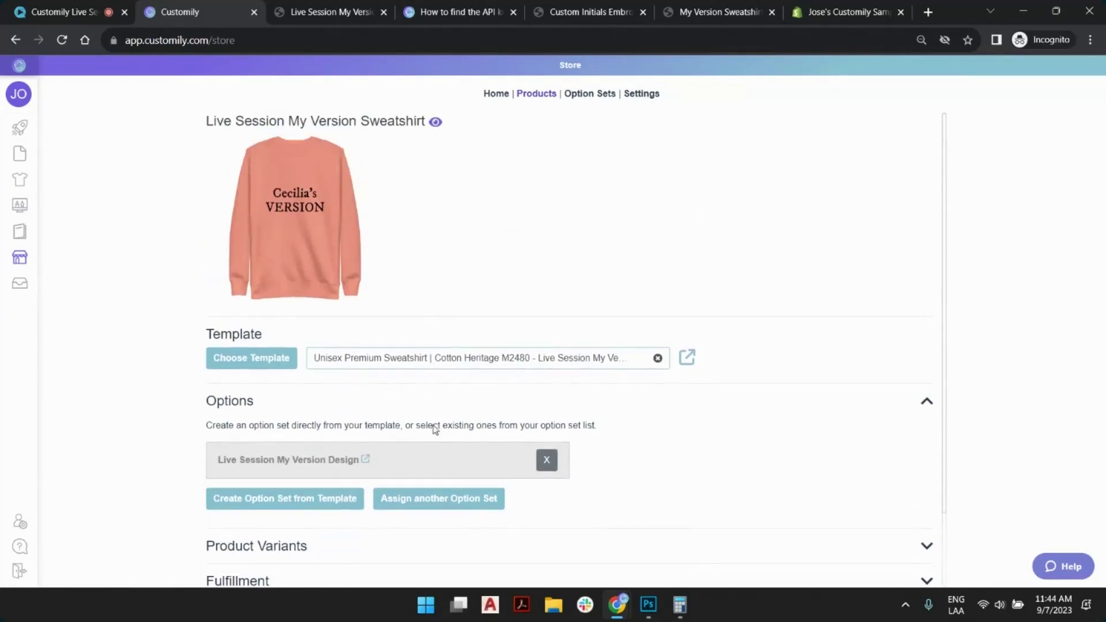
scroll(403, 225, down, 1)
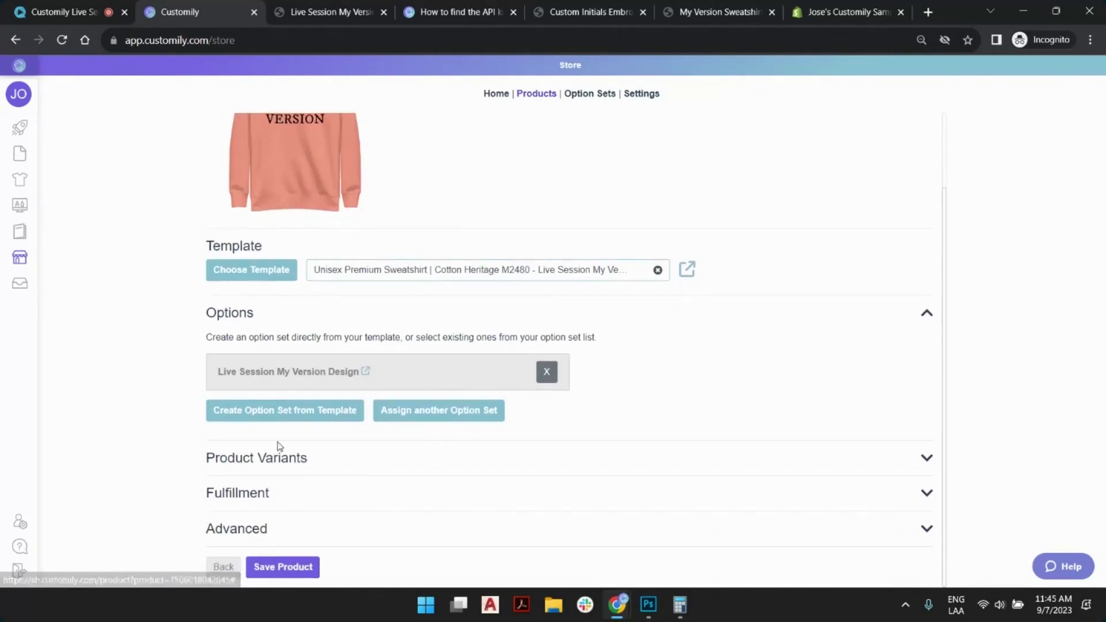
Expand the product variants and examine the image position that Customily Functions assign to each Color value.
click(315, 466)
scroll(340, 414, down, 3)
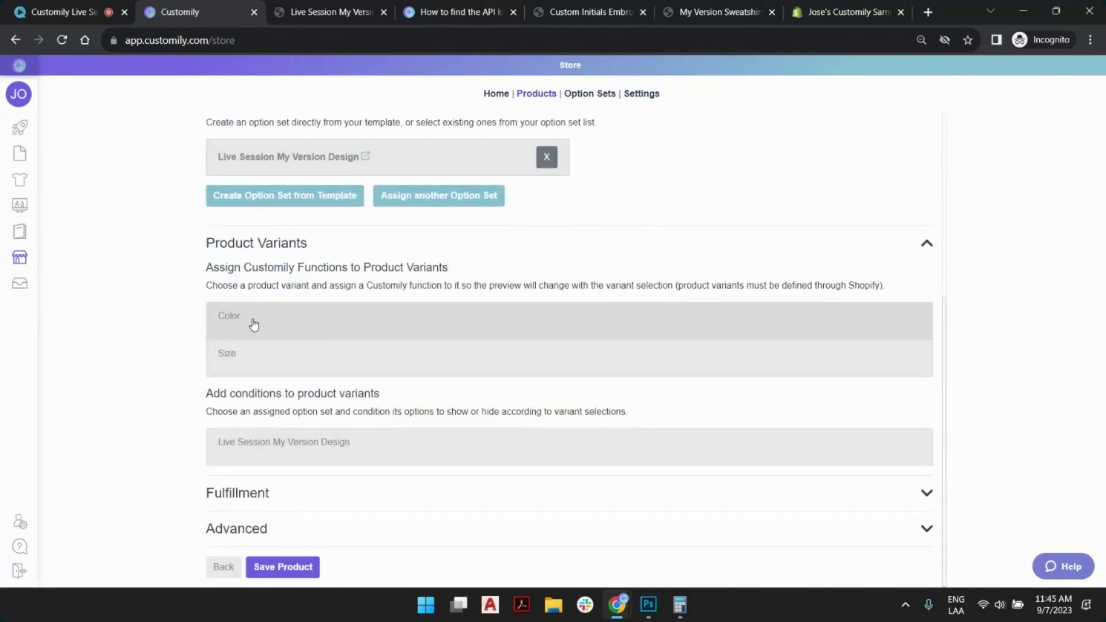
click(355, 323)
scroll(355, 321, down, 2)
scroll(253, 271, down, 1)
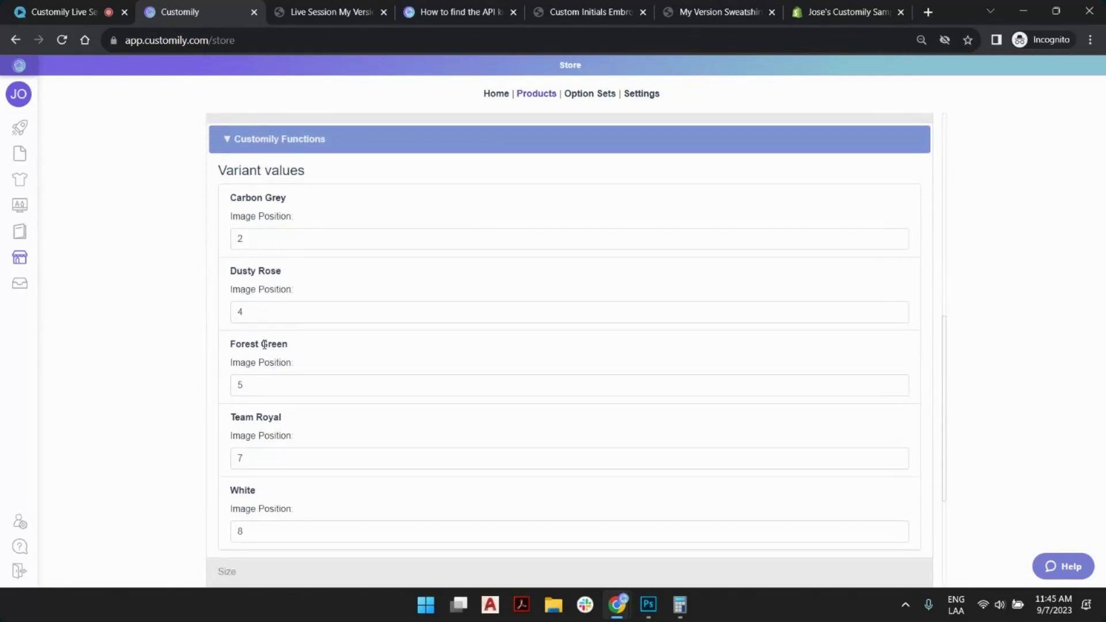
scroll(263, 460, down, 1)
scroll(270, 346, up, 2)
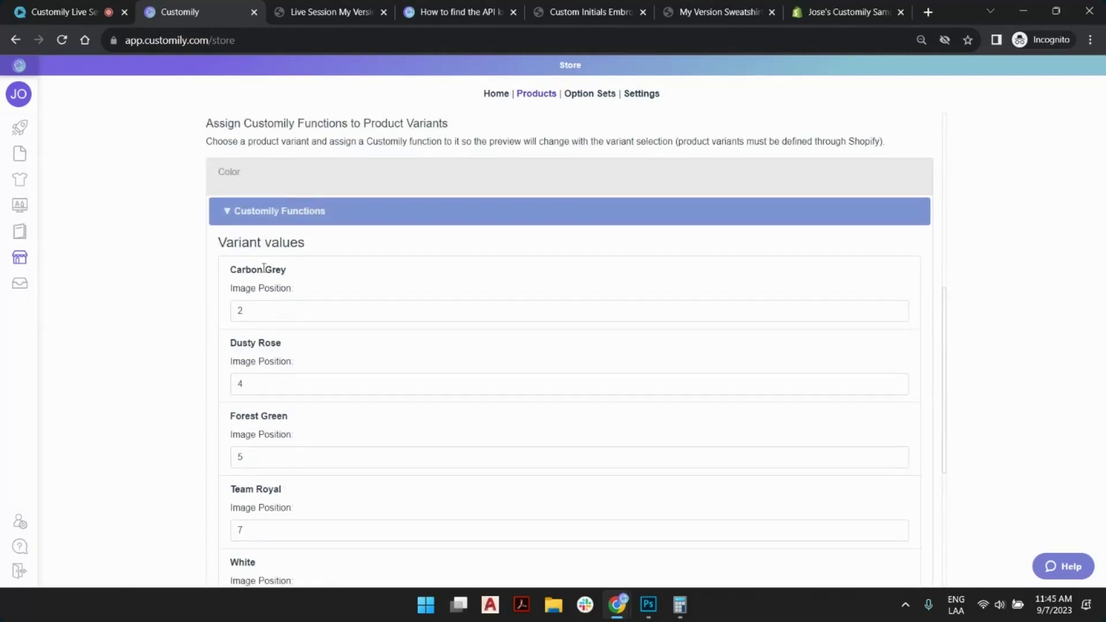
scroll(263, 268, up, 6)
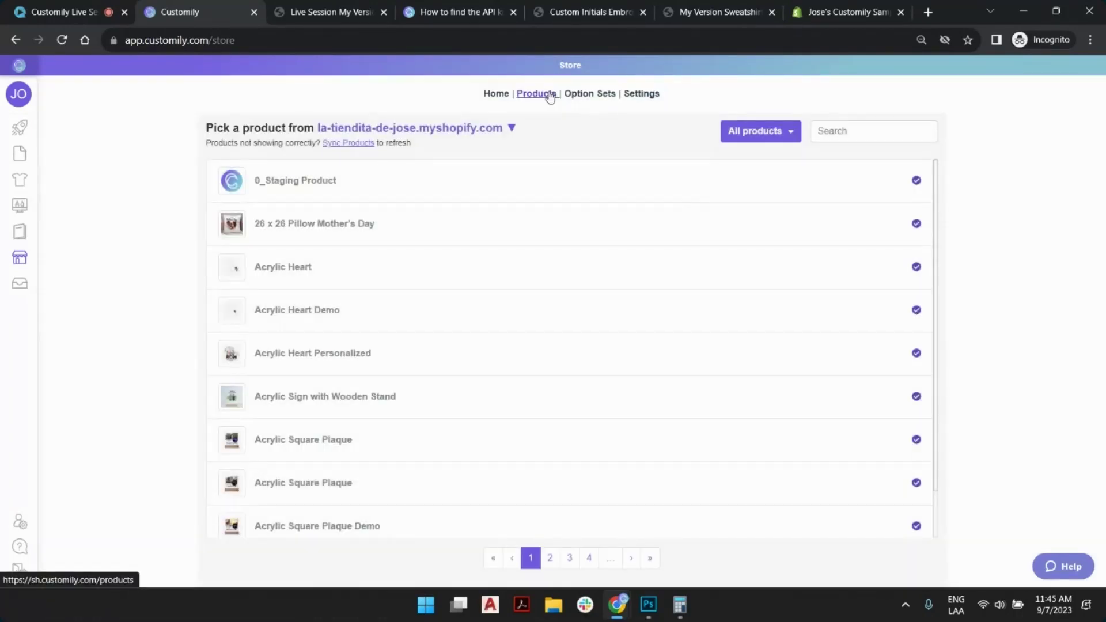
Search the store's products for "scarf" and open the Custom Initials Embroidered Scarf.
click(876, 129)
text(scarf)
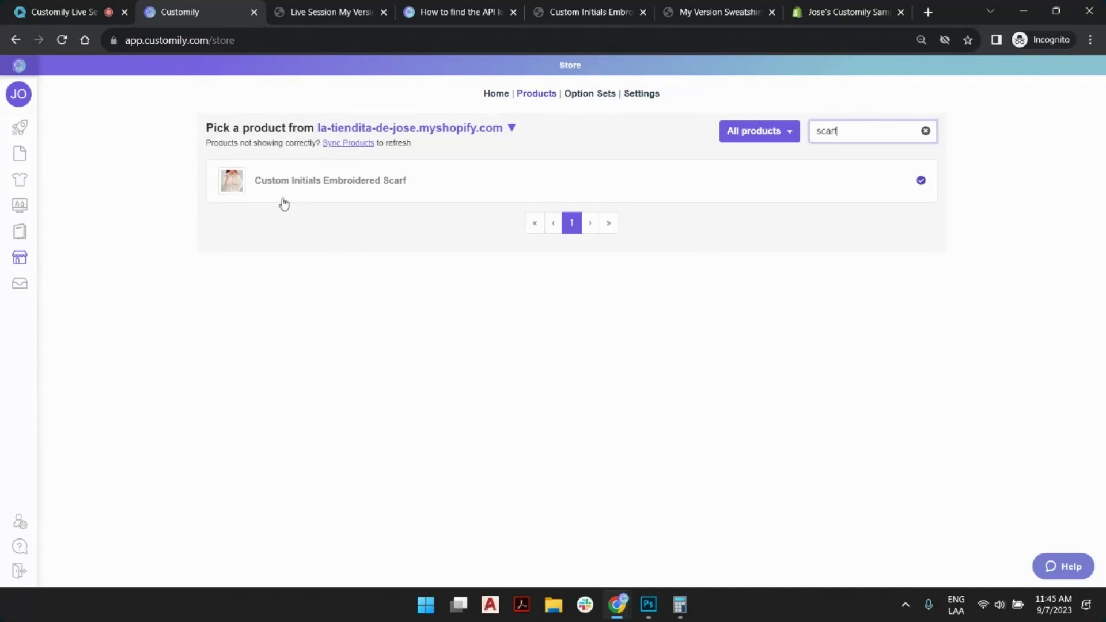
click(383, 184)
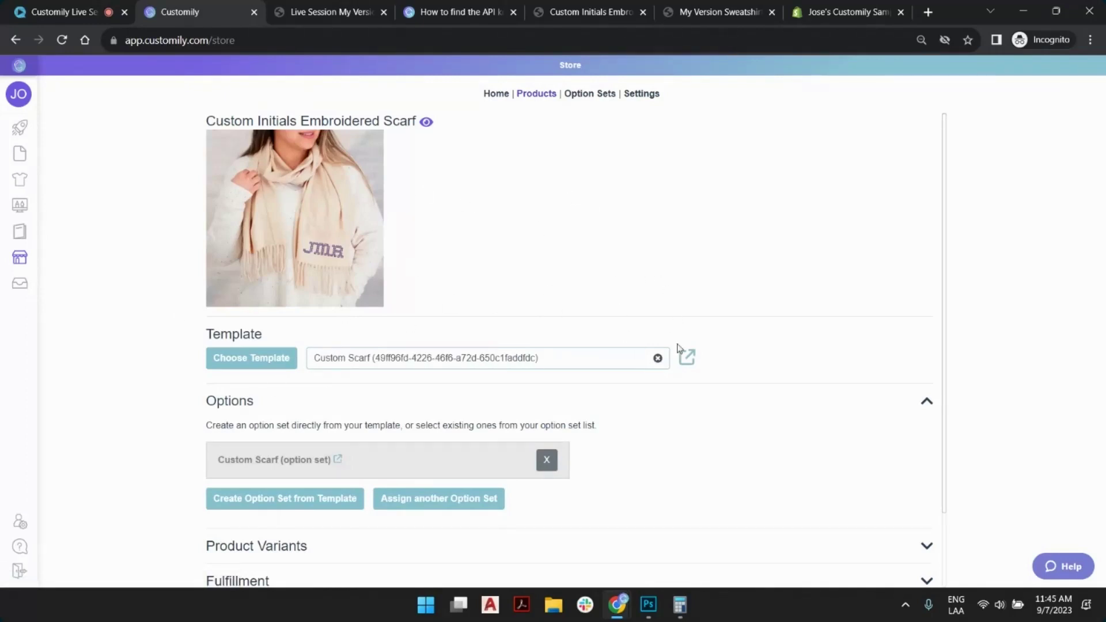
Remove the Custom Scarf template and its option set from the scarf product and save the product.
click(658, 358)
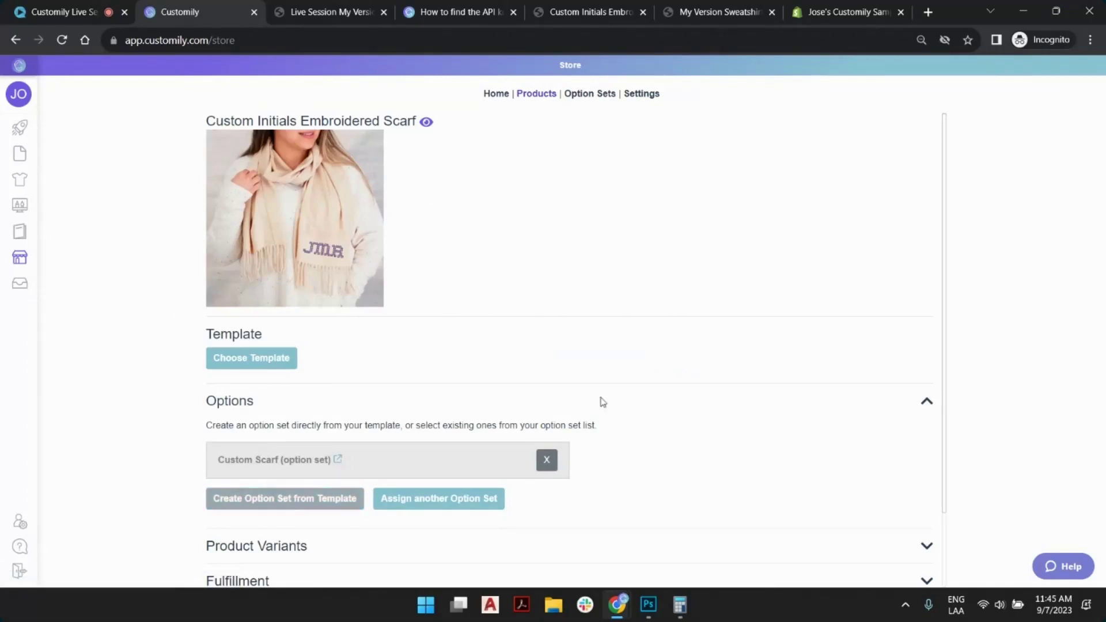
click(547, 460)
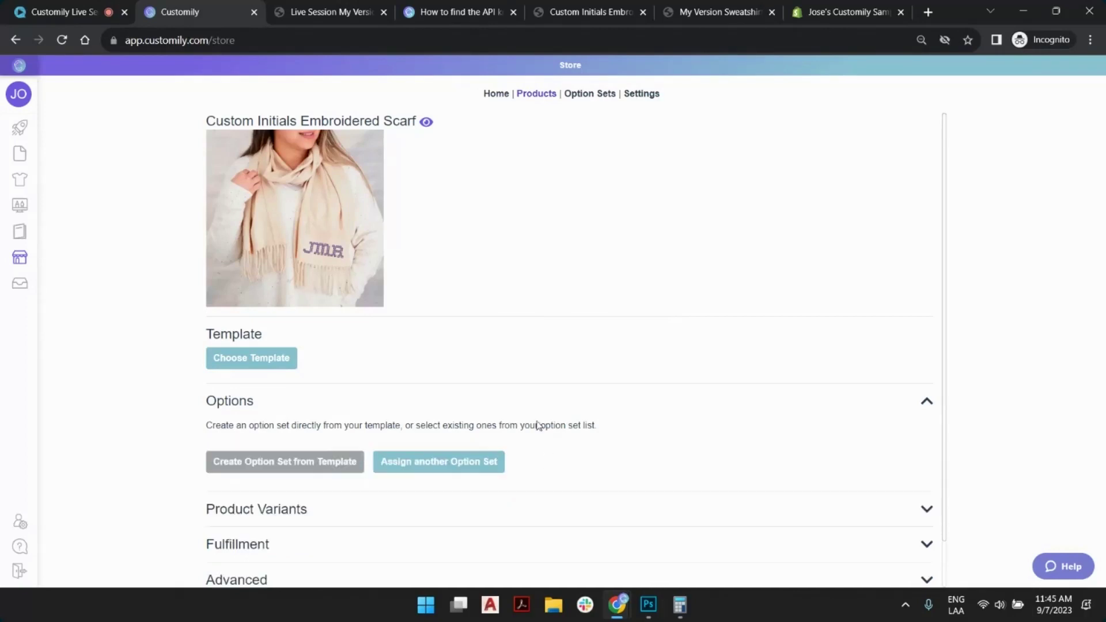
scroll(416, 389, down, 1)
click(273, 567)
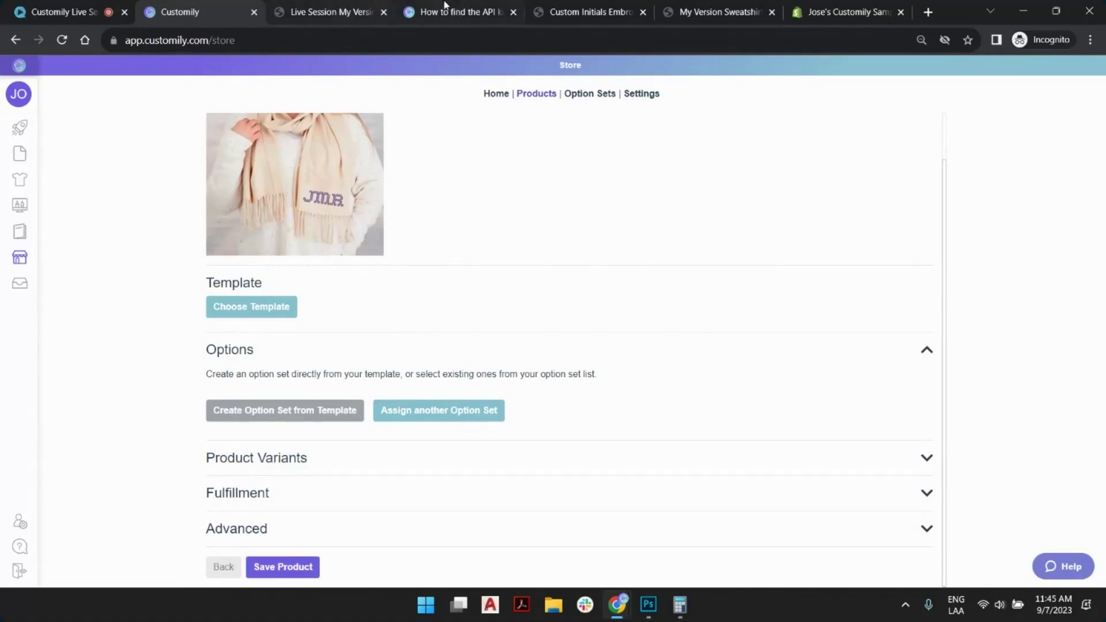
Reload the scarf's page in the online store and check how it looks without personalization options.
click(580, 7)
click(62, 39)
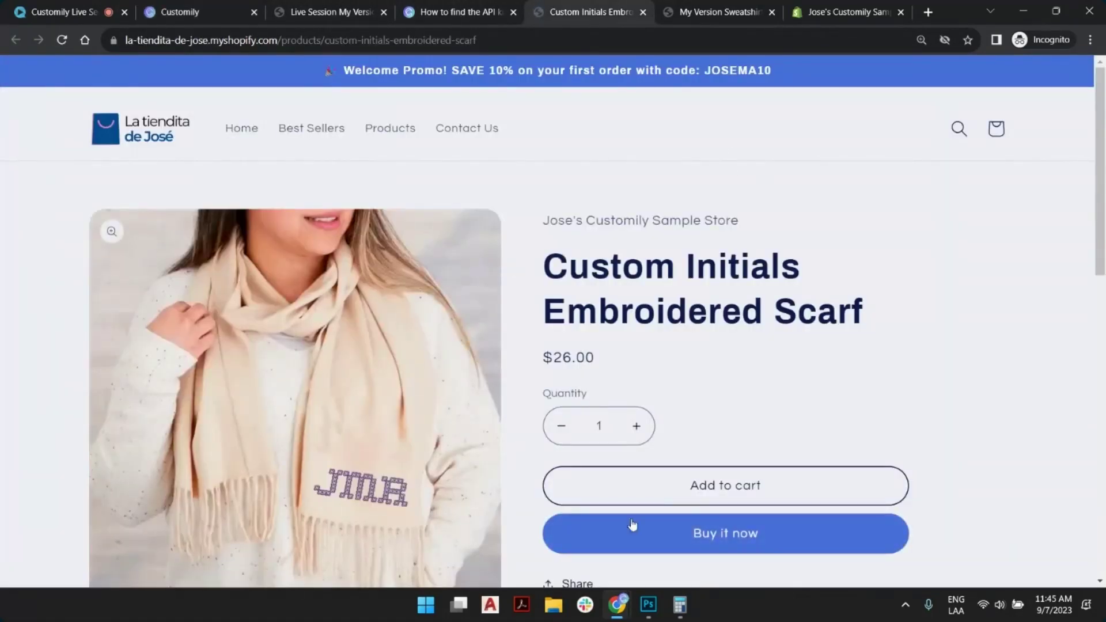
scroll(746, 282, down, 4)
scroll(521, 262, up, 2)
scroll(676, 232, up, 2)
scroll(773, 356, down, 1)
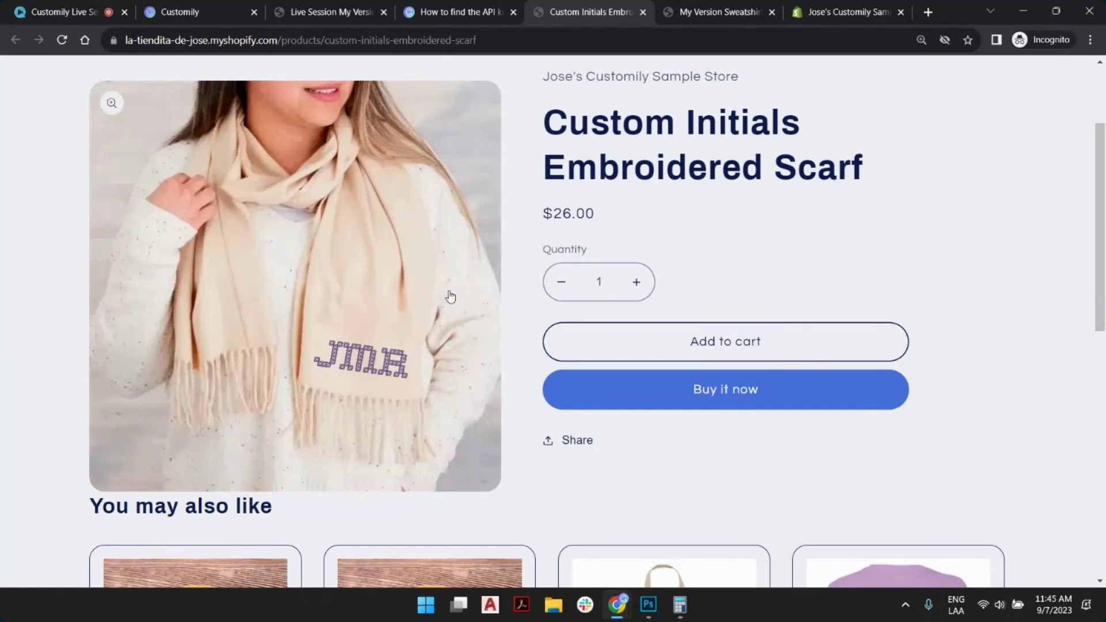
scroll(778, 242, up, 3)
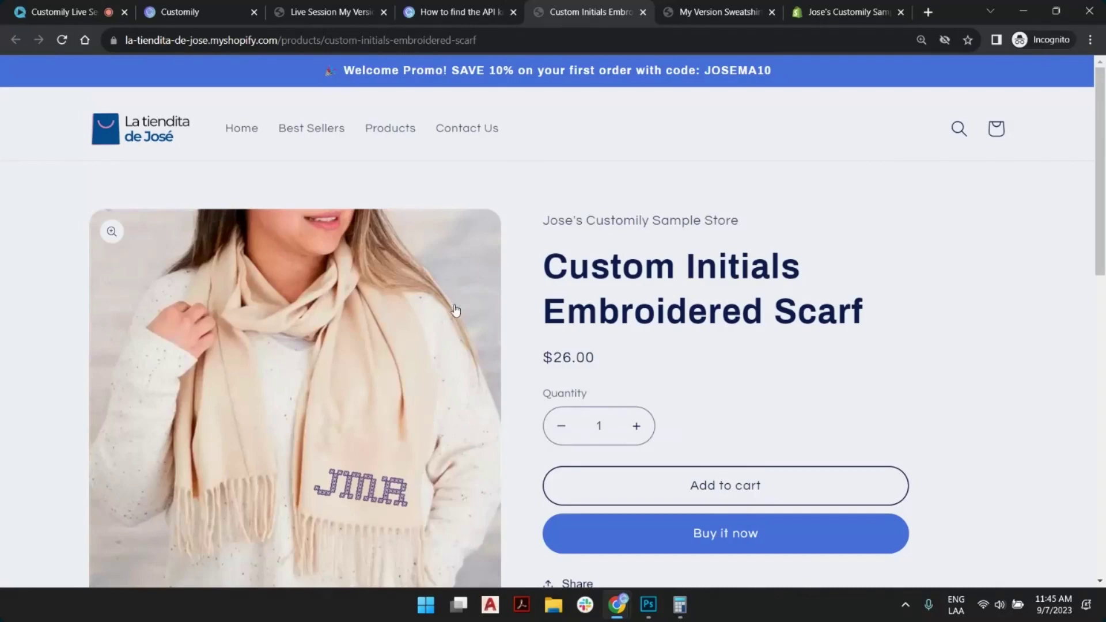
scroll(645, 235, down, 1)
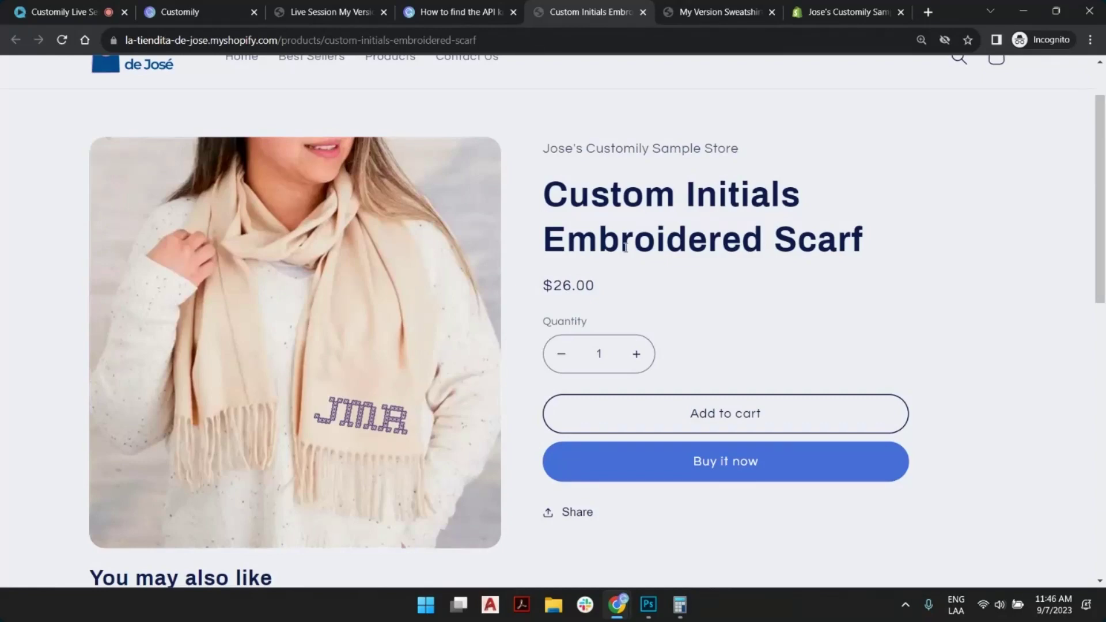
Return to Customily, start a new template and name it Live Session Custom Scarf.
click(197, 8)
mouse_move(23, 140)
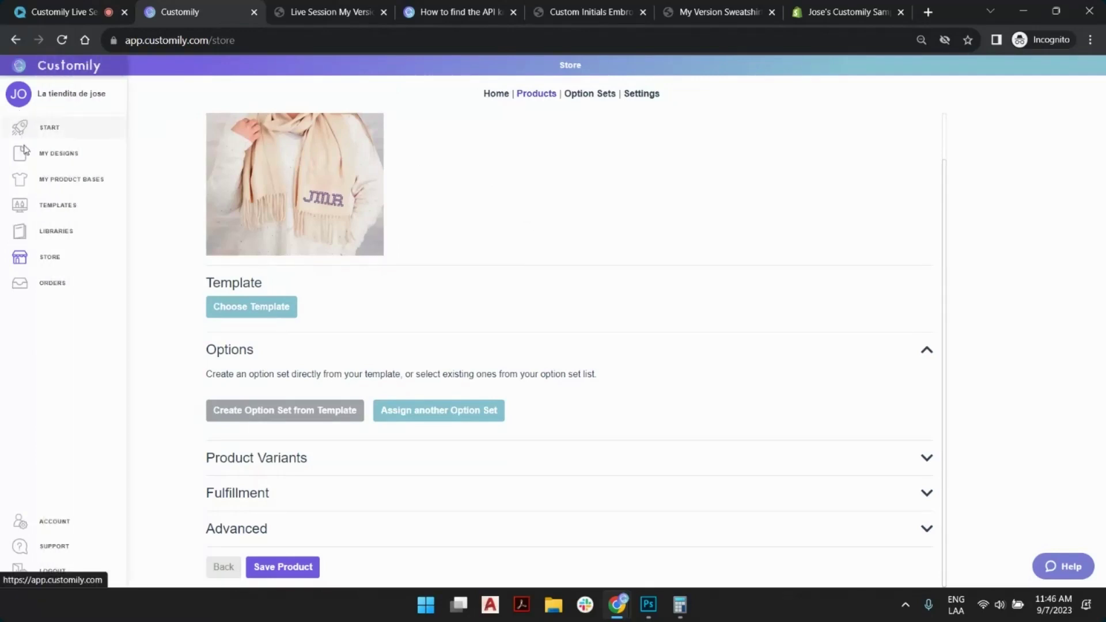
click(31, 206)
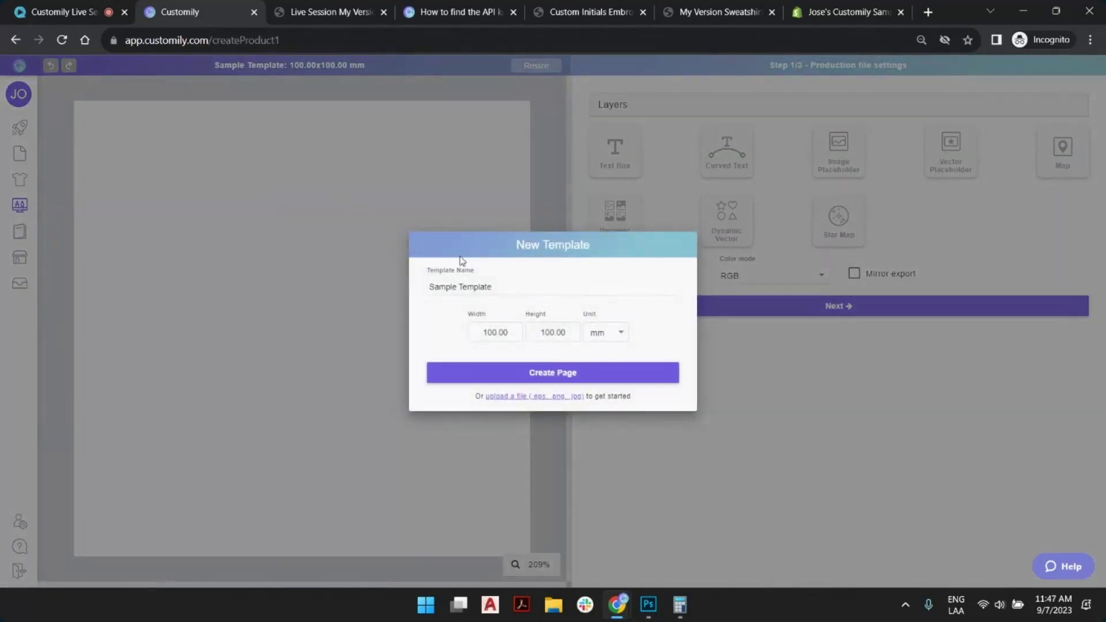
click(481, 288)
key(ctrl+a)
text(L)
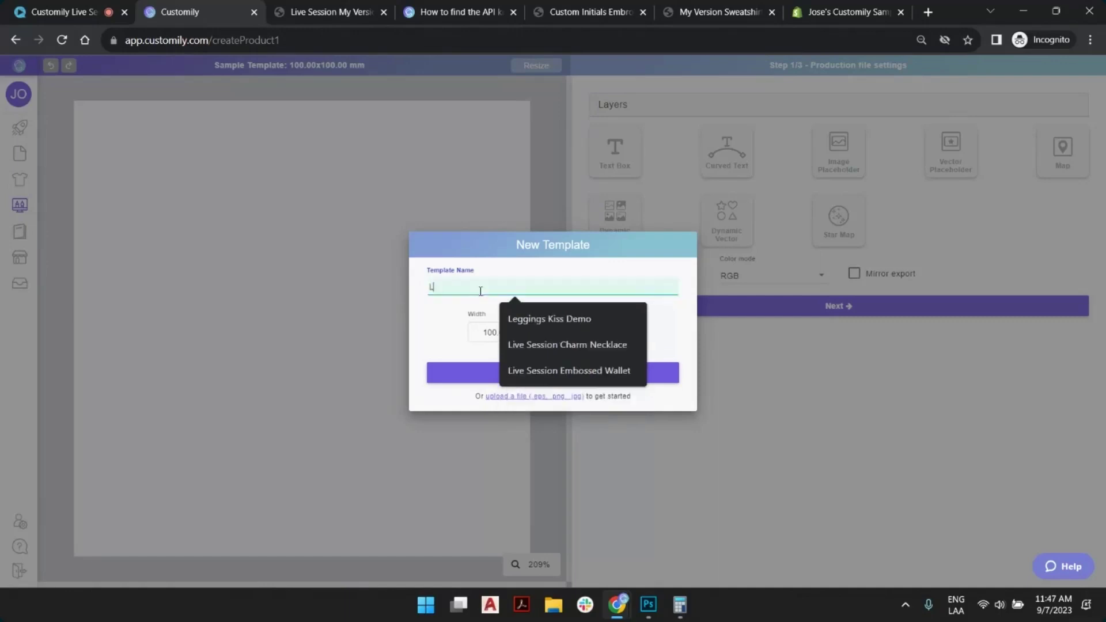
text(ive Session Cus)
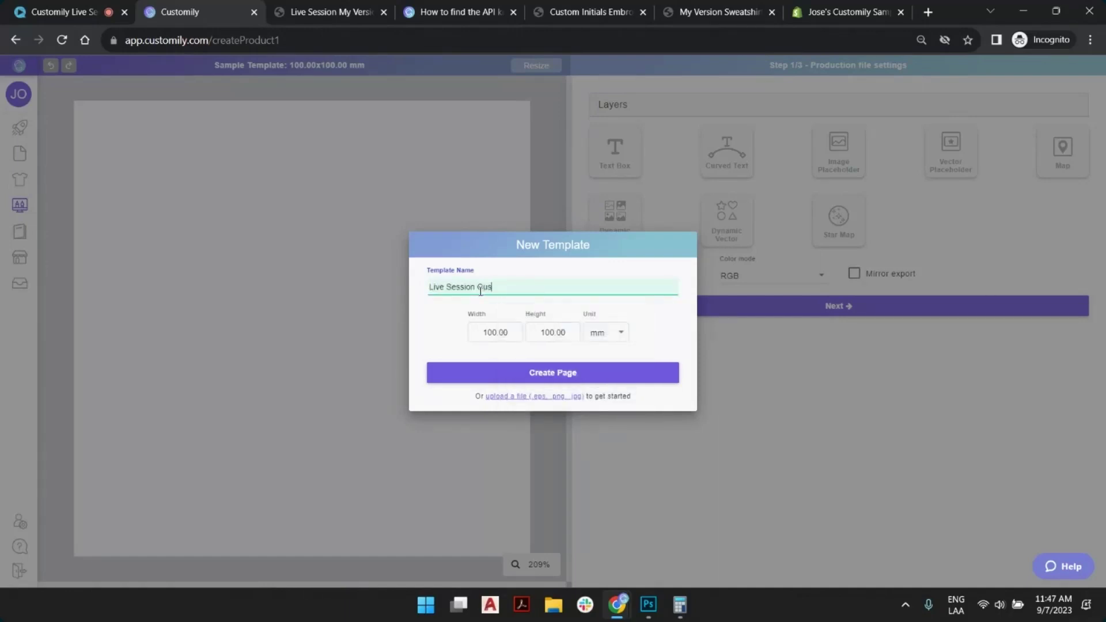
text(tom Scarf)
Set the new template's height to 50 mm and create its page.
click(549, 333)
key(BackSpace)
key(BackSpace)
text(5)
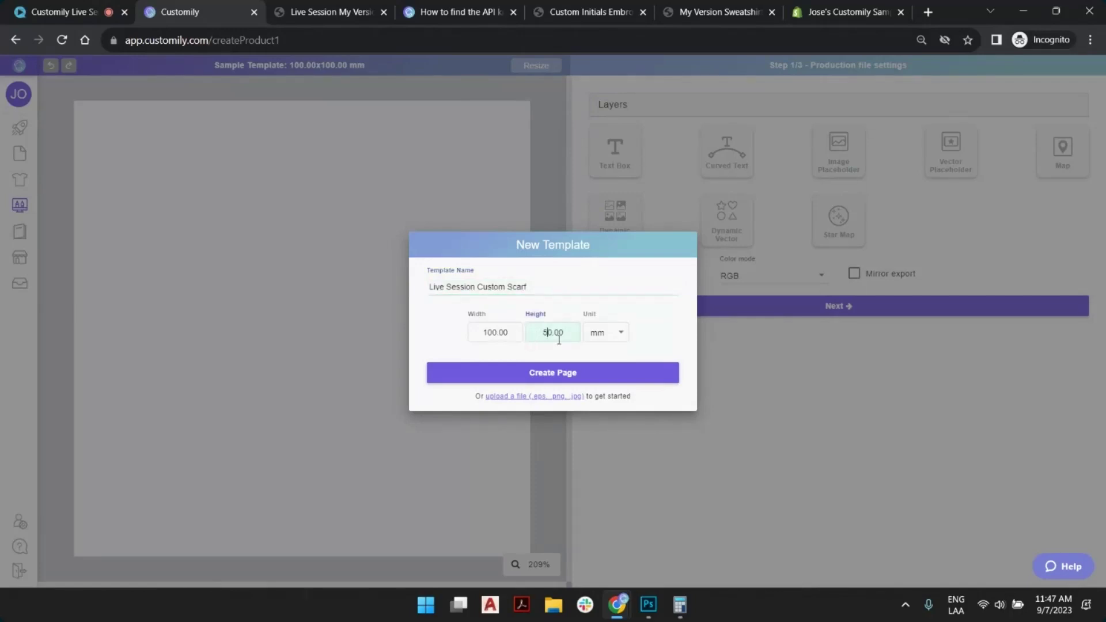
click(562, 380)
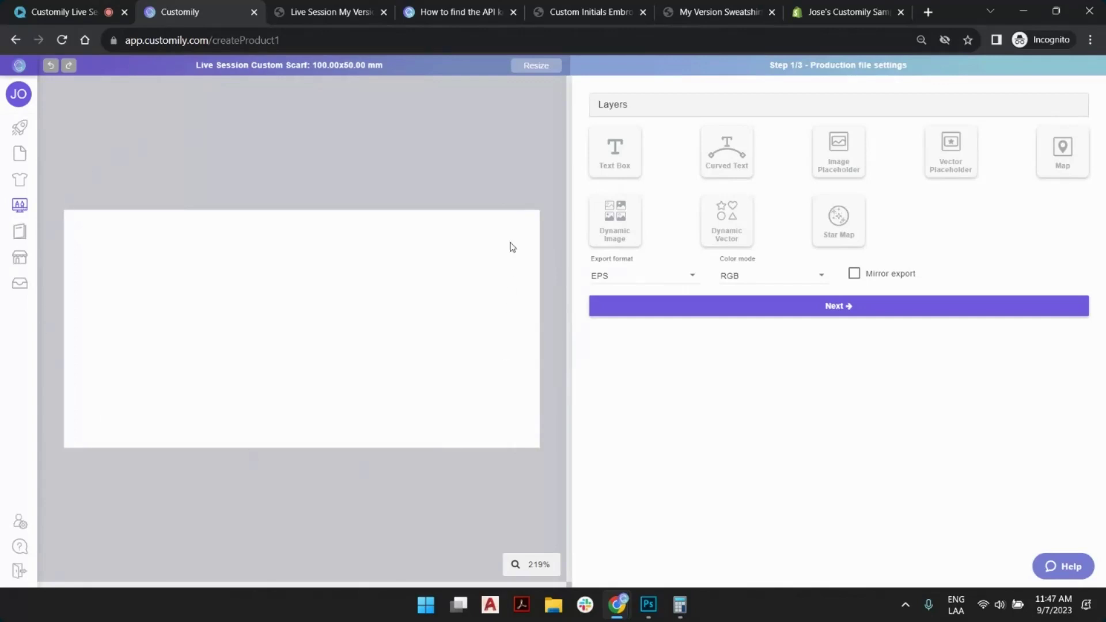
drag(769, 65, 934, 70)
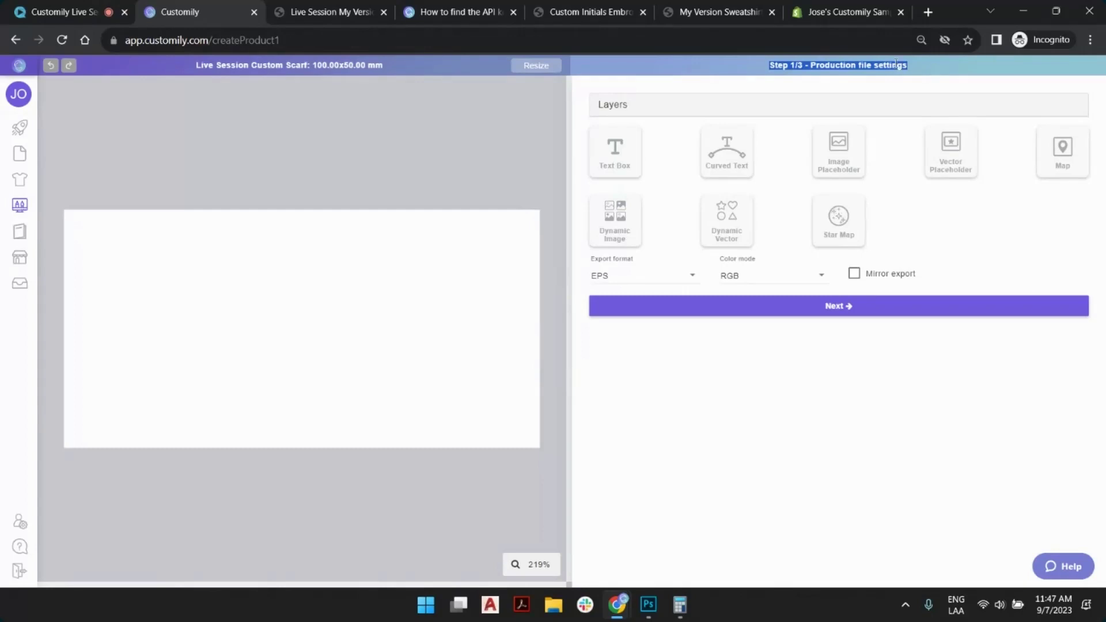
click(925, 74)
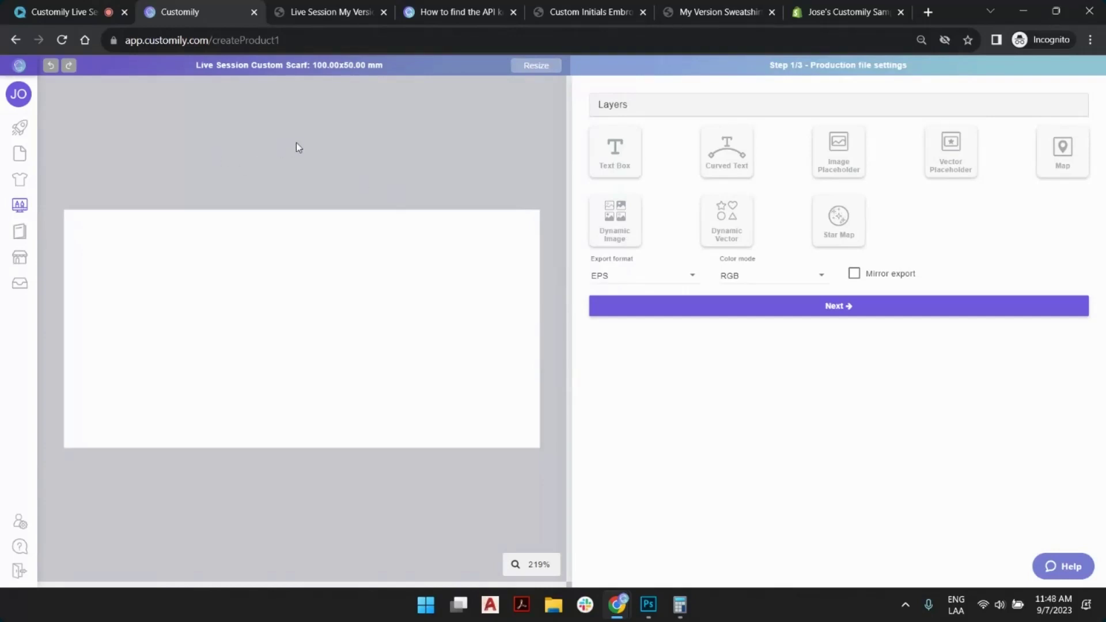
Add a text box to the page and set its sample text to jmr.
click(615, 153)
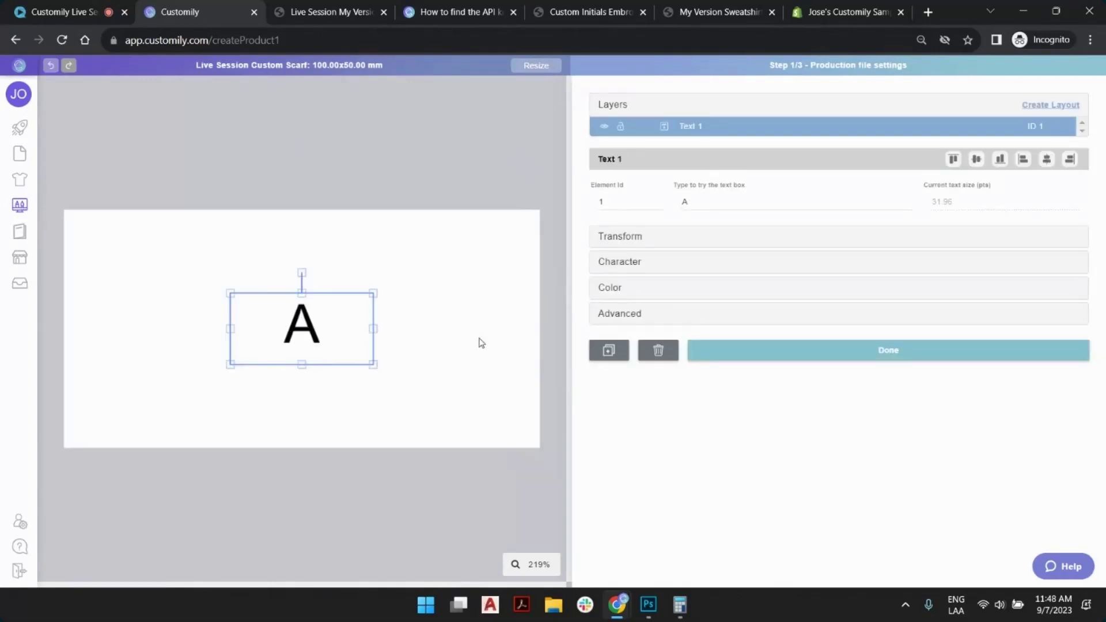
click(724, 203)
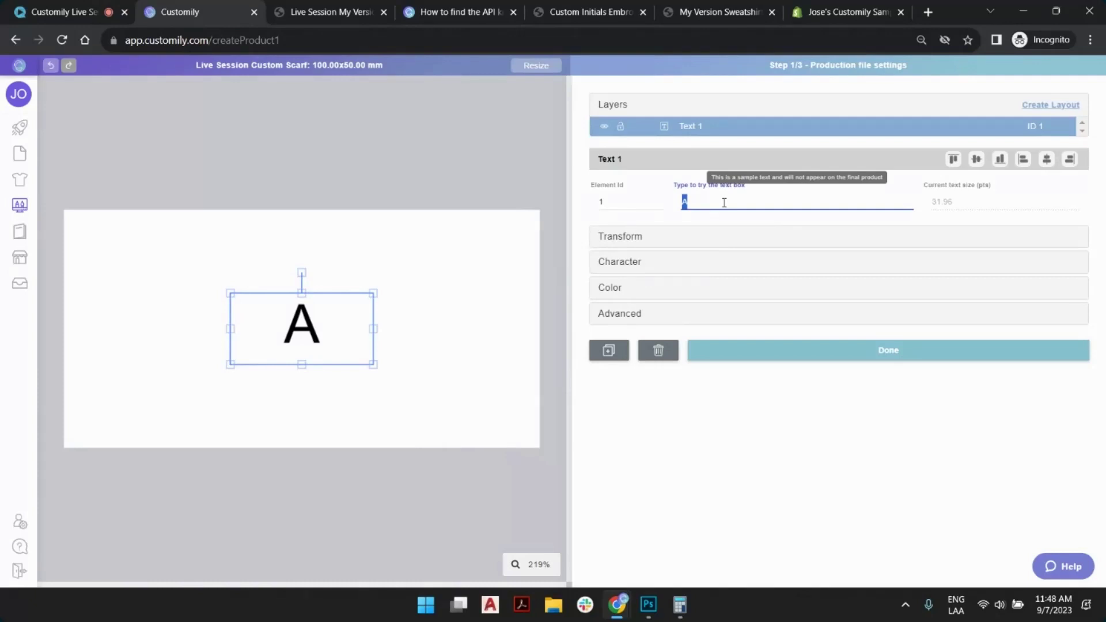
text(jmr)
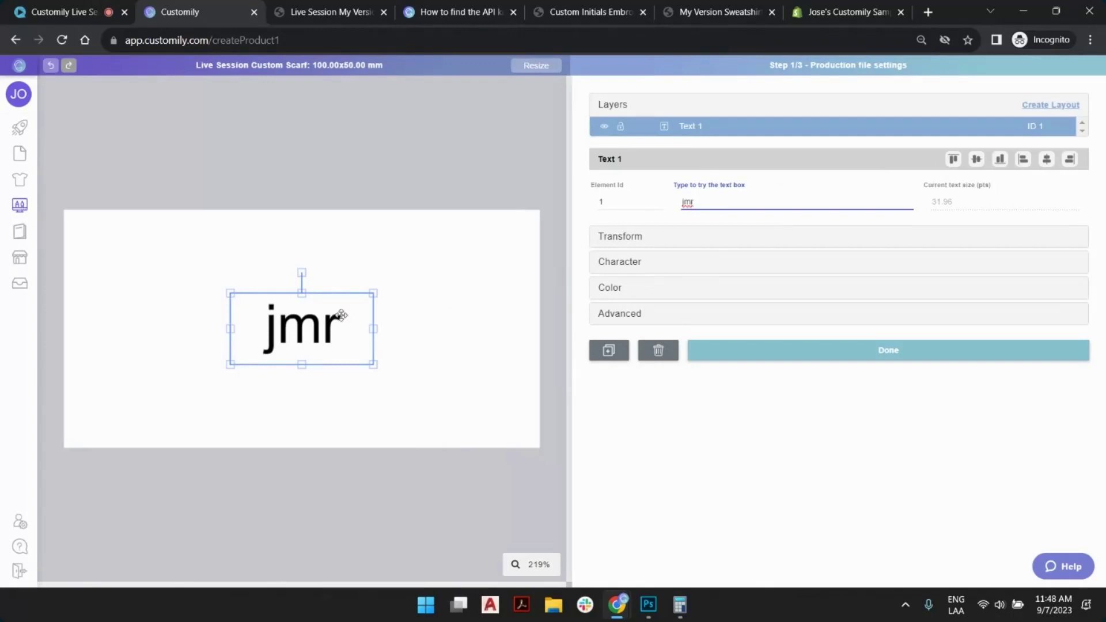
Stretch the text box to both sides and upward to about 79 × 28 mm.
drag(373, 329, 485, 328)
drag(230, 327, 109, 323)
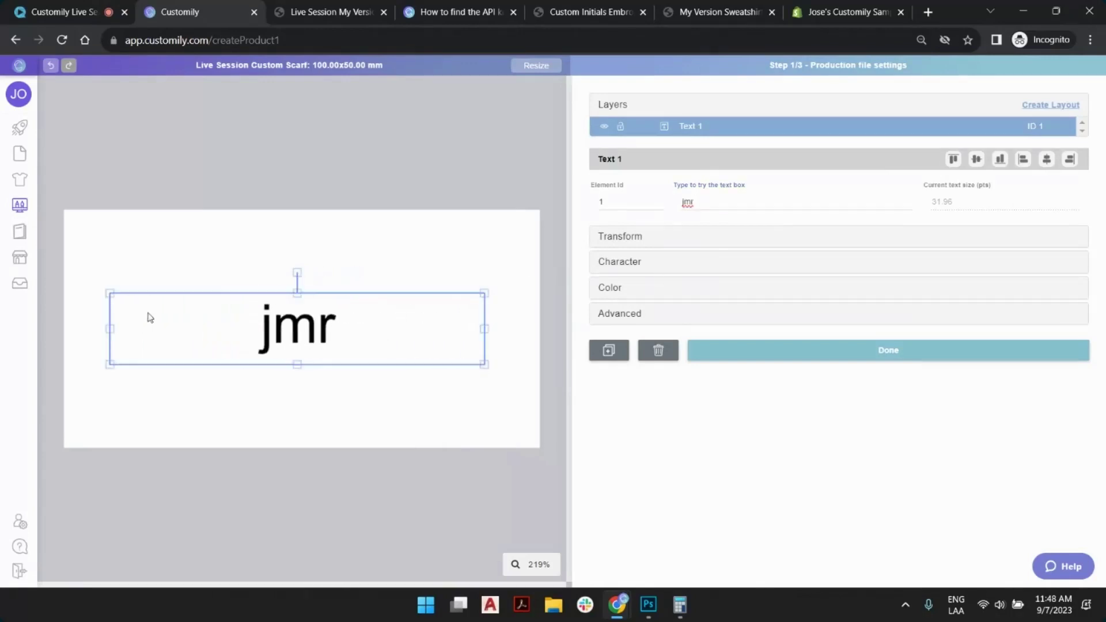
drag(298, 288, 300, 230)
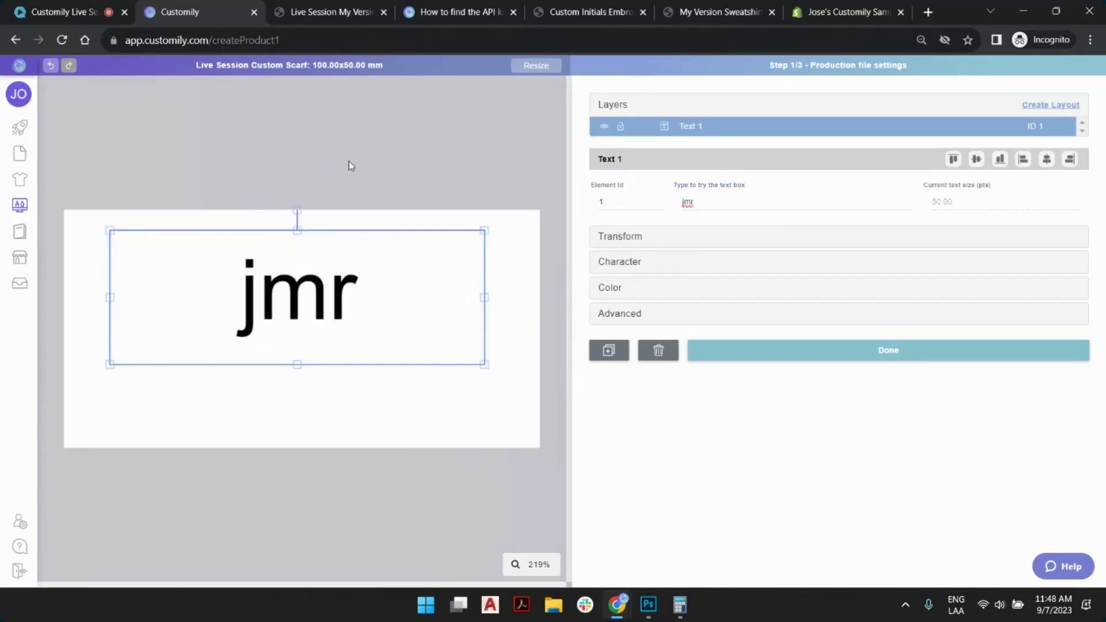
Set the text box to 100 mm wide and 50 mm high and center it horizontally and vertically on the page.
click(628, 237)
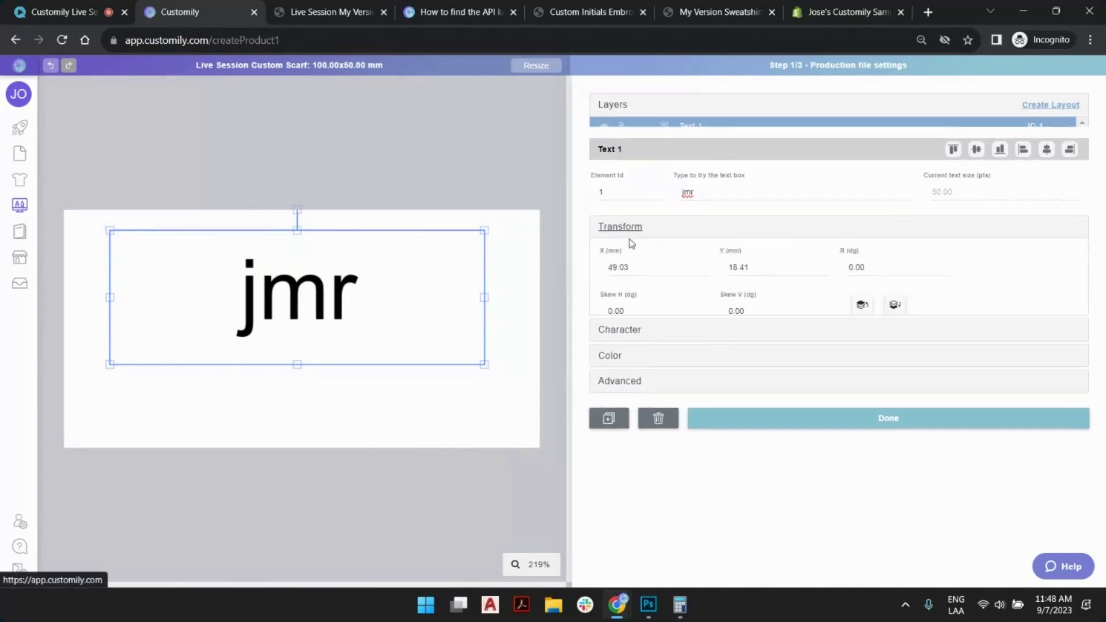
double_click(670, 348)
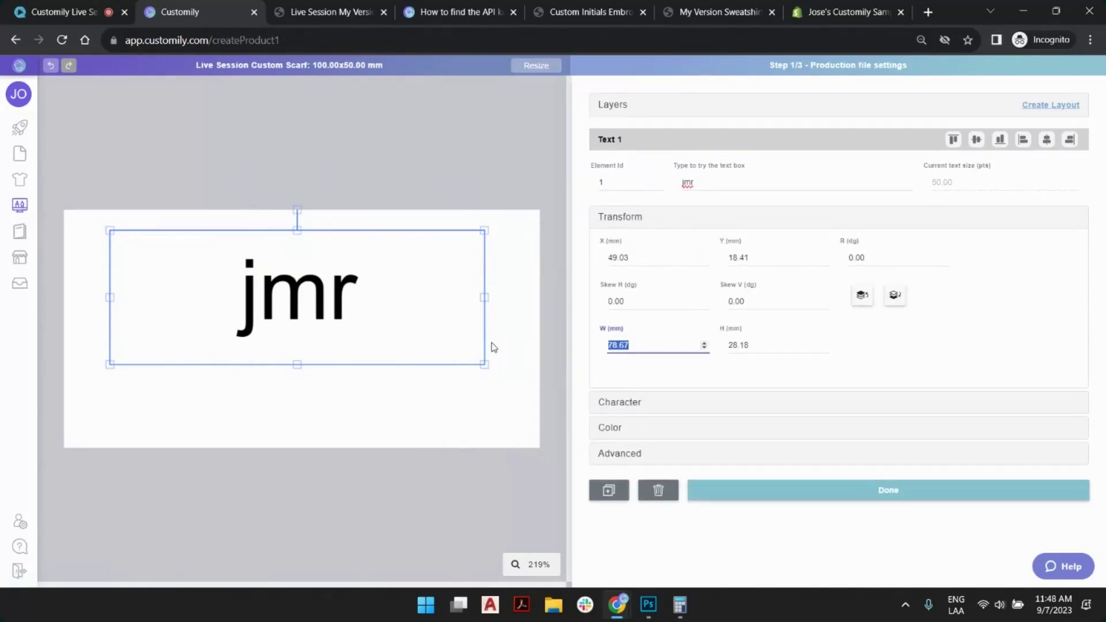
text(100)
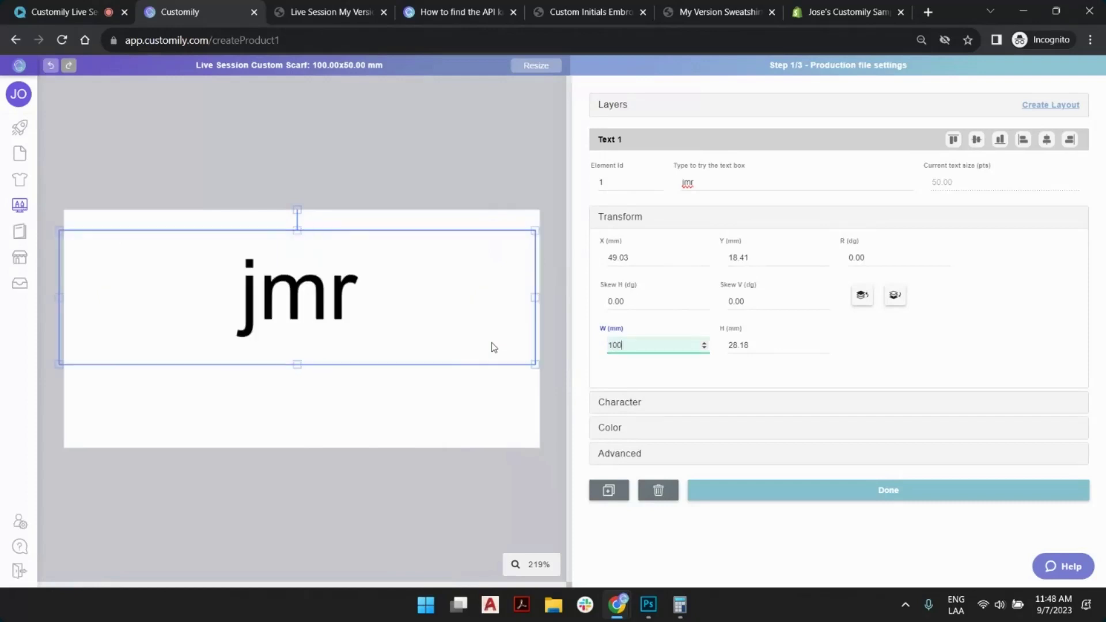
key(Tab)
text(50)
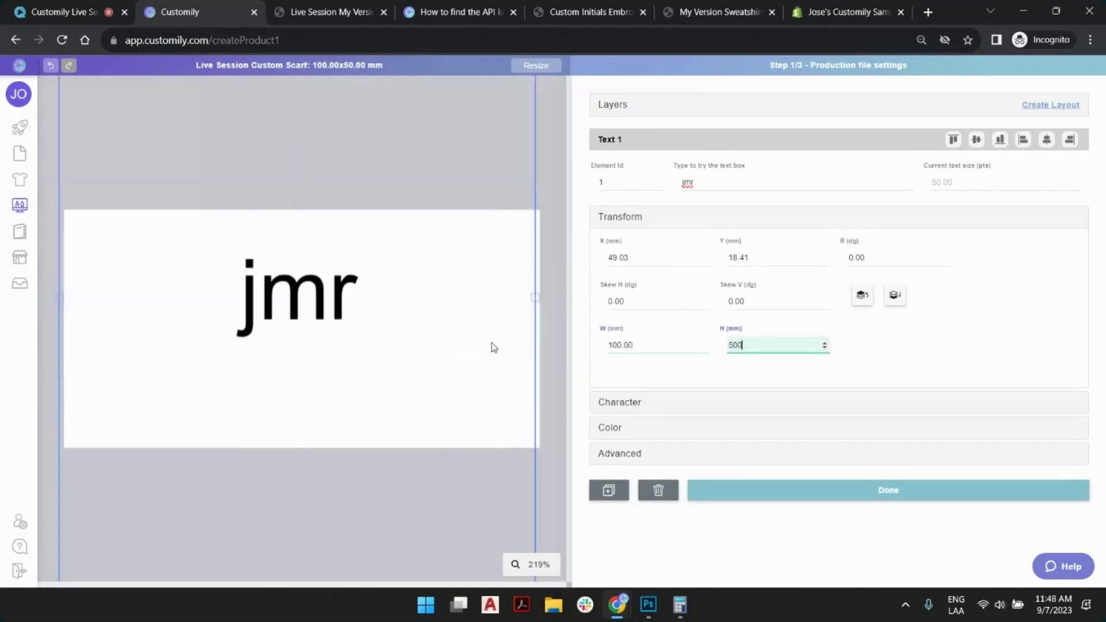
drag(419, 275, 428, 263)
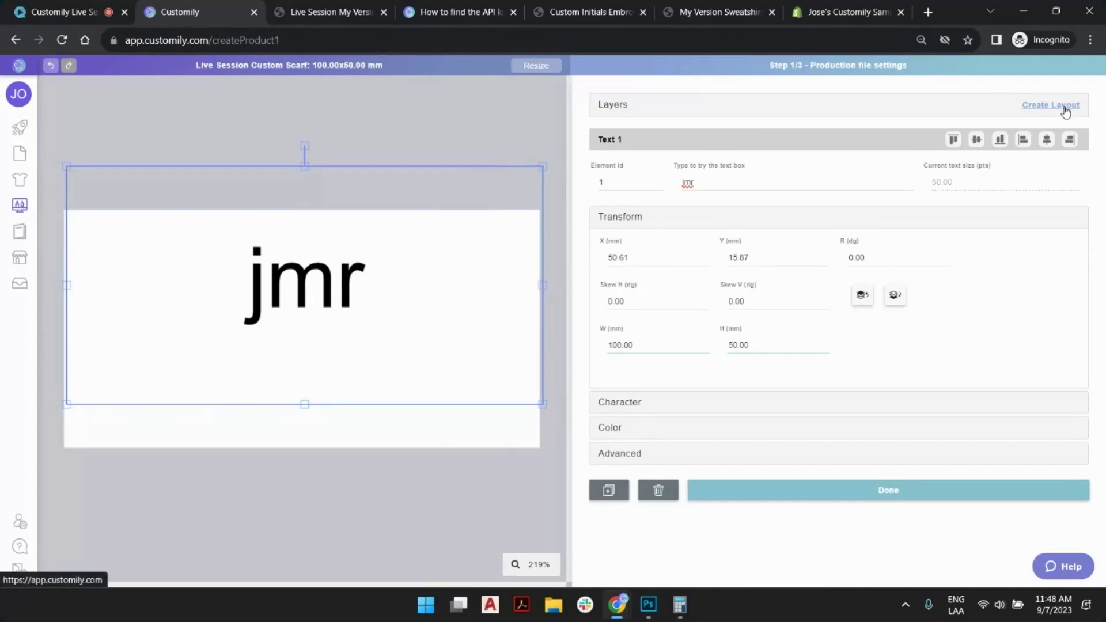
click(1046, 140)
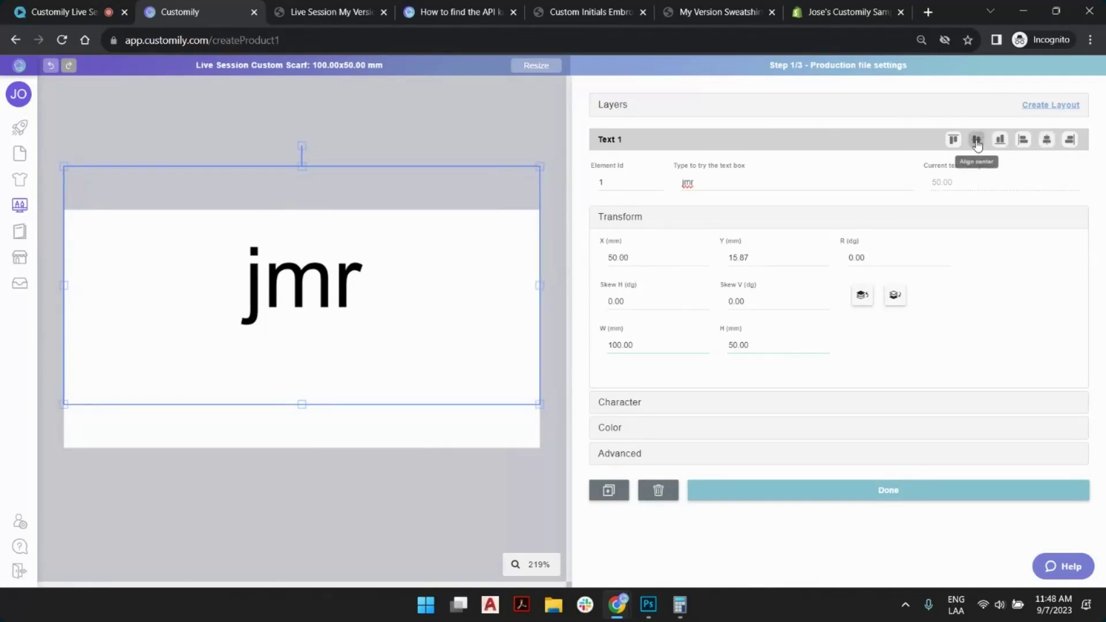
click(975, 140)
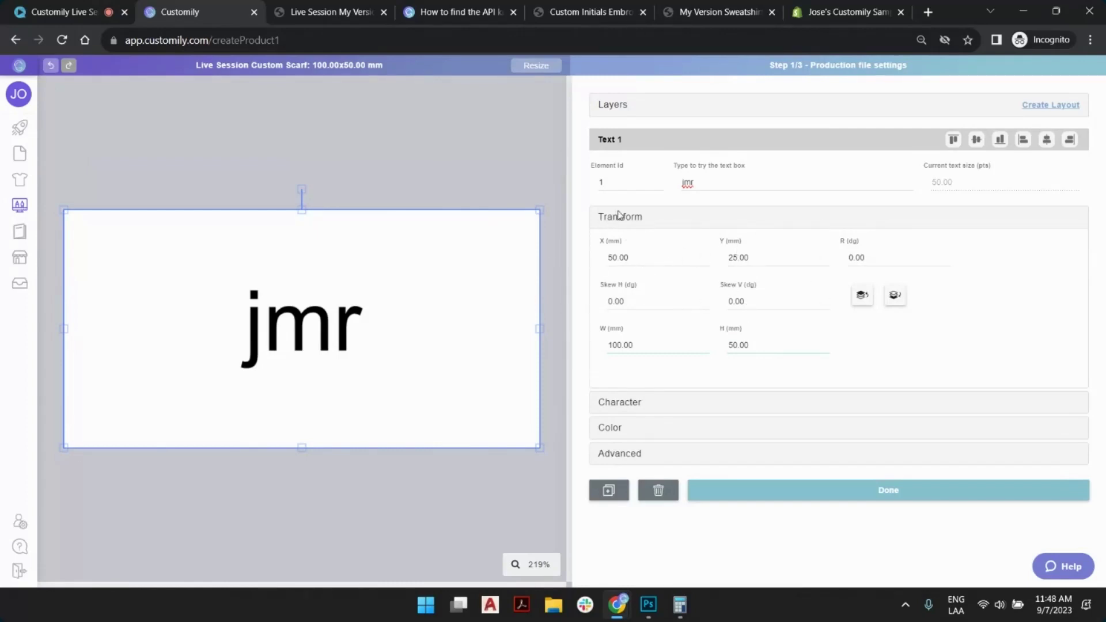
Look over the stitch-style font files offered for upload in the text's character settings, and cancel the upload.
click(701, 402)
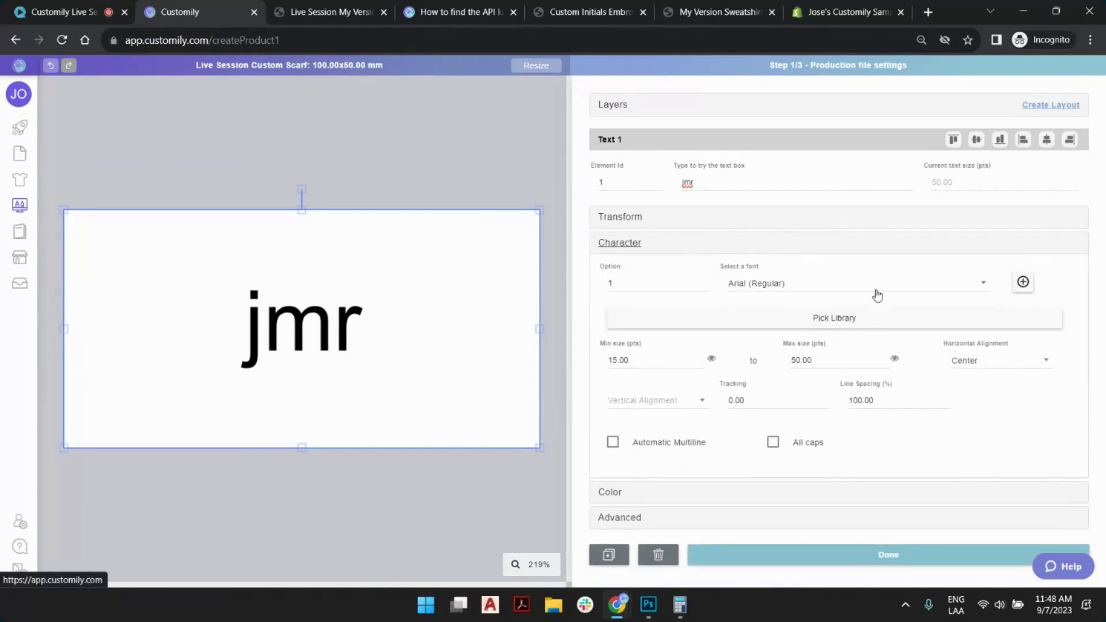
click(1023, 284)
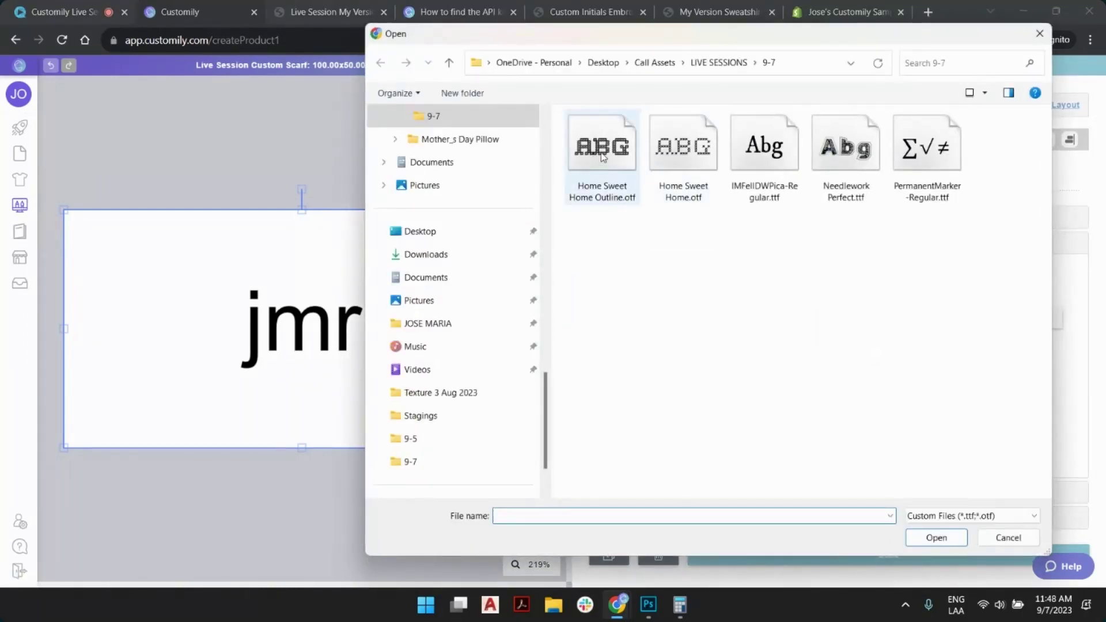
click(603, 156)
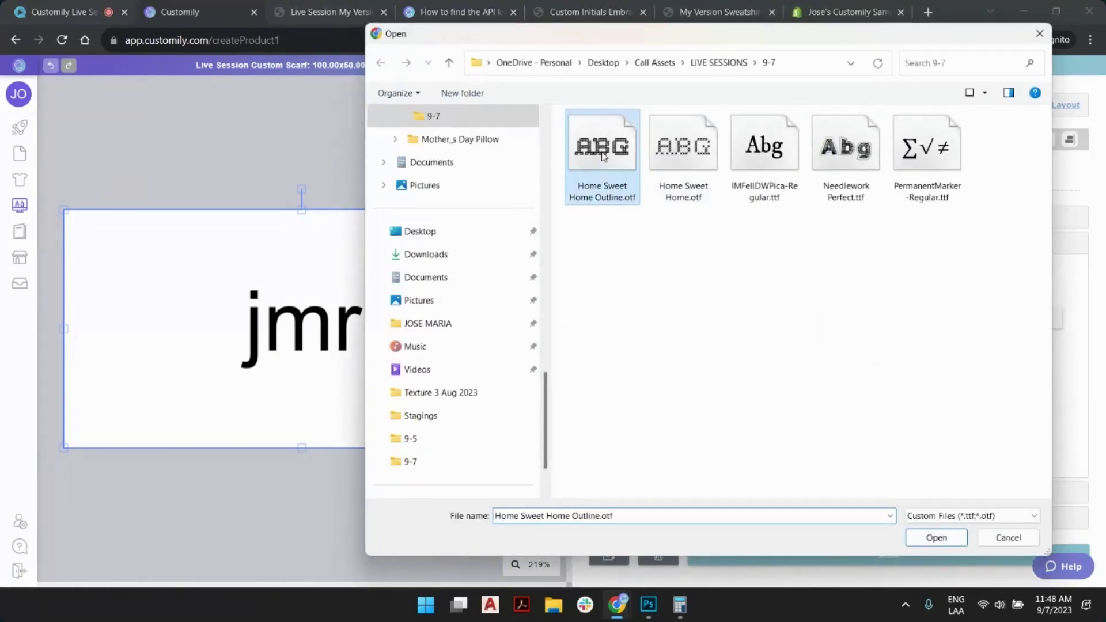
click(699, 154)
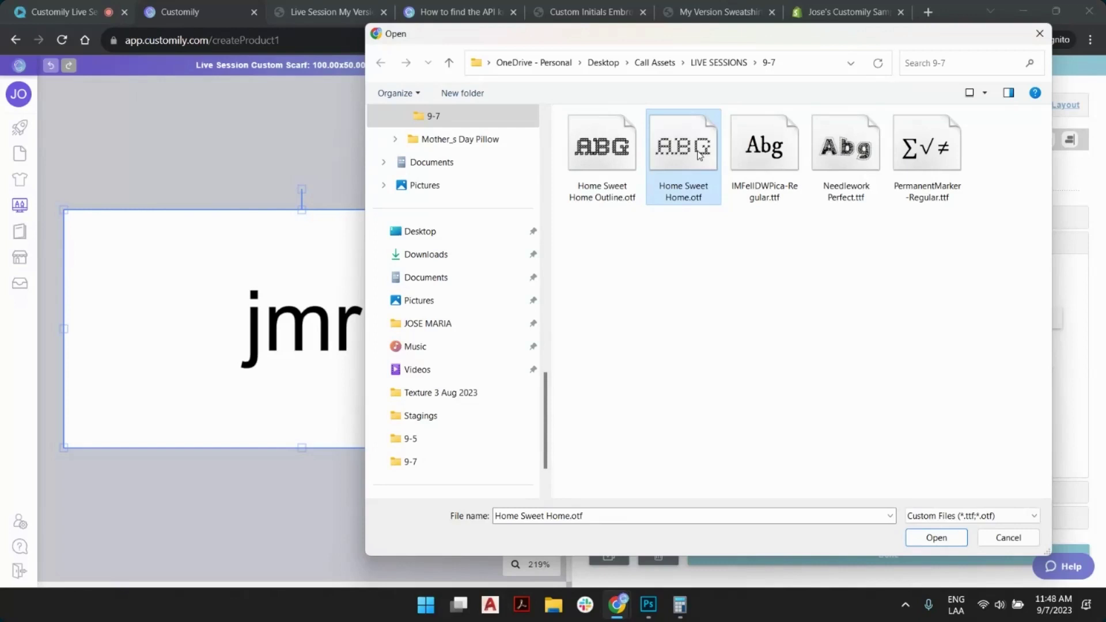
click(848, 148)
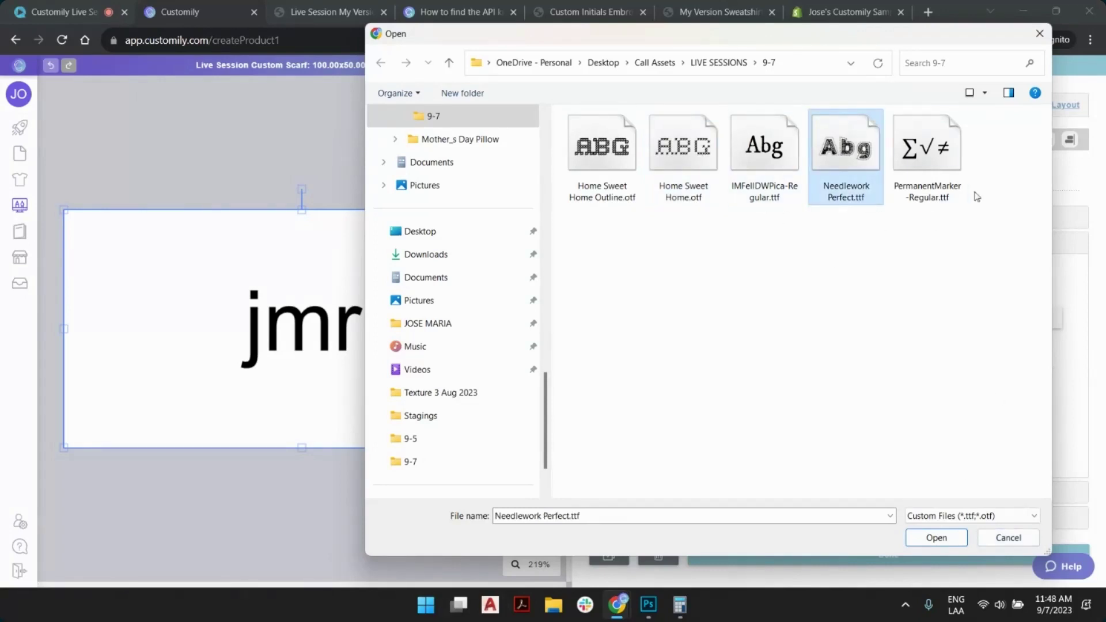
click(1008, 537)
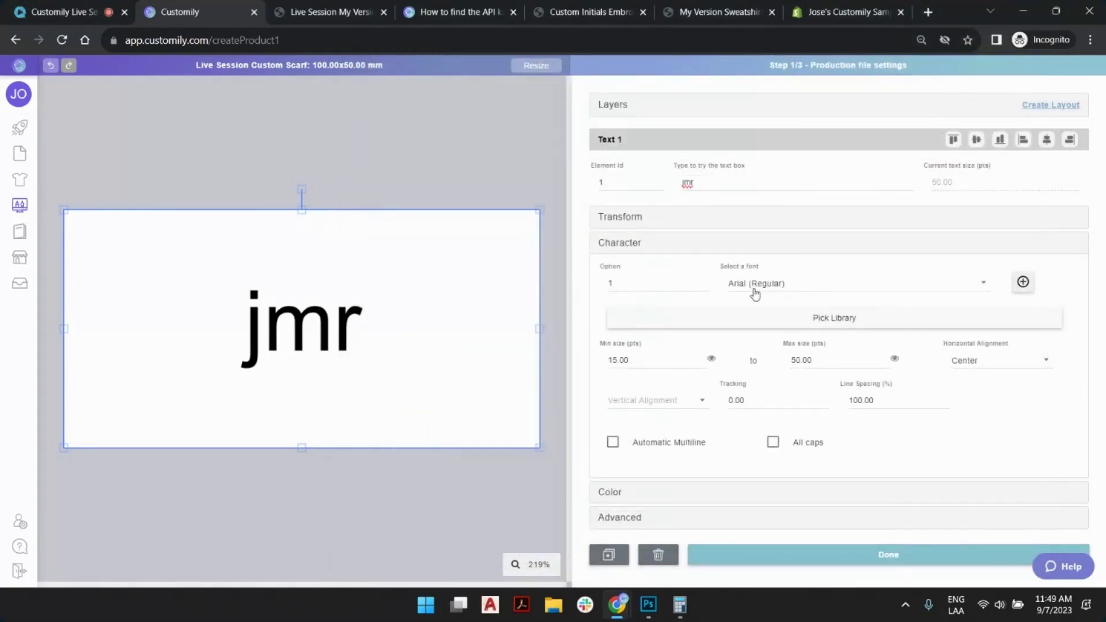
Assign the Home Sweet Home (Regular) font to font option 1 of the text box.
click(783, 288)
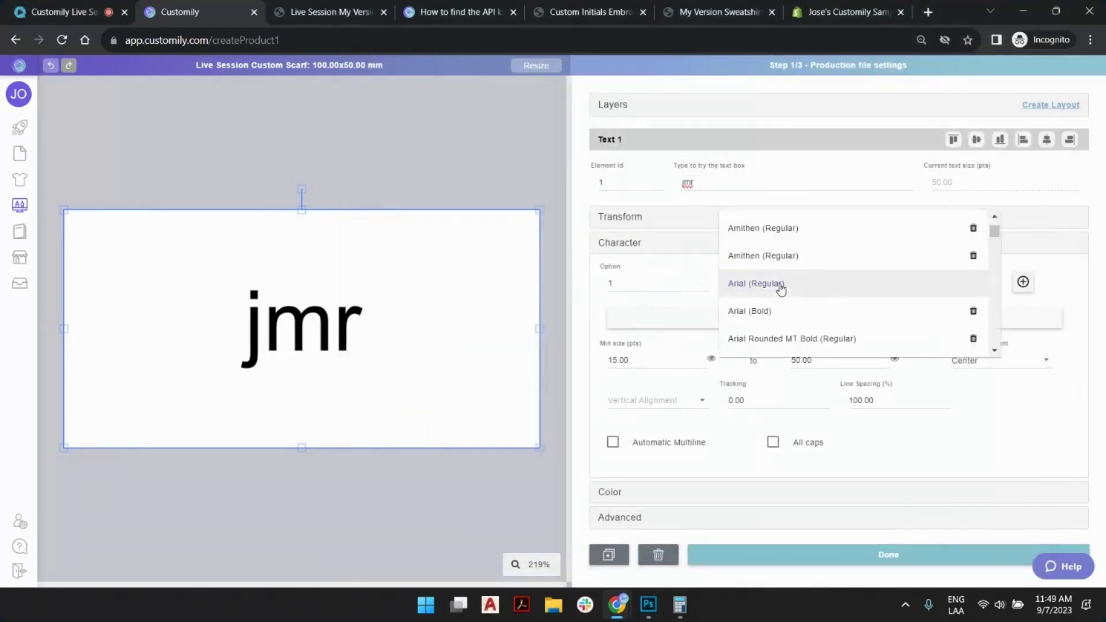
scroll(824, 285, down, 5)
click(838, 308)
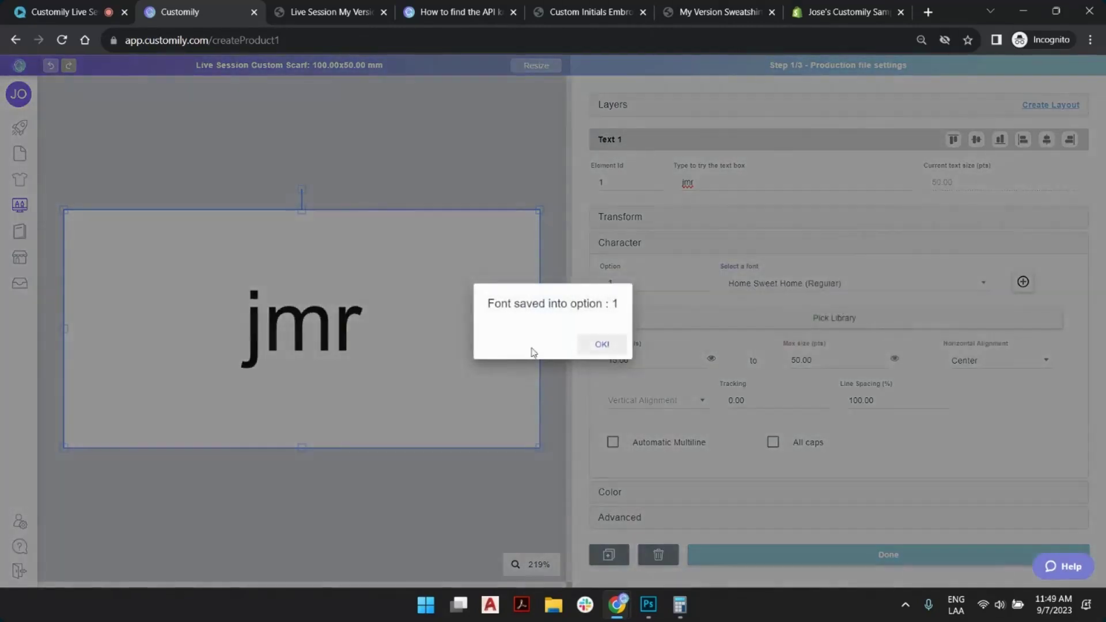
click(602, 344)
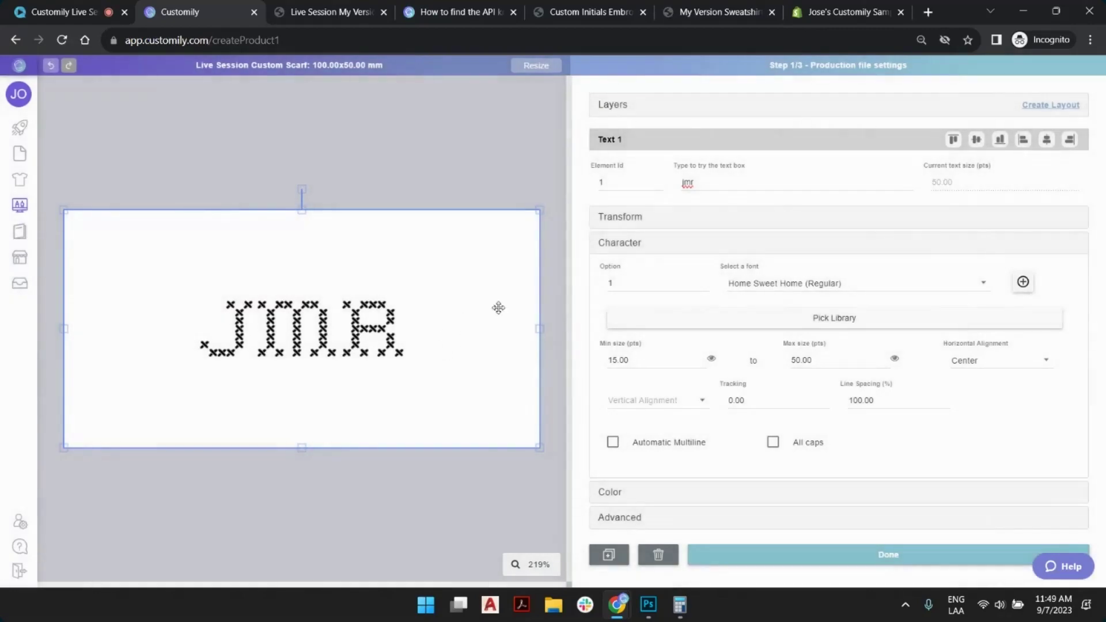
Add font option 2 with Home Sweet Home (Outline) to the text box.
click(704, 280)
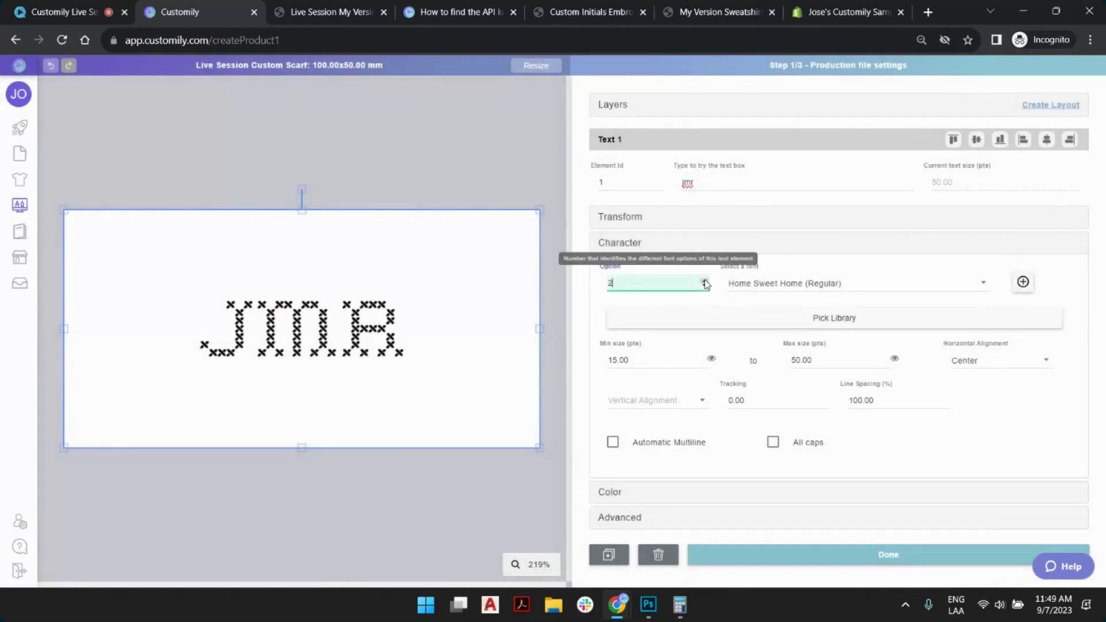
click(765, 288)
click(772, 255)
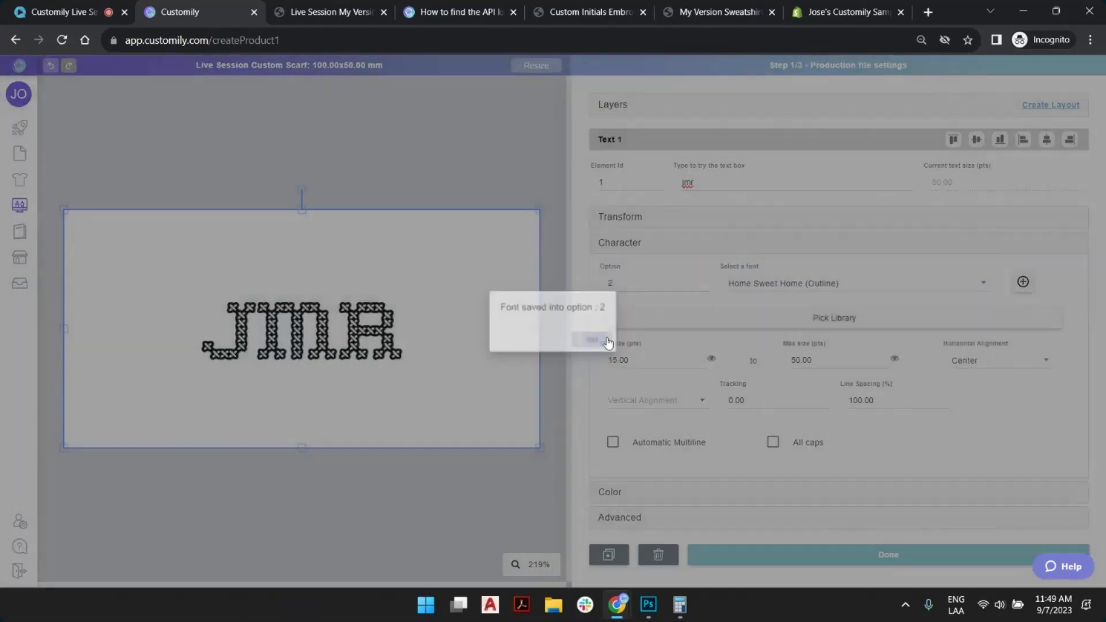
click(599, 343)
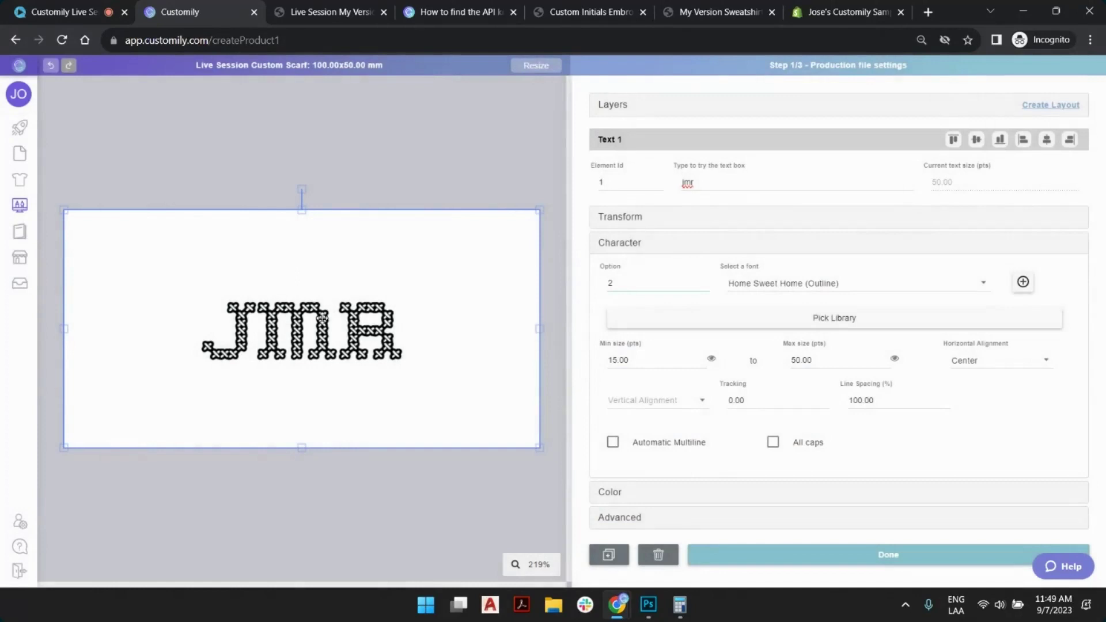
Add font option 3 with Needlework Perfect (Regular) and turn on all caps for the text.
click(704, 280)
click(756, 288)
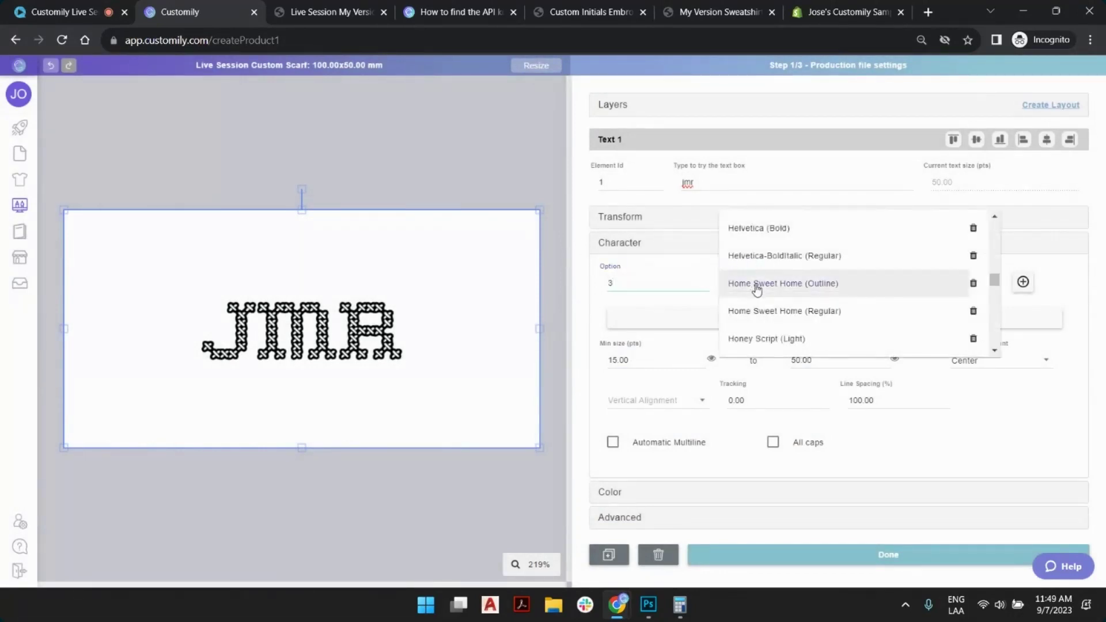
scroll(830, 307, down, 5)
click(800, 339)
click(599, 346)
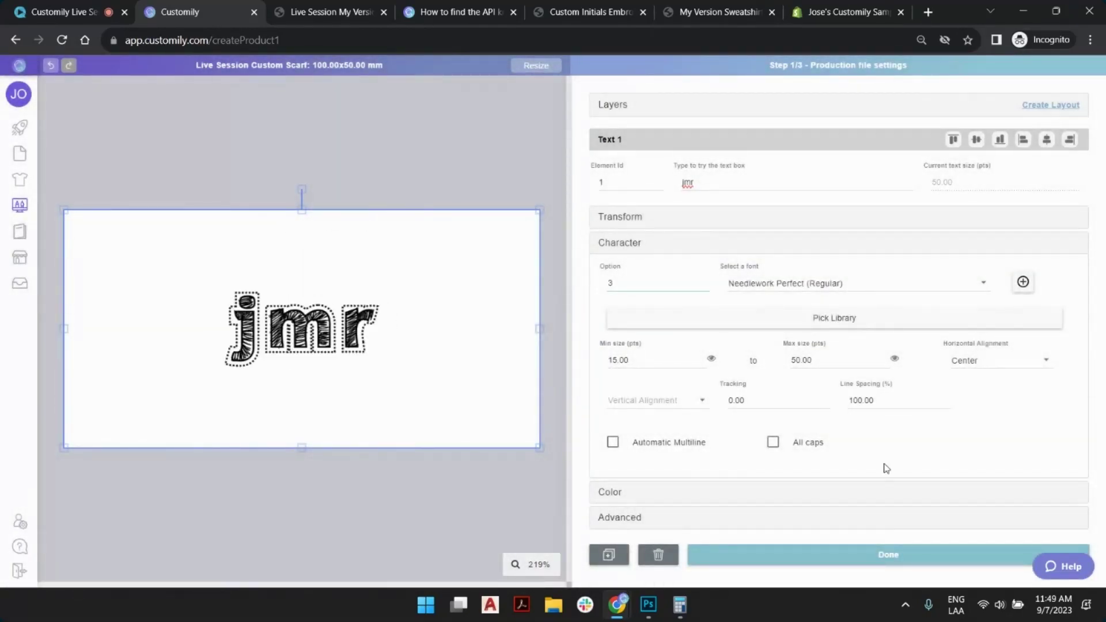
click(774, 442)
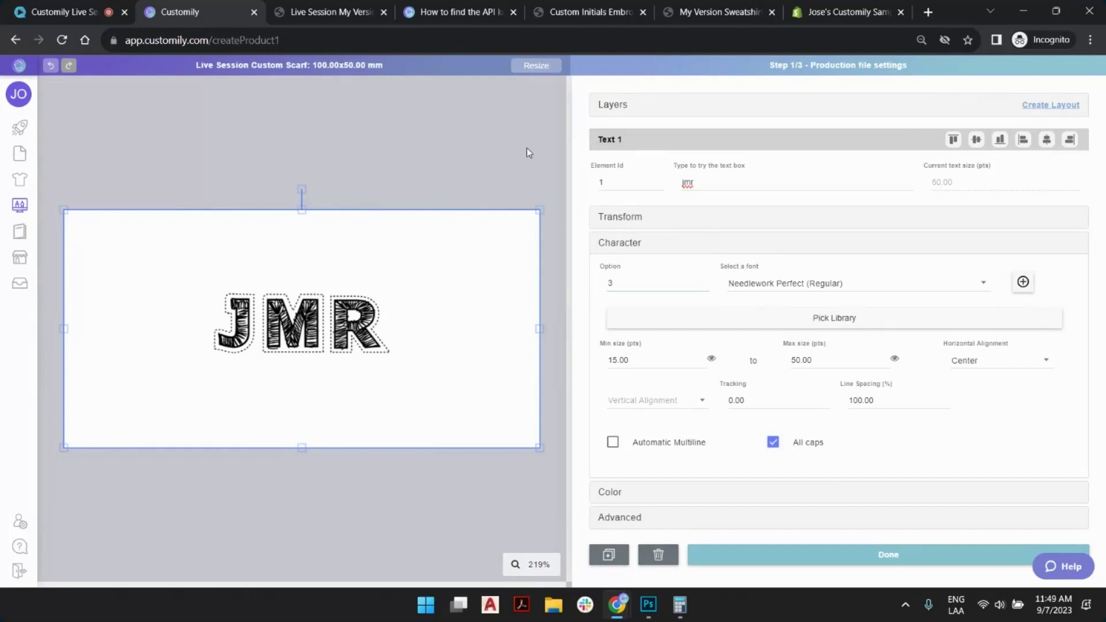
click(610, 281)
text(3)
Raise the maximum text size to 1000 pts and check the text size at which the initials fill the box.
click(834, 357)
double_click(800, 359)
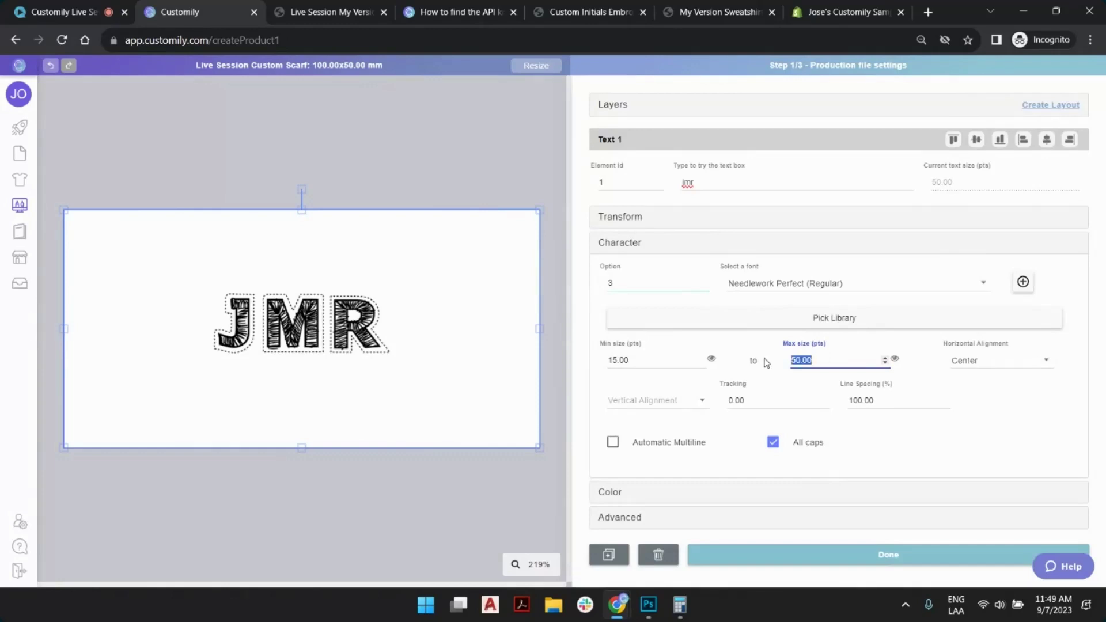
text(1)
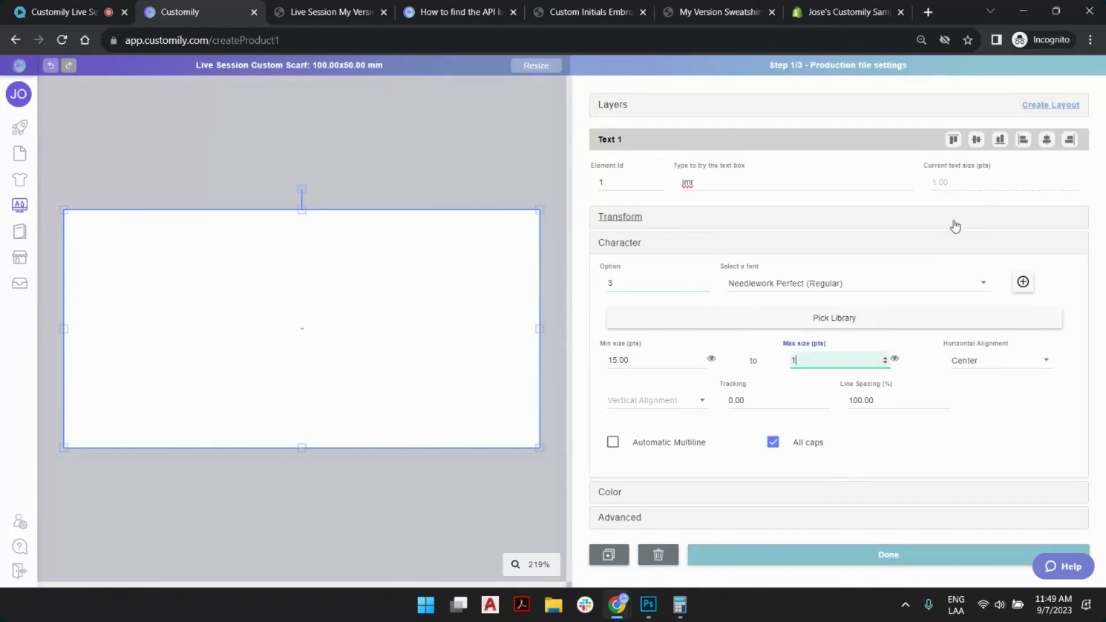
text(000)
double_click(954, 183)
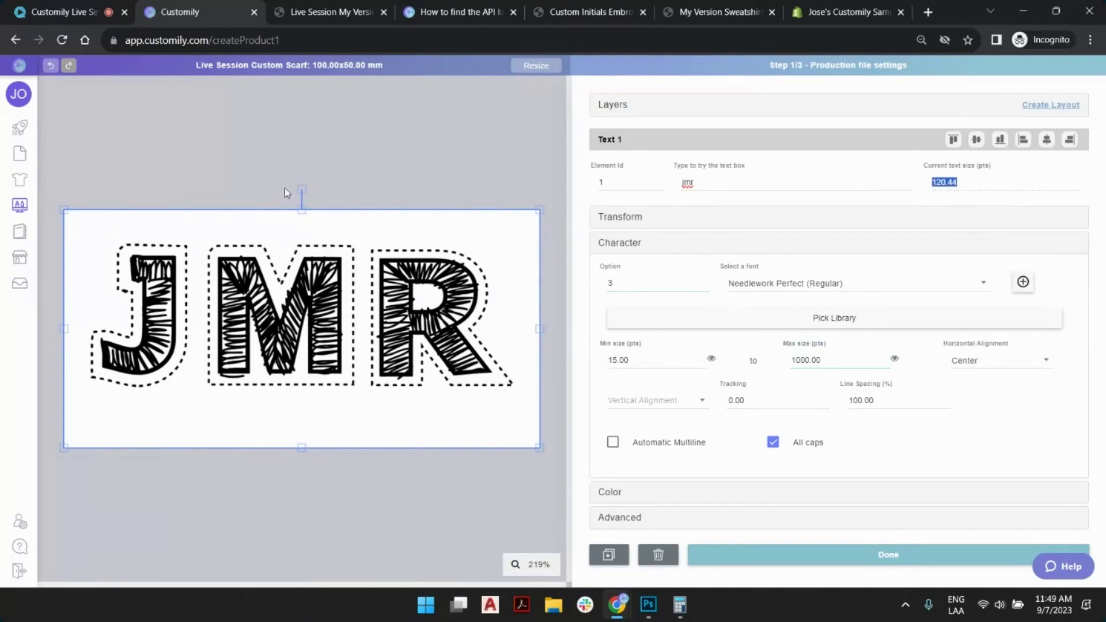
click(978, 183)
Set both the maximum and the minimum text size to 120 pts.
click(824, 356)
key(ctrl+a)
text(120)
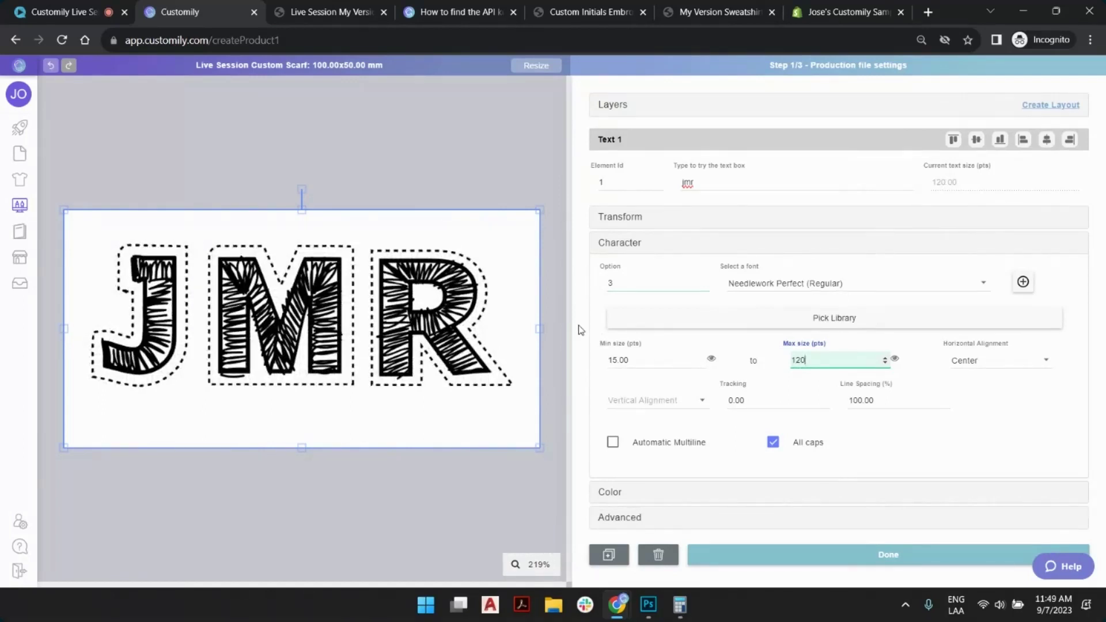
click(634, 355)
text(120)
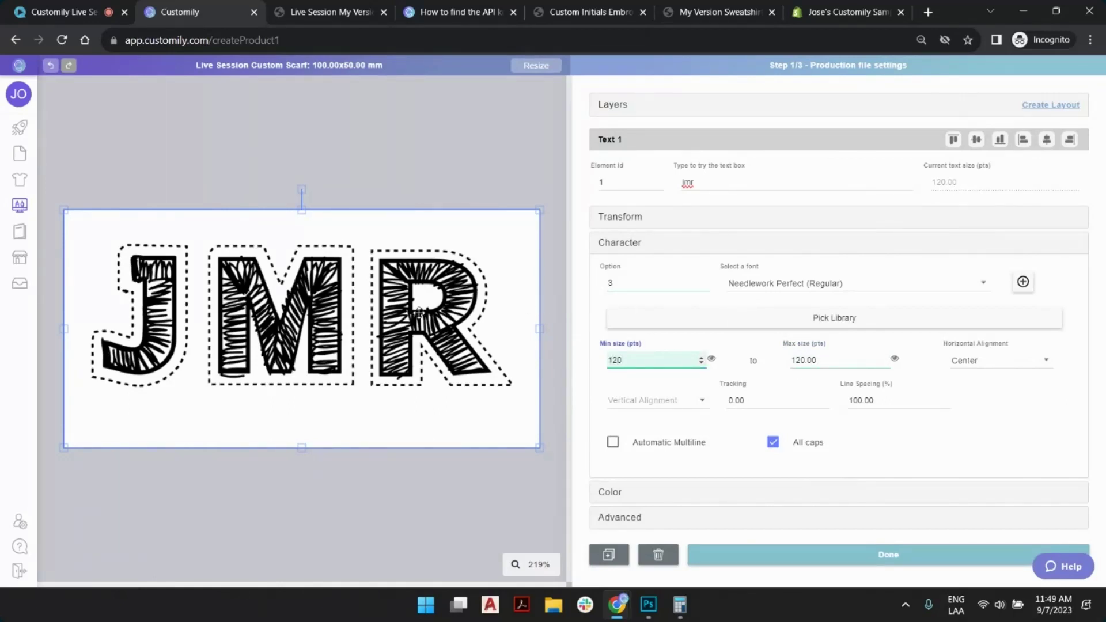
Test how other initials fit the text box using the sample texts abc and ghy.
click(719, 185)
text(abc)
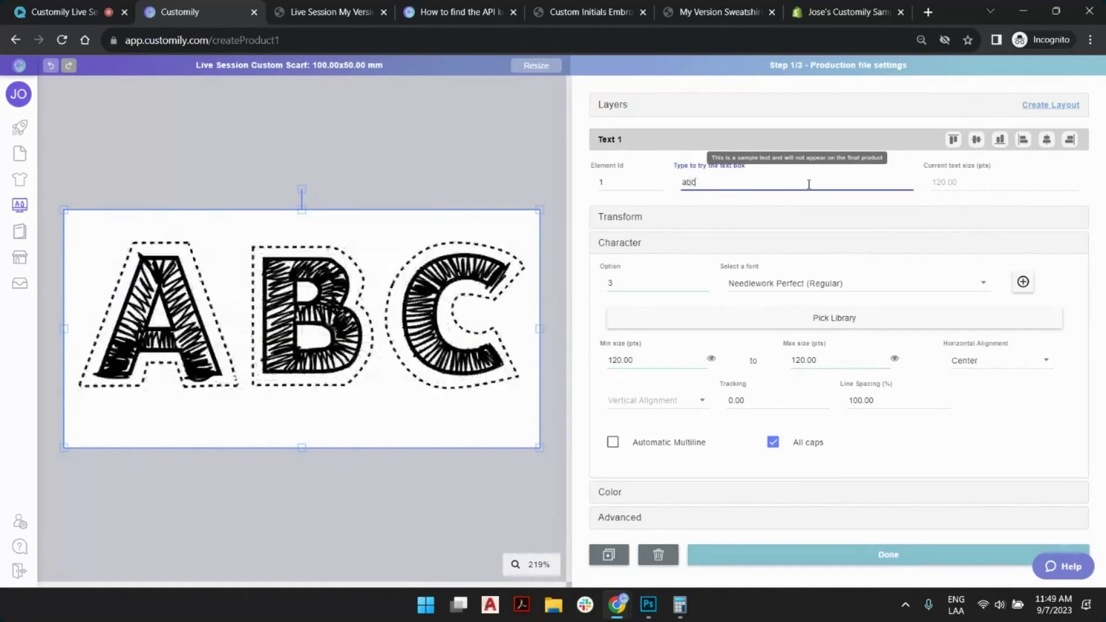
double_click(716, 183)
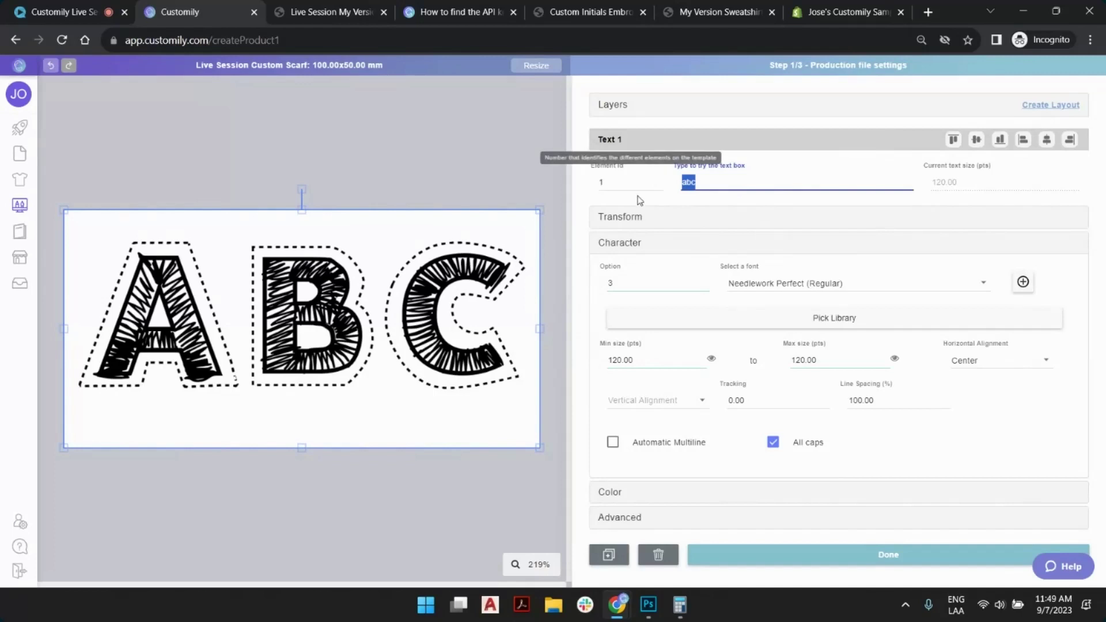
text(ghy)
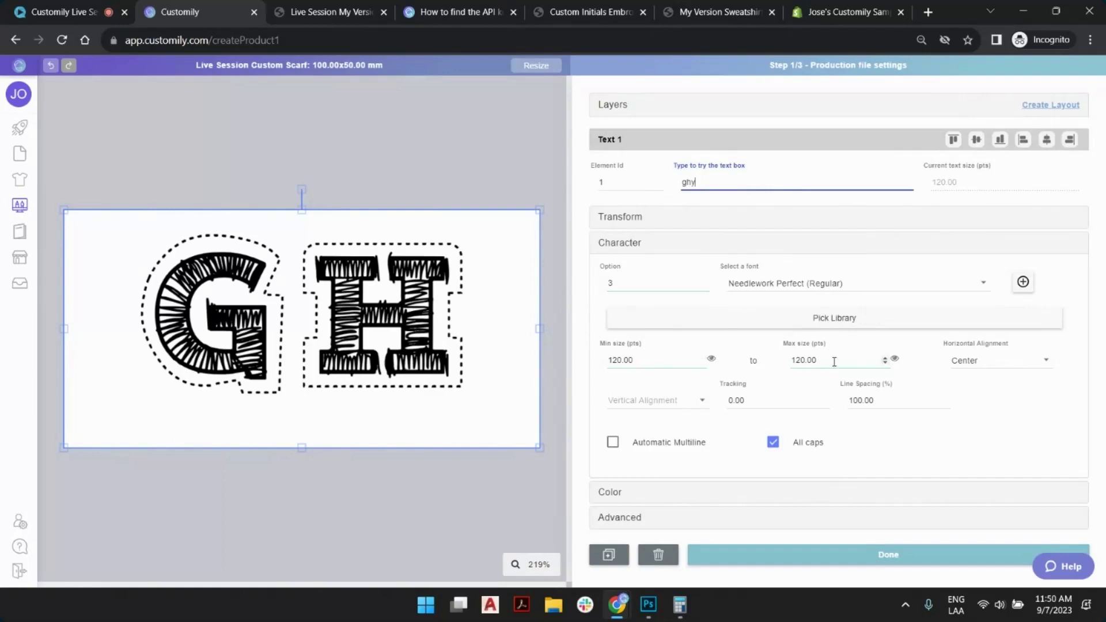
Reduce the minimum text size to 118 pts and further to 110 pts, testing it with the sample text hhh.
click(701, 363)
click(701, 363)
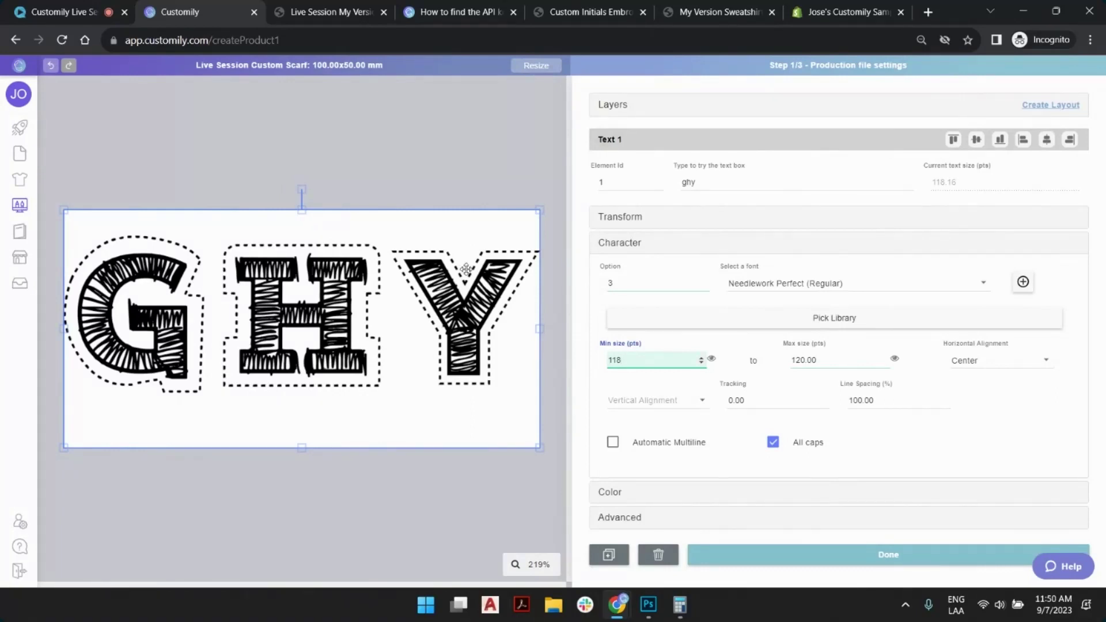
double_click(721, 184)
text(hh)
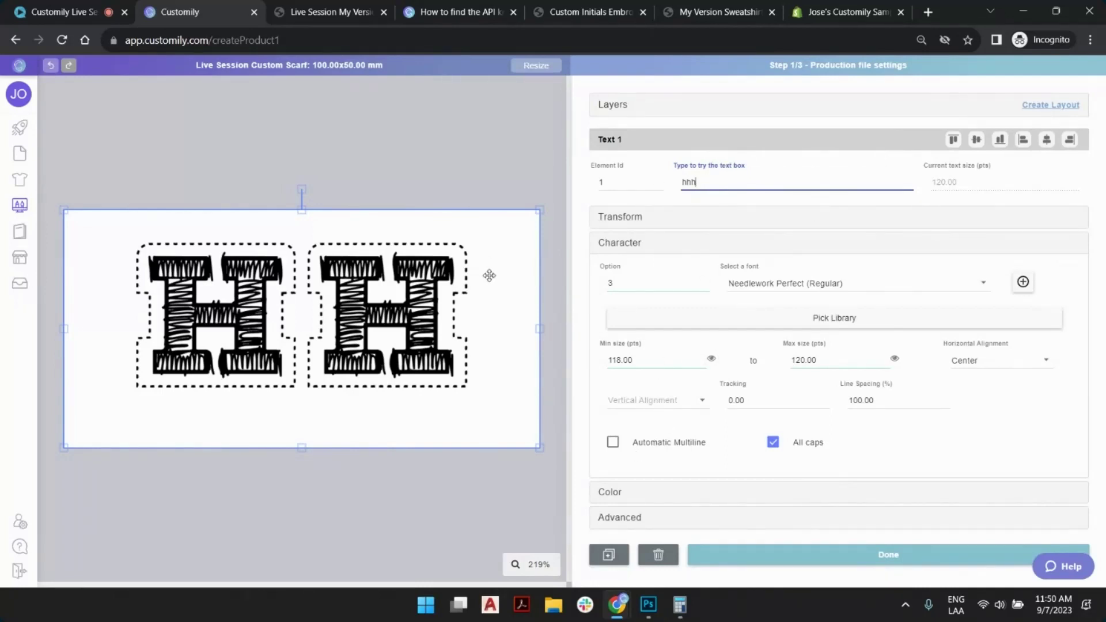
double_click(701, 364)
double_click(701, 363)
double_click(701, 363)
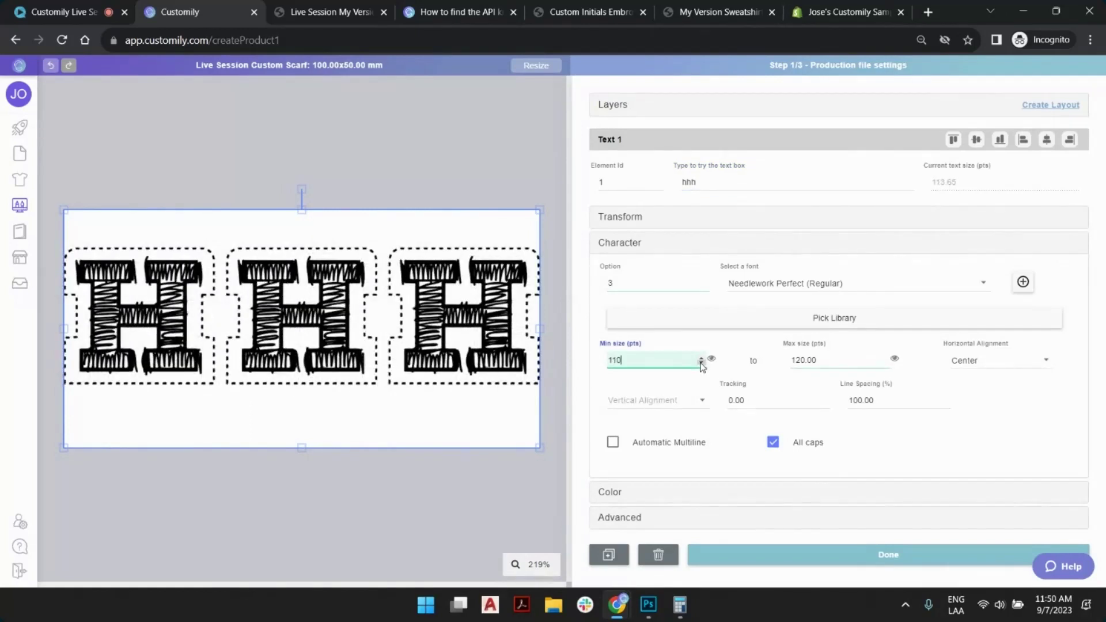
Test the sample text www and lower the minimum text size to 70 pts so all three letters fit.
double_click(713, 184)
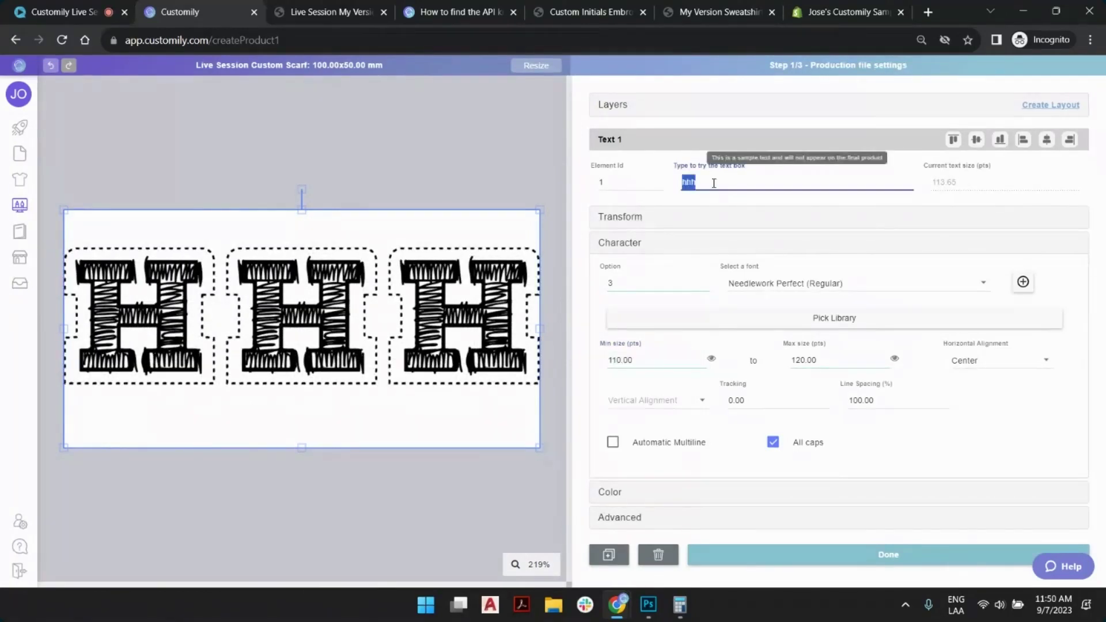
text(ww)
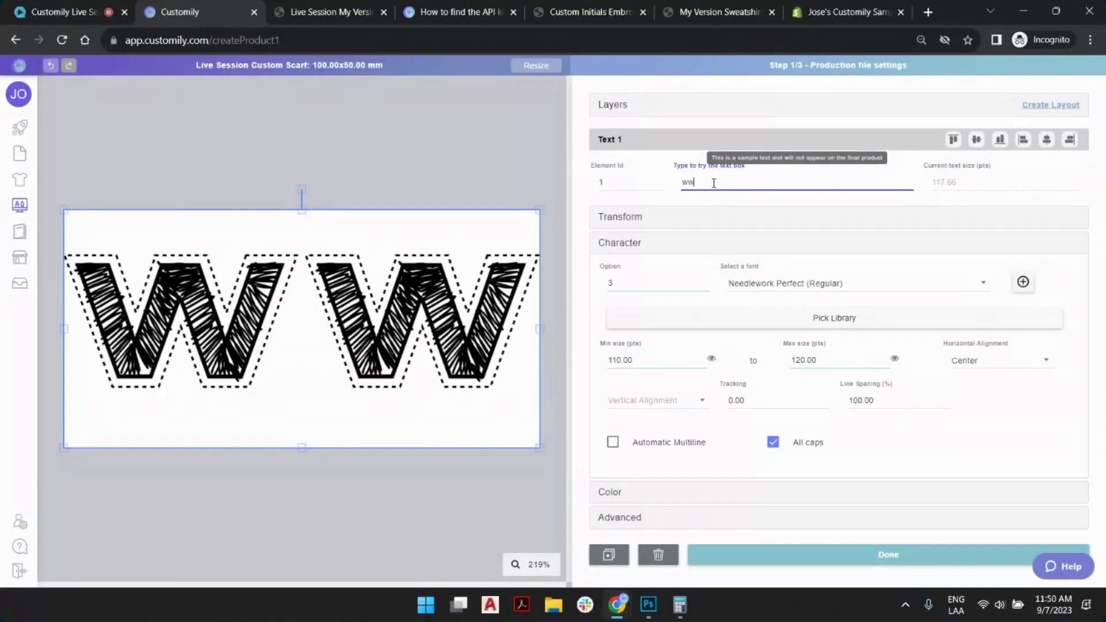
text(w)
click(702, 364)
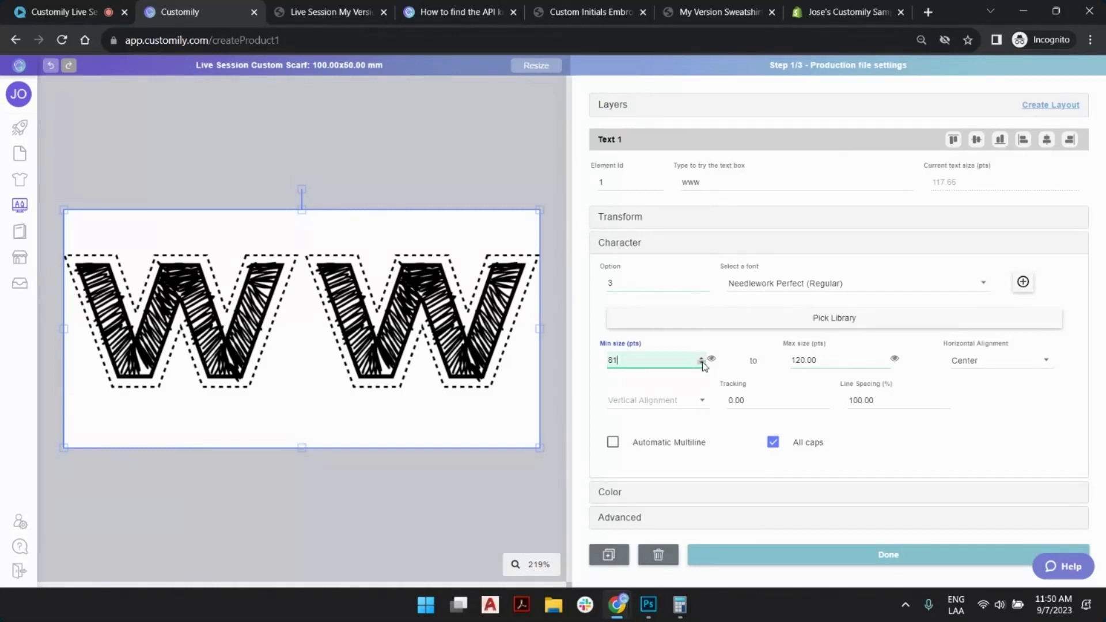
click(702, 364)
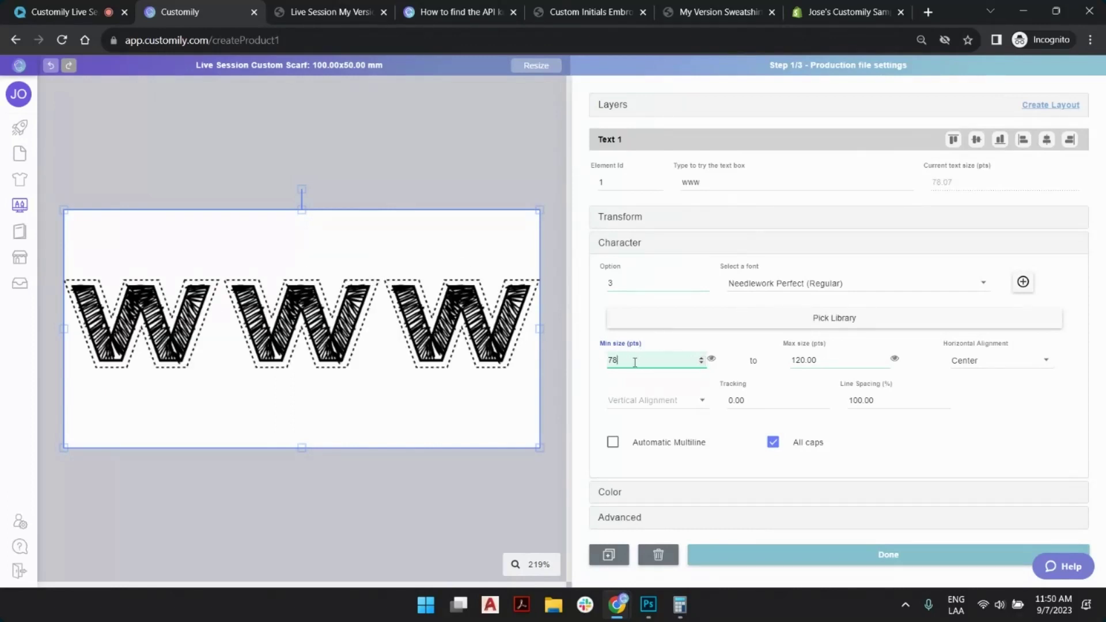
drag(639, 362, 478, 357)
text(70)
click(711, 359)
Check how the sample texts abc, abw and www scale within the text box, and deselect it.
double_click(704, 183)
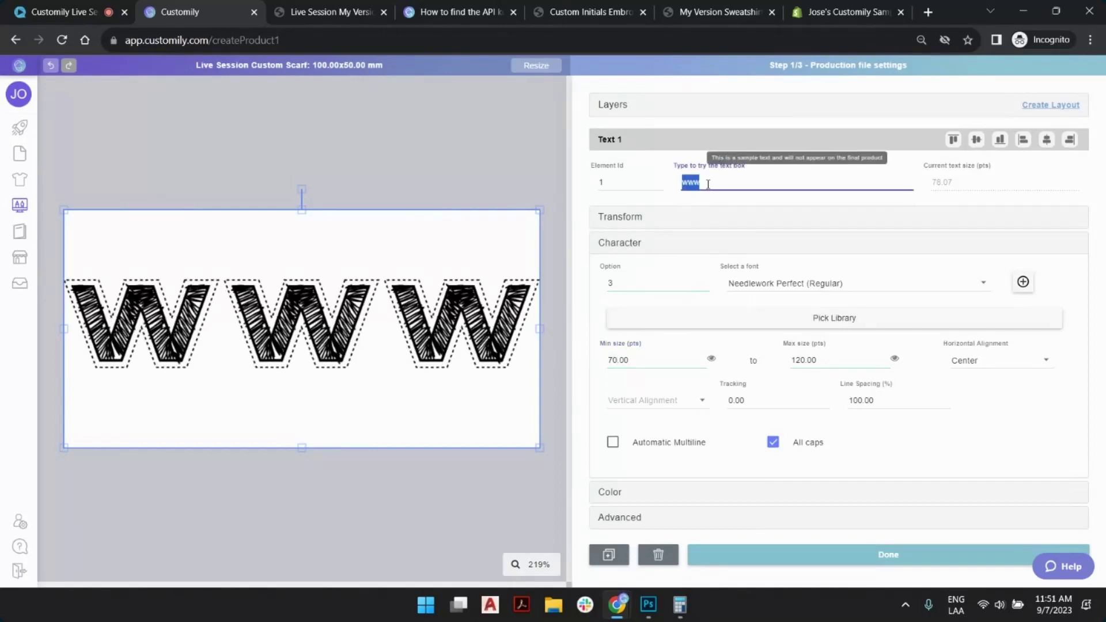
text(abc)
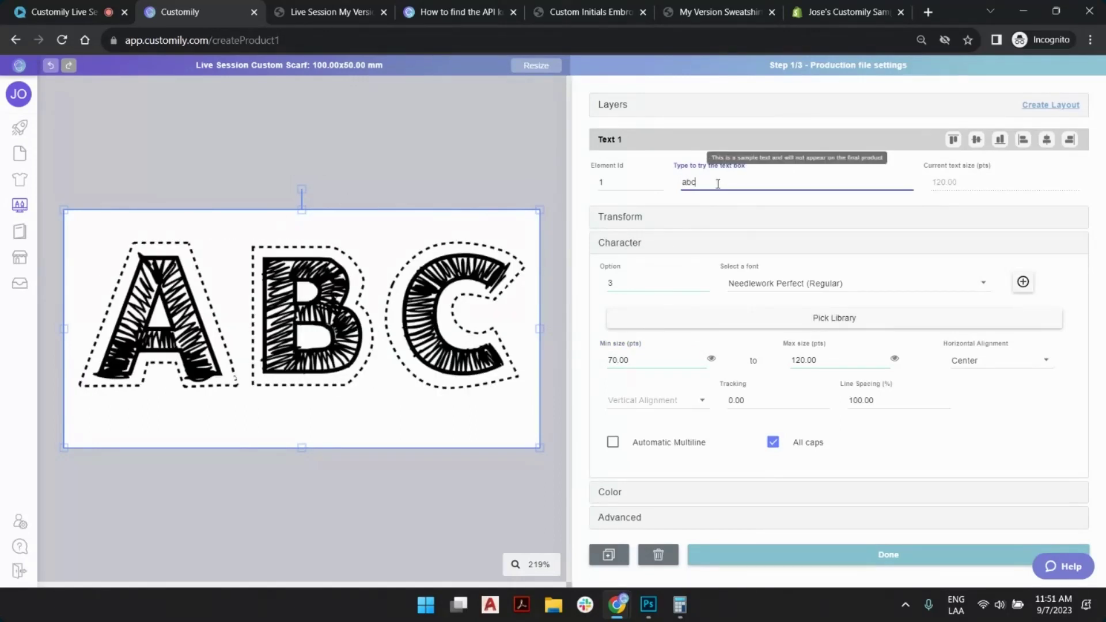
key(BackSpace)
text(w)
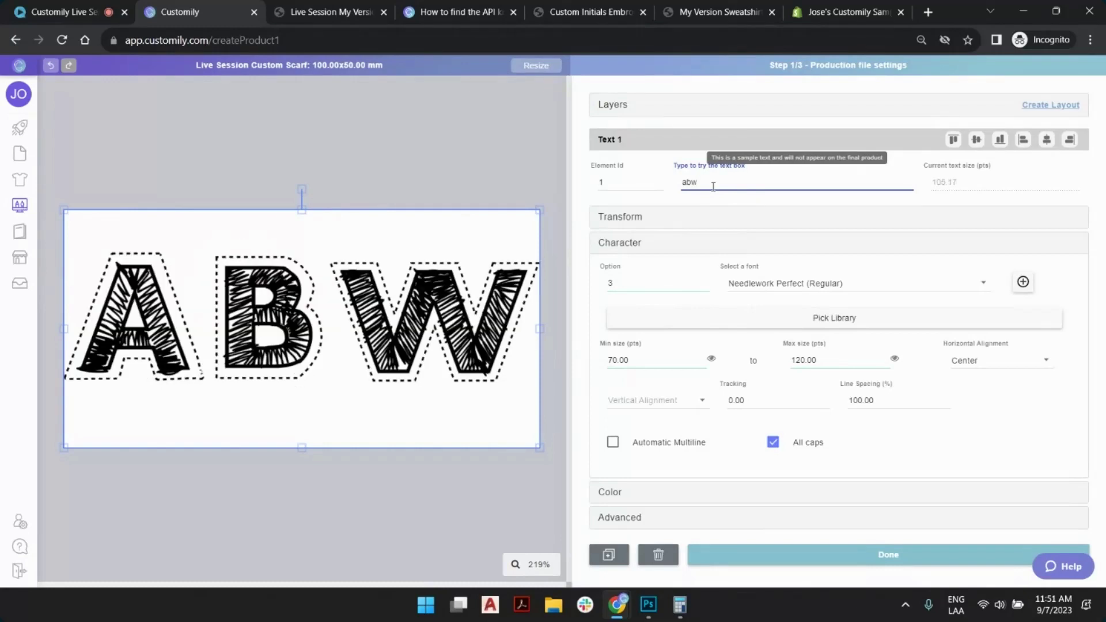
click(439, 182)
click(445, 245)
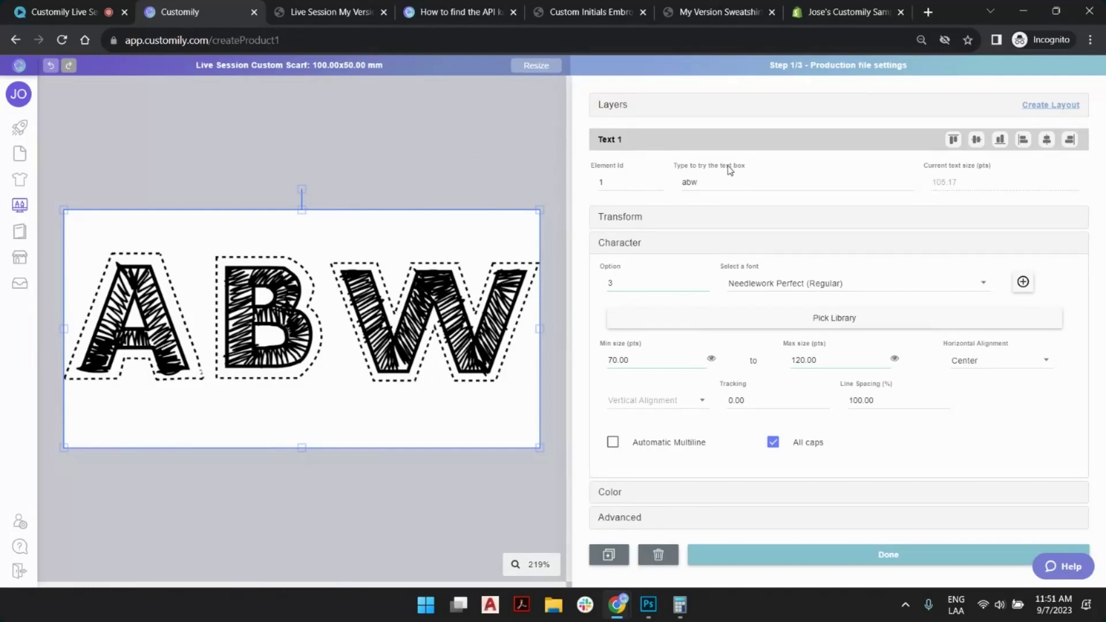
double_click(717, 181)
text(www)
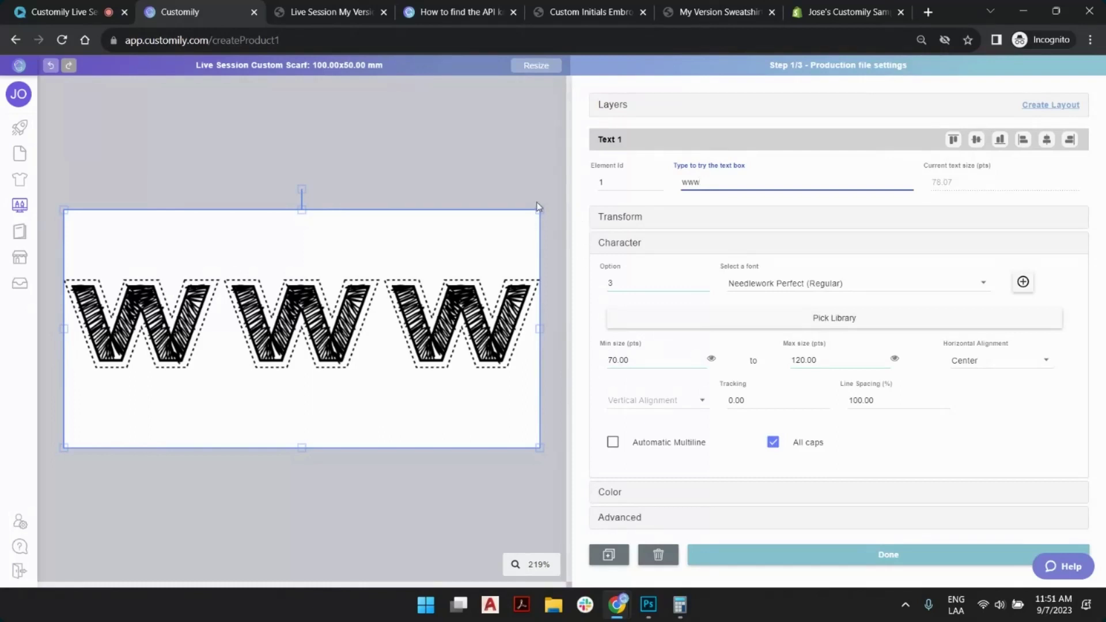
click(485, 168)
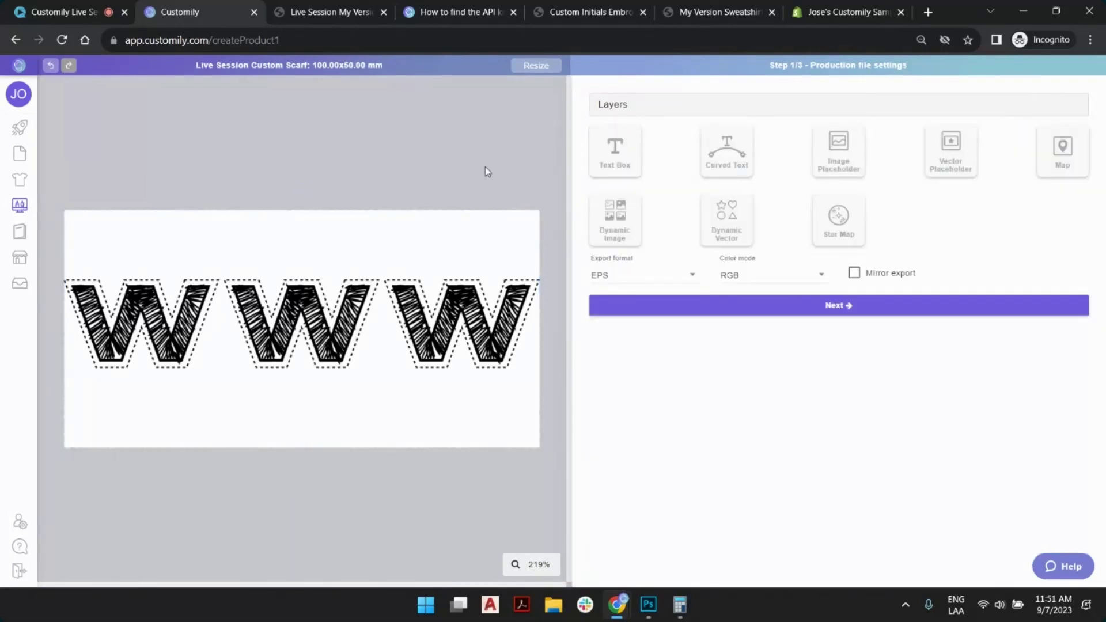
Set the production file's export format to PDF and its color mode to CMYK.
click(690, 276)
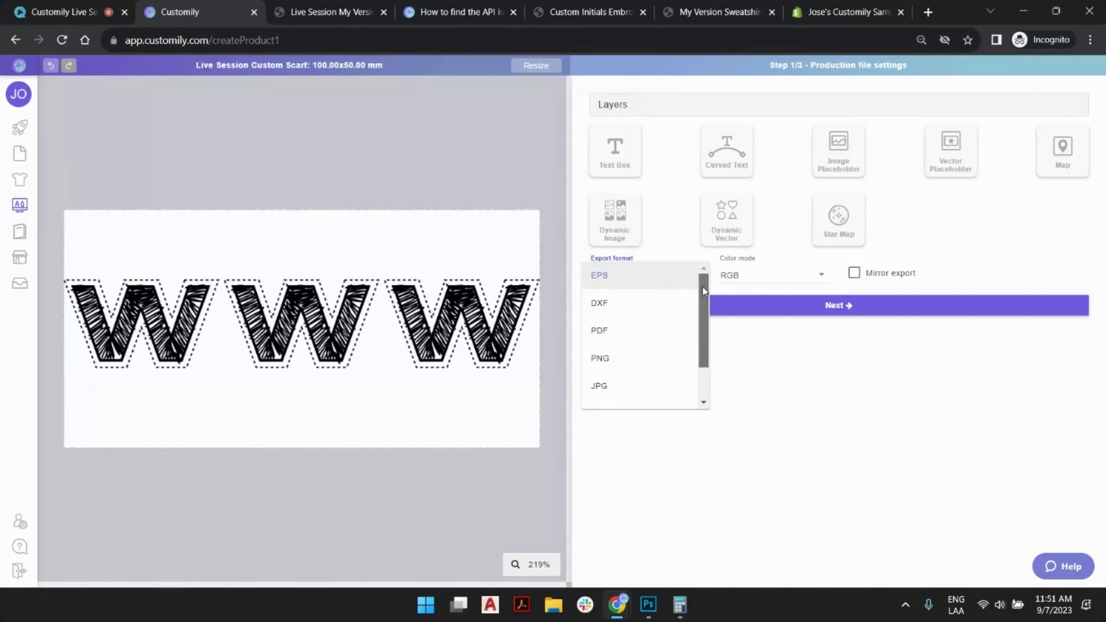
scroll(702, 287, down, 2)
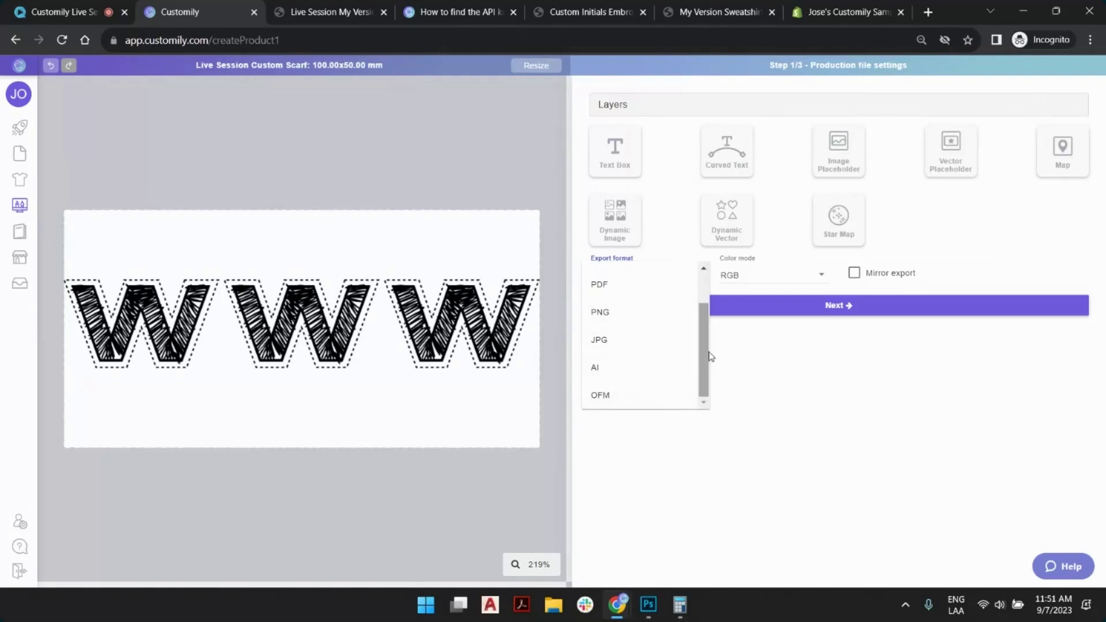
scroll(593, 316, up, 2)
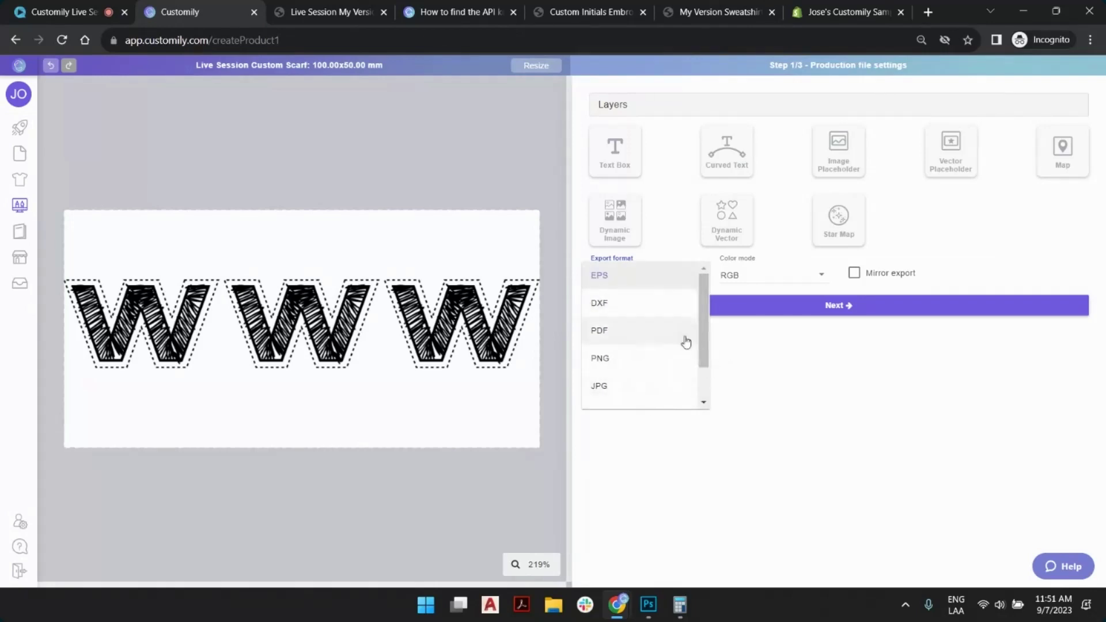
click(635, 337)
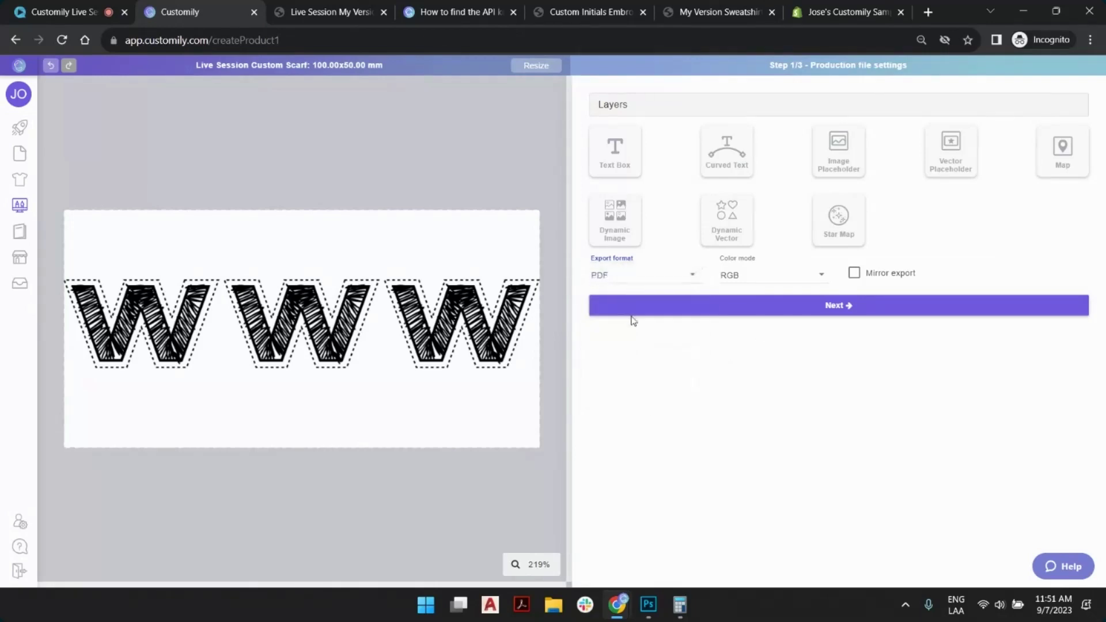
click(758, 282)
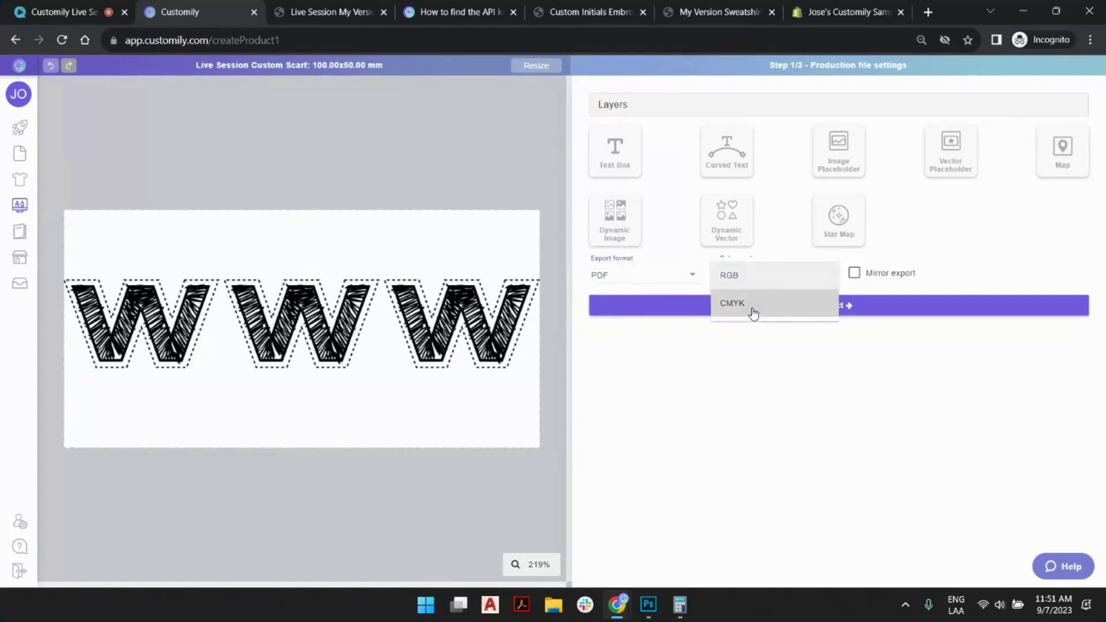
click(753, 306)
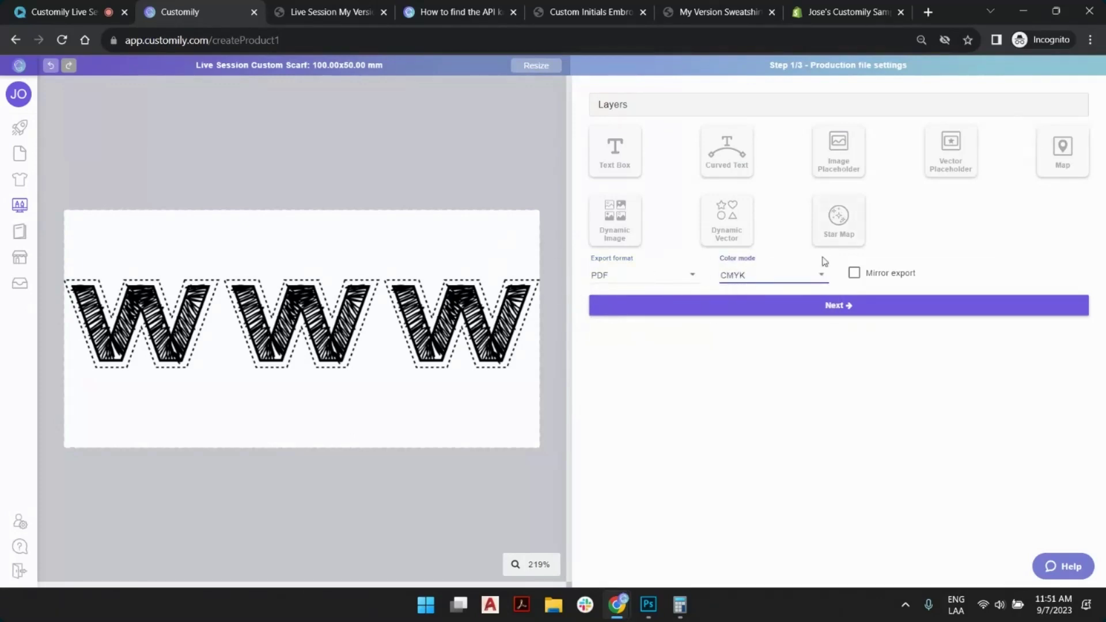
Examine the fill and stroke color settings of the initials text box, and deselect it.
click(355, 252)
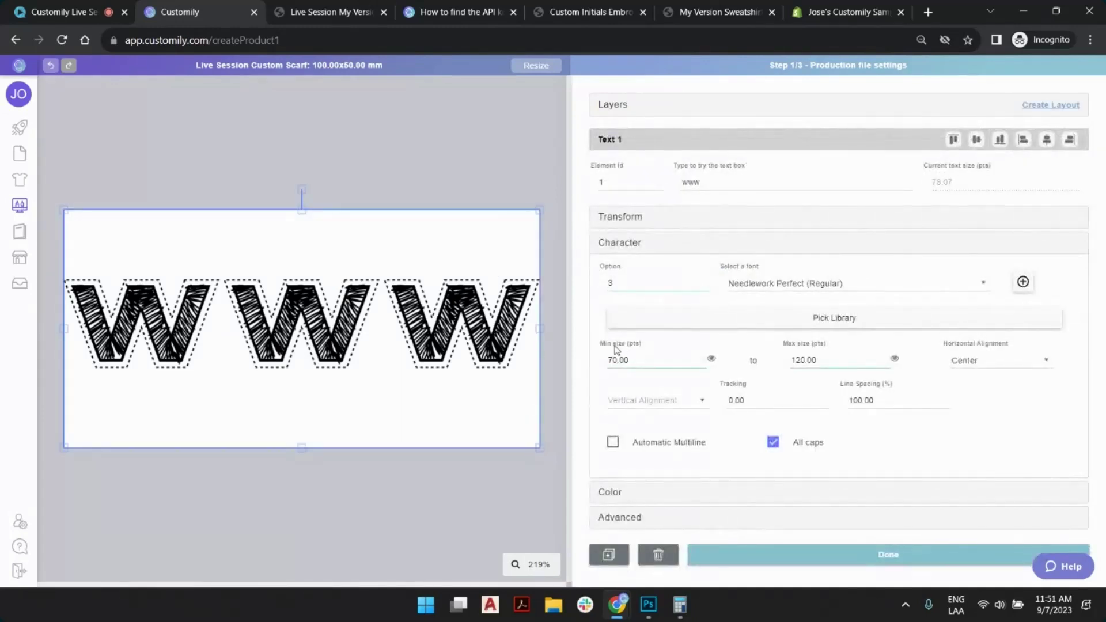
click(632, 246)
click(612, 271)
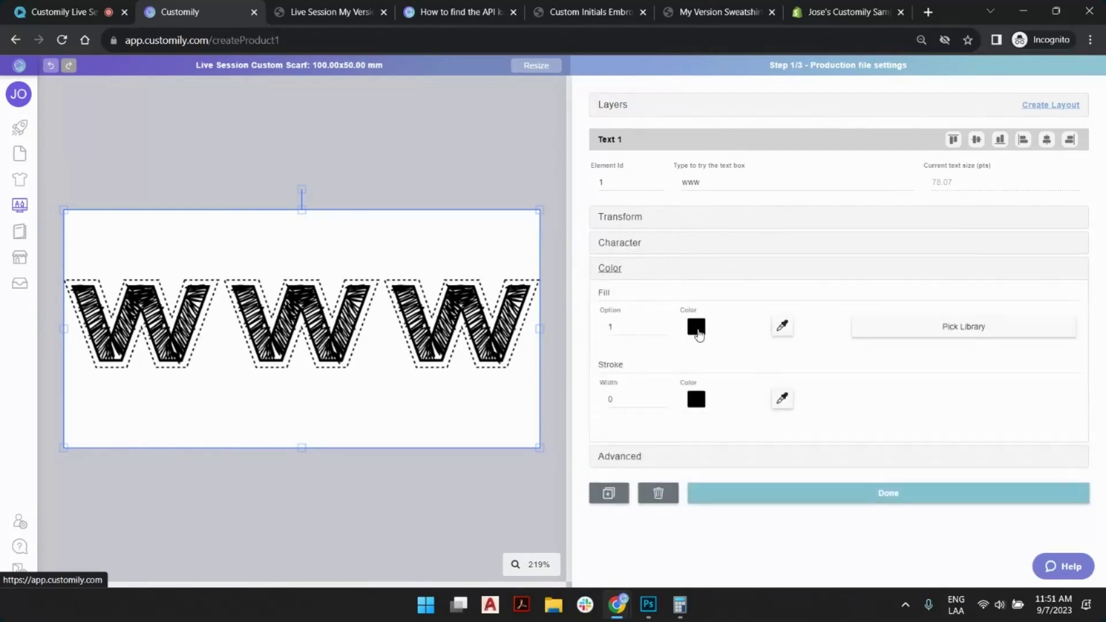
click(542, 171)
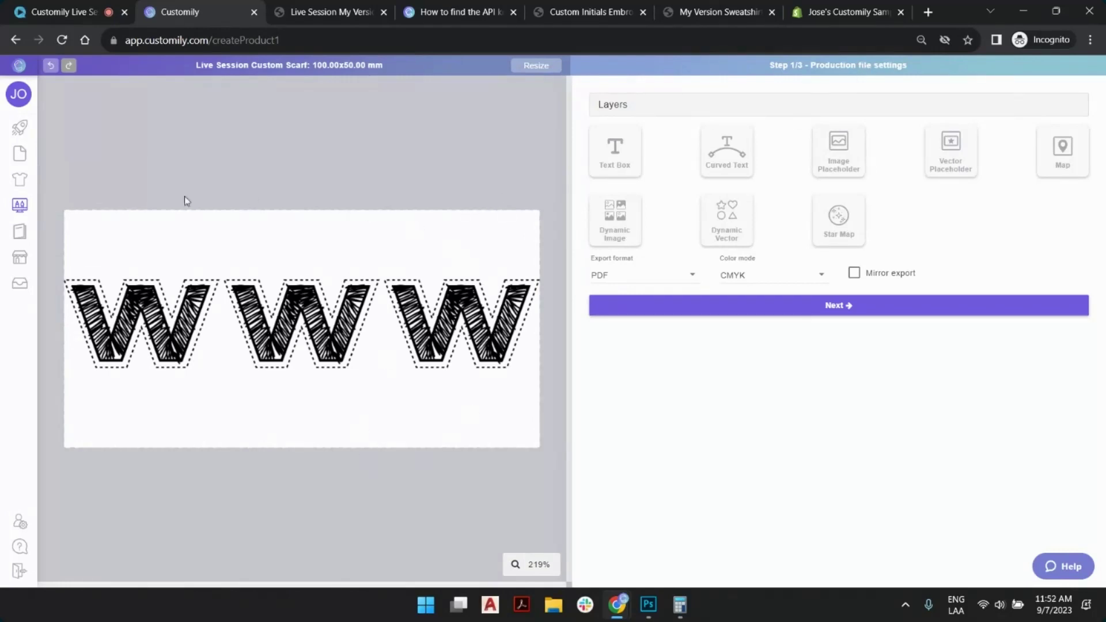
drag(916, 65, 755, 68)
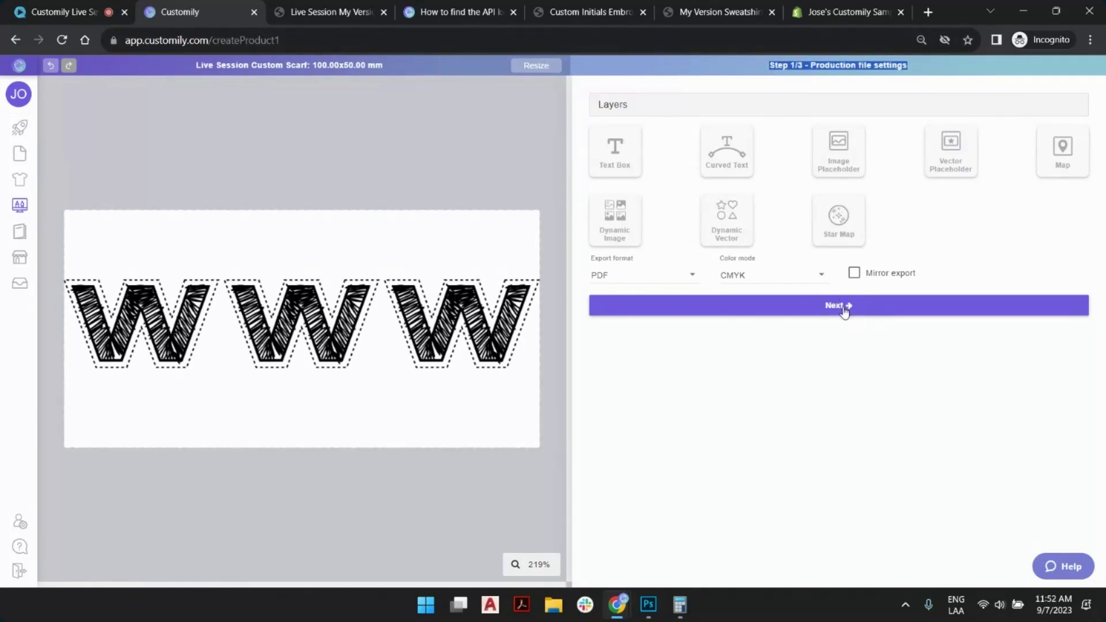
click(306, 235)
click(500, 195)
Continue to the preview settings and upload scarf base.png as the background image.
click(858, 306)
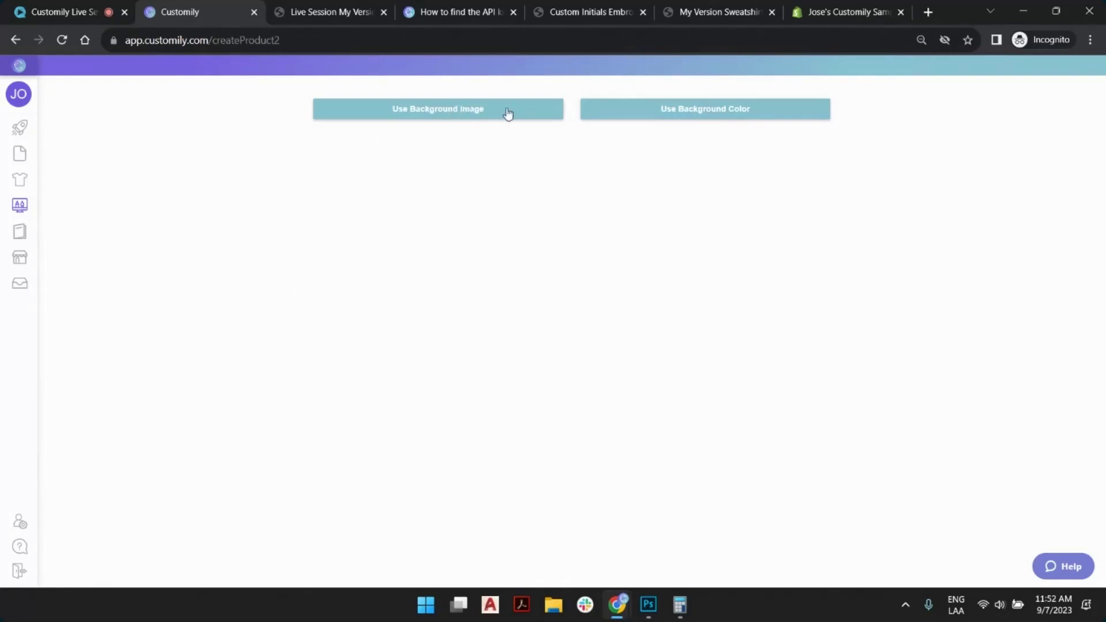
click(732, 112)
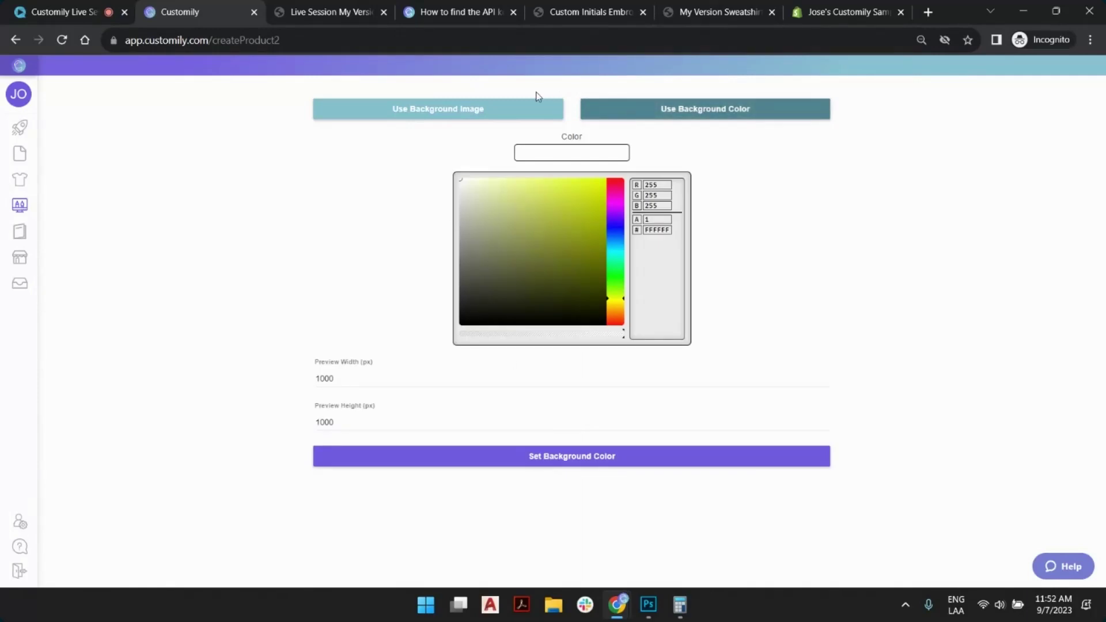
click(453, 111)
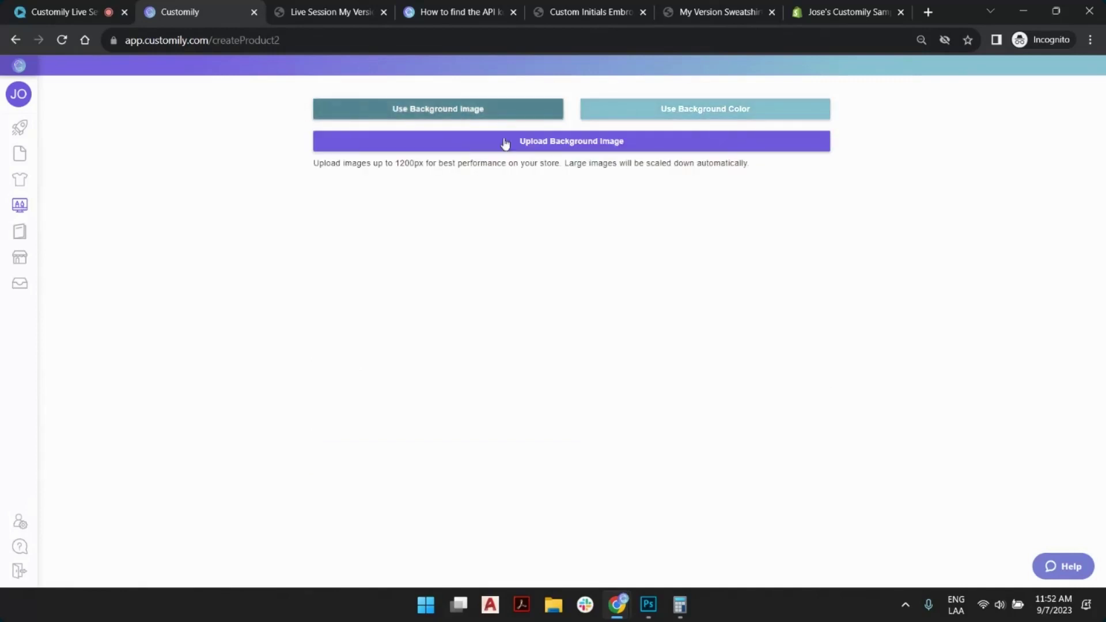
click(571, 142)
click(597, 154)
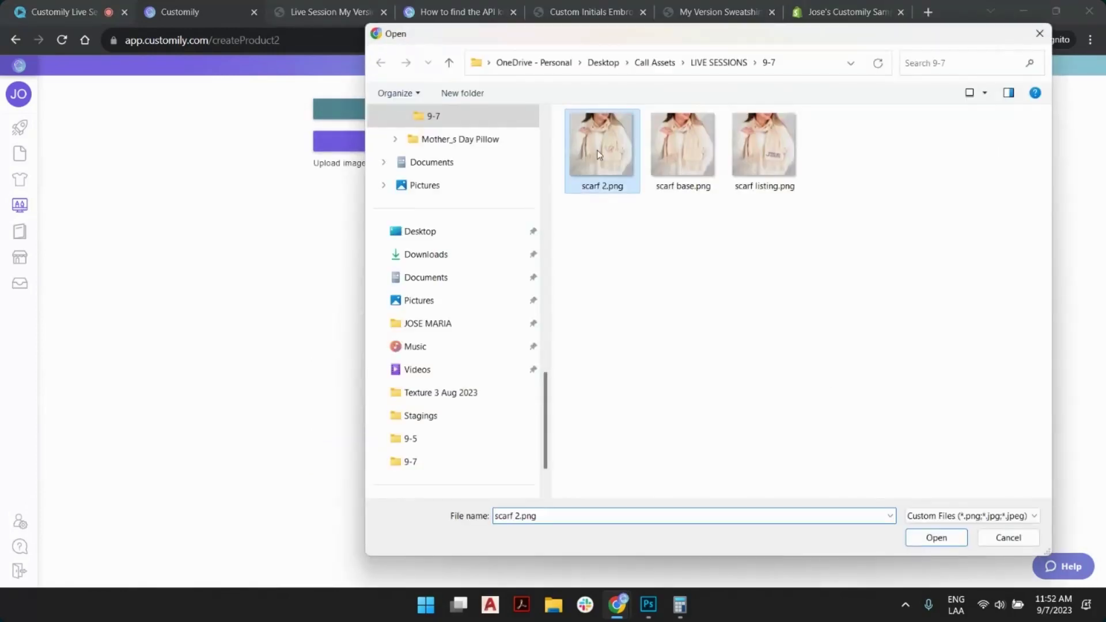
click(693, 156)
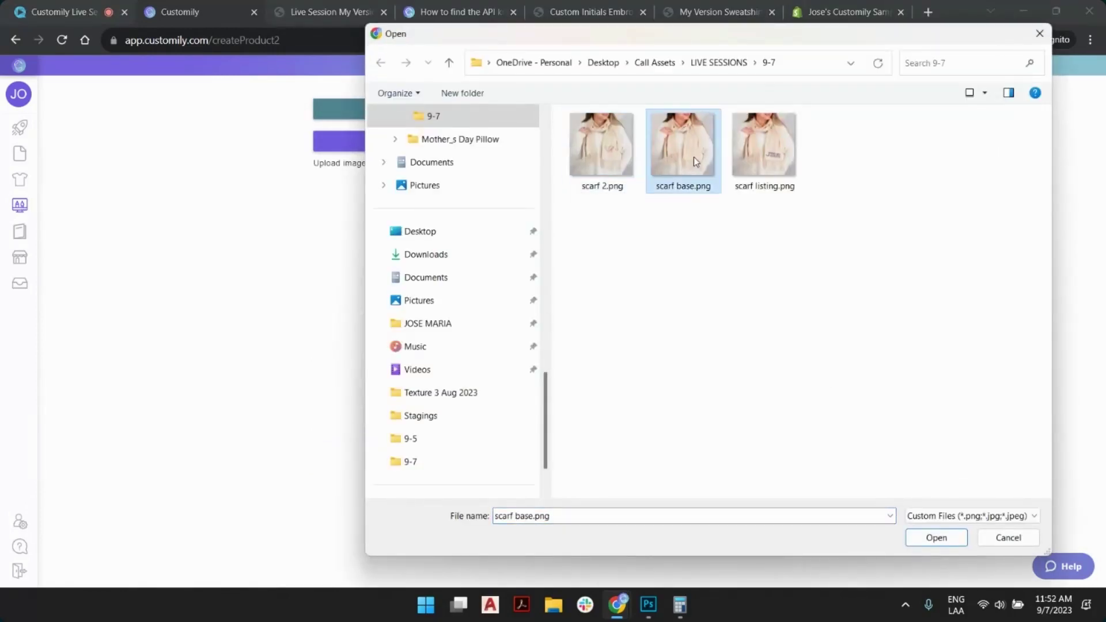
click(765, 150)
click(688, 145)
double_click(689, 147)
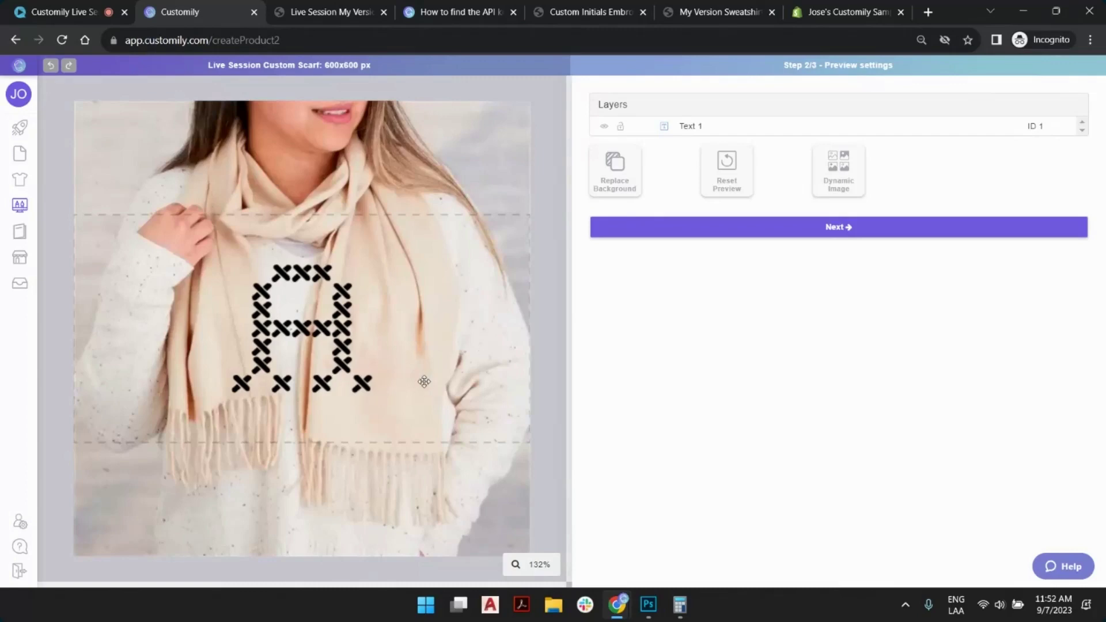
Rename the text layer as Type your Initials.
click(698, 129)
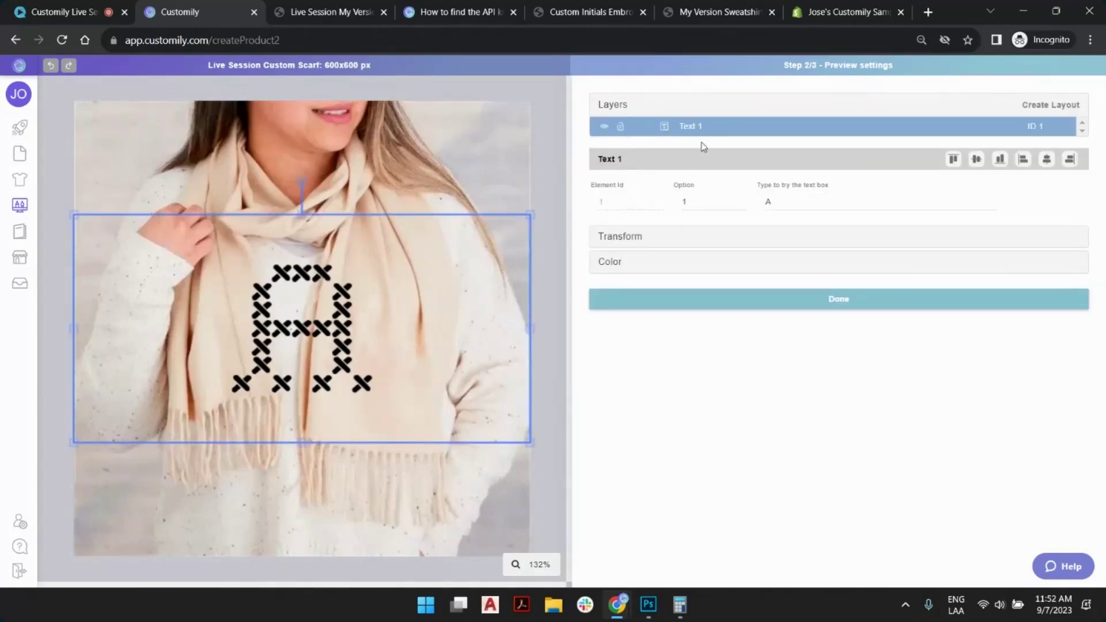
double_click(692, 126)
text(T)
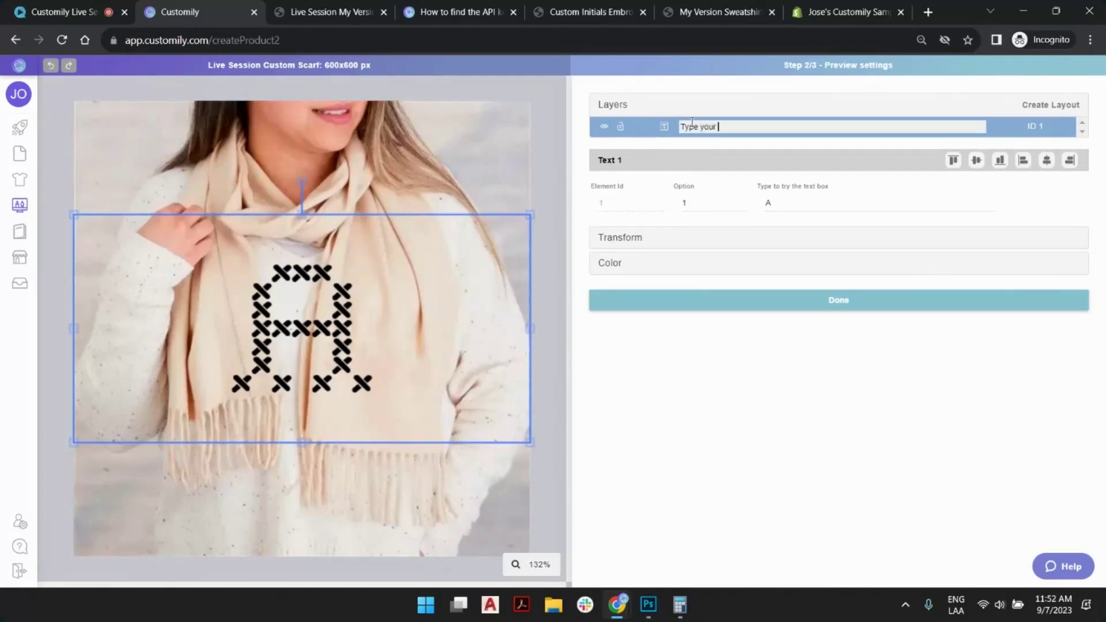
key(Return)
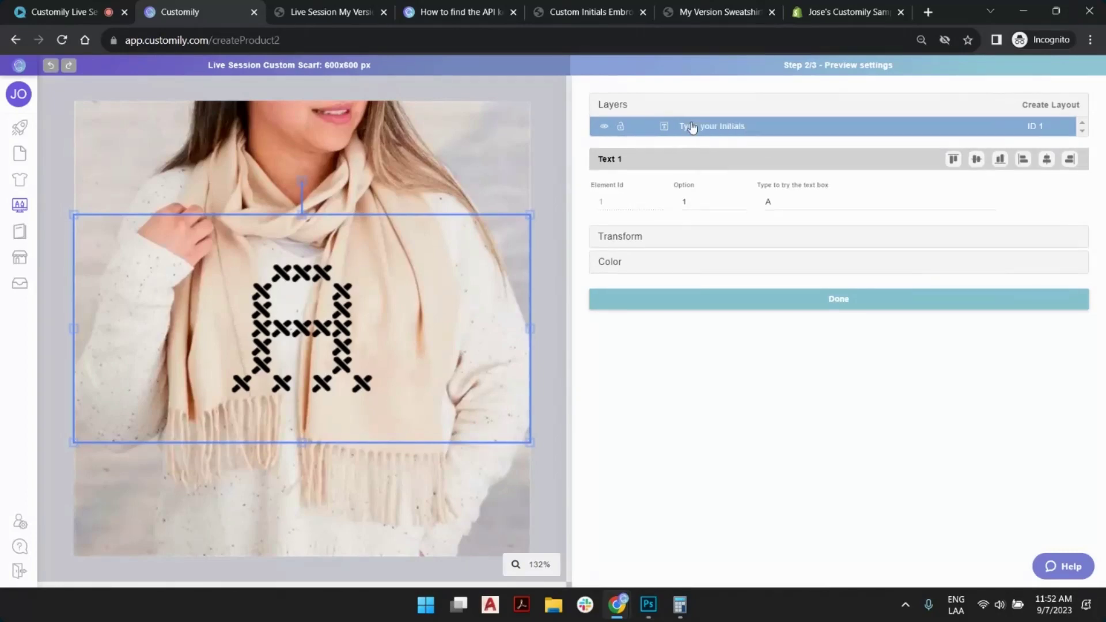
Shrink the initials text box onto the scarf end just above the fringe and rotate it slightly clockwise to follow the fabric.
drag(529, 214, 259, 368)
drag(197, 413, 435, 399)
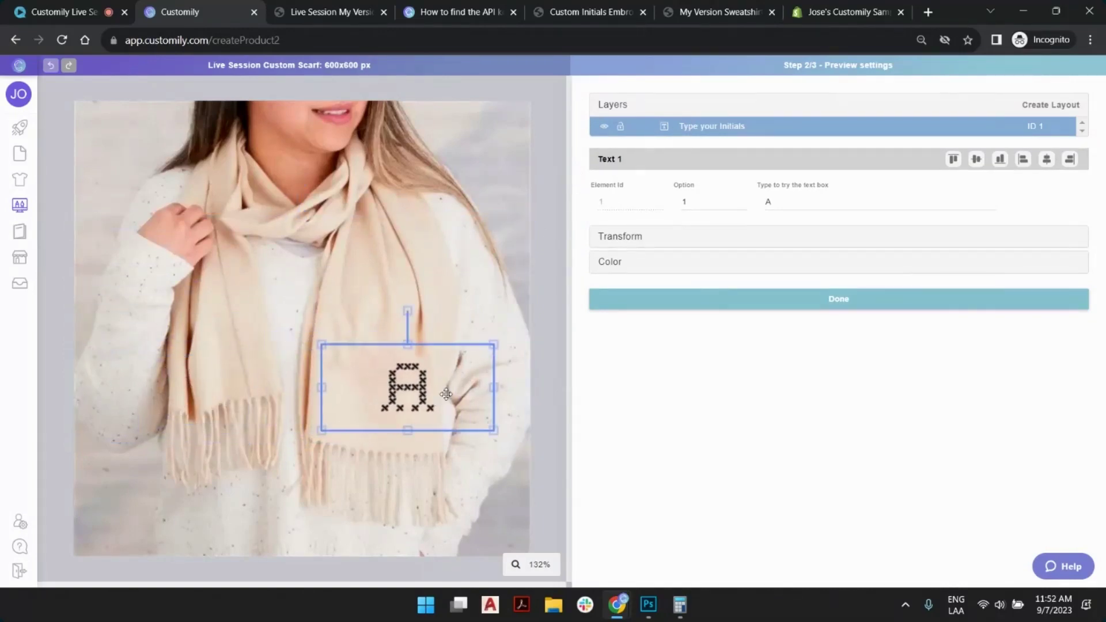
drag(493, 345, 434, 394)
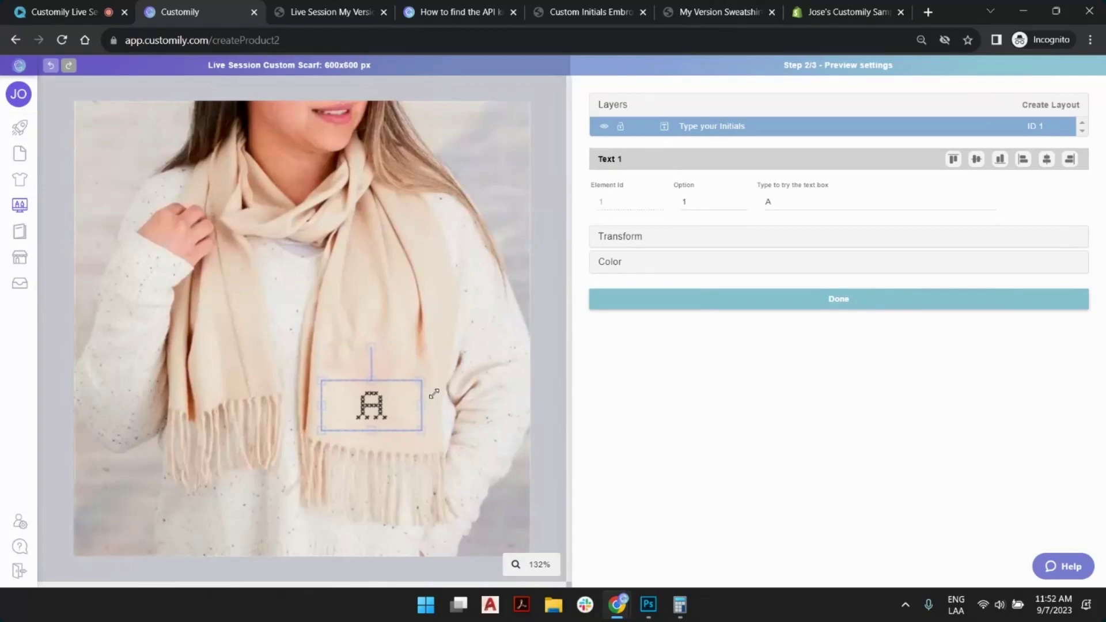
drag(371, 346, 382, 342)
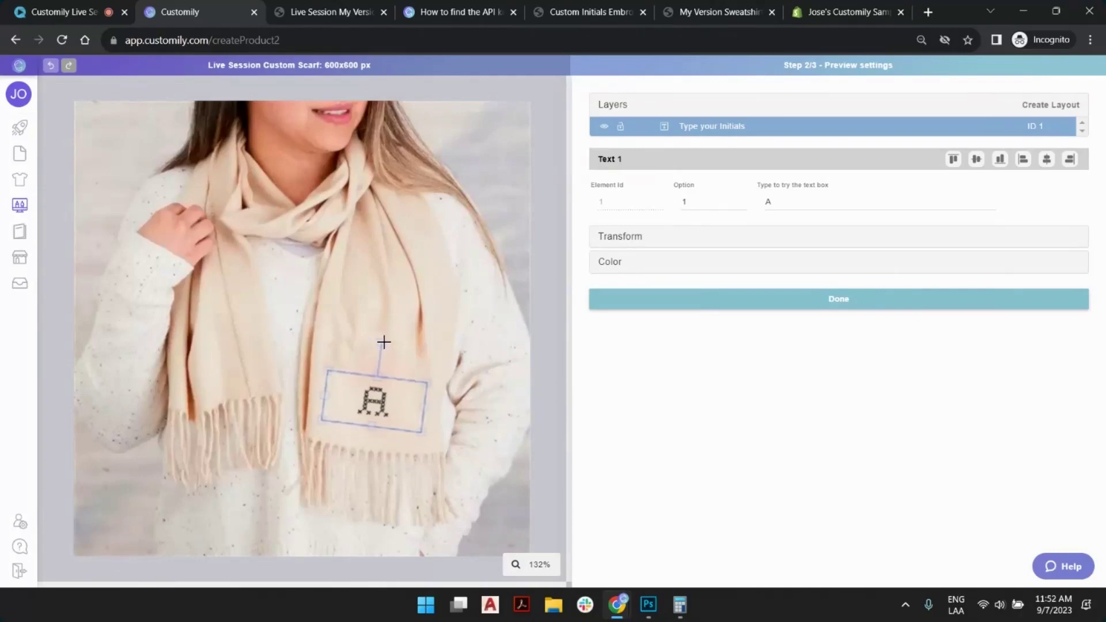
Nudge the initials text box slightly lower on the scarf end and set its sample text to jmr.
drag(371, 395, 372, 405)
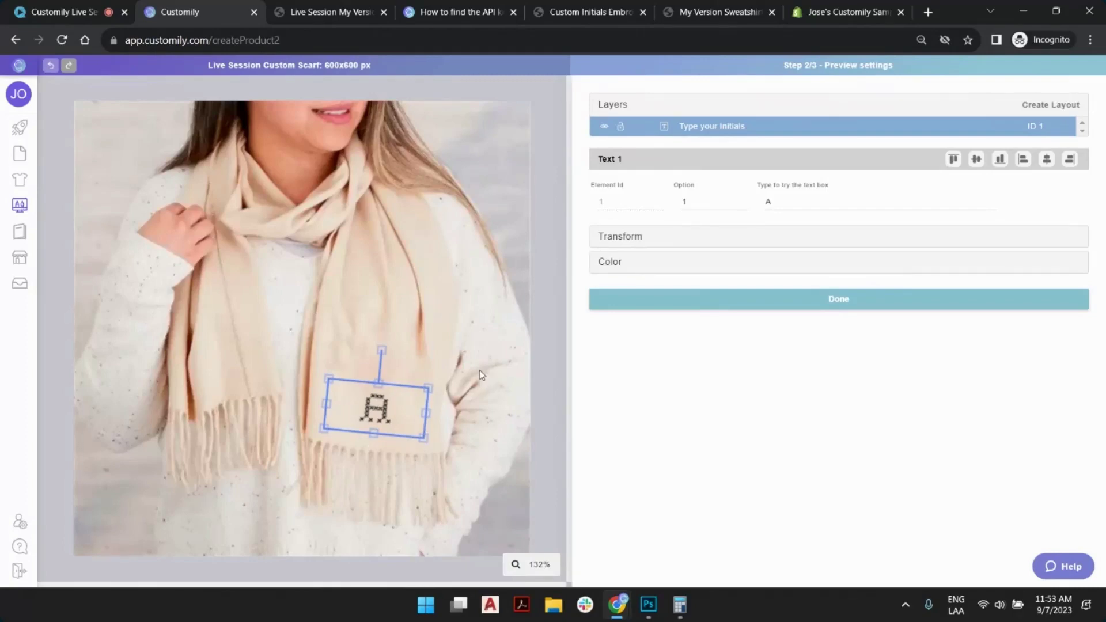
click(781, 202)
key(BackSpace)
text(jmr)
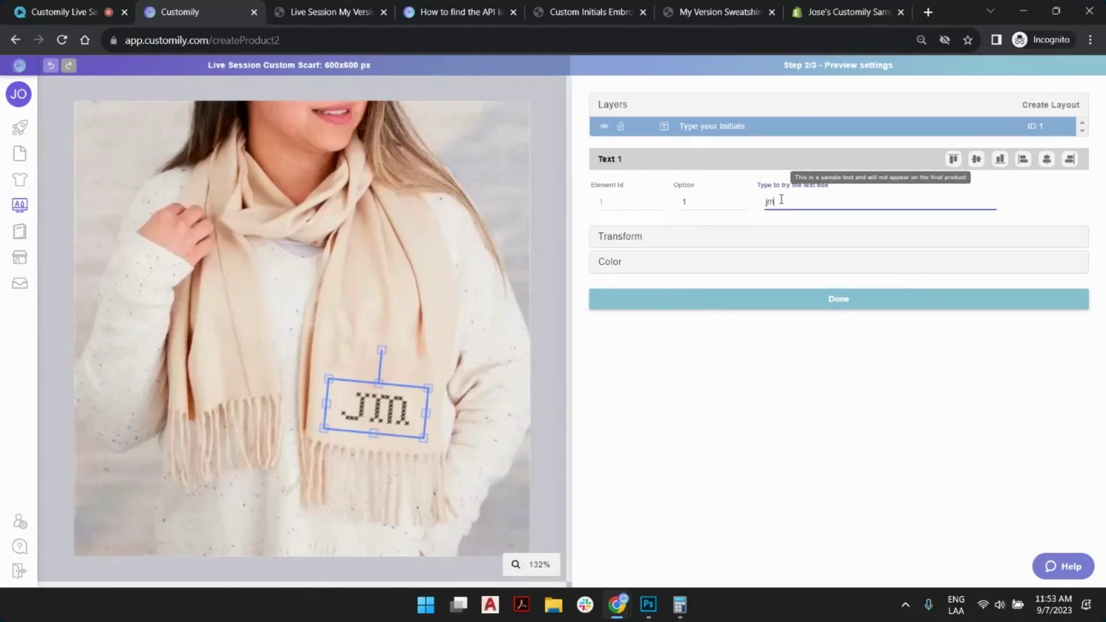
click(557, 286)
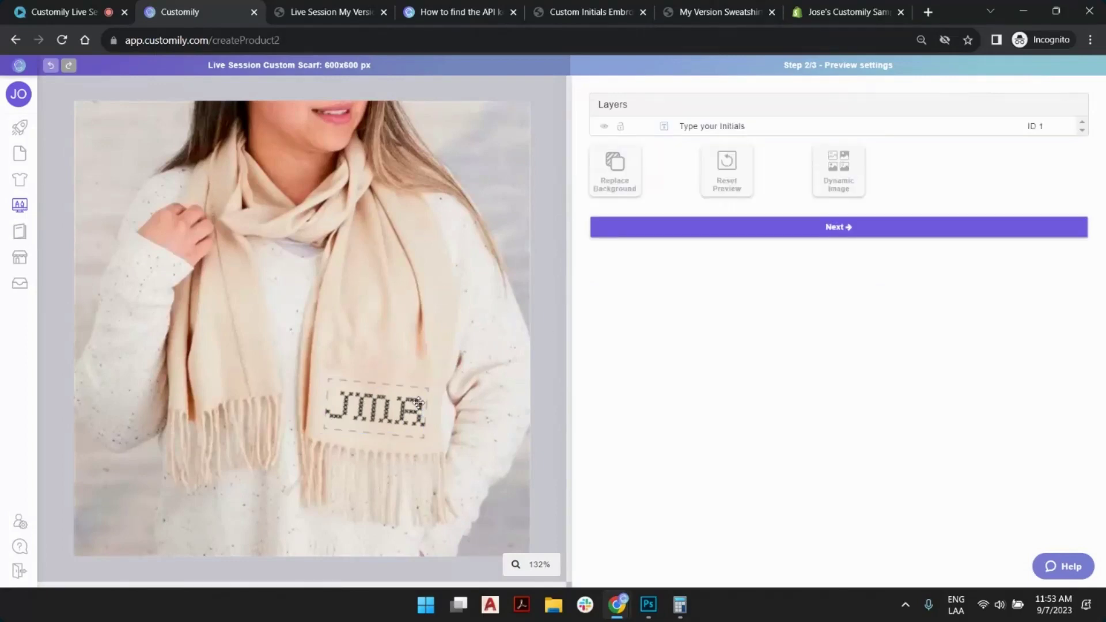
Skew the initials text box 2 degrees horizontally and 1 degree vertically, and deselect it to check the fit on the scarf.
click(399, 403)
click(642, 242)
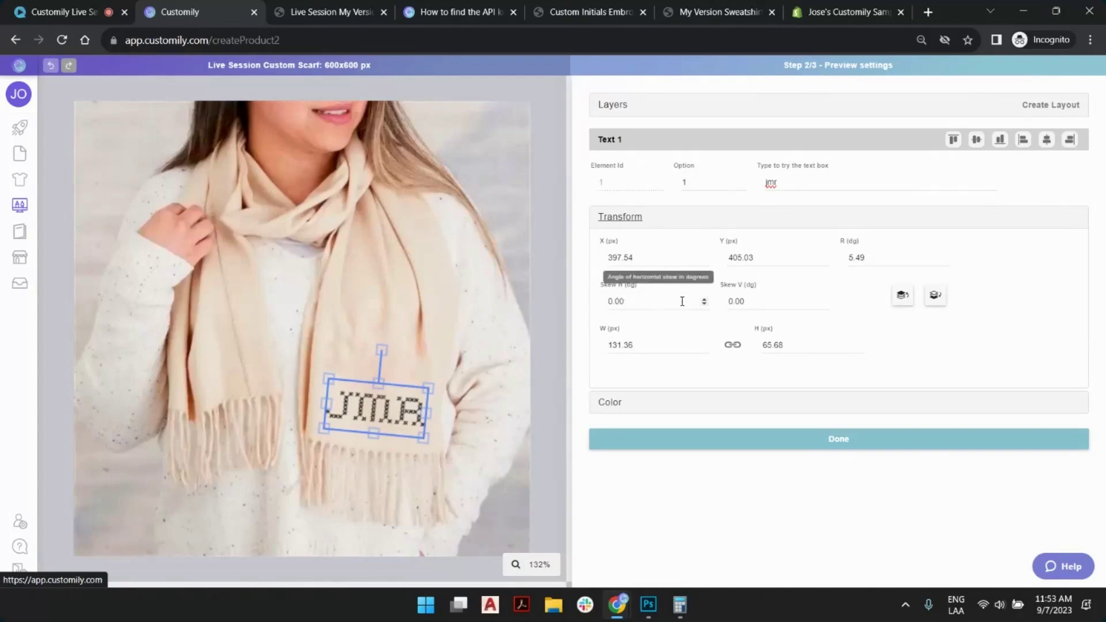
click(703, 299)
click(704, 299)
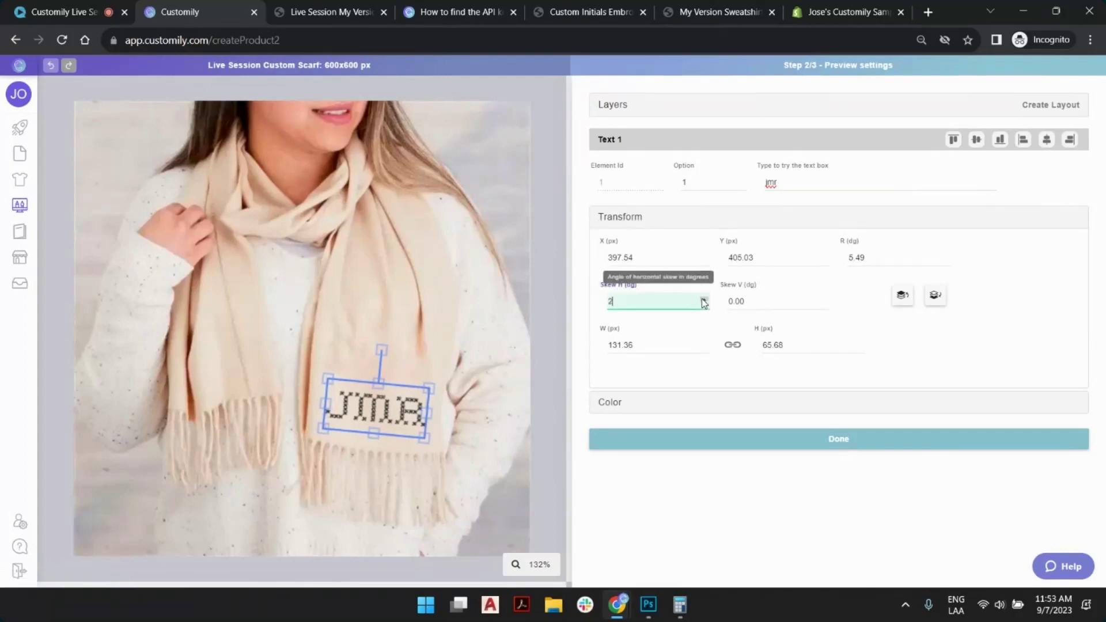
click(825, 303)
click(824, 299)
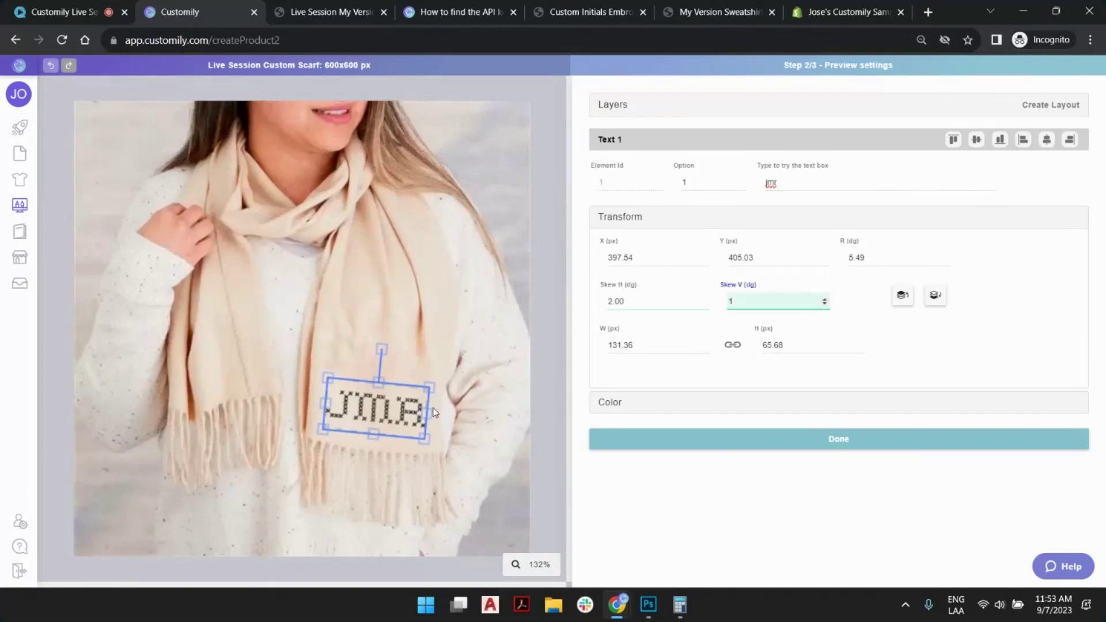
scroll(439, 432, up, 5)
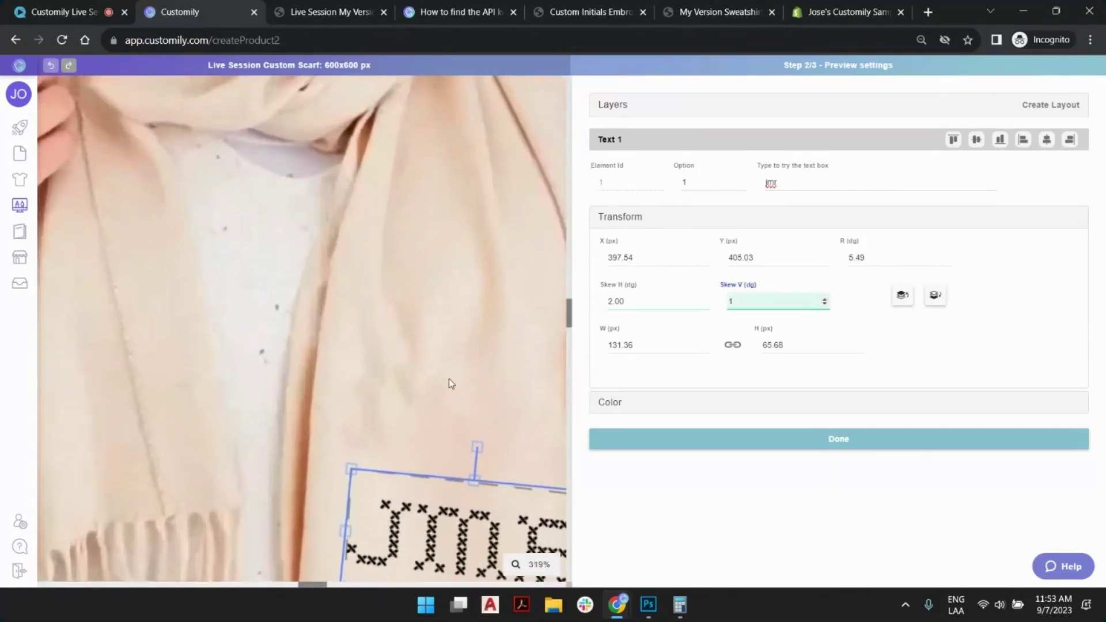
scroll(448, 380, down, 5)
drag(311, 586, 394, 586)
click(431, 436)
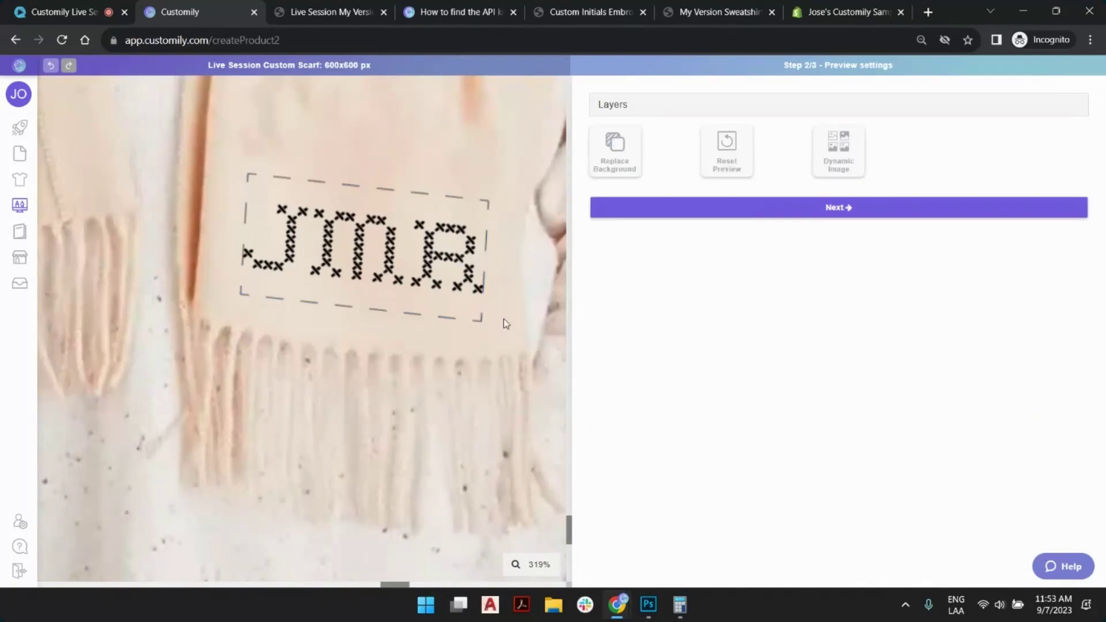
scroll(490, 293, down, 5)
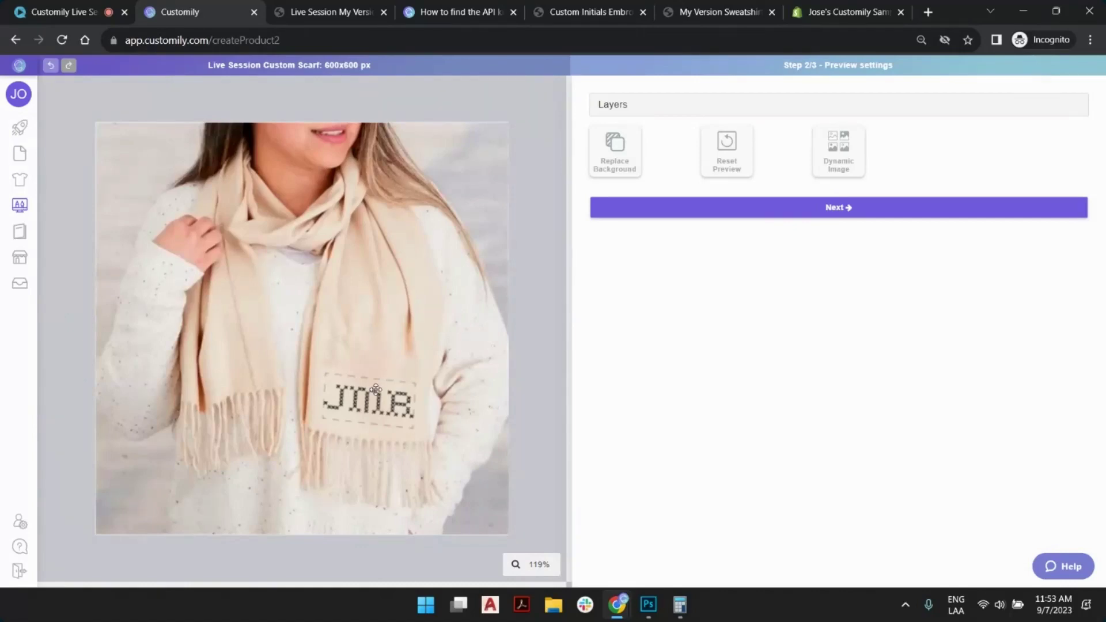
Assign the Print Colors (Imported) color library to the fill of the initials text.
click(376, 389)
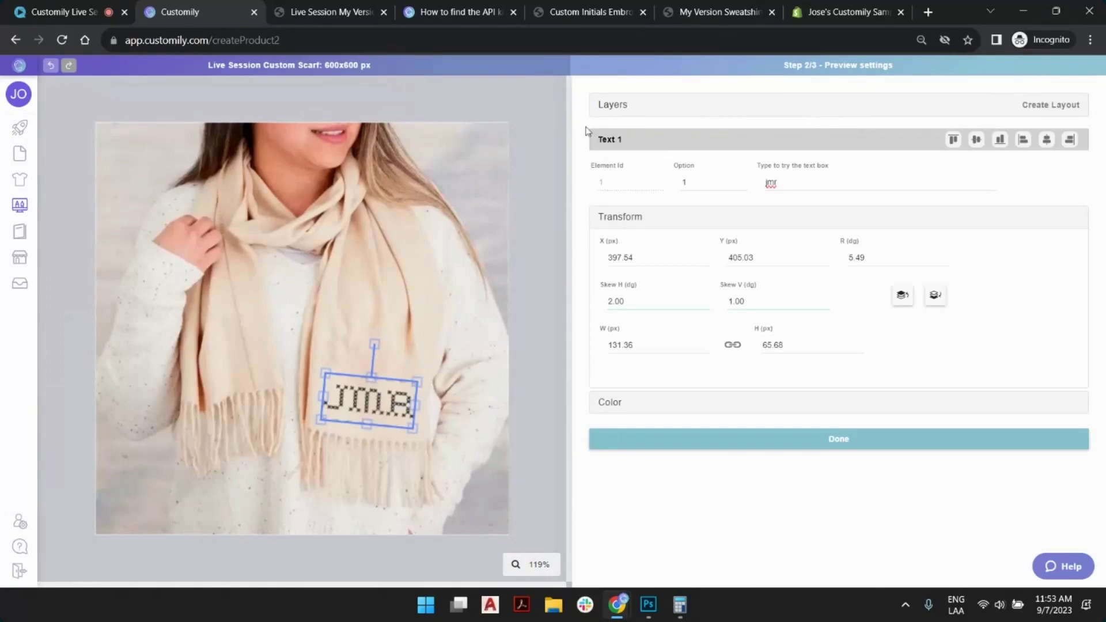
click(621, 104)
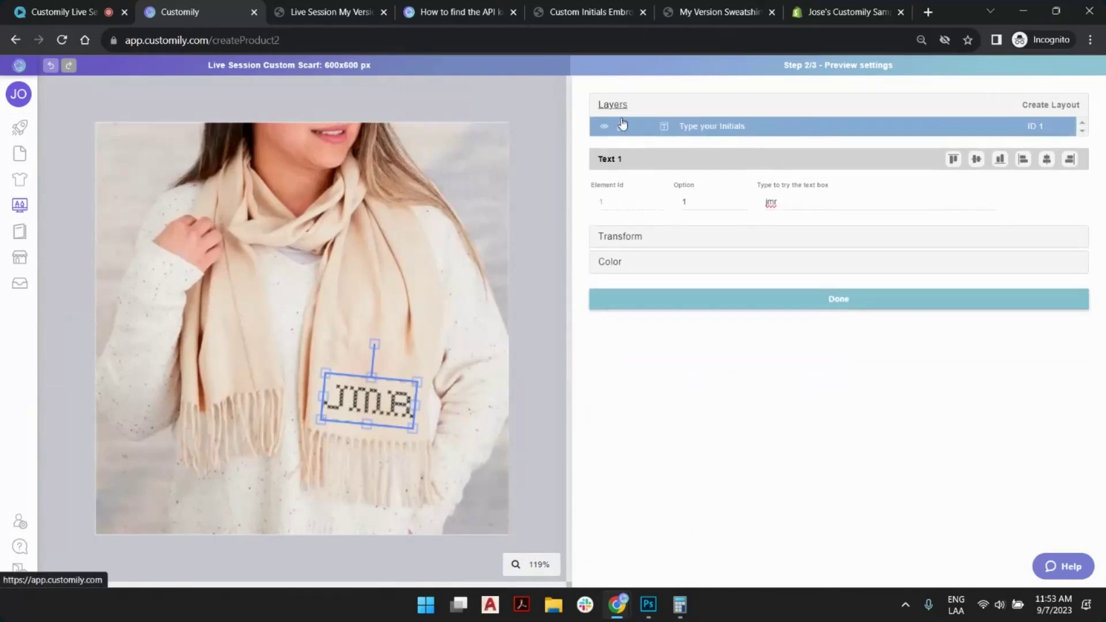
click(616, 263)
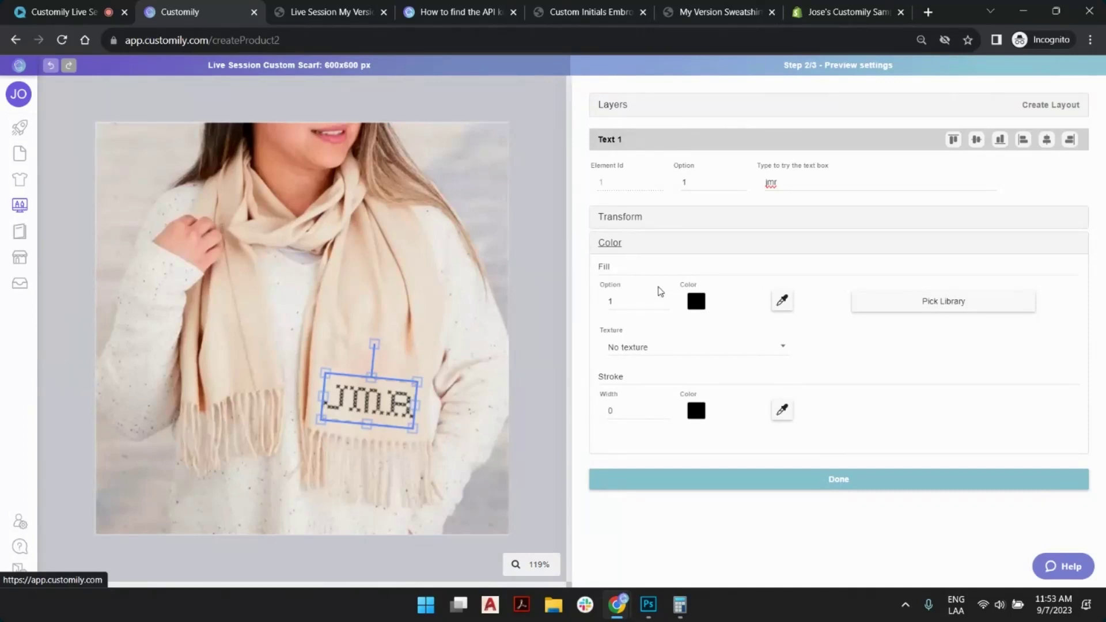
click(994, 311)
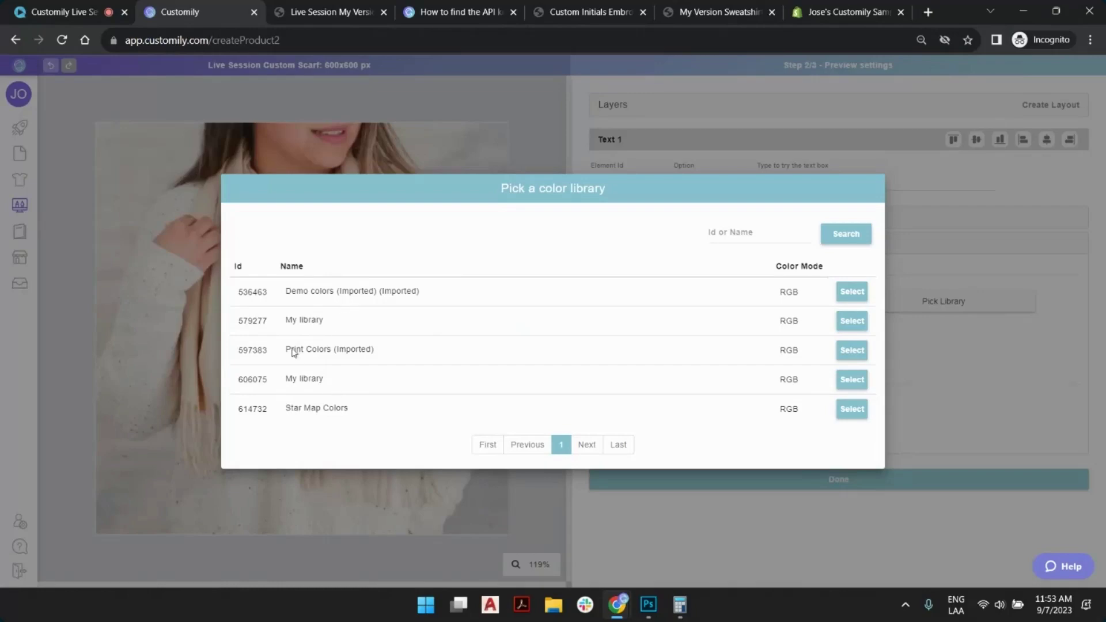
click(852, 351)
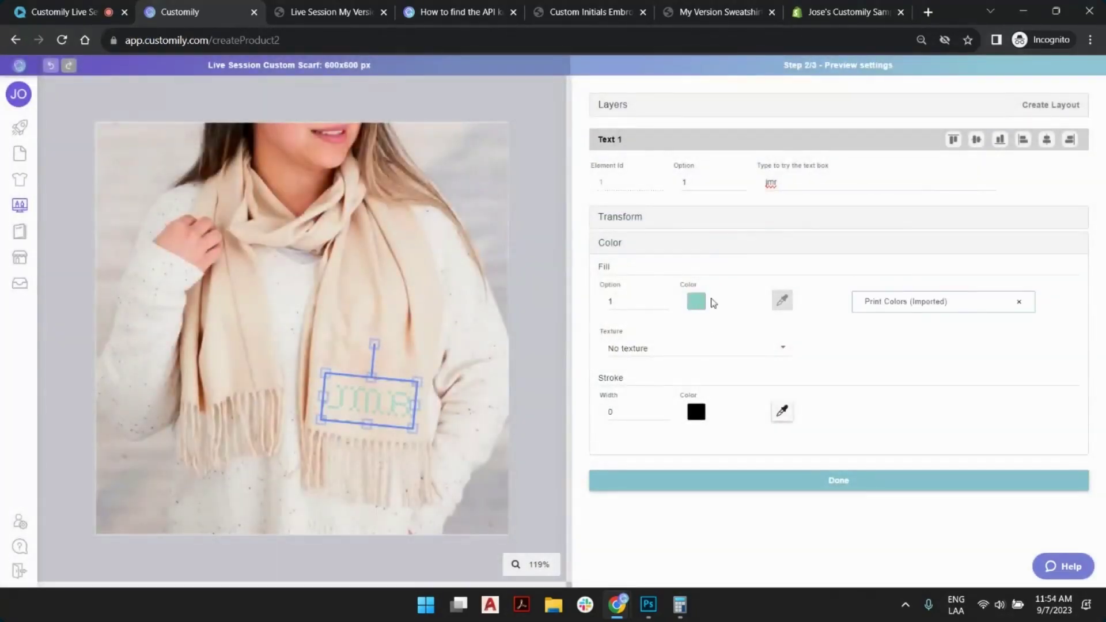
Try out the library's fill color options on the initials and settle on option 19, the gray.
click(664, 304)
click(664, 303)
click(664, 304)
click(664, 304)
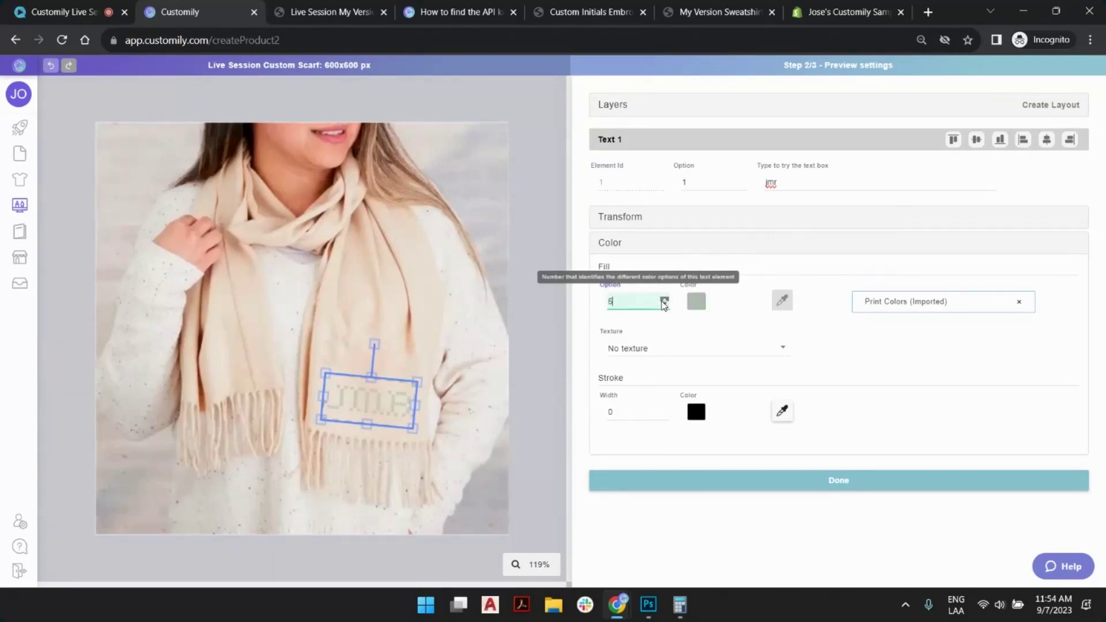
click(664, 304)
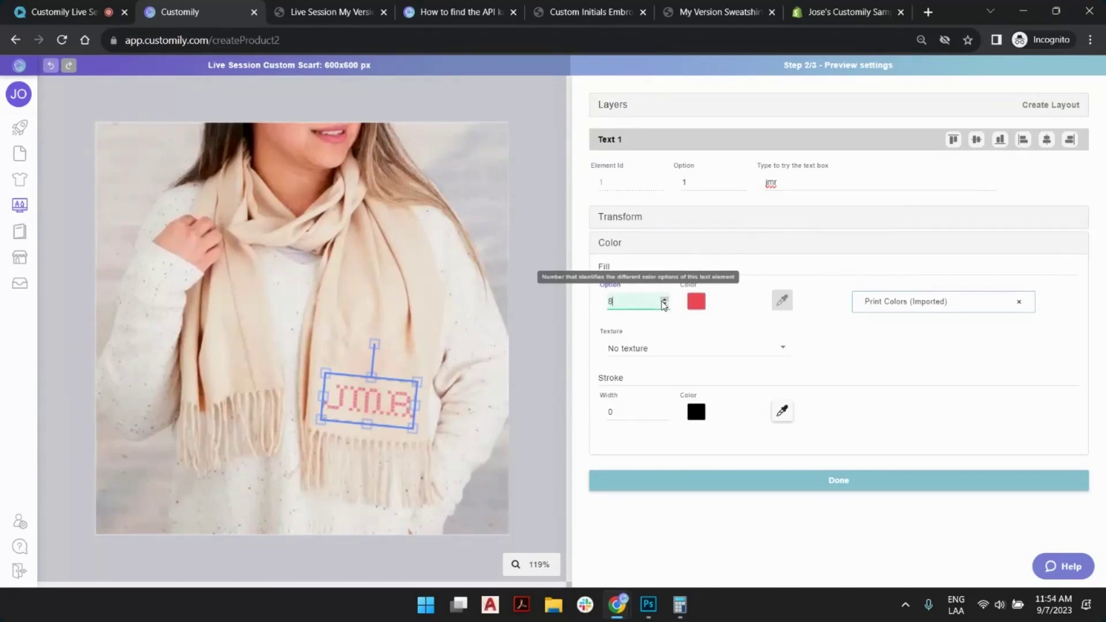
click(664, 303)
click(664, 304)
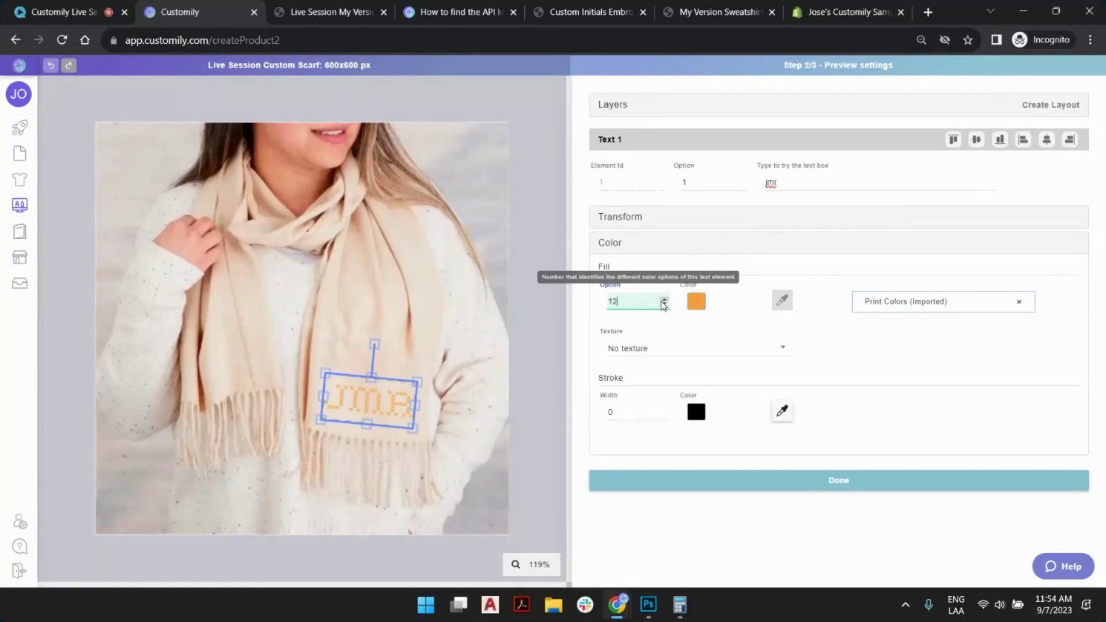
click(664, 303)
click(664, 303)
click(664, 303)
click(664, 304)
click(666, 306)
click(666, 303)
click(664, 300)
click(665, 300)
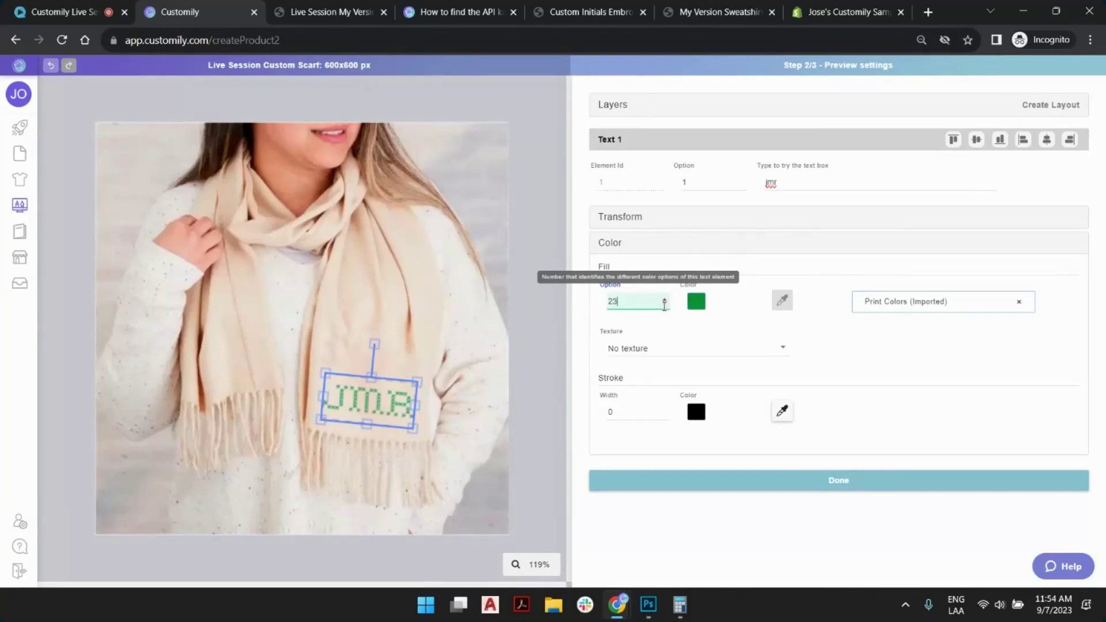
click(664, 304)
click(664, 304)
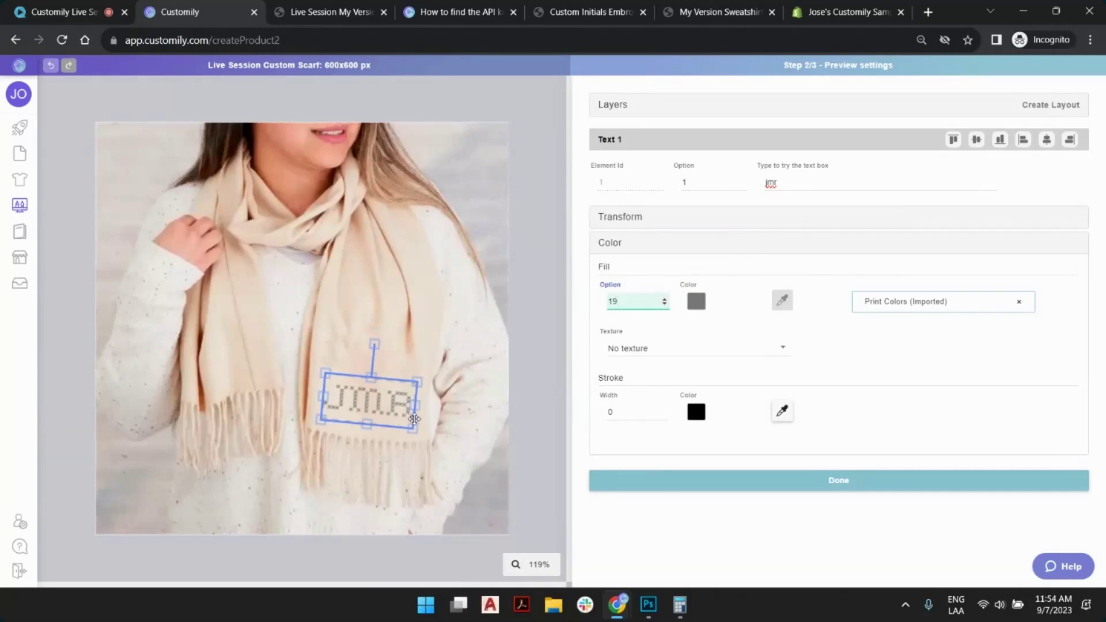
Apply the Embroidery Thick texture to the fill of the initials.
scroll(418, 429, up, 10)
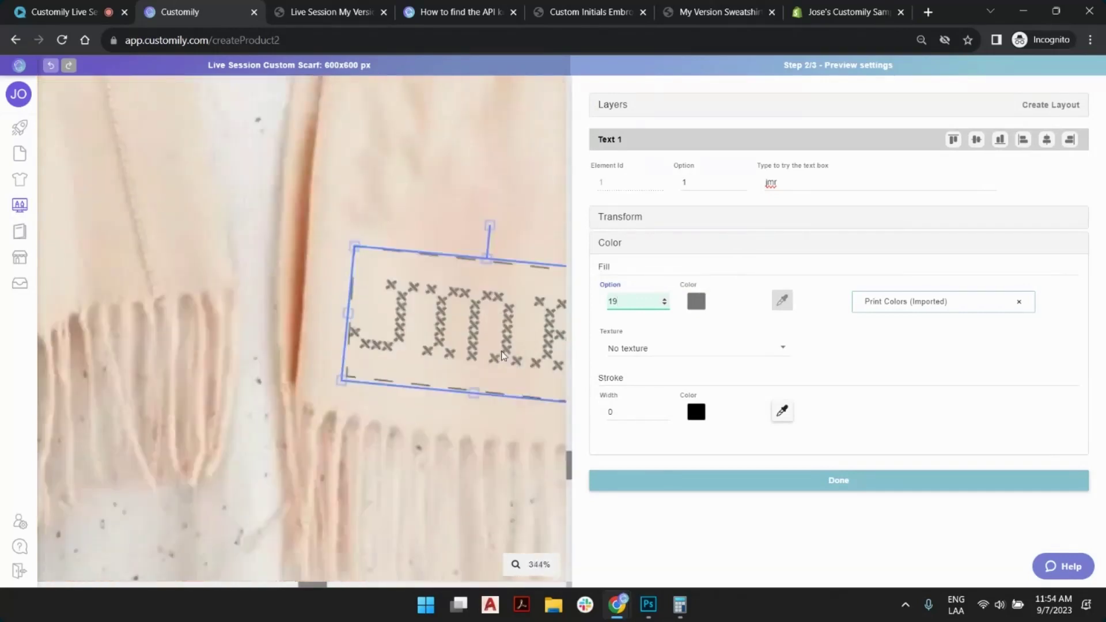
scroll(345, 524, up, 1)
drag(309, 584, 413, 587)
scroll(402, 346, up, 2)
click(686, 352)
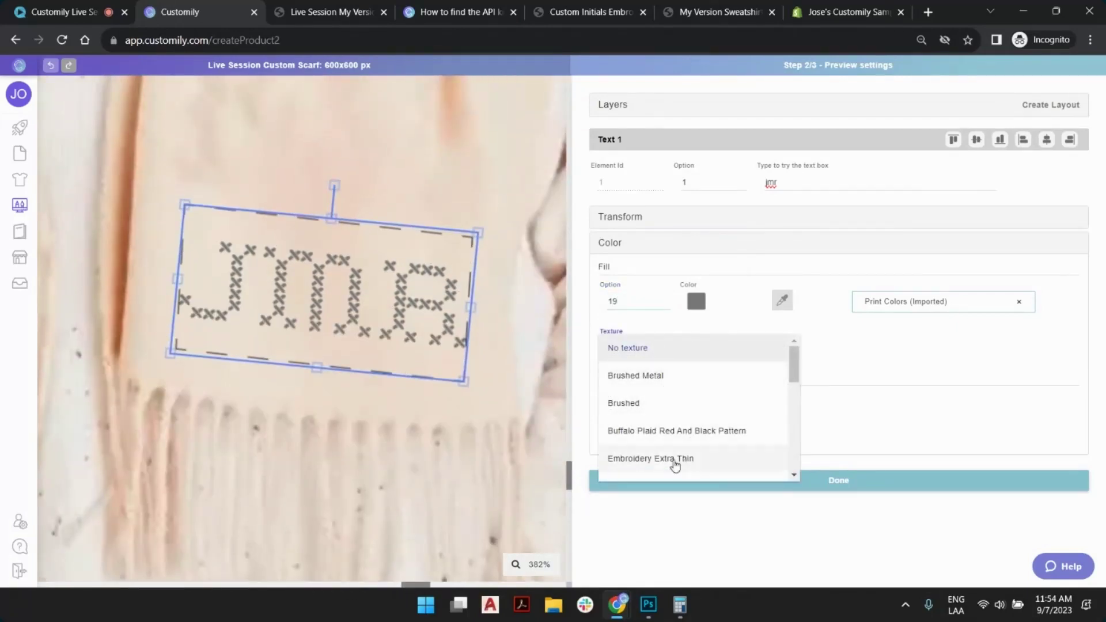
scroll(700, 414, down, 2)
scroll(703, 390, down, 2)
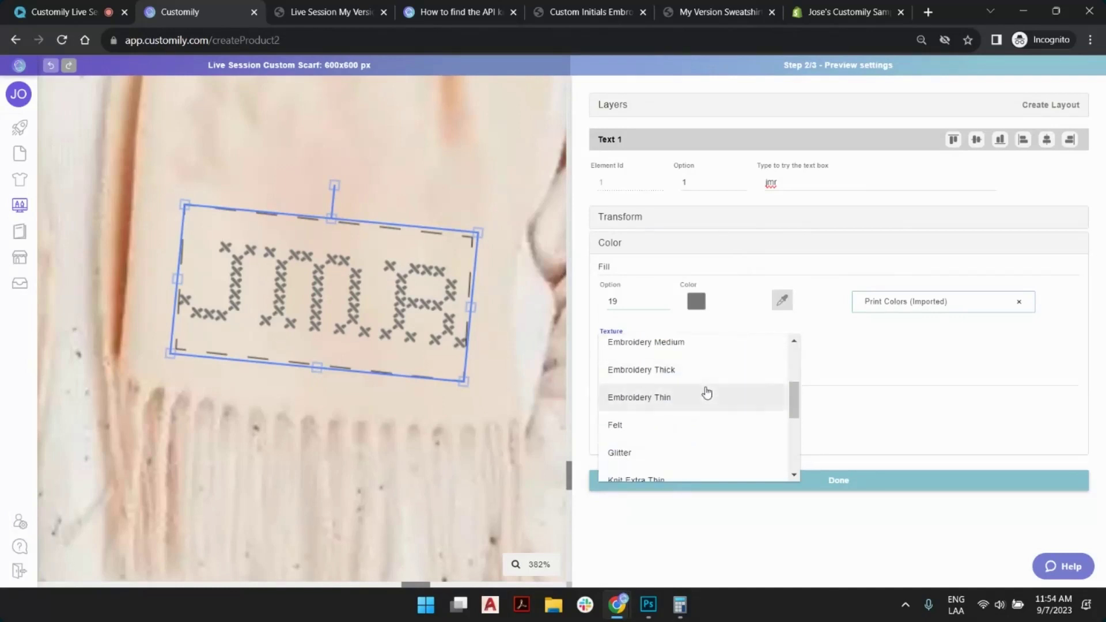
click(686, 372)
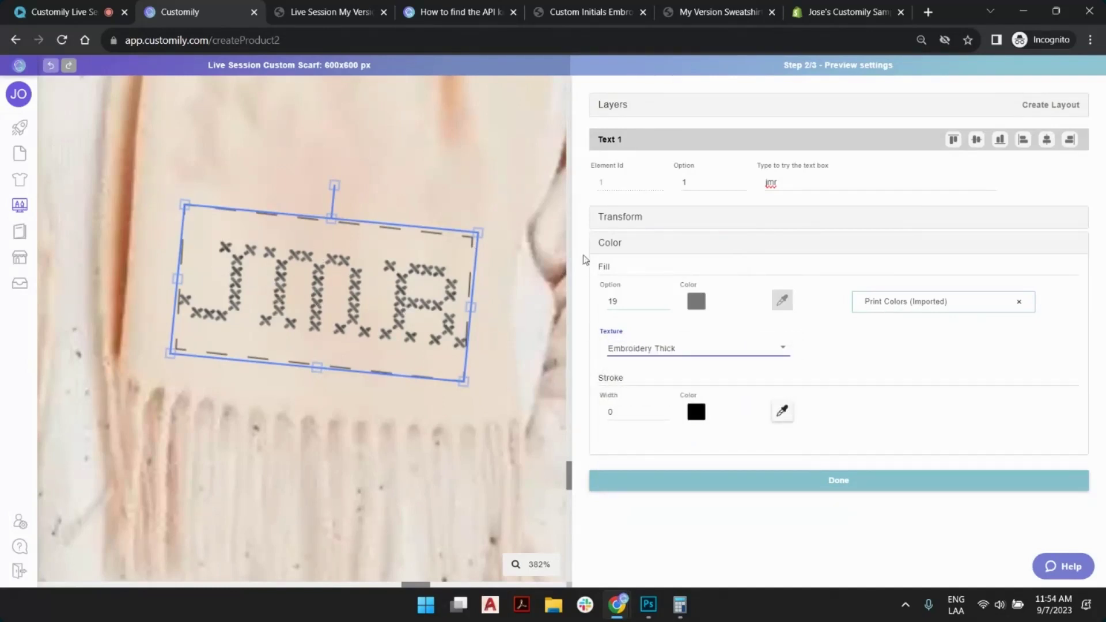
Preview the initials in font option 3 and change their fill texture to Embroidery Medium.
click(742, 181)
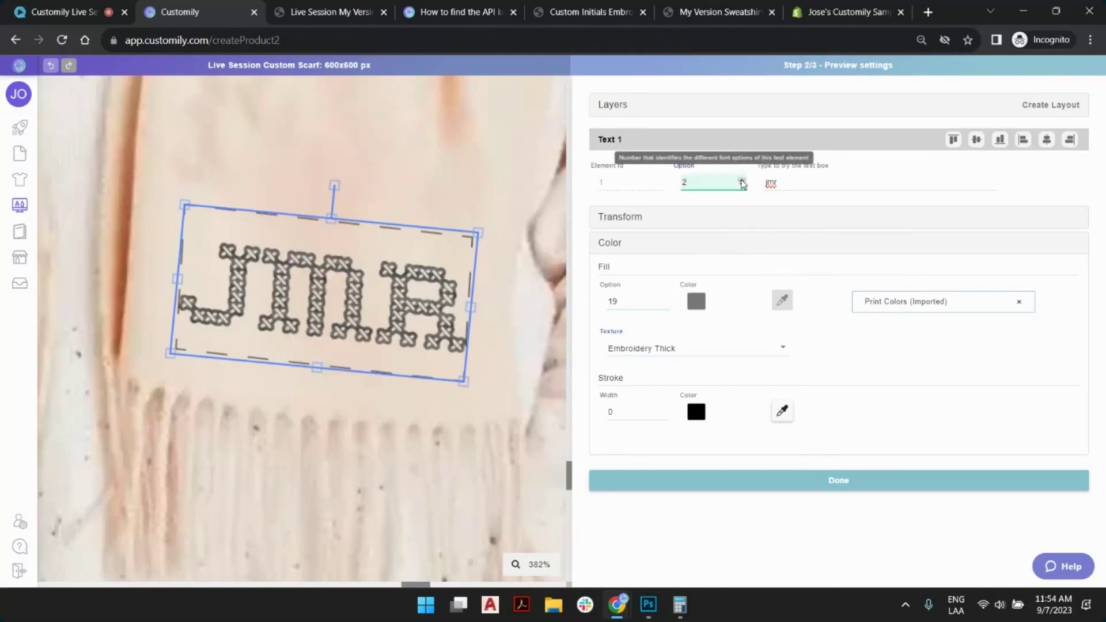
click(742, 181)
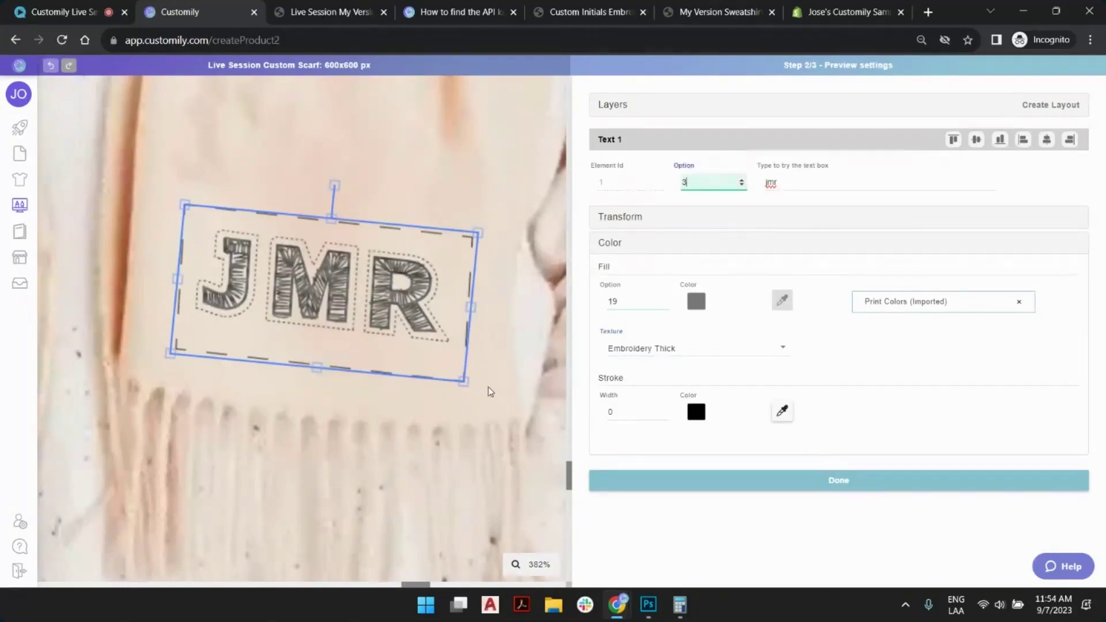
click(672, 353)
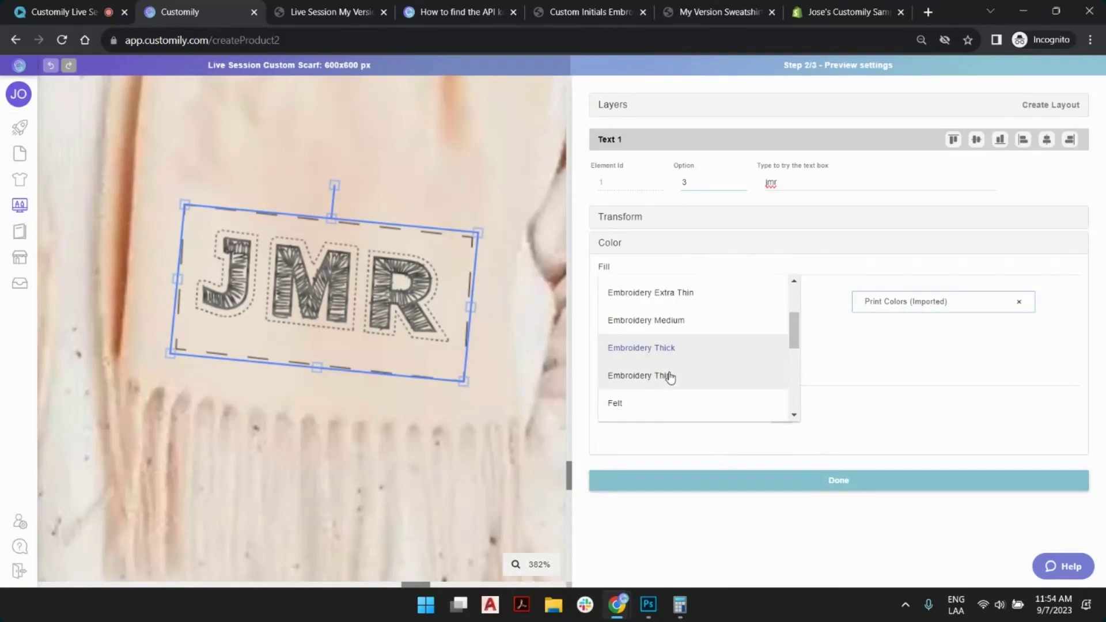
click(671, 375)
click(675, 352)
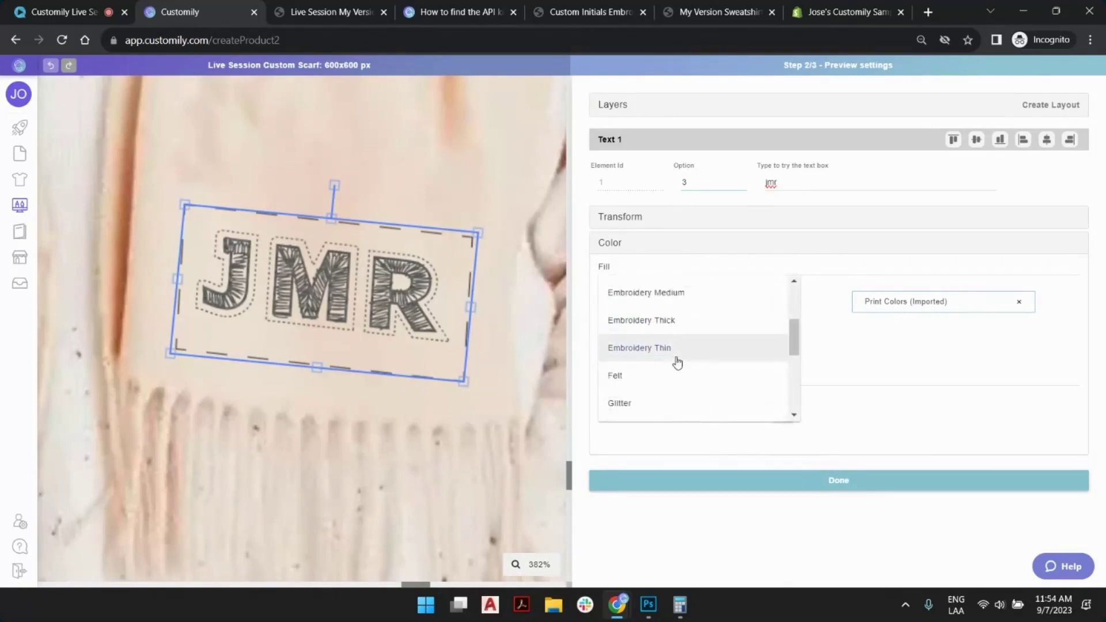
click(671, 293)
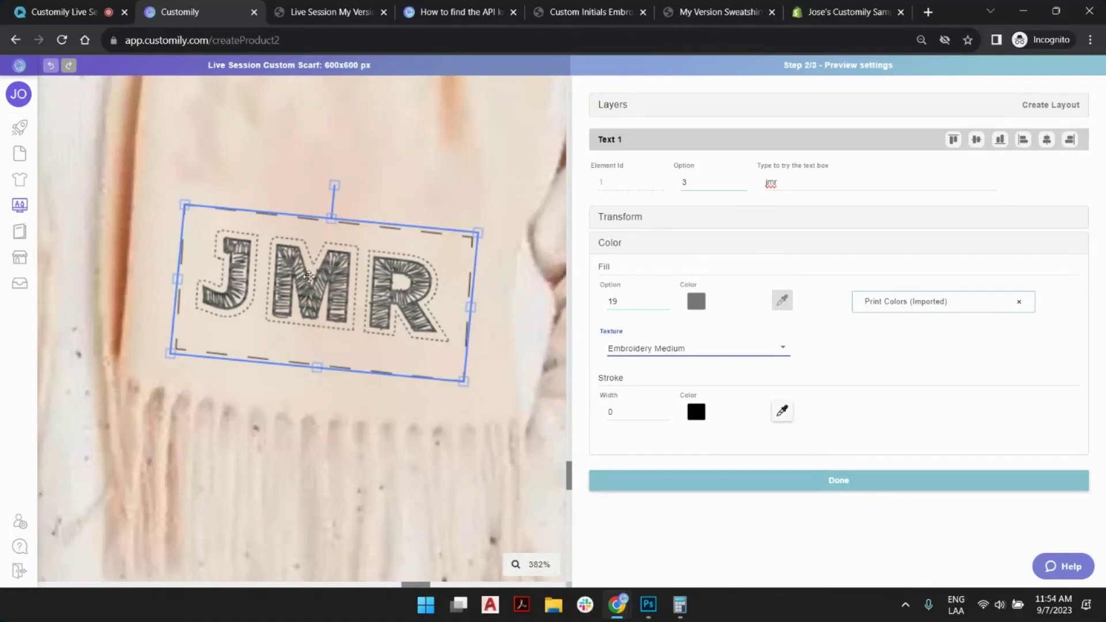
scroll(309, 276, up, 1)
scroll(343, 256, up, 2)
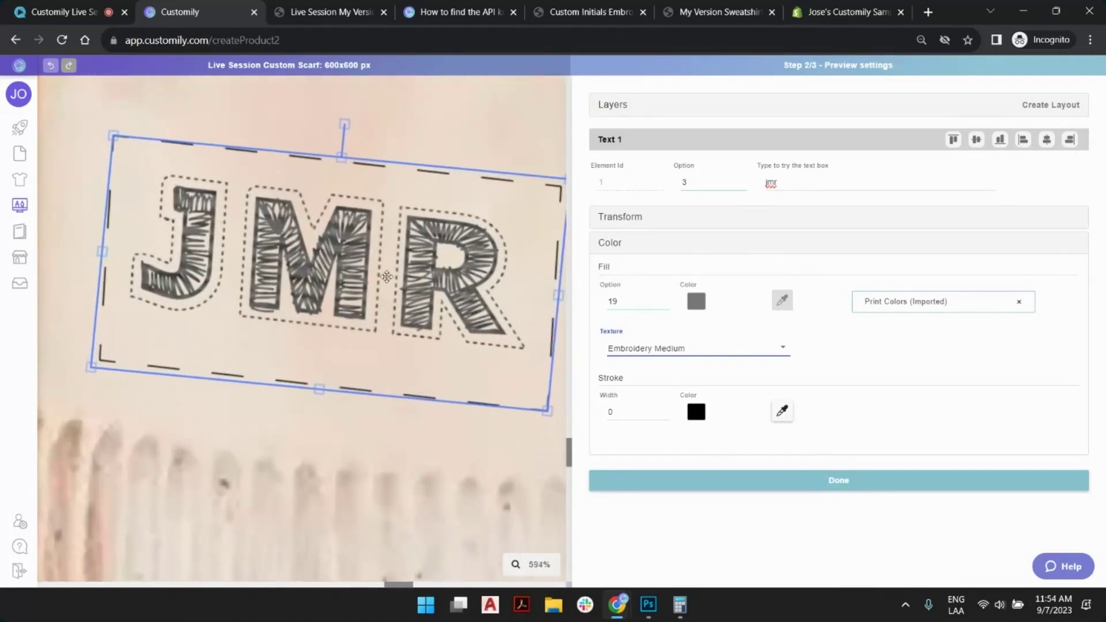
scroll(383, 271, down, 1)
scroll(376, 314, down, 8)
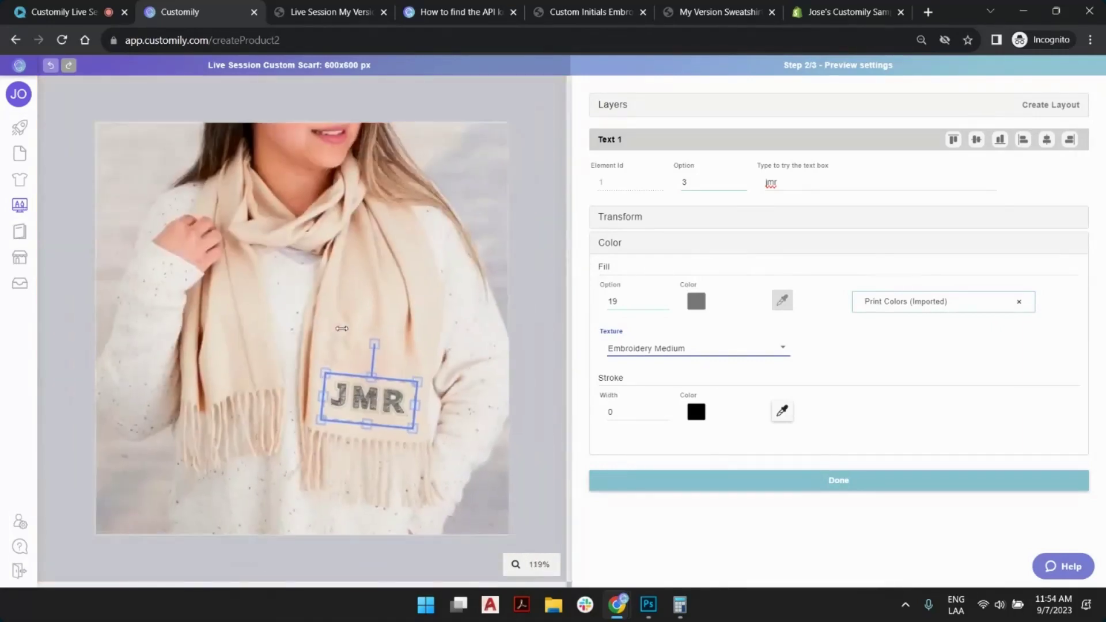
scroll(383, 398, up, 2)
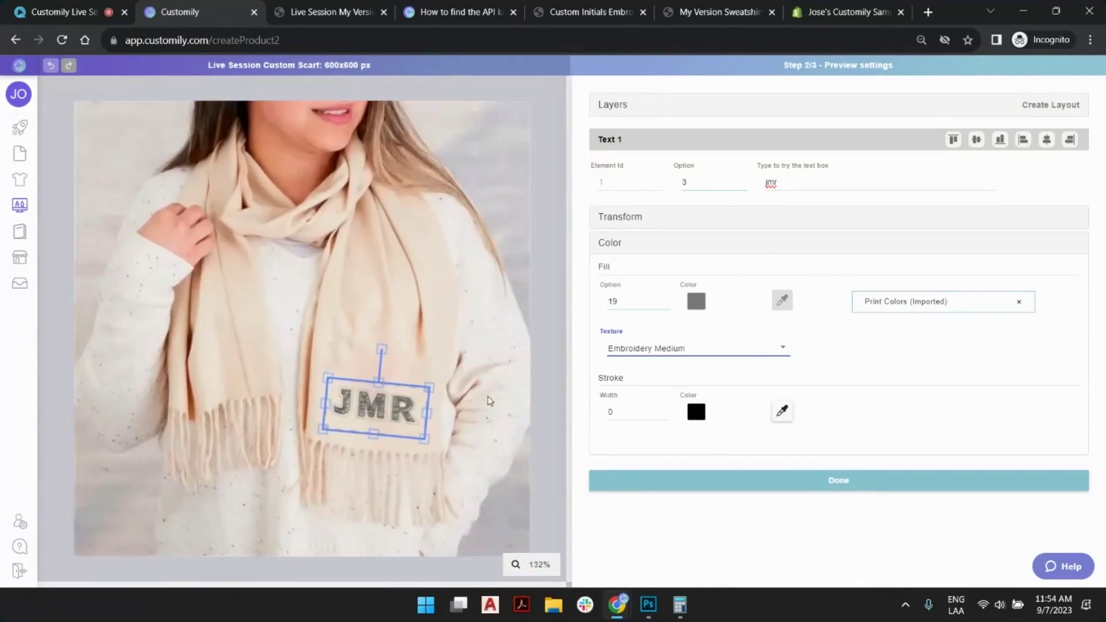
Return the initials to font option 1, deselect the text box and show the layer list.
click(741, 185)
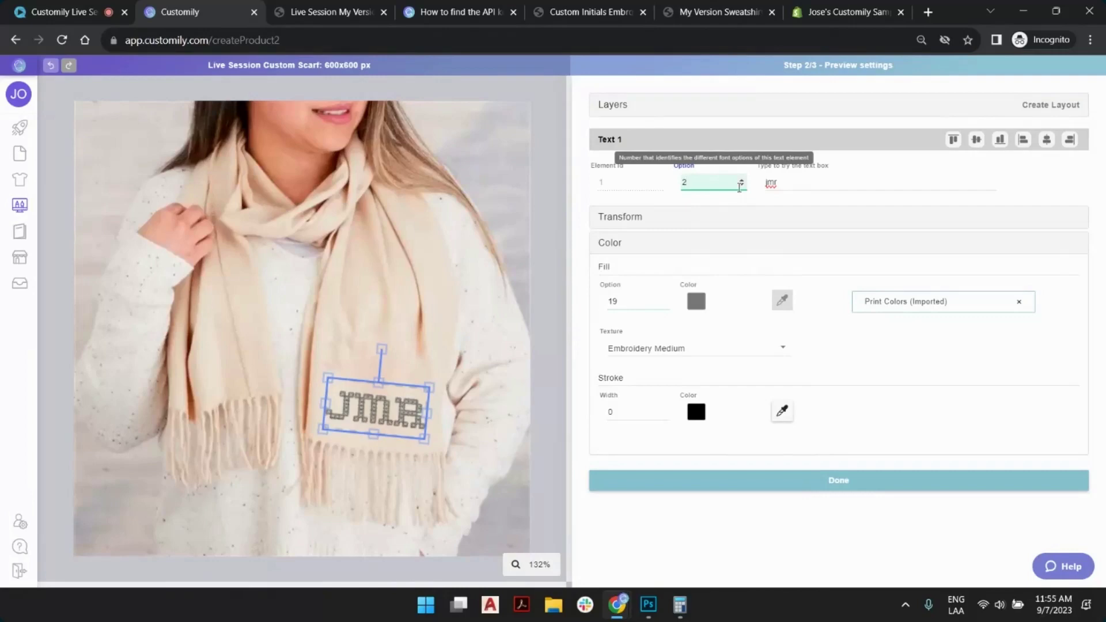
click(741, 185)
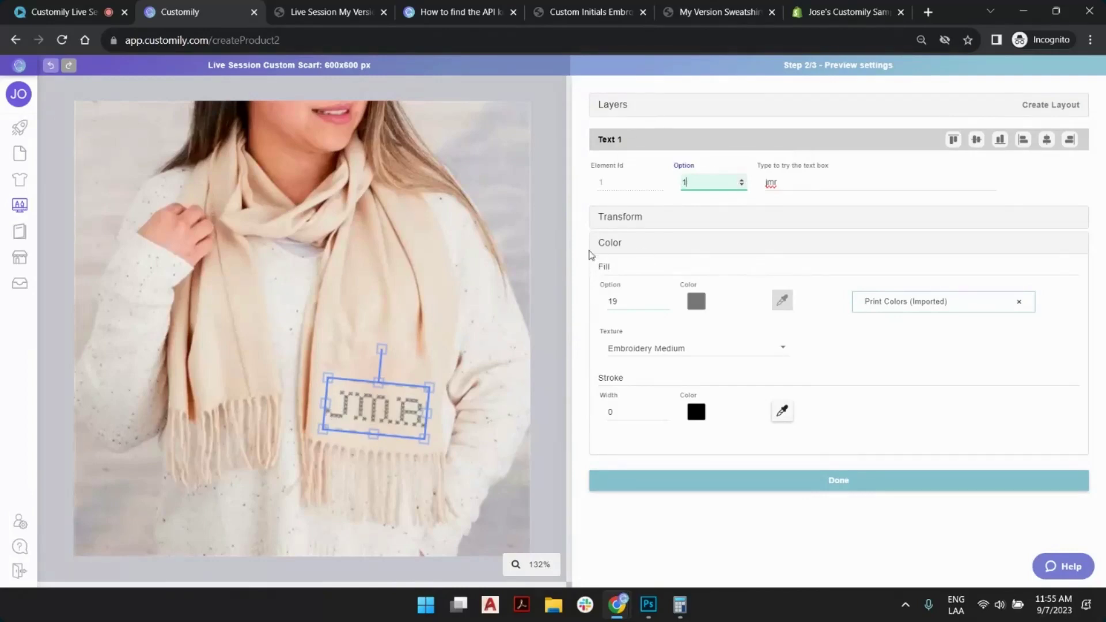
click(557, 247)
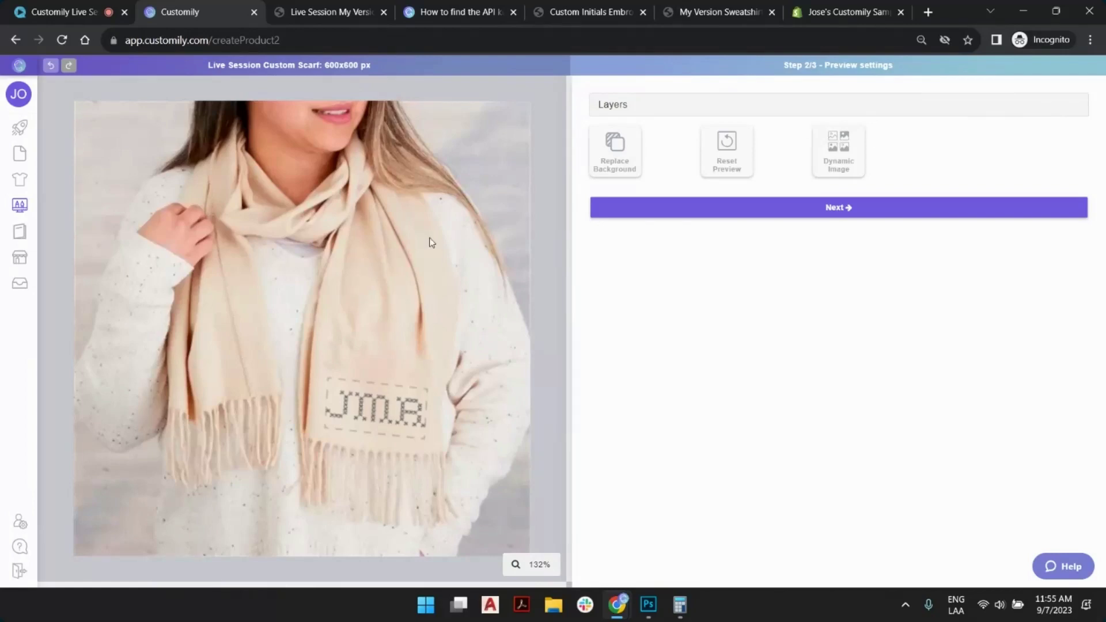
click(620, 106)
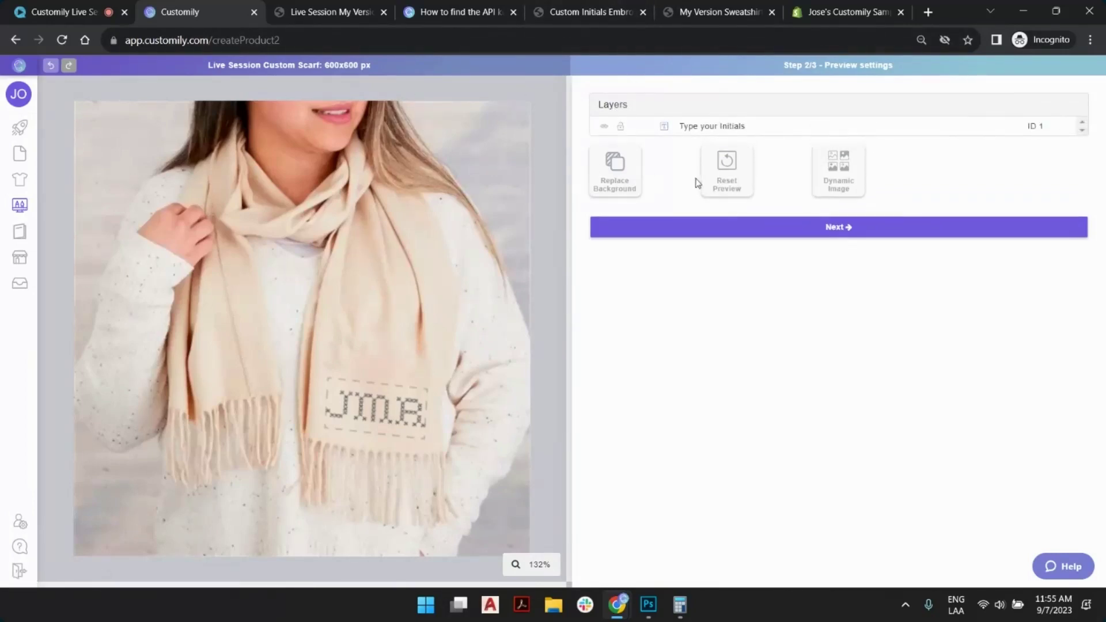
click(405, 409)
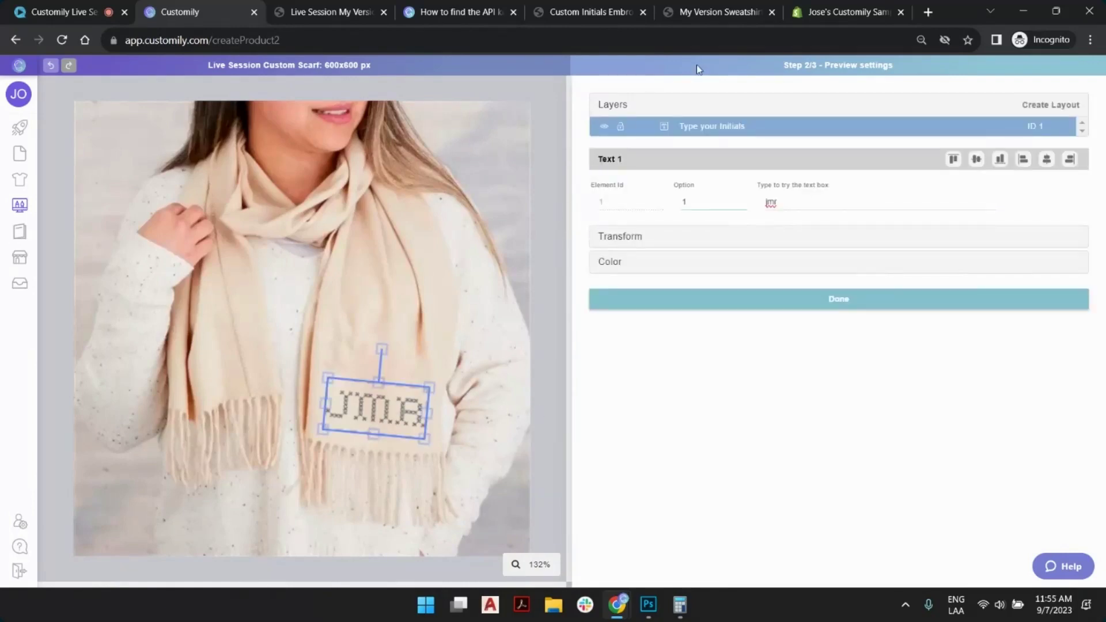
click(537, 120)
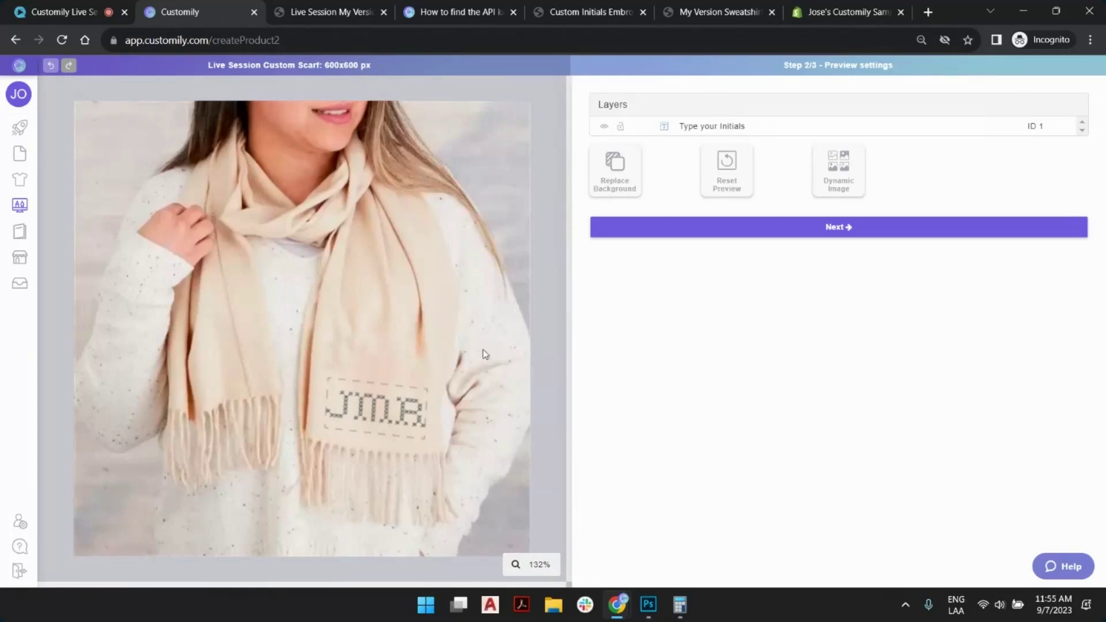
click(693, 126)
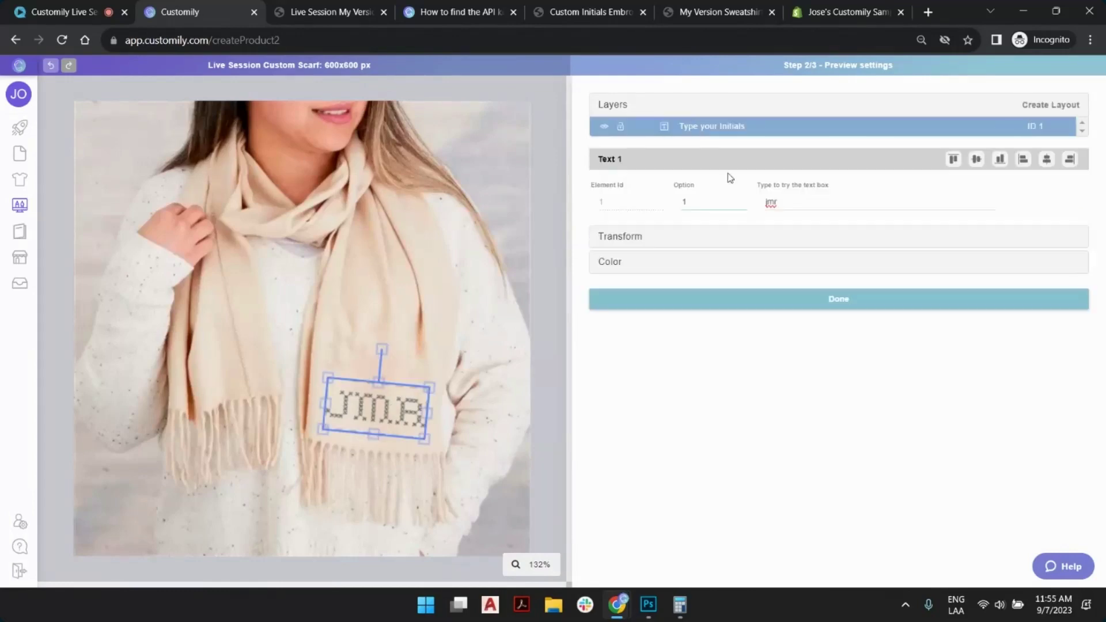
click(558, 204)
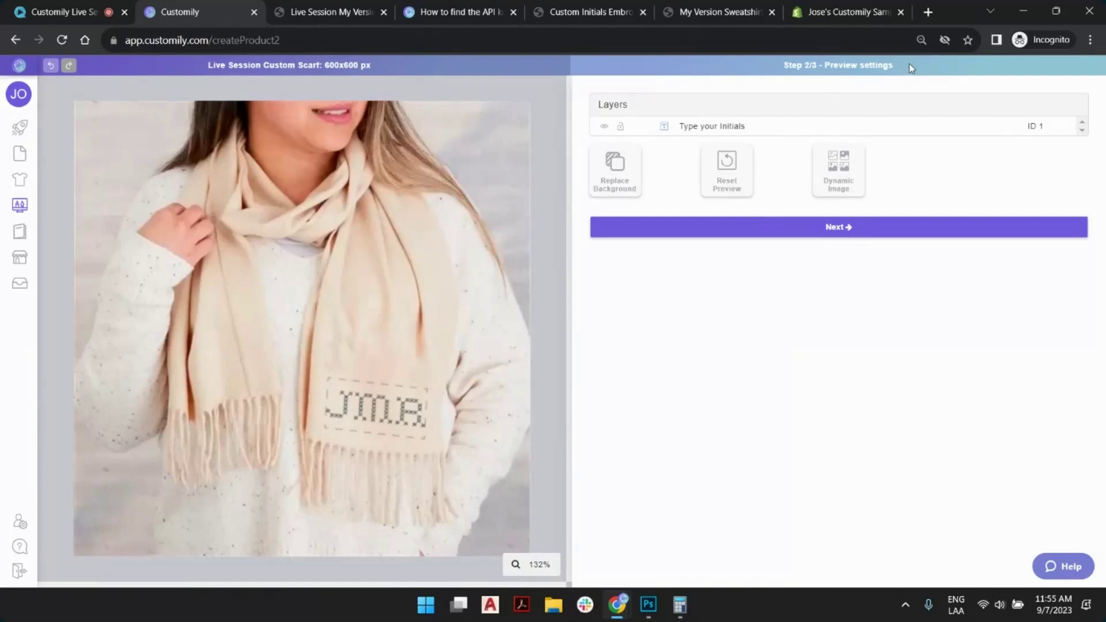
Finish the preview settings and proceed to the template review of the Live Session Custom Scarf.
drag(863, 65, 797, 65)
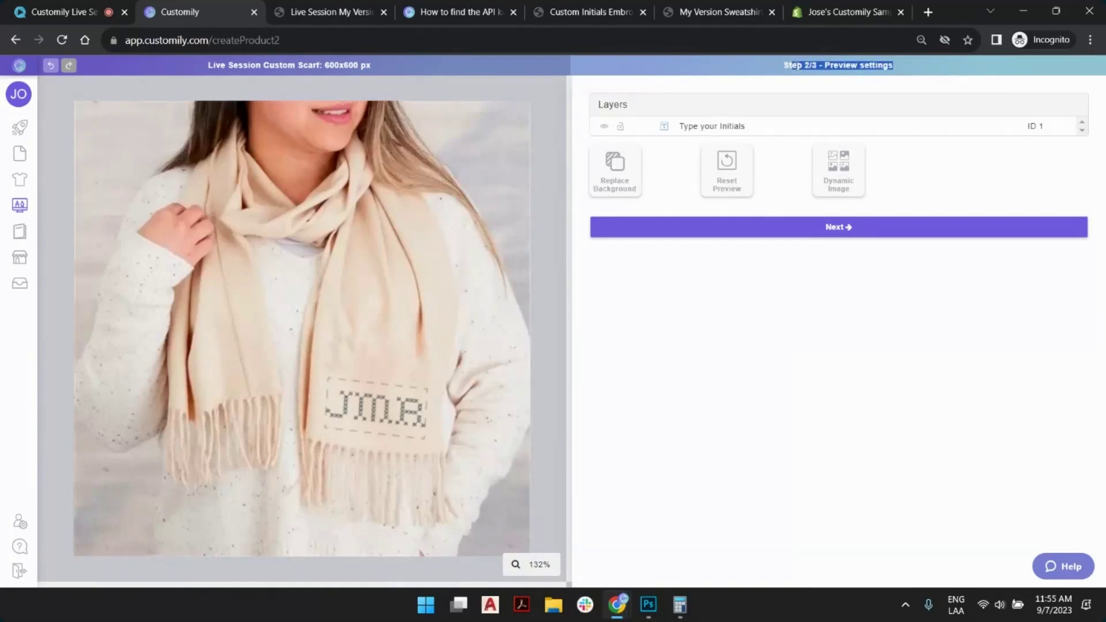
click(826, 232)
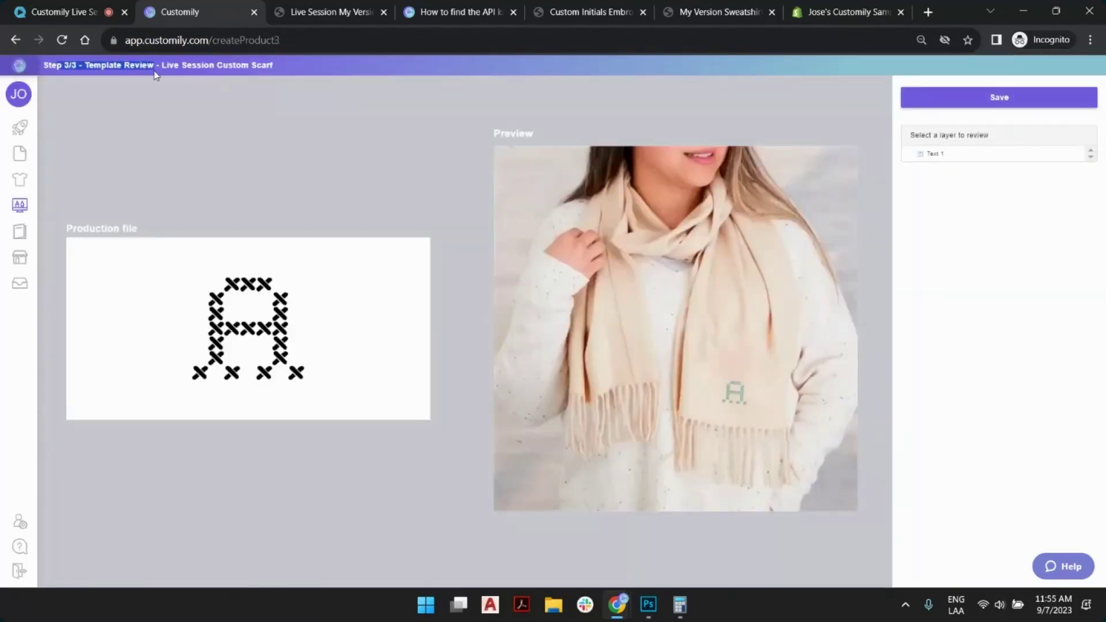
click(178, 155)
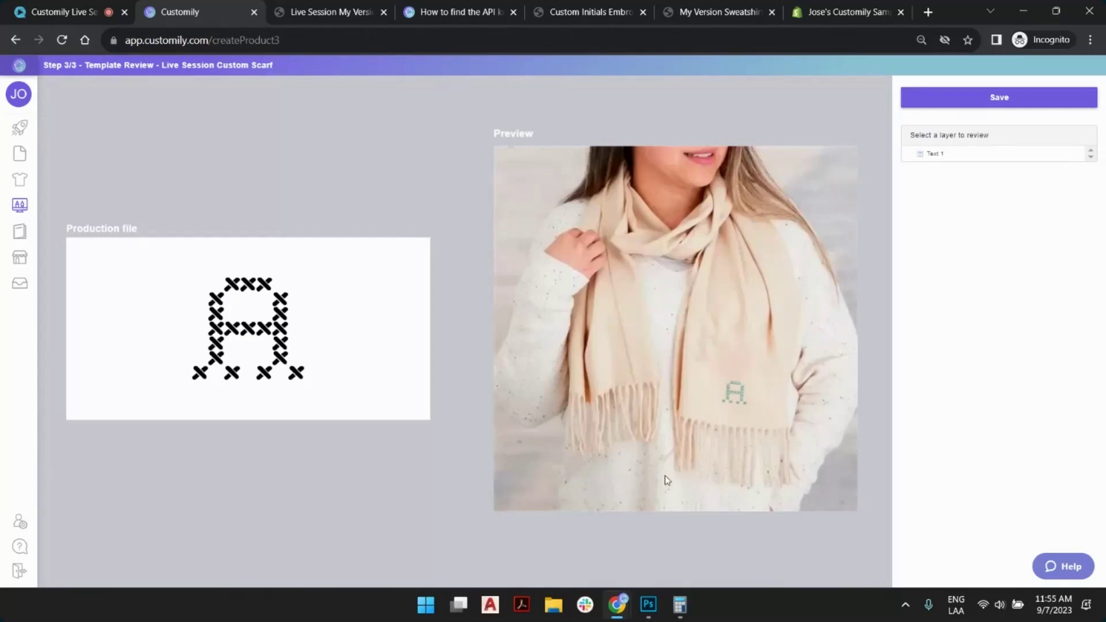
Test the text layer with the sample text "abc" in the production file and the preview.
click(959, 159)
double_click(954, 199)
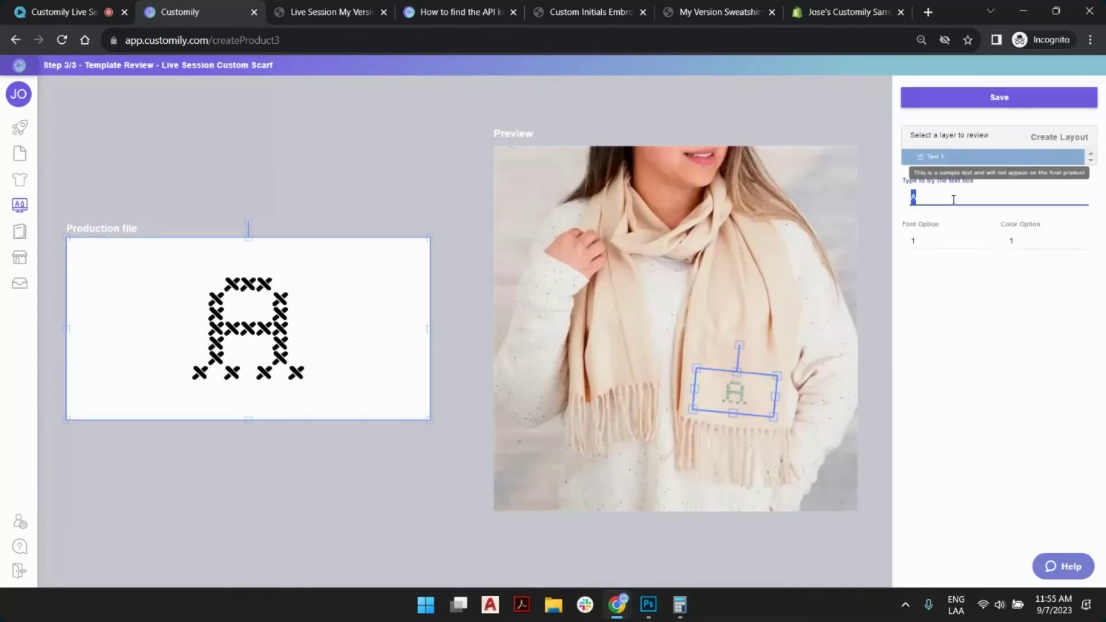
text(abc)
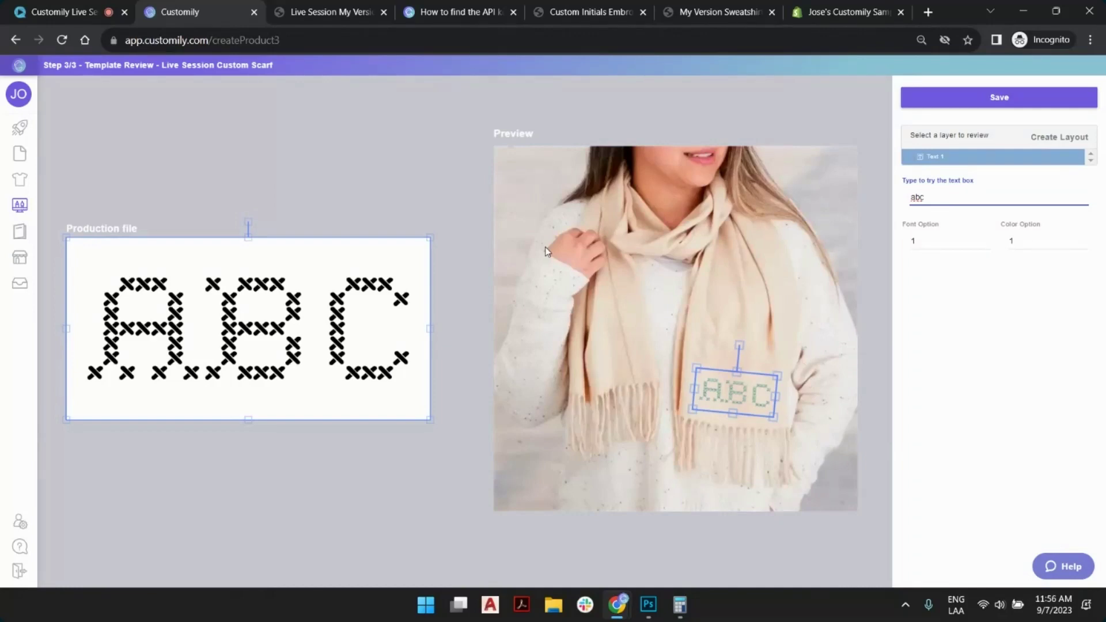
click(605, 113)
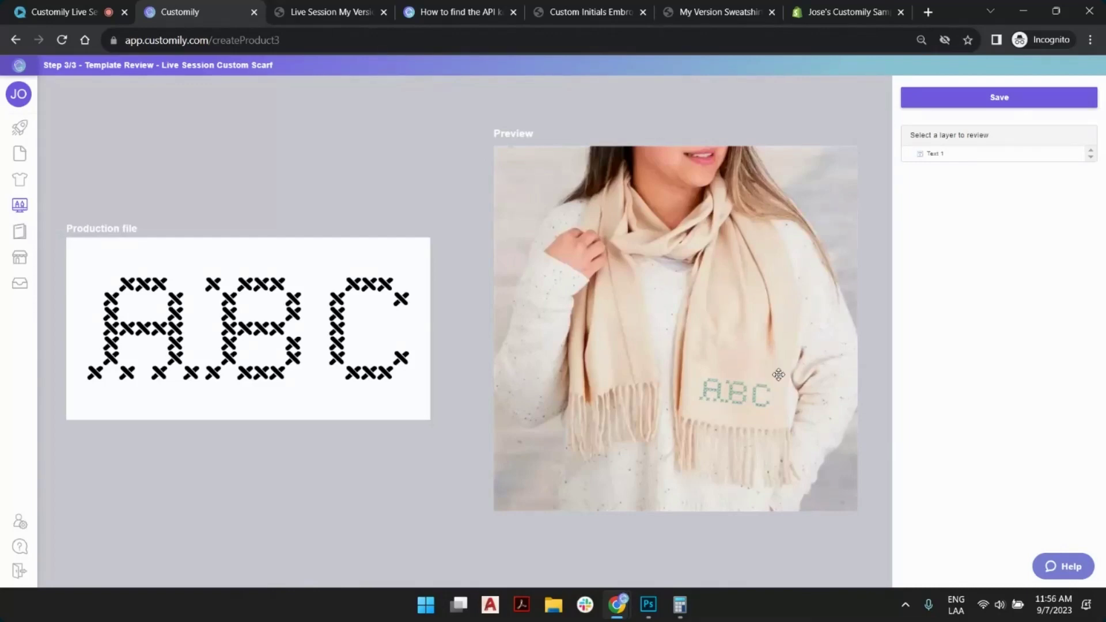
click(737, 385)
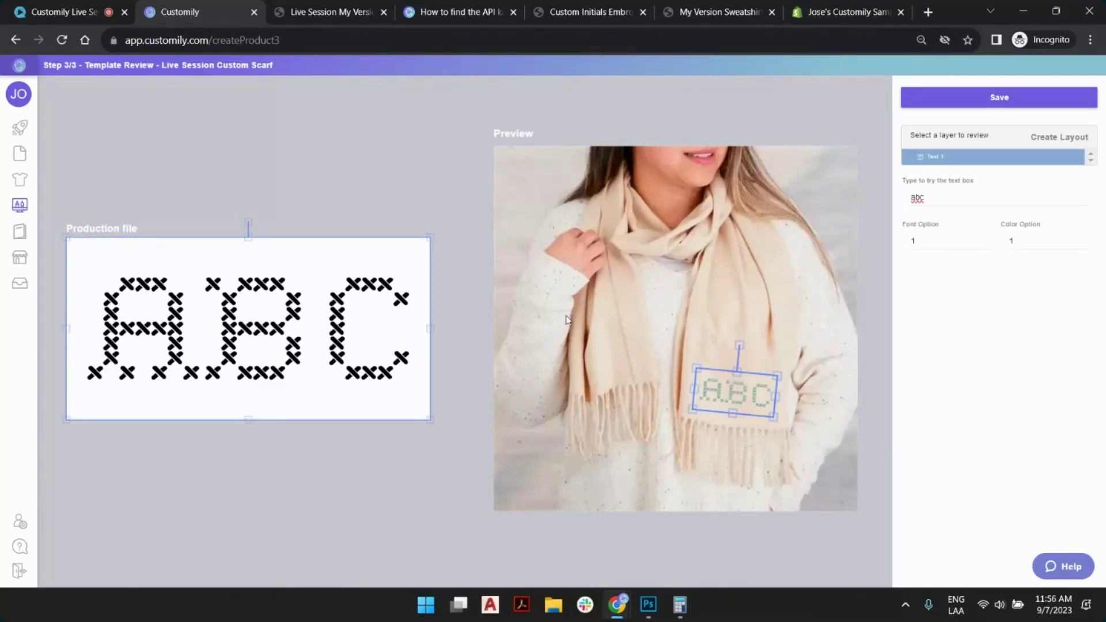
Deselect the text layer, save the scarf template and proceed to connect it with a Shopify product.
click(338, 191)
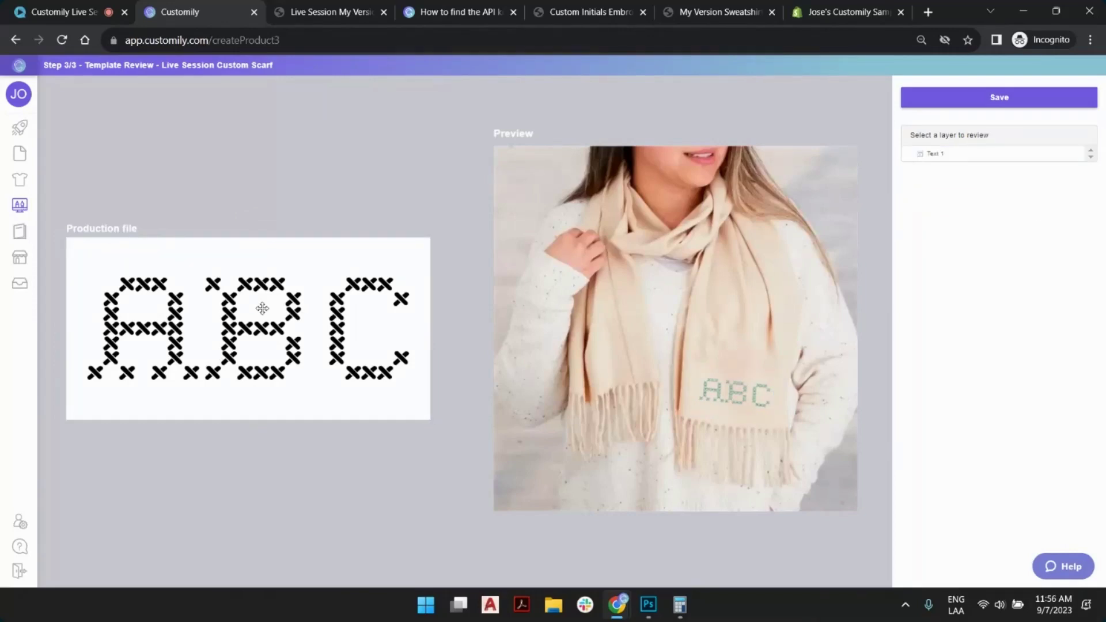
click(1012, 96)
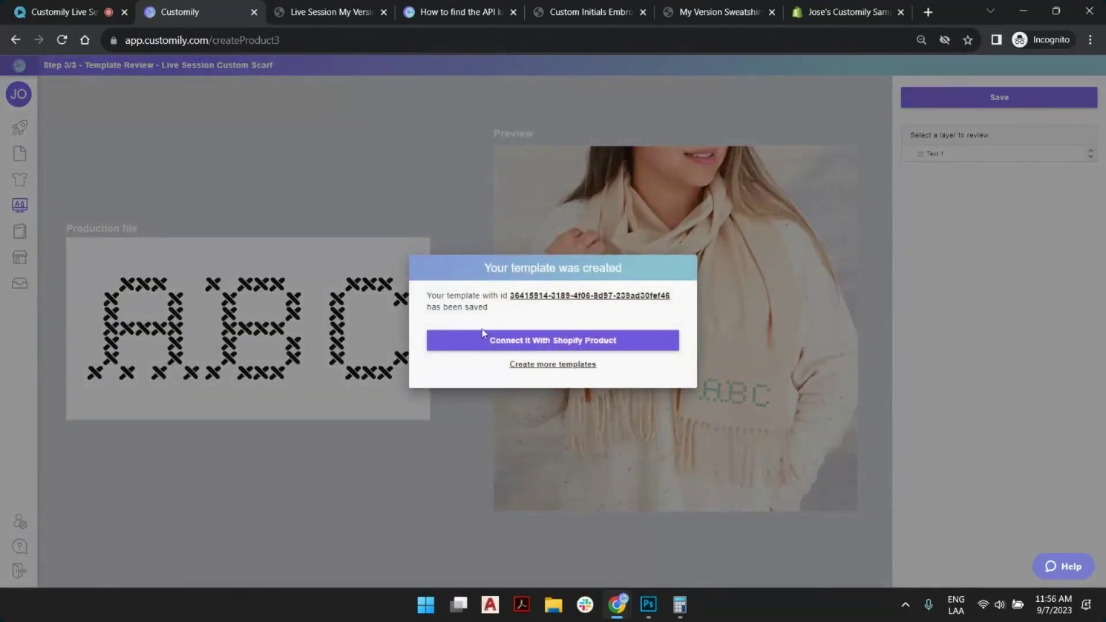
click(607, 345)
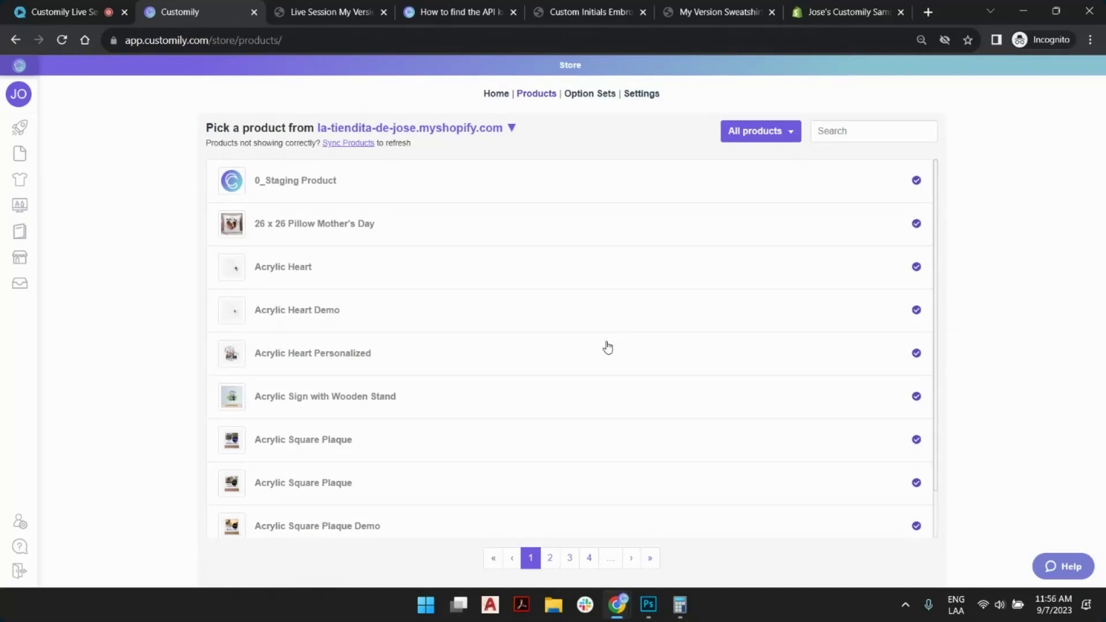
Filter the store's products to those not linked to Customily and open Custom Initials Embroidered Scarf.
scroll(478, 247, down, 1)
scroll(548, 213, up, 1)
click(788, 137)
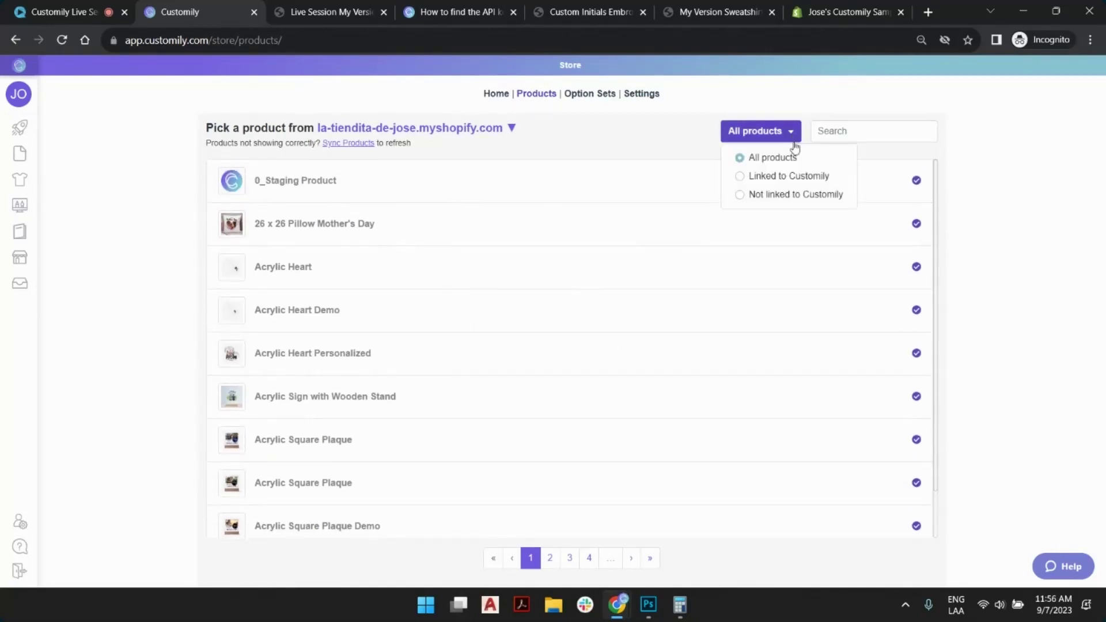
click(795, 194)
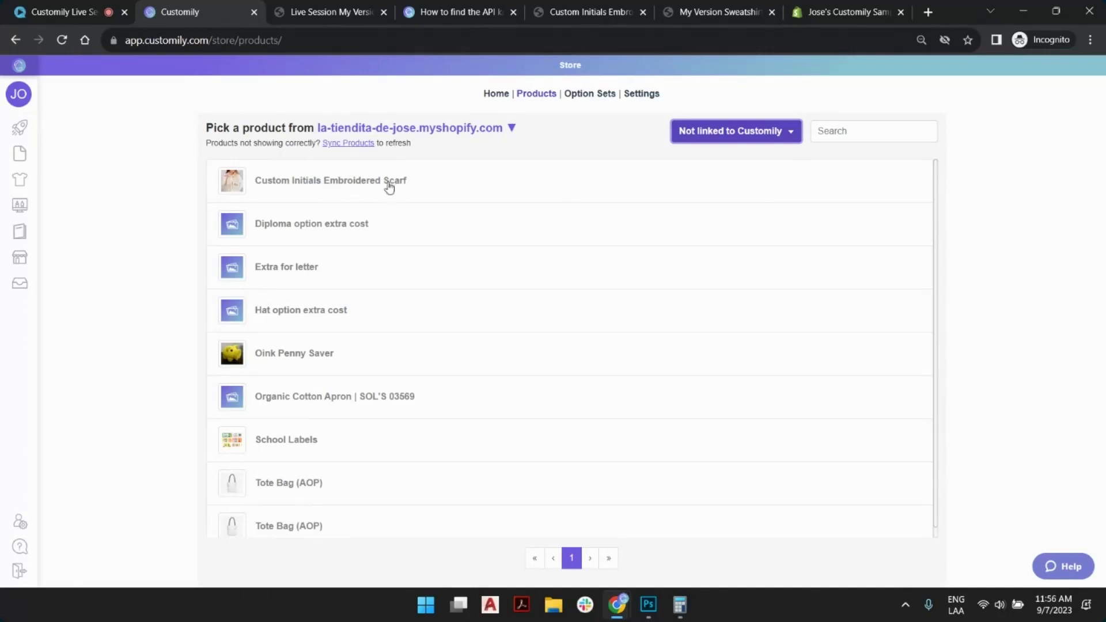
click(347, 181)
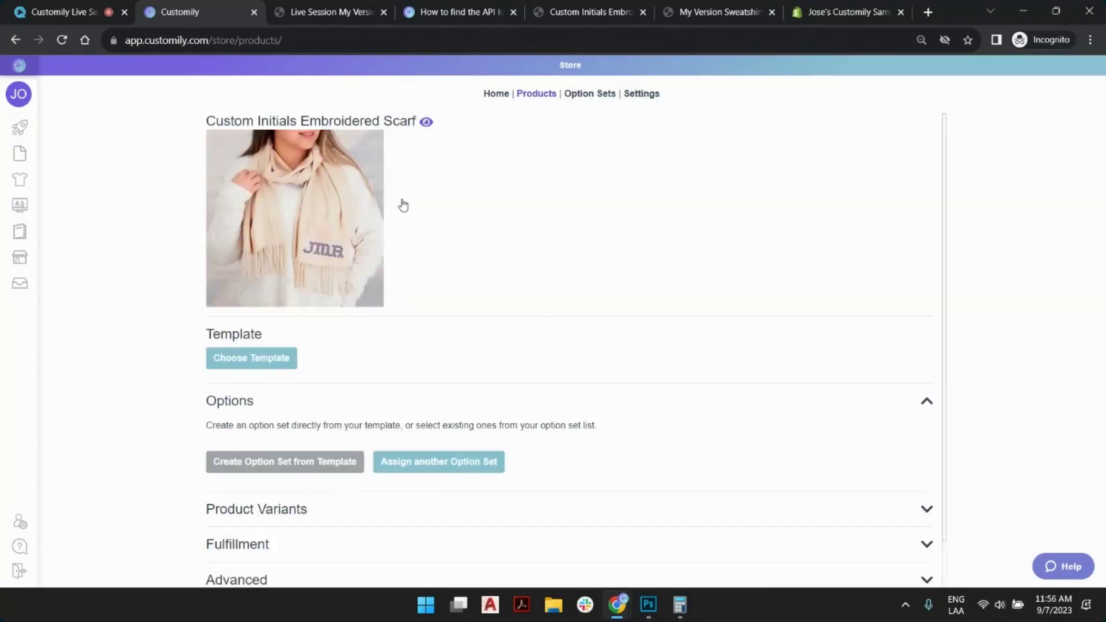
Assign the Live Session Custom Scarf template from the last page of templates to the product.
click(273, 363)
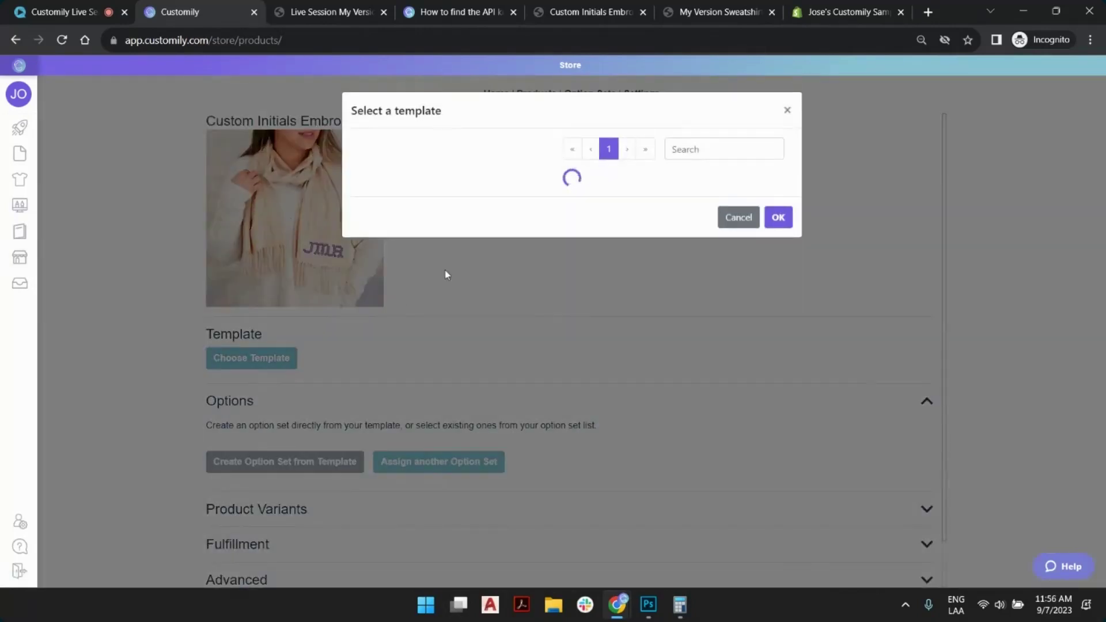
click(640, 149)
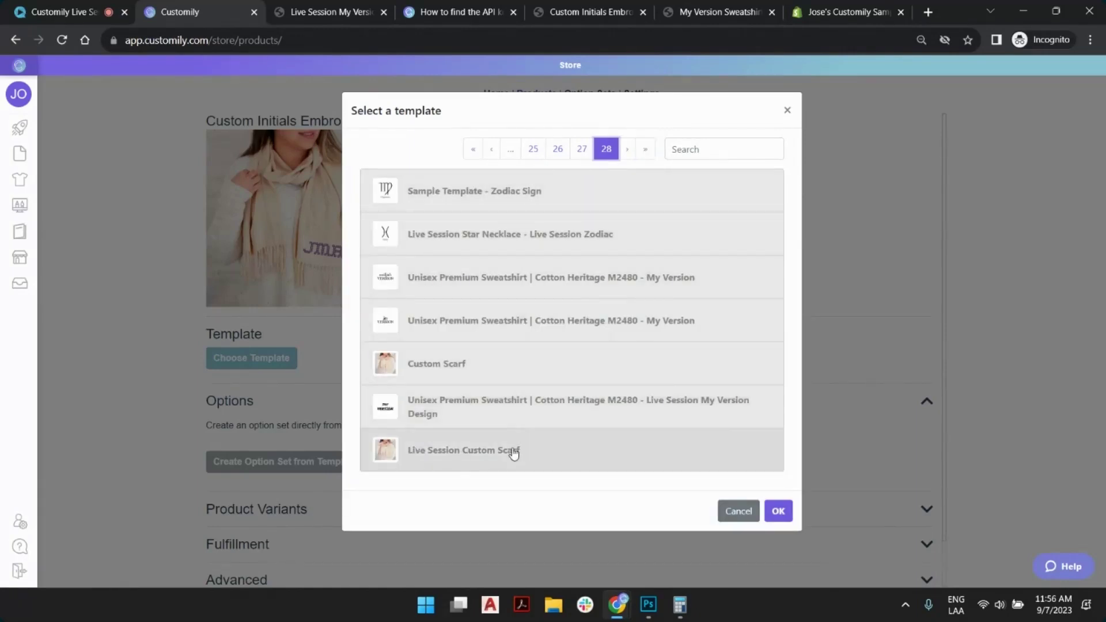
click(491, 452)
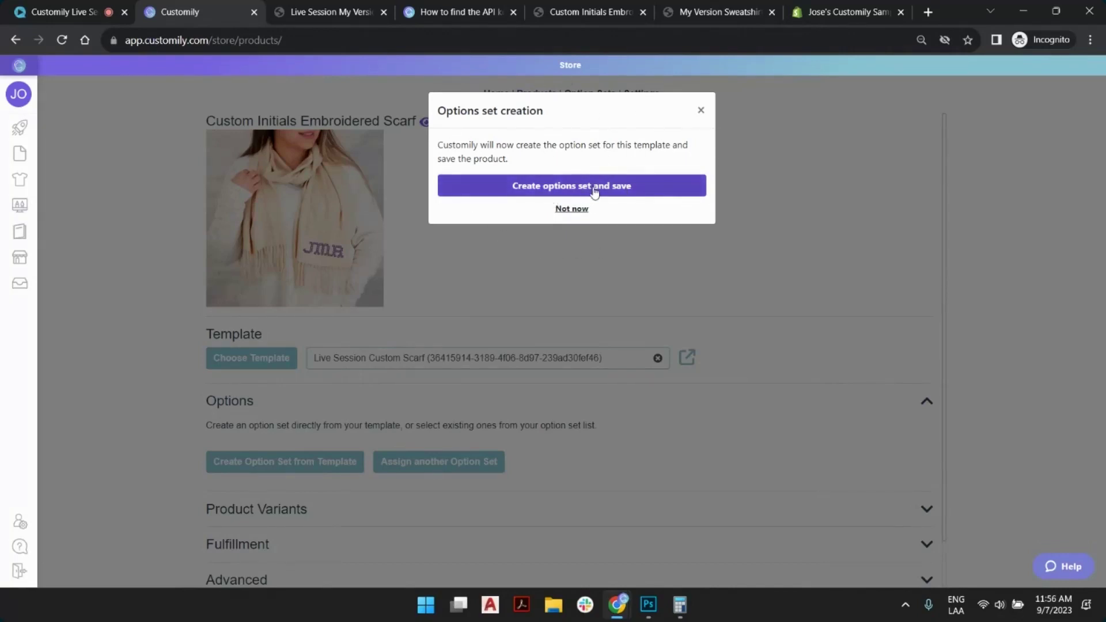
Create the option set from the assigned template and save the scarf product.
click(614, 188)
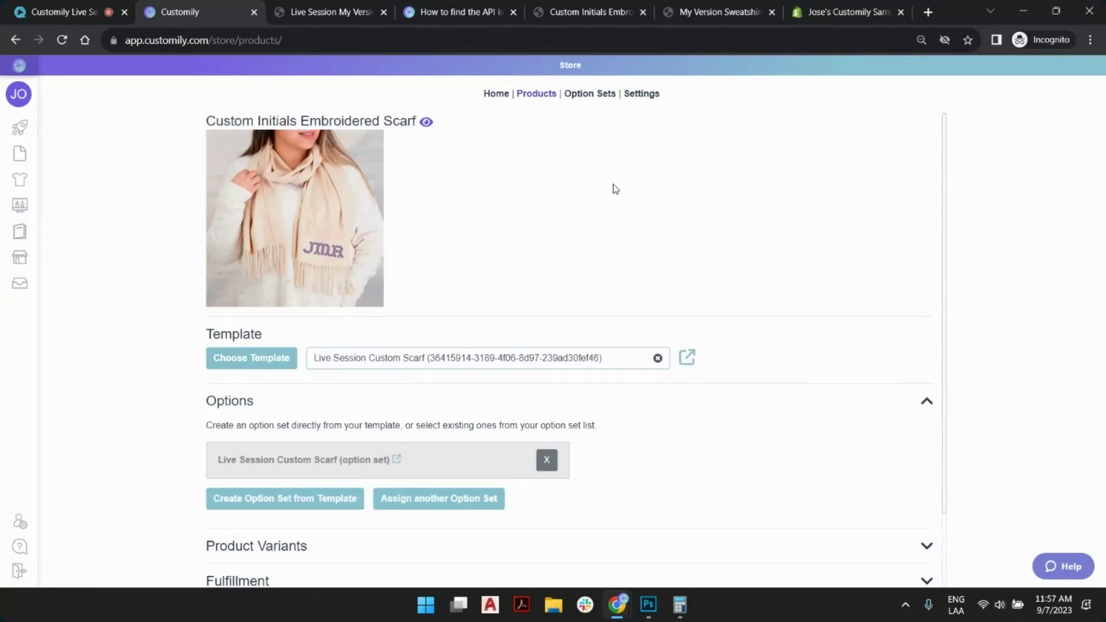
scroll(493, 289, down, 2)
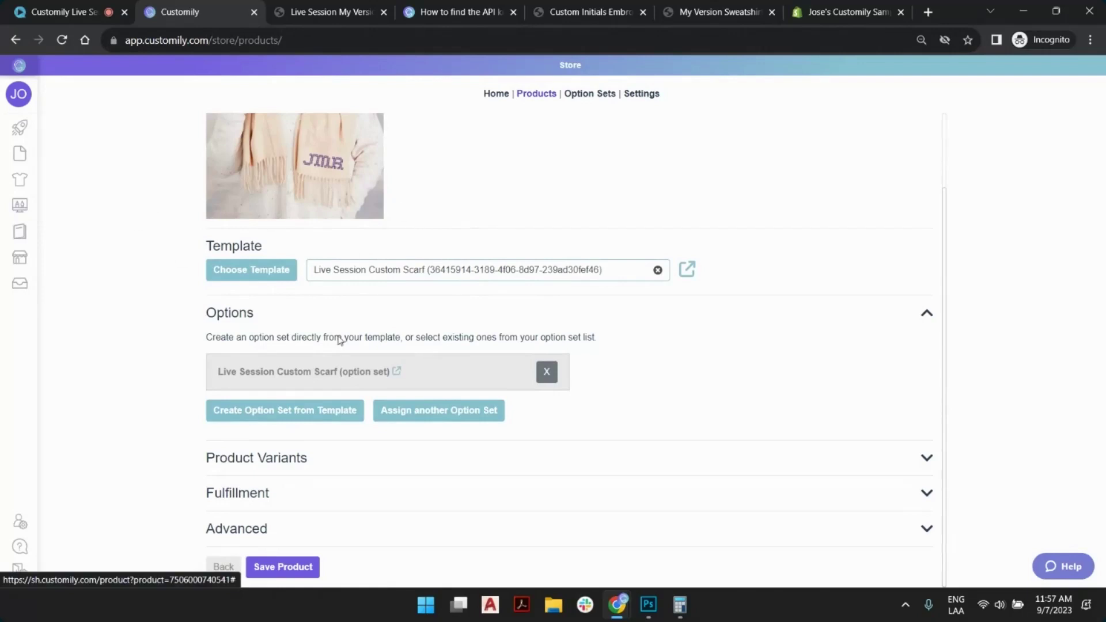
click(299, 567)
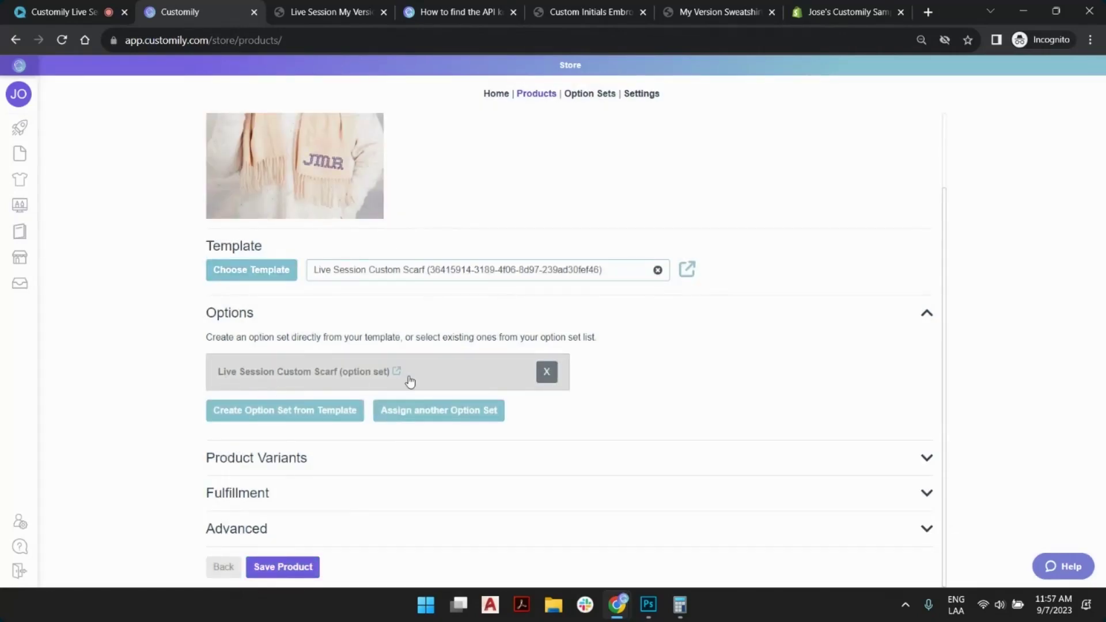
Open the Live Session Custom Scarf option set and turn on the preview of its options.
click(361, 375)
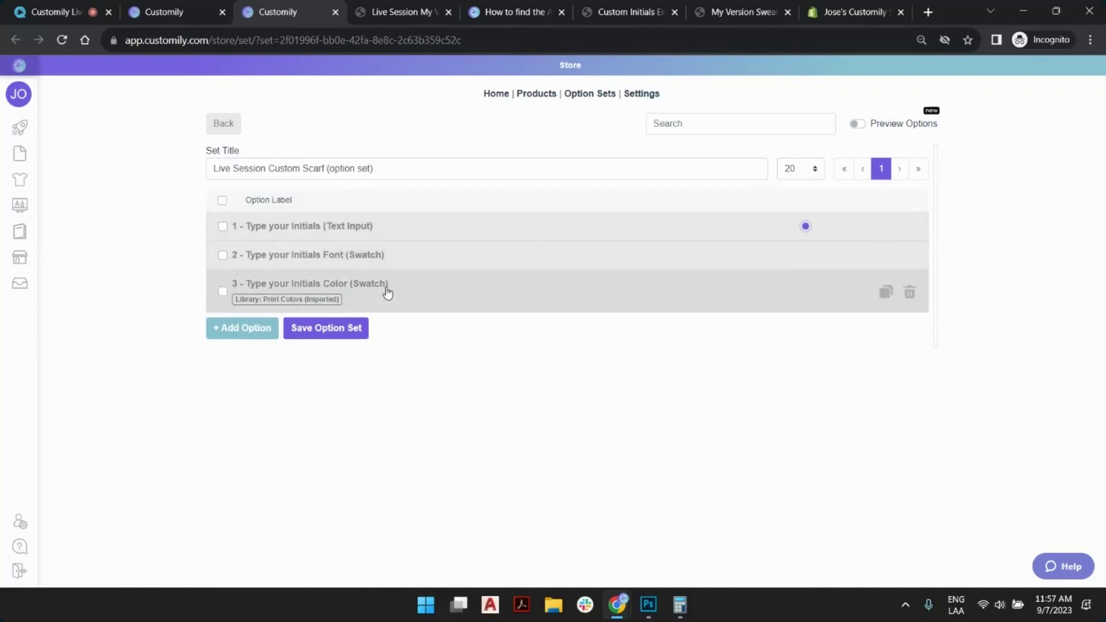
click(857, 124)
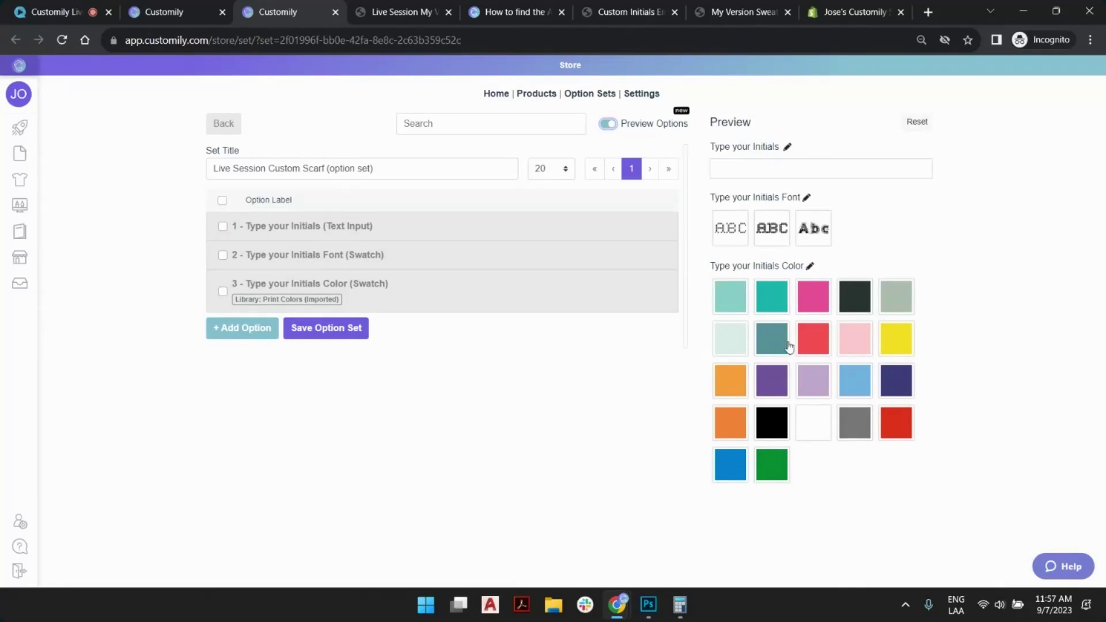
Set the Type your Initials text input to a maximum length of 3 and restrict it to only letters (no spaces).
click(788, 148)
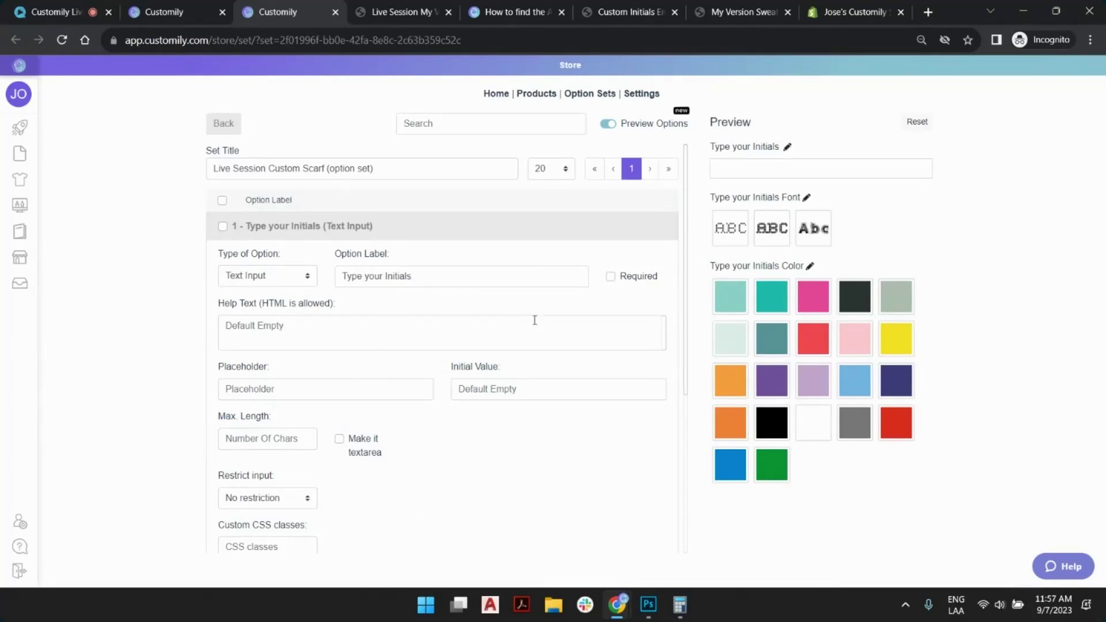
scroll(478, 279, down, 2)
scroll(454, 275, up, 1)
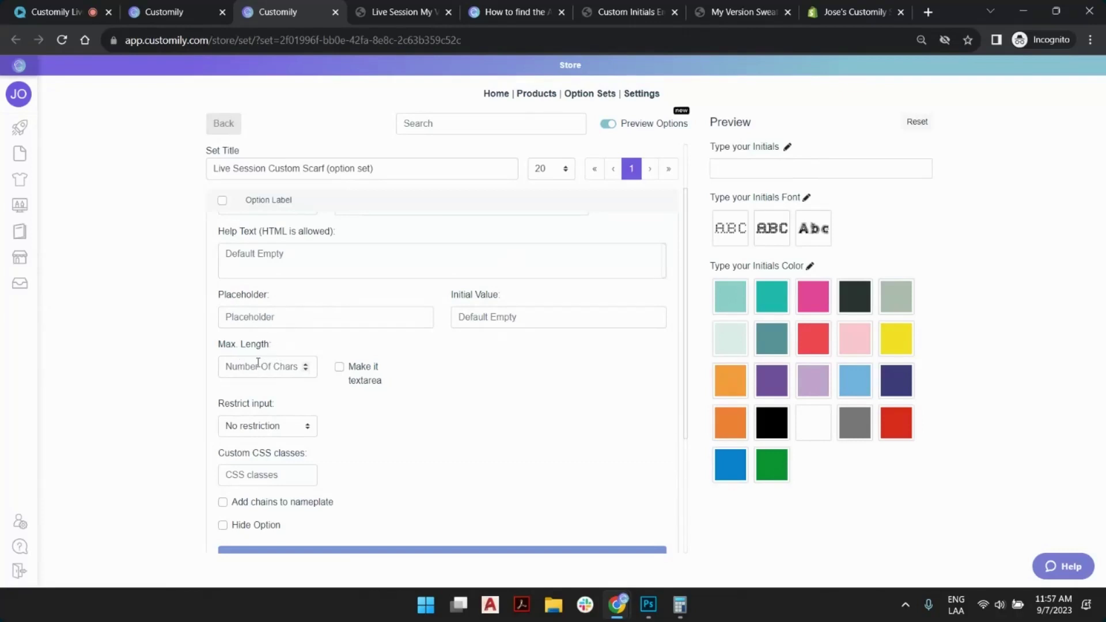
click(243, 366)
text(3)
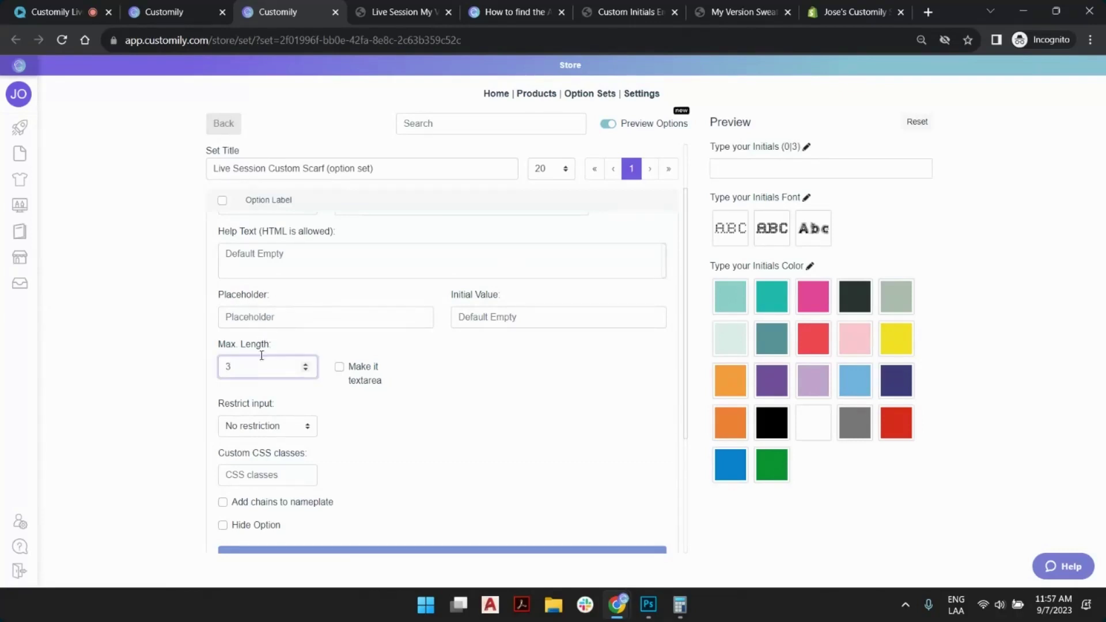
click(272, 427)
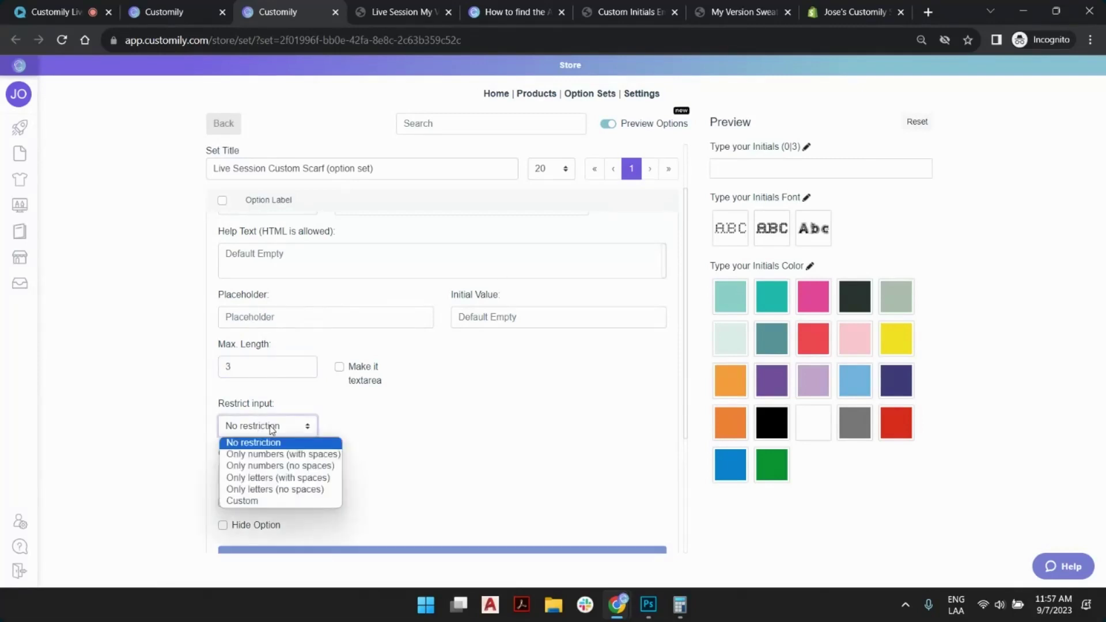
click(292, 491)
click(508, 436)
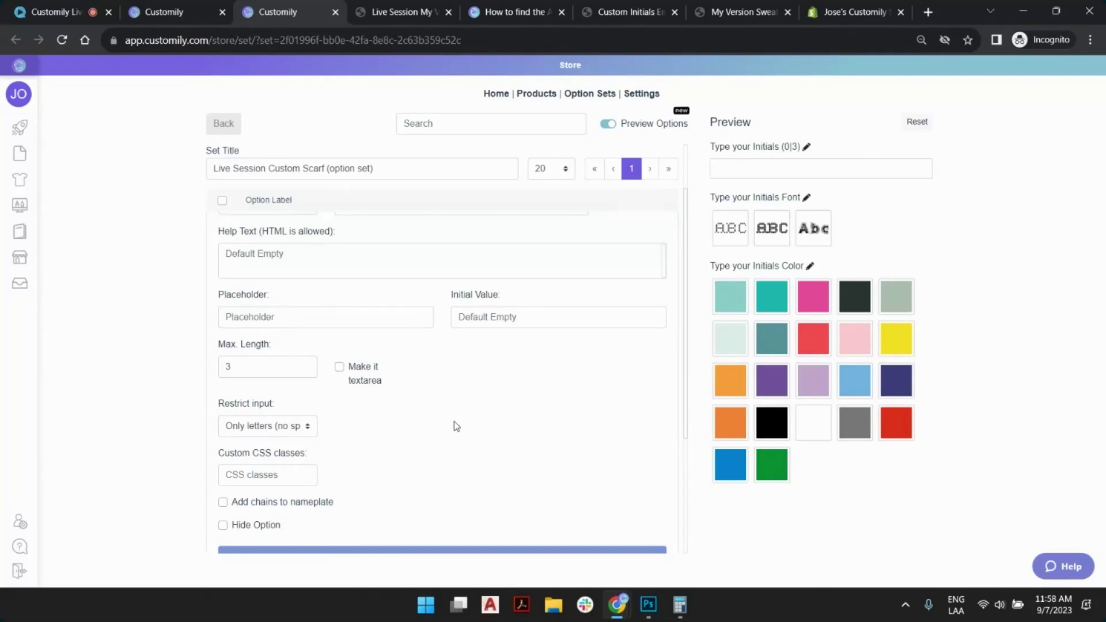
scroll(454, 421, down, 1)
scroll(464, 383, down, 1)
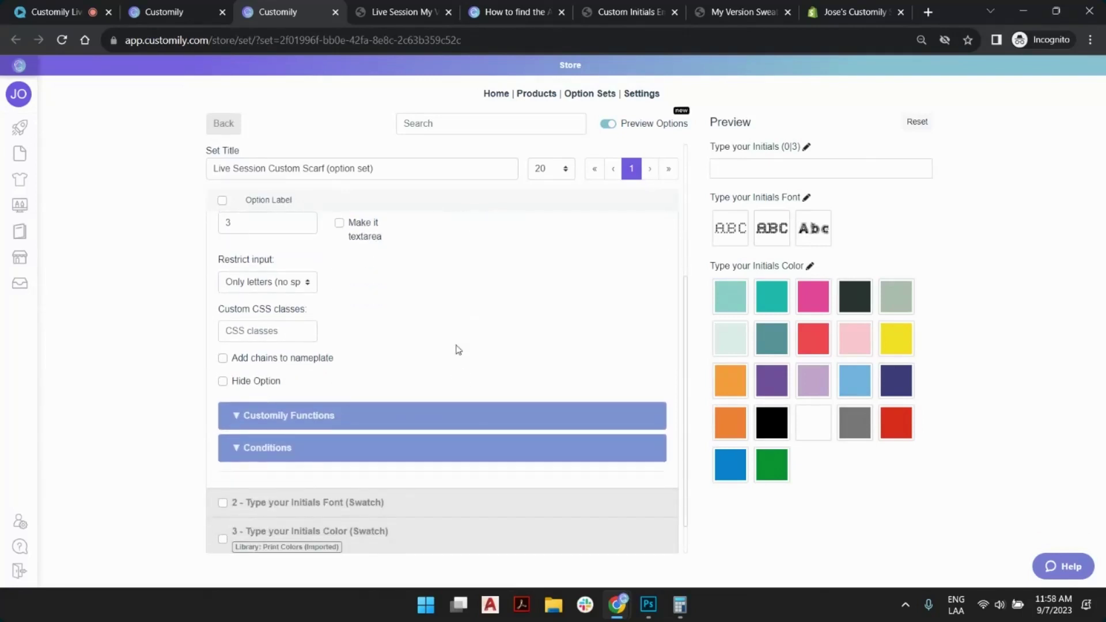
scroll(455, 346, up, 3)
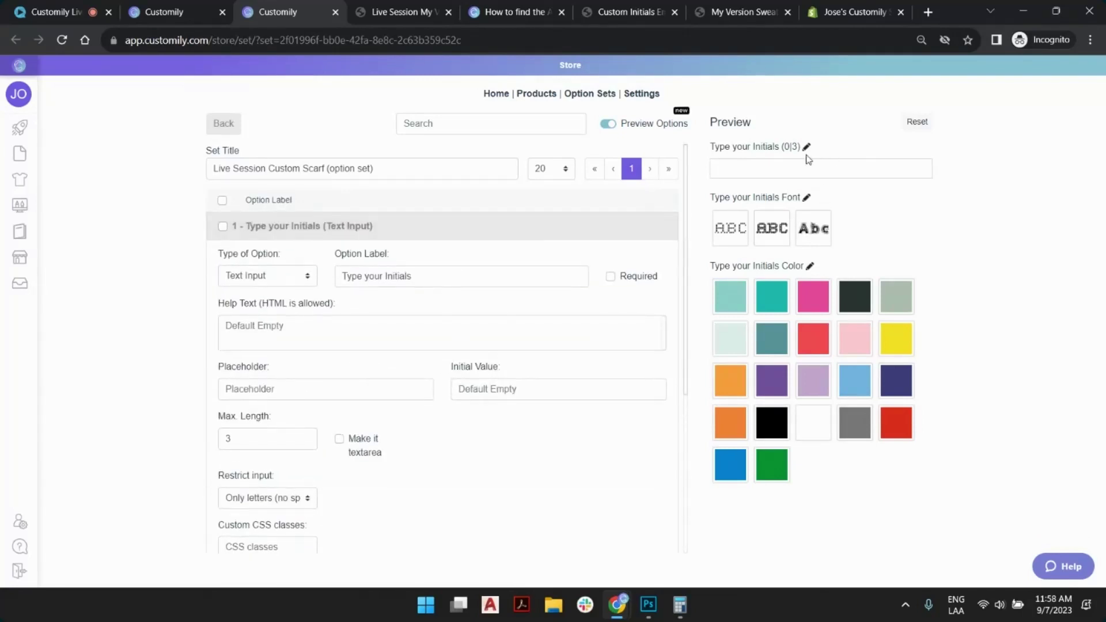
Change the label of the initials font swatch option to "Select Font".
click(806, 198)
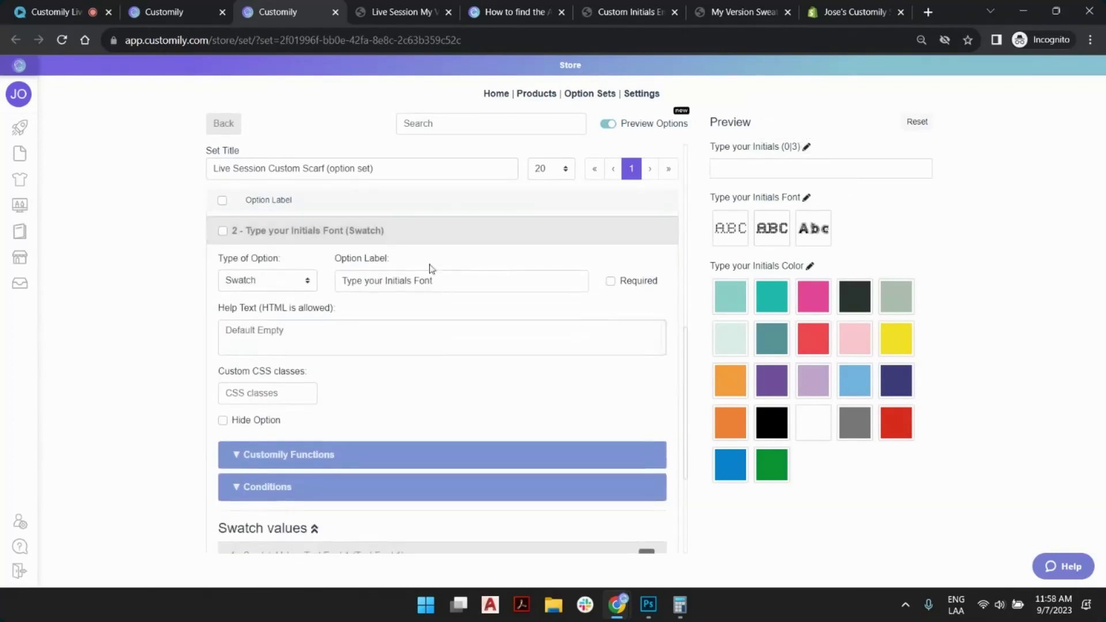
drag(377, 282, 308, 285)
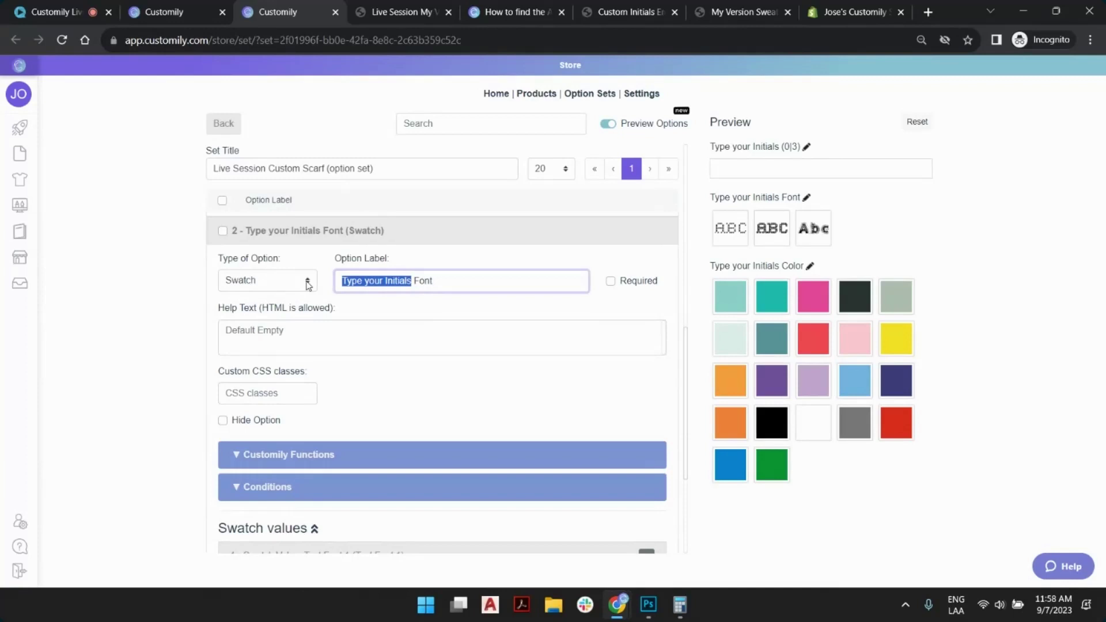
text(Select)
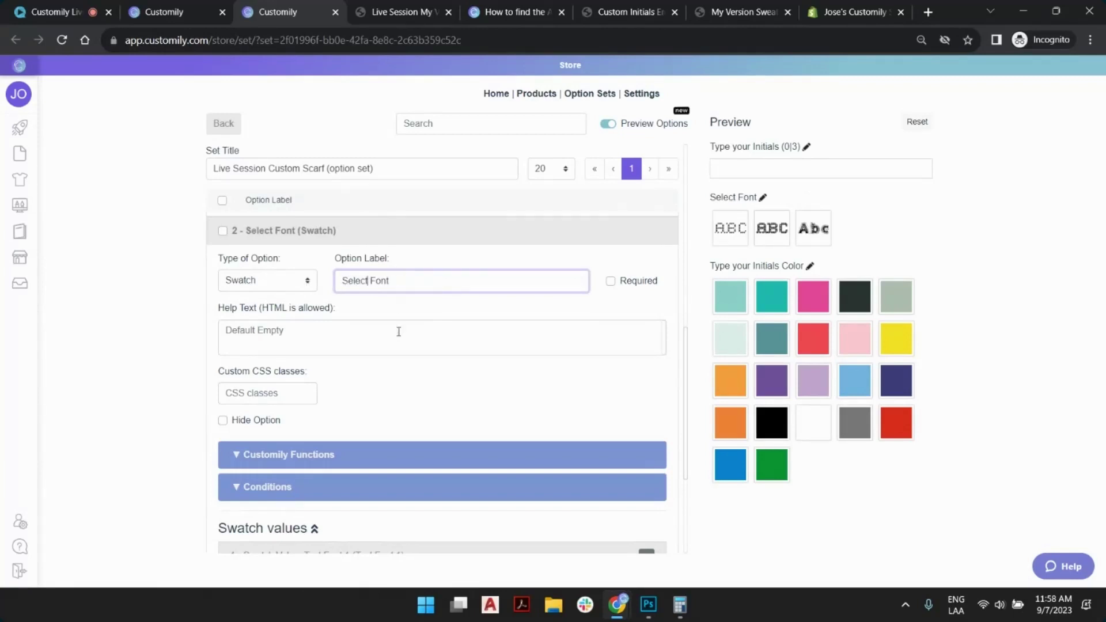
Rename the first value of the Select Font swatch as "Home Outline".
scroll(400, 323, down, 3)
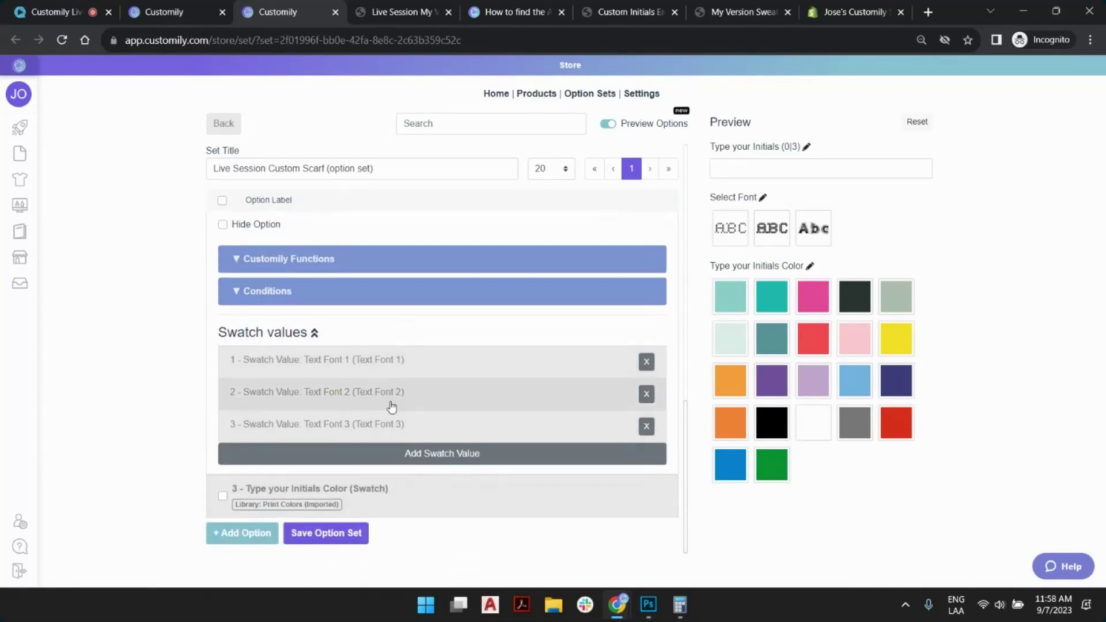
click(344, 366)
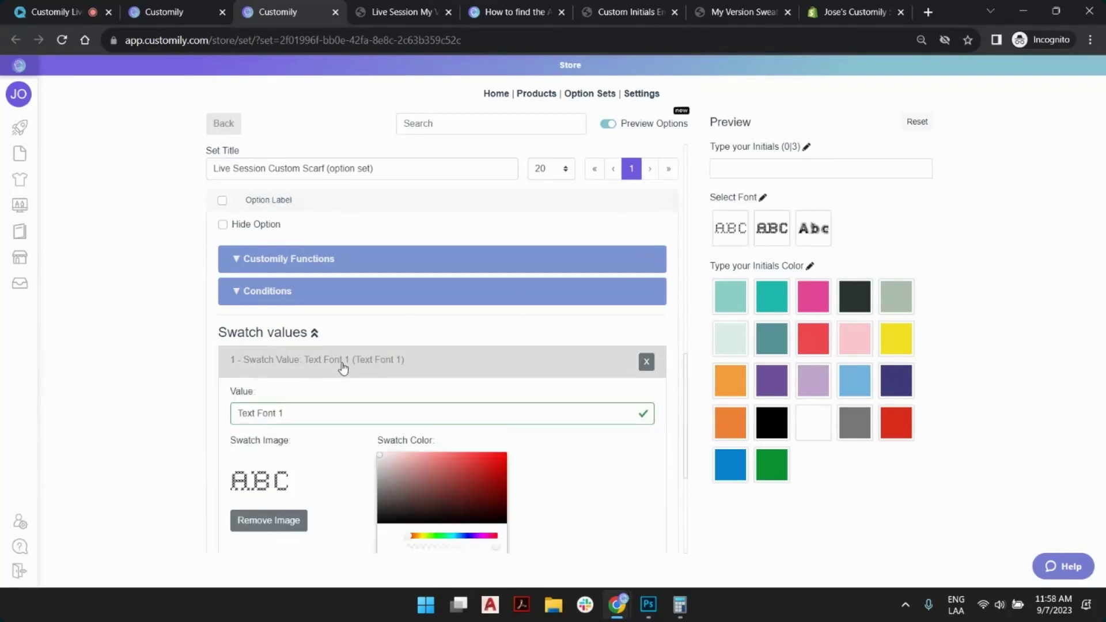
triple_click(262, 414)
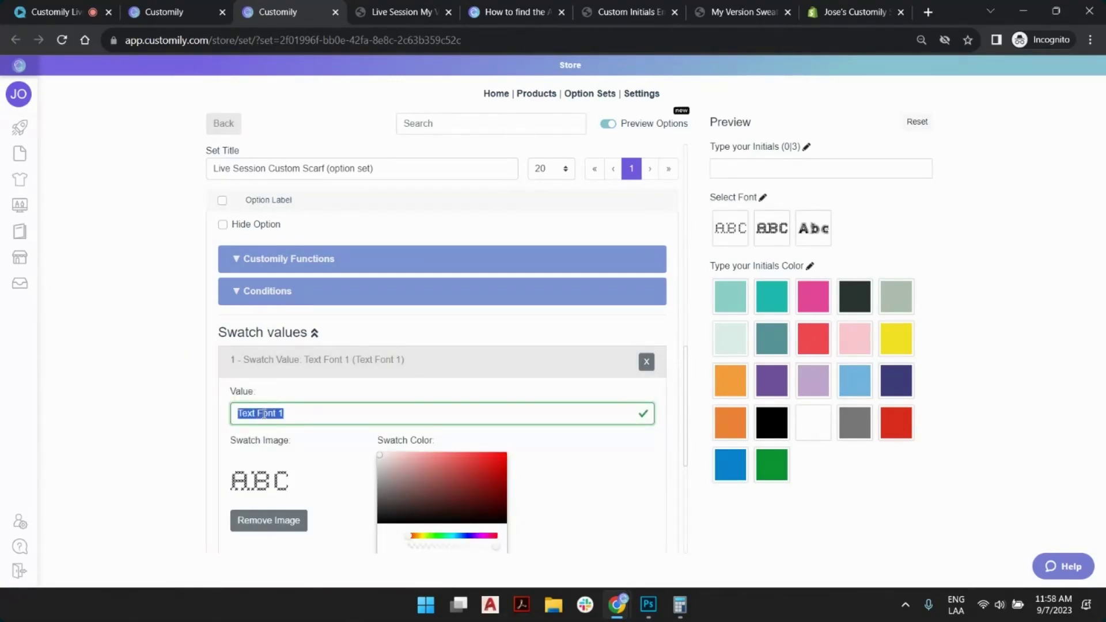
text(Home)
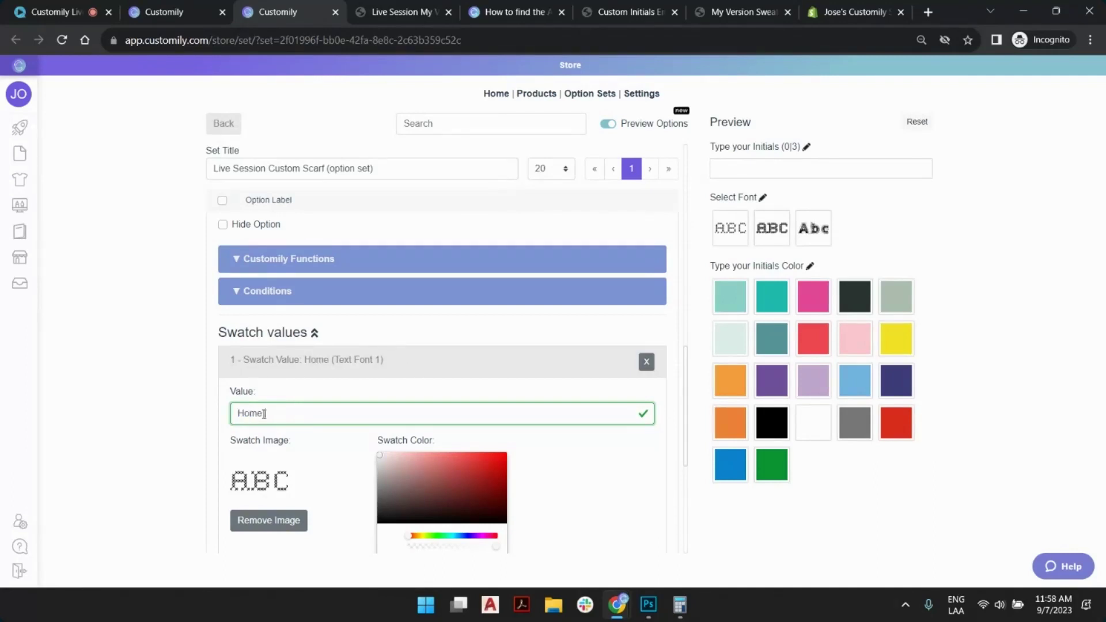
text( Outline)
click(316, 375)
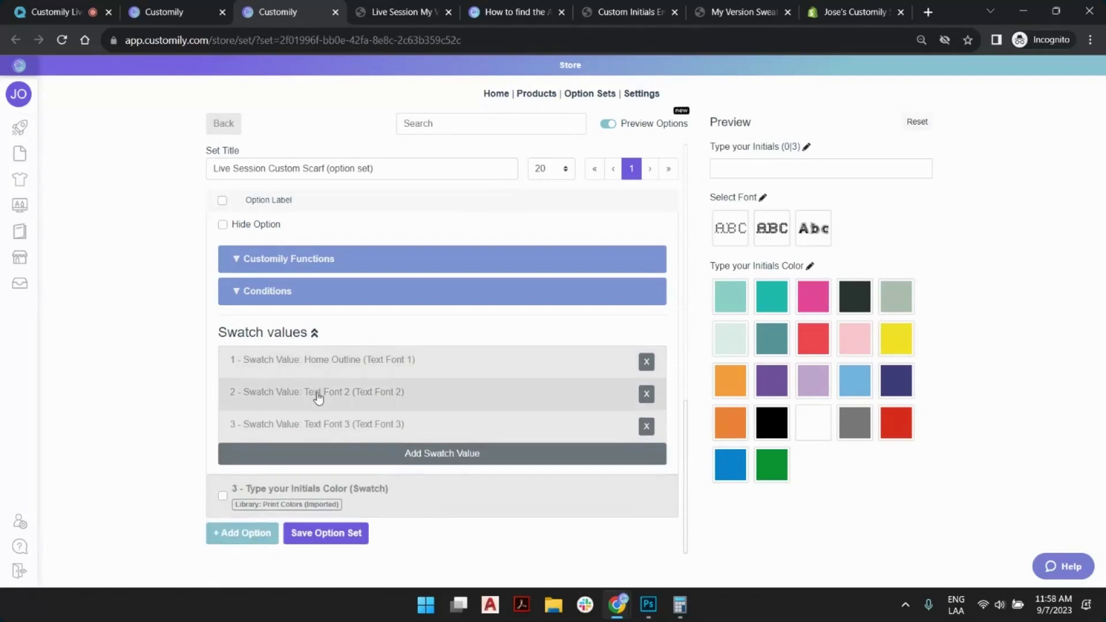
Rename the second value of the Select Font swatch as "Home Full".
click(316, 391)
triple_click(306, 450)
text(Ho)
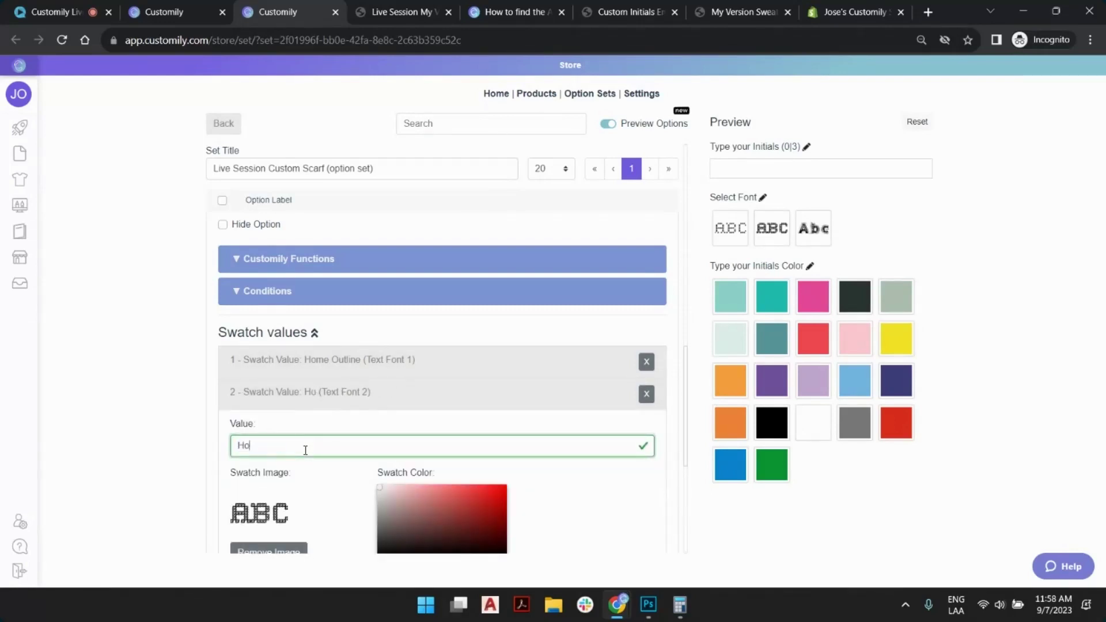
text(me Full)
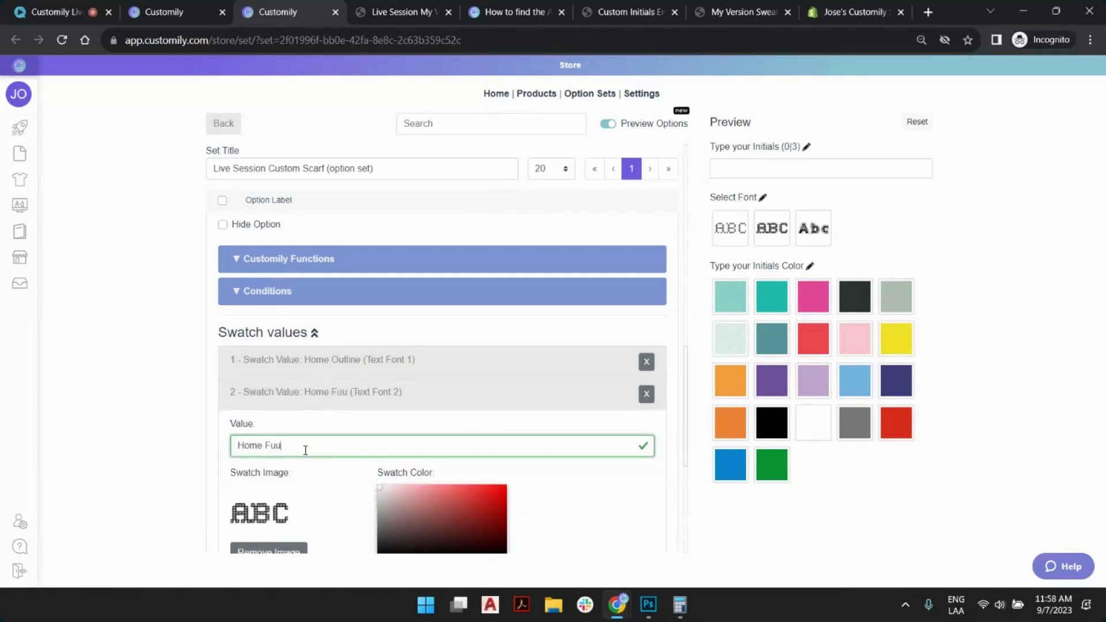
click(370, 397)
Rename the third value of the Select Font swatch as "Needlepoint".
click(340, 431)
click(303, 475)
text(N)
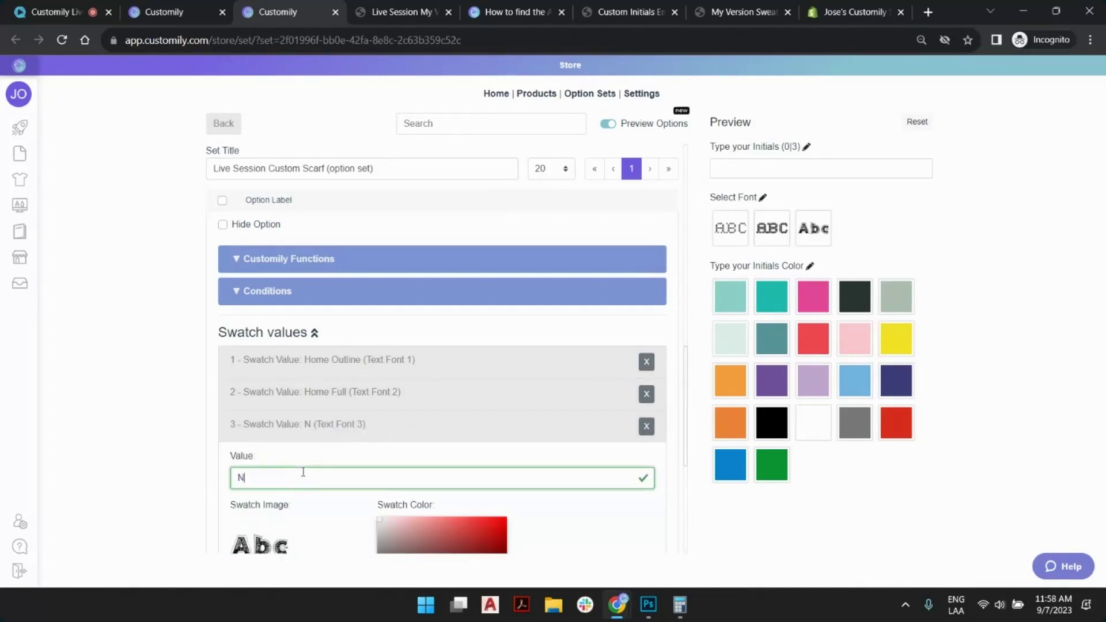
text(eedlepoint)
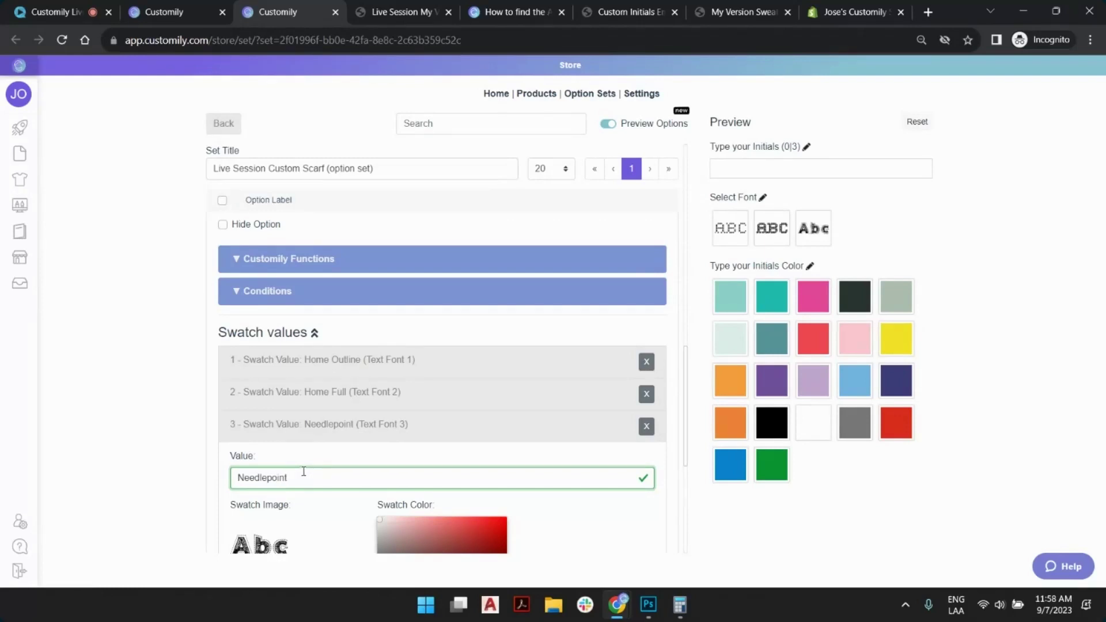
click(348, 426)
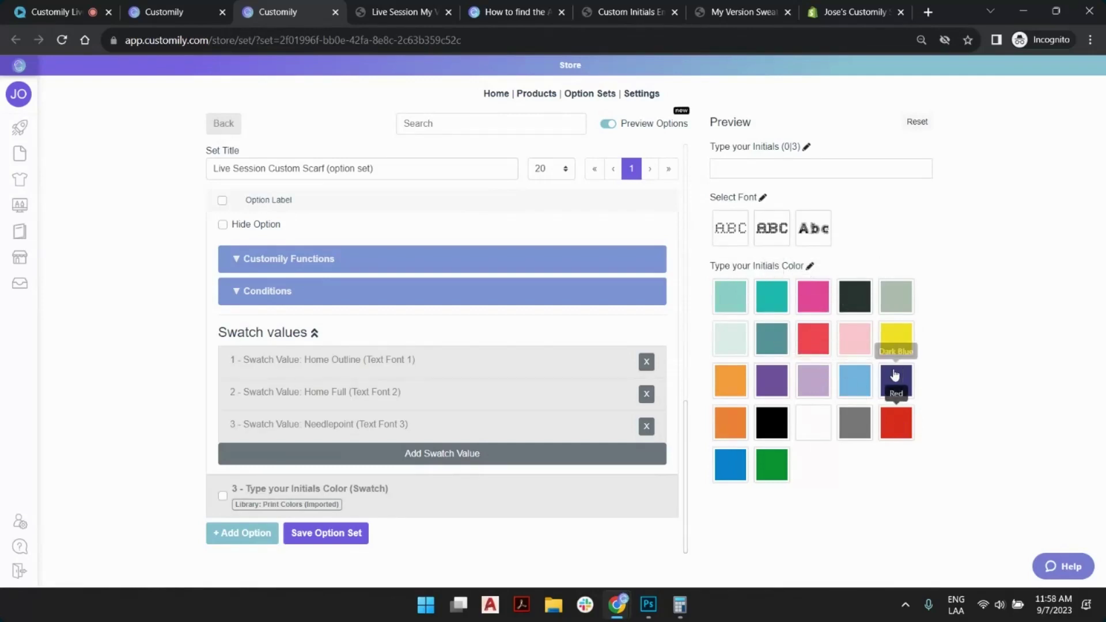
Make Dark Blue the preselected value of the Type your Initials Color swatch and save the option set.
click(810, 267)
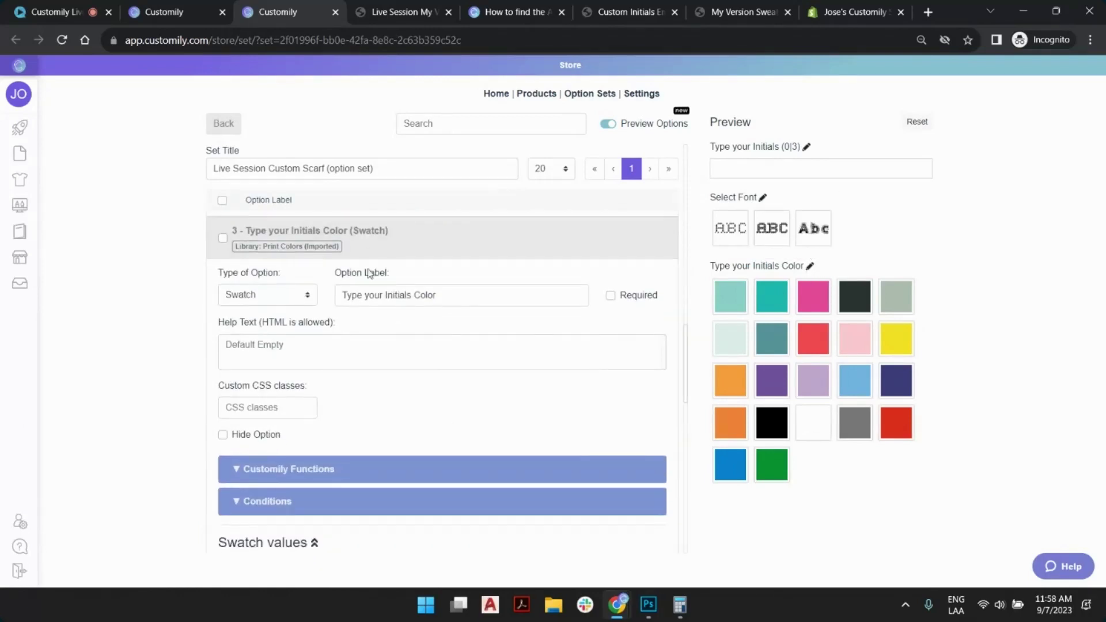
scroll(420, 328, down, 5)
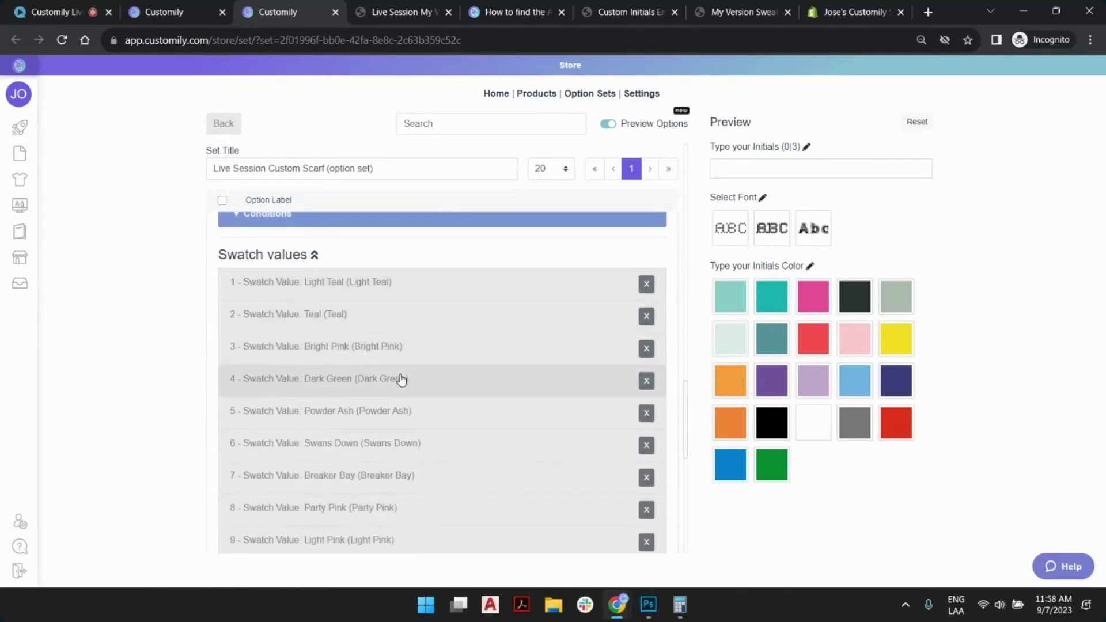
scroll(432, 375, down, 1)
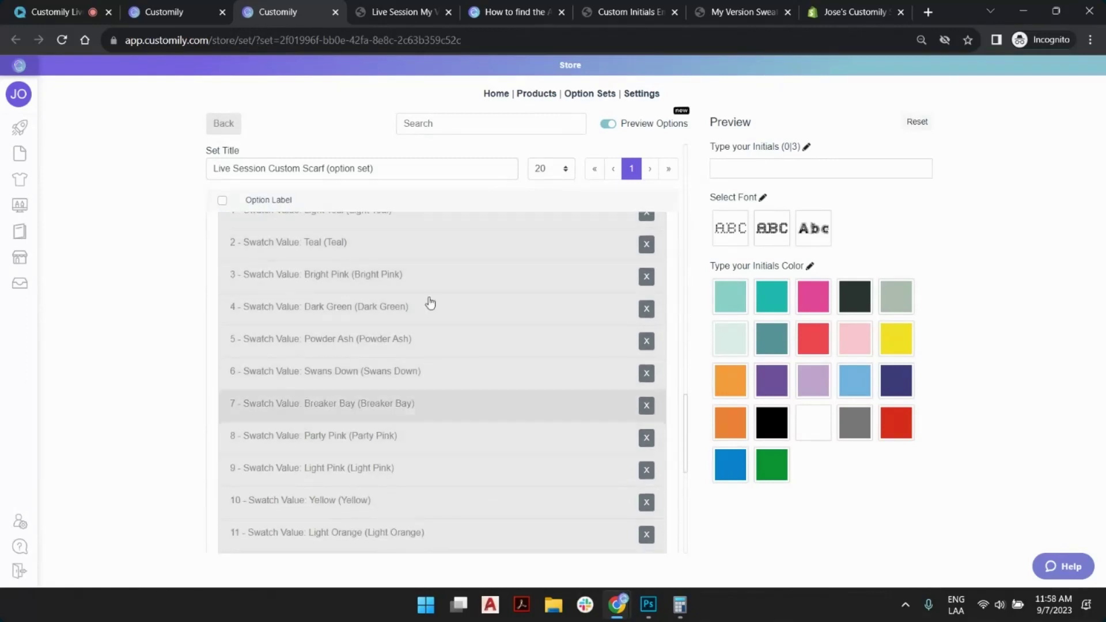
scroll(435, 339, down, 1)
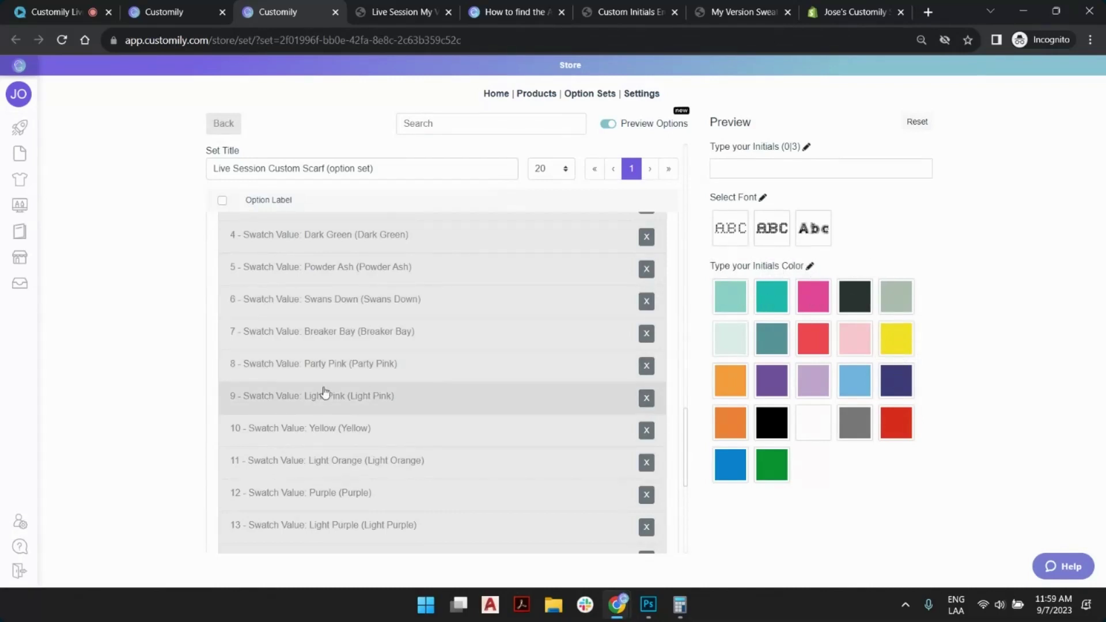
scroll(360, 435, down, 3)
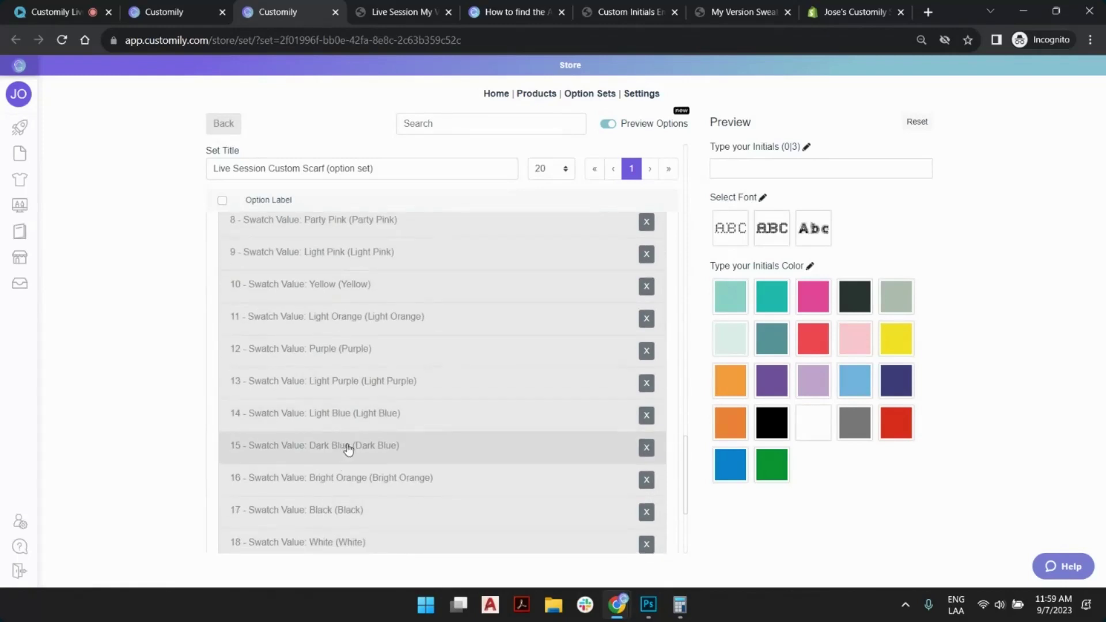
click(348, 449)
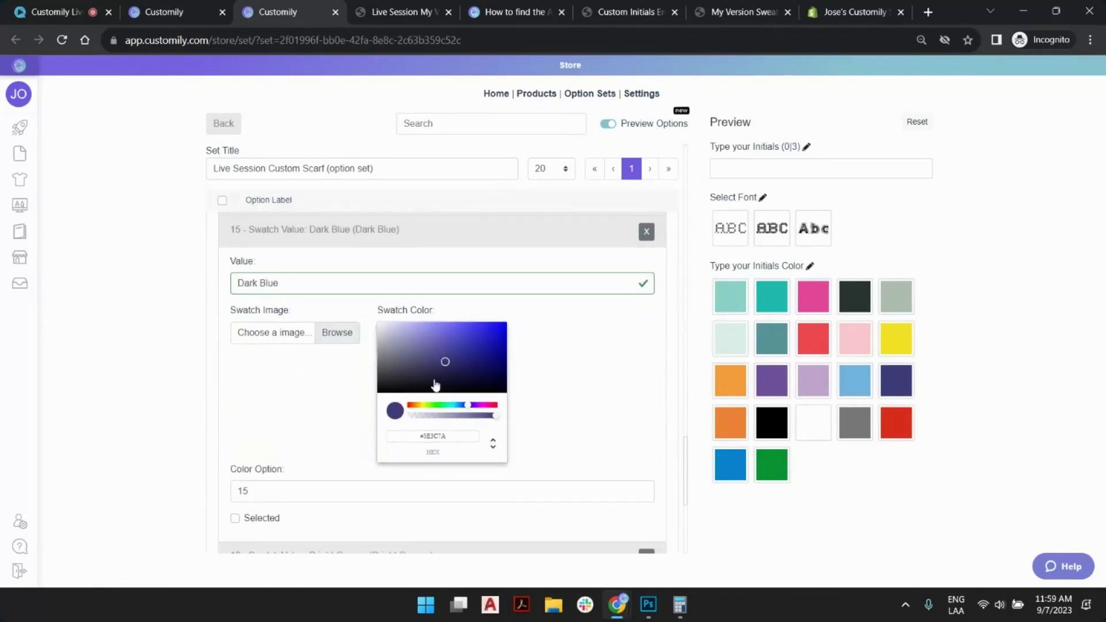
click(235, 519)
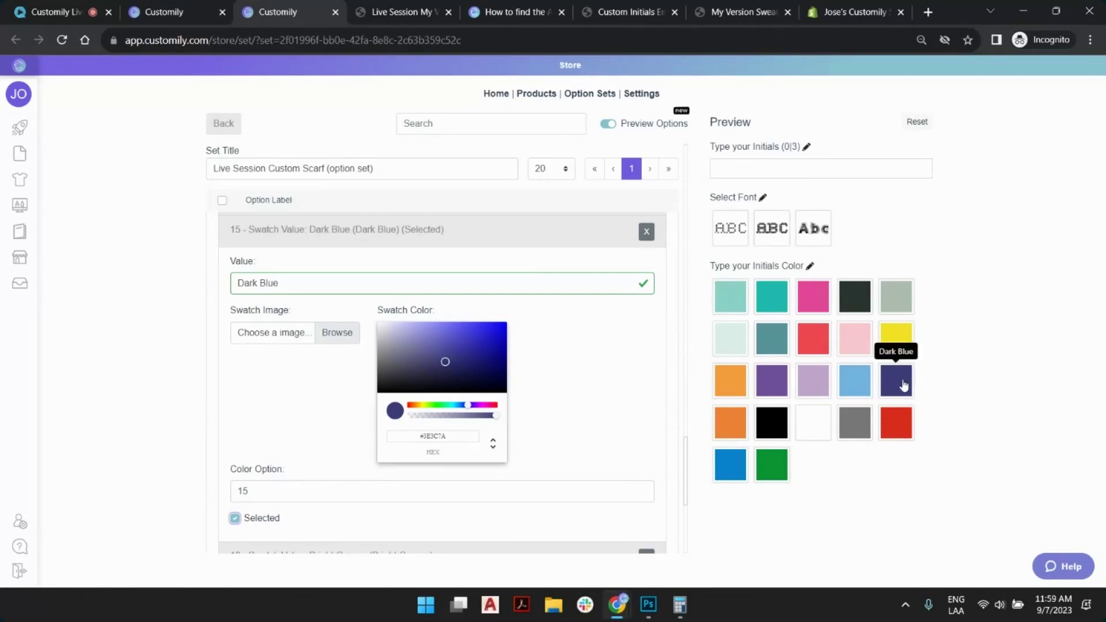
click(386, 233)
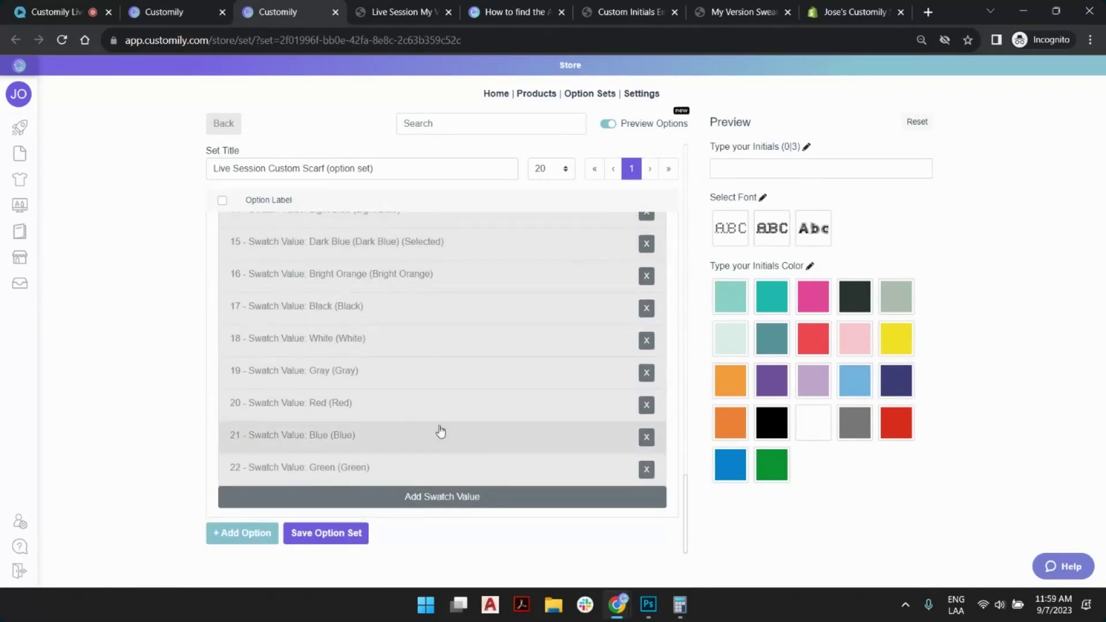
click(332, 536)
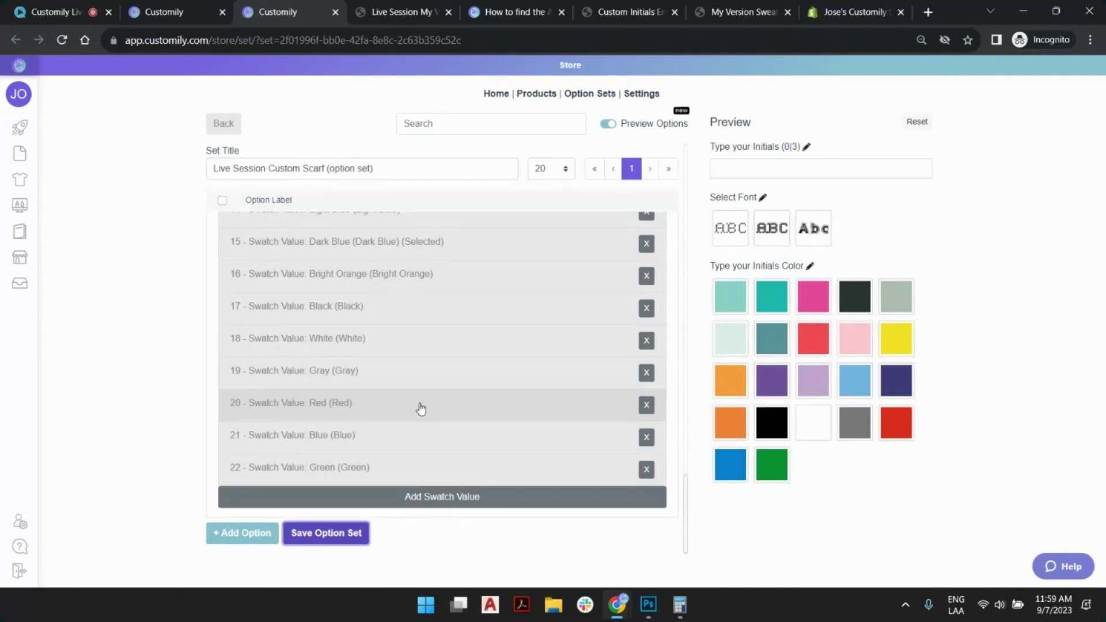
Change the label of the initials color swatch option to "Select Thread Color" and save the option set.
scroll(390, 370, up, 15)
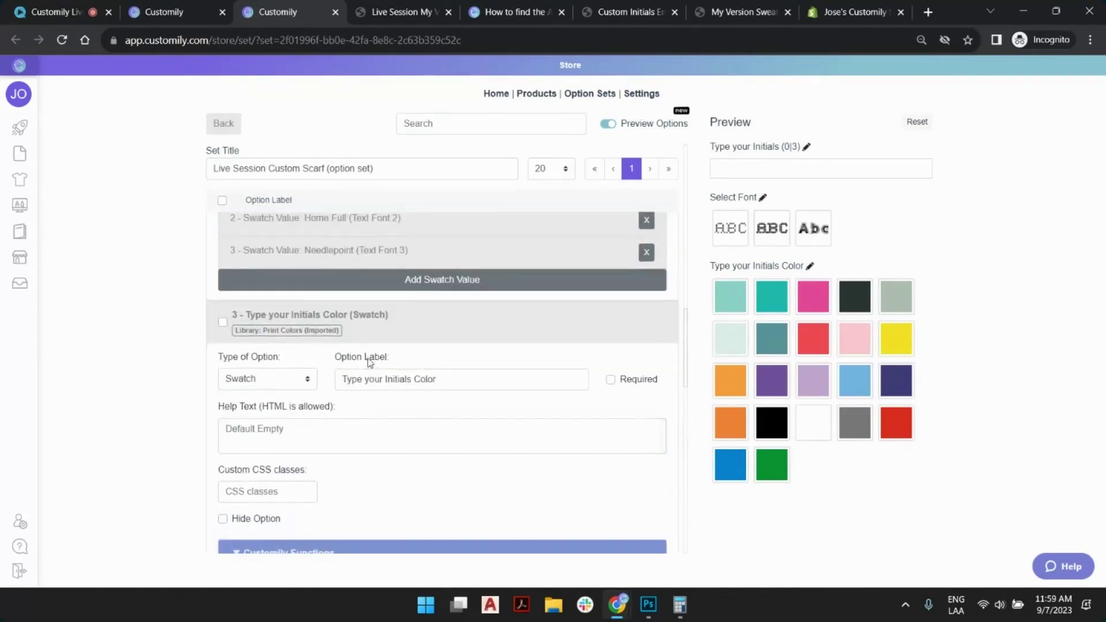
drag(420, 379, 315, 380)
text(Select )
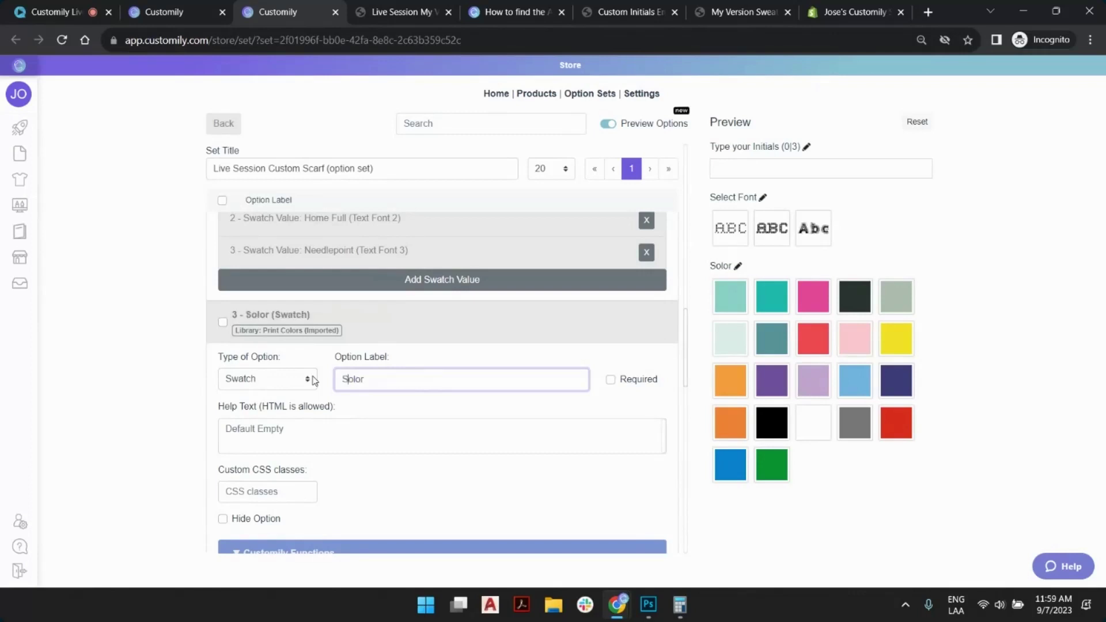
text(C)
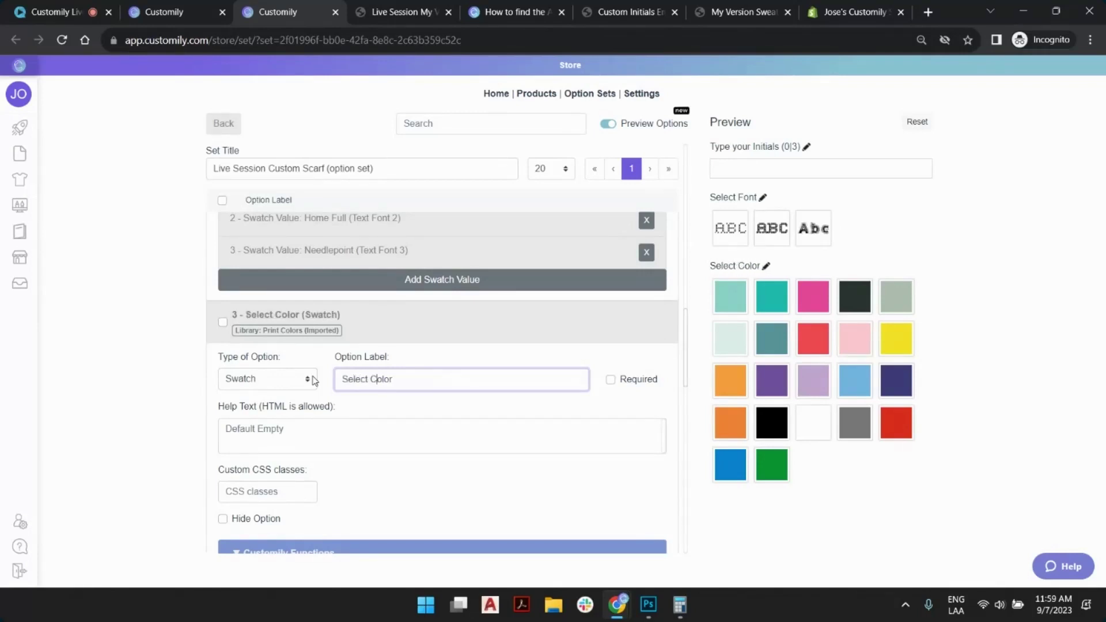
text(Thread)
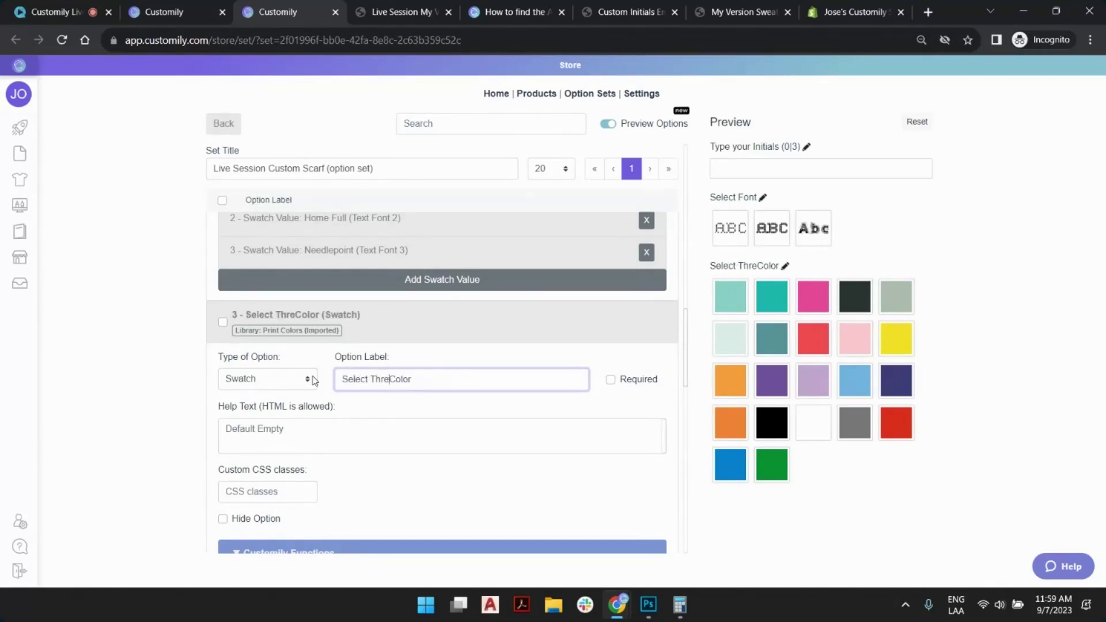
scroll(422, 399, down, 10)
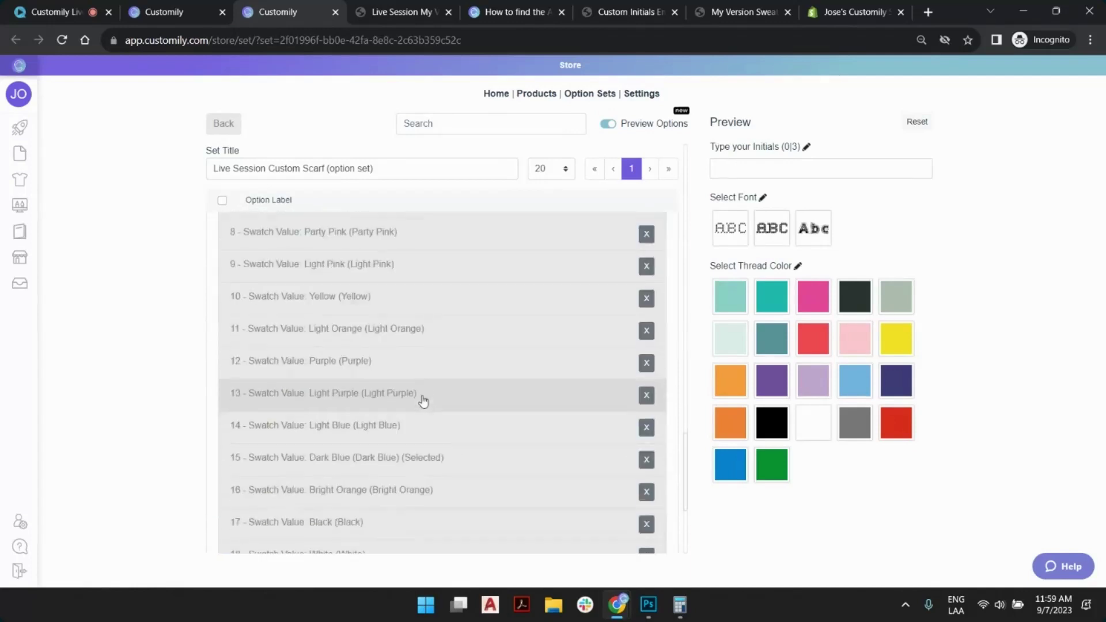
click(340, 536)
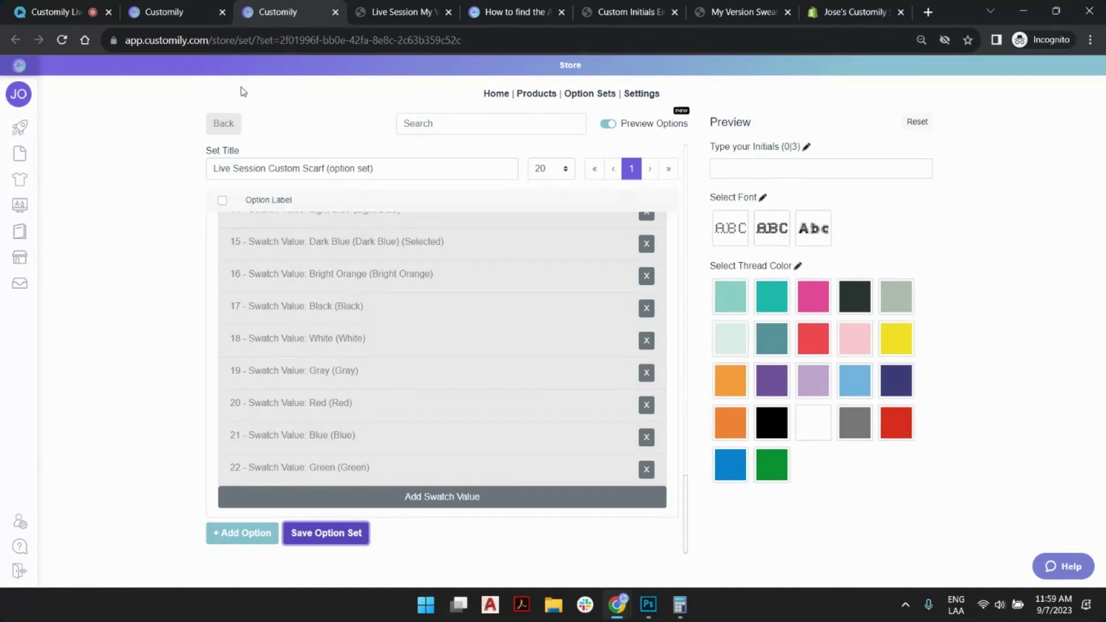
Go to the Custom Initials Embroidered Scarf page in the Shopify store and reload it to check its personalization options.
click(174, 15)
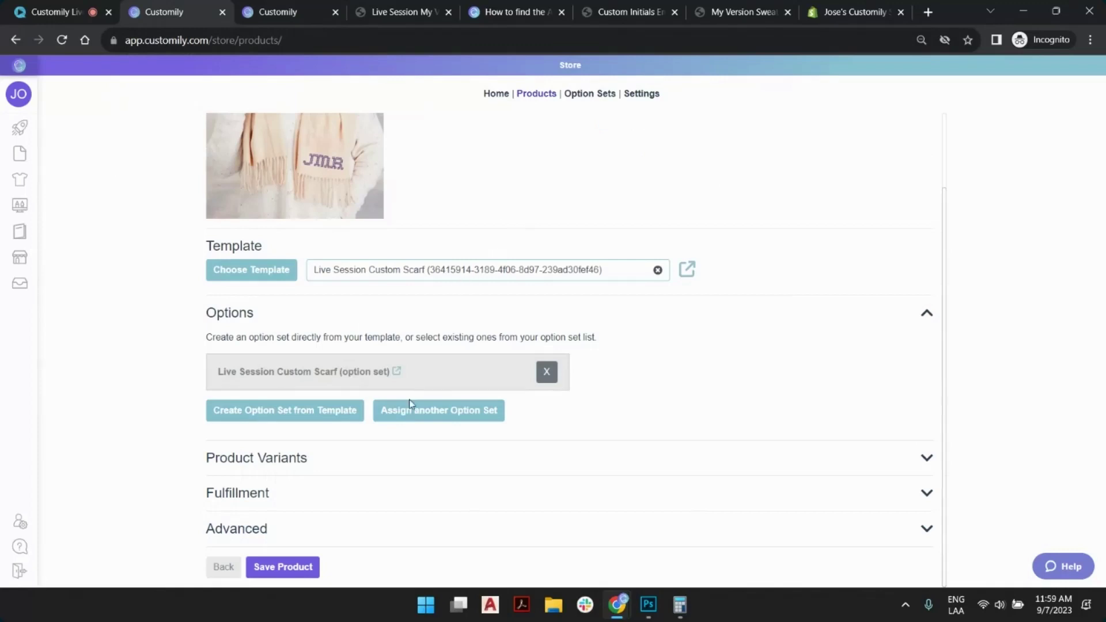
scroll(369, 426, up, 2)
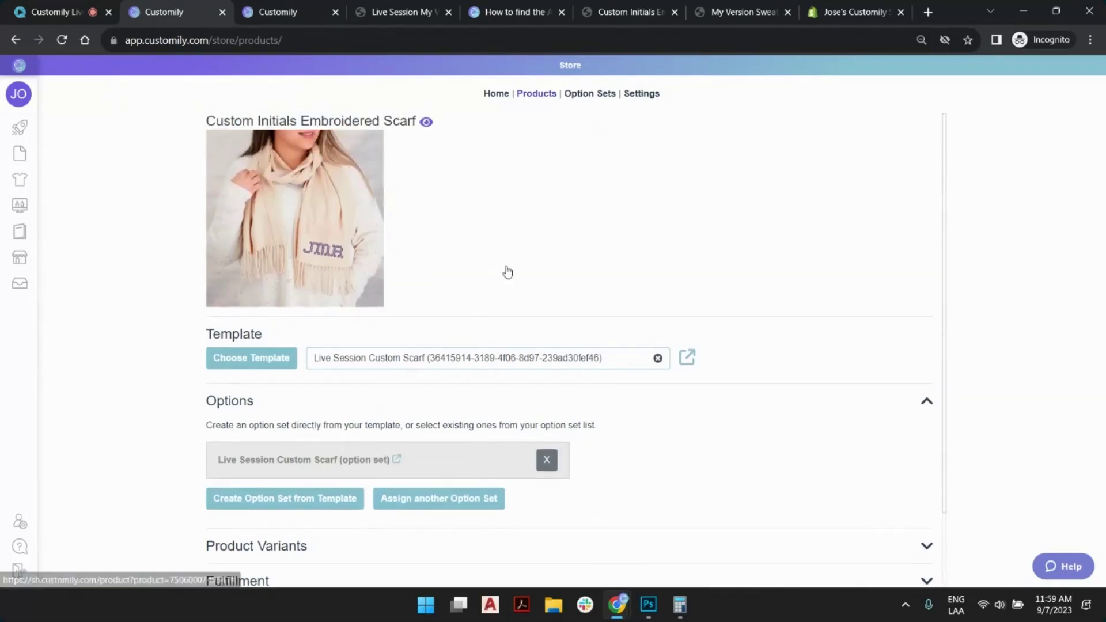
click(299, 11)
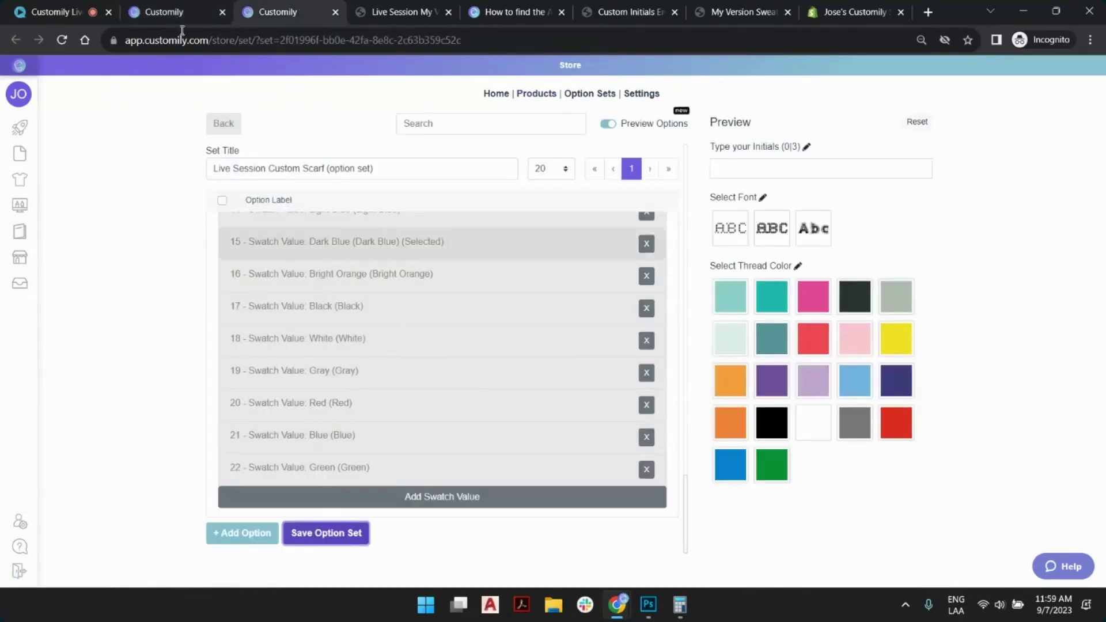
click(173, 11)
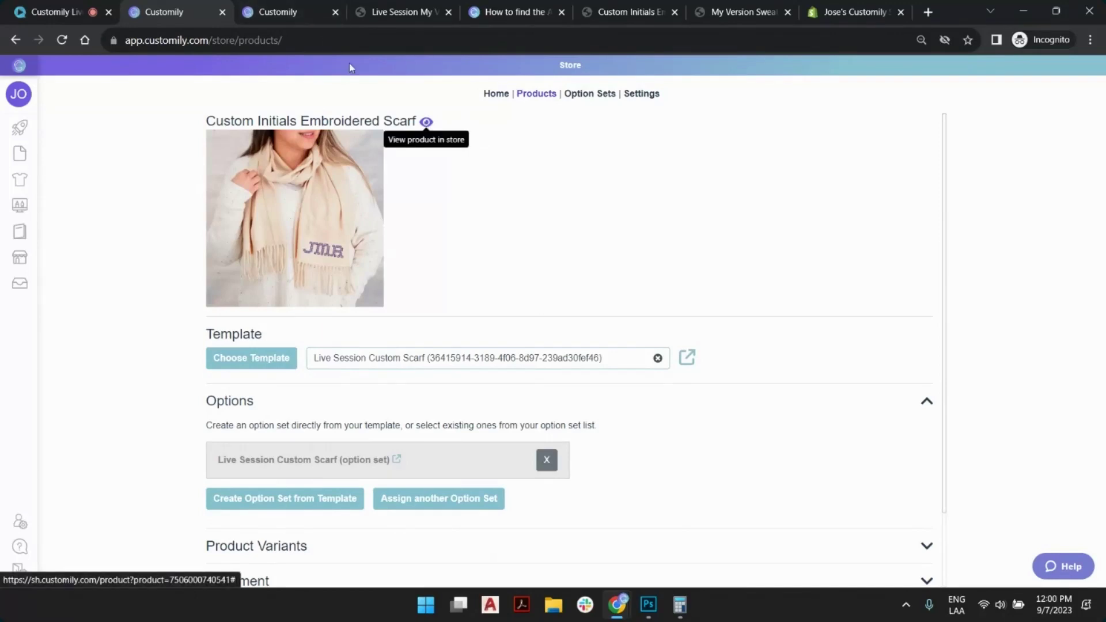
click(631, 11)
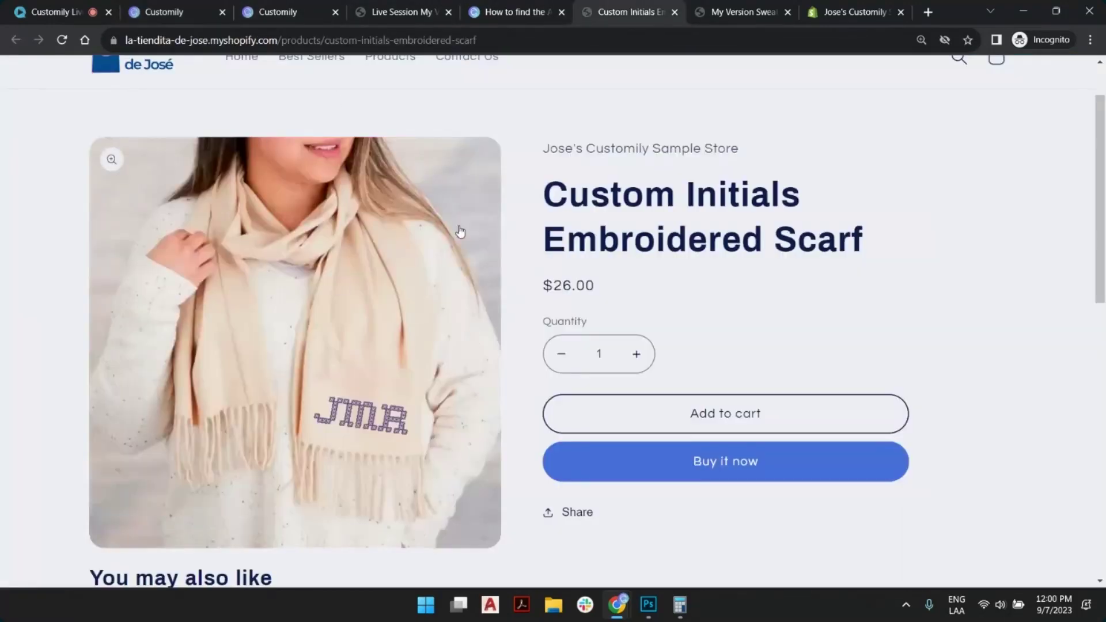
scroll(354, 174, up, 1)
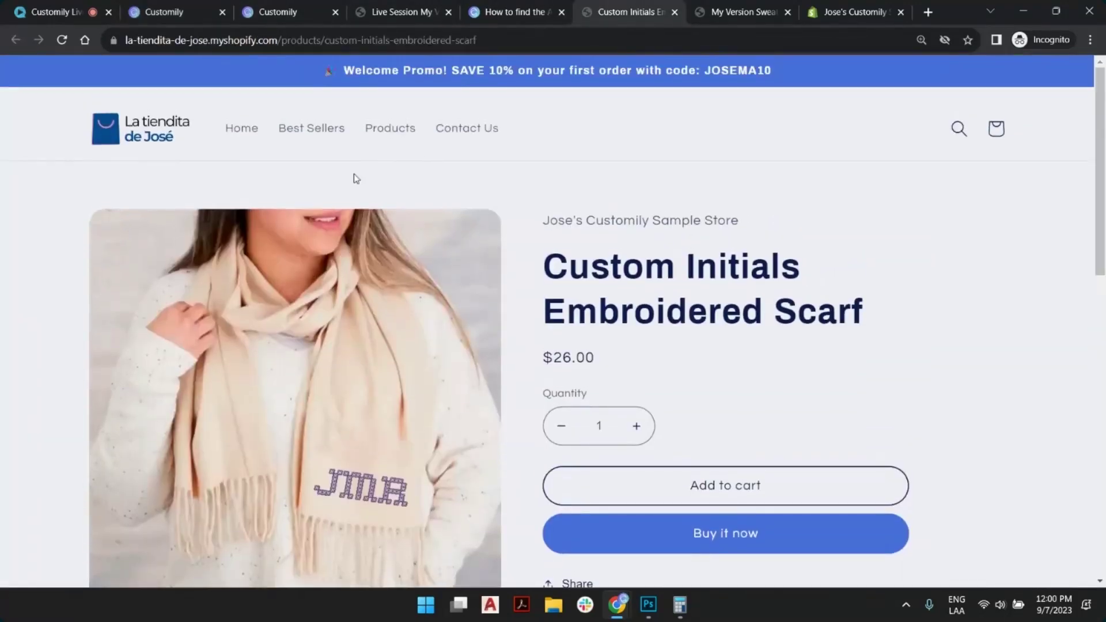
click(62, 41)
scroll(342, 261, down, 5)
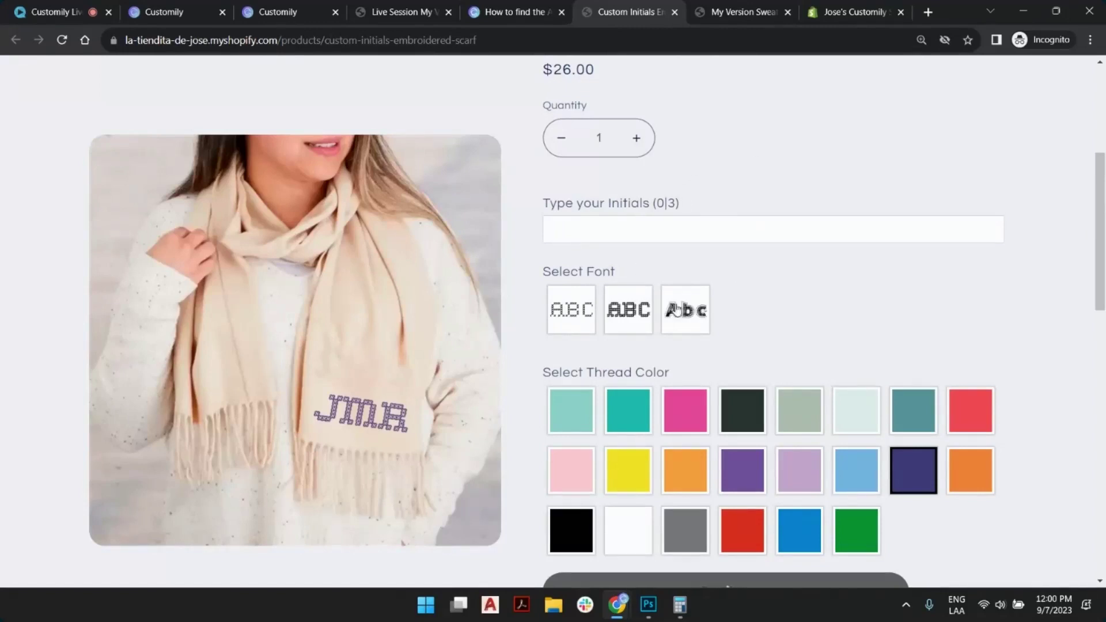
Enter "jmr" as the initials on the scarf's store page to test the live preview.
scroll(655, 288, down, 1)
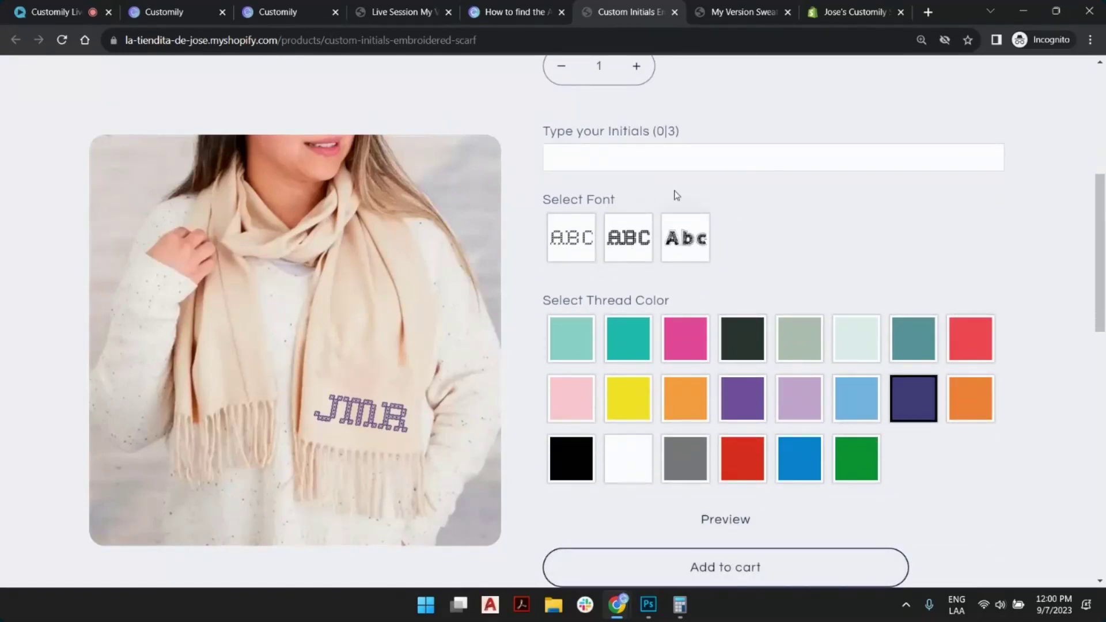
click(678, 152)
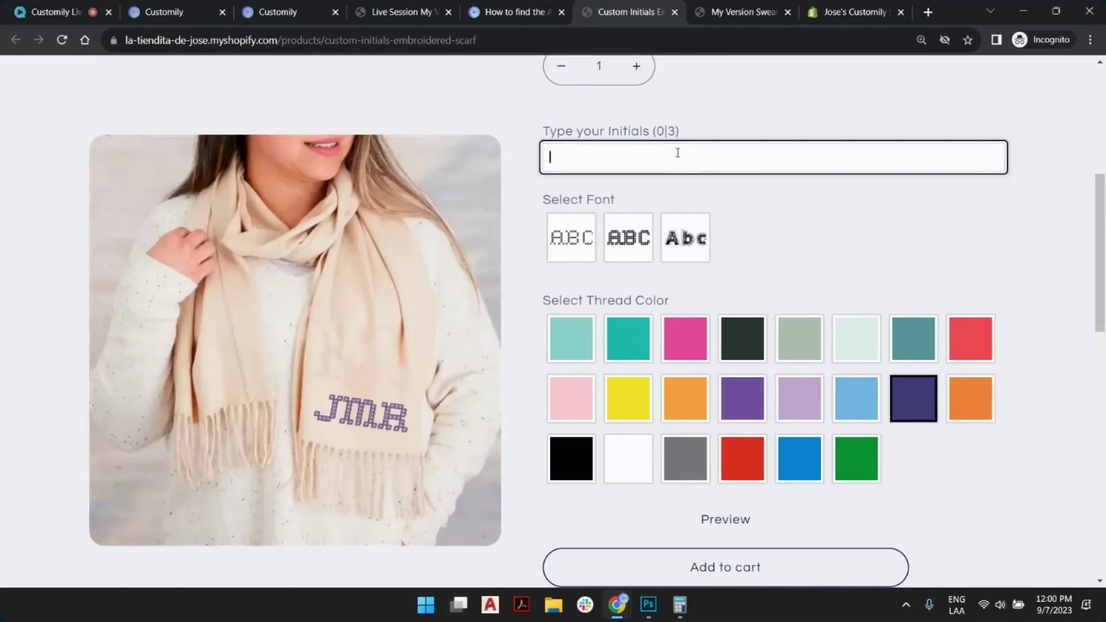
text(jmr)
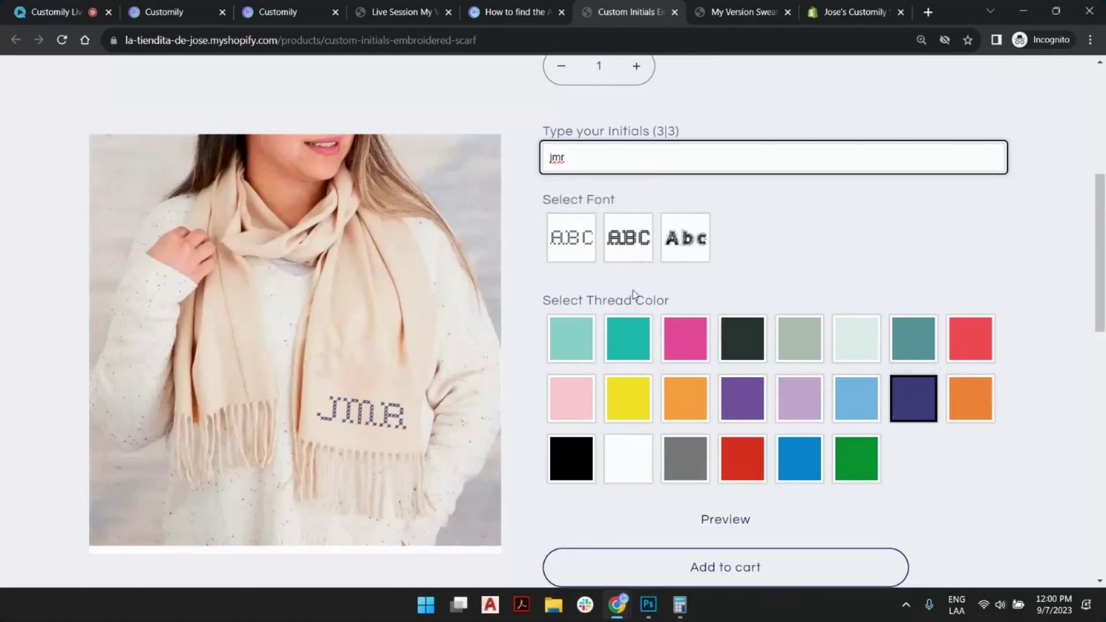
Test the scarf's live preview with all three fonts and orange thread, finishing on the Needlepoint font.
click(643, 246)
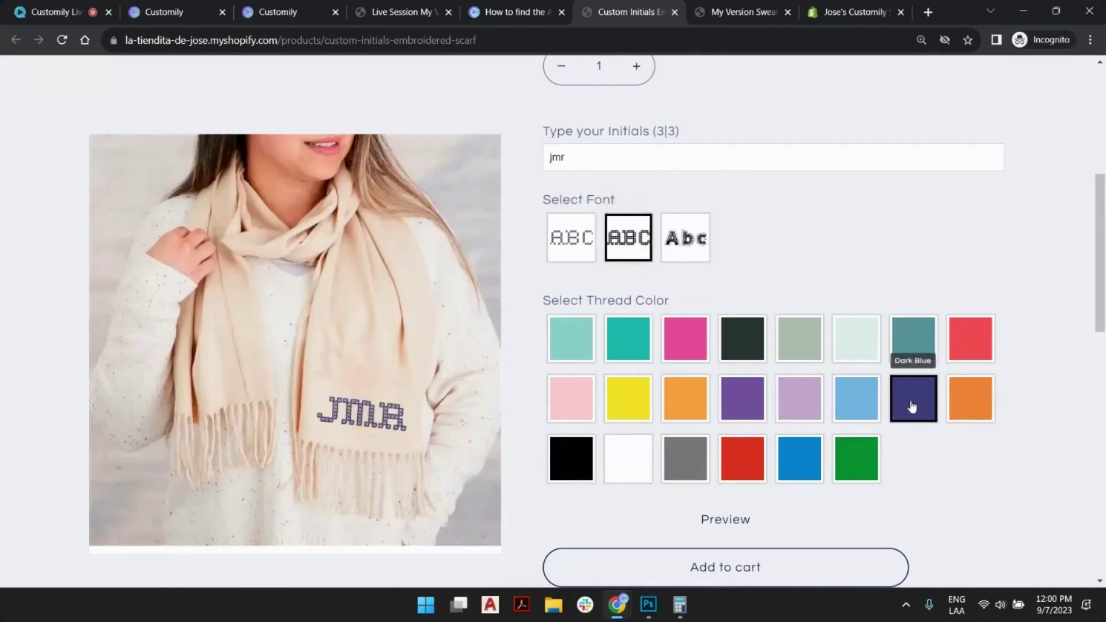
click(684, 248)
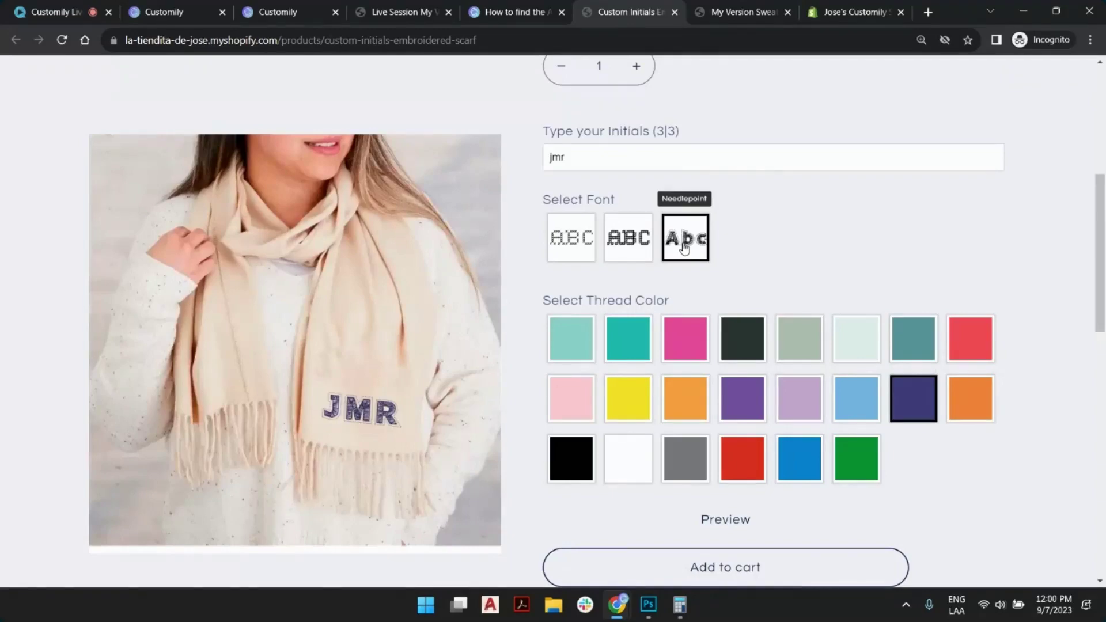
click(673, 415)
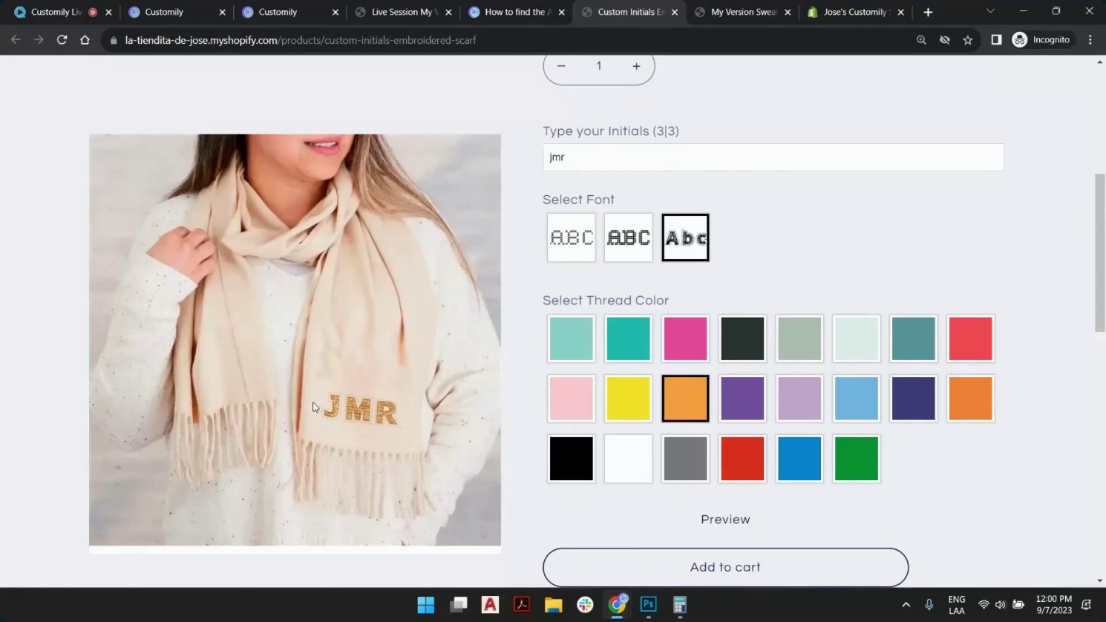
click(628, 239)
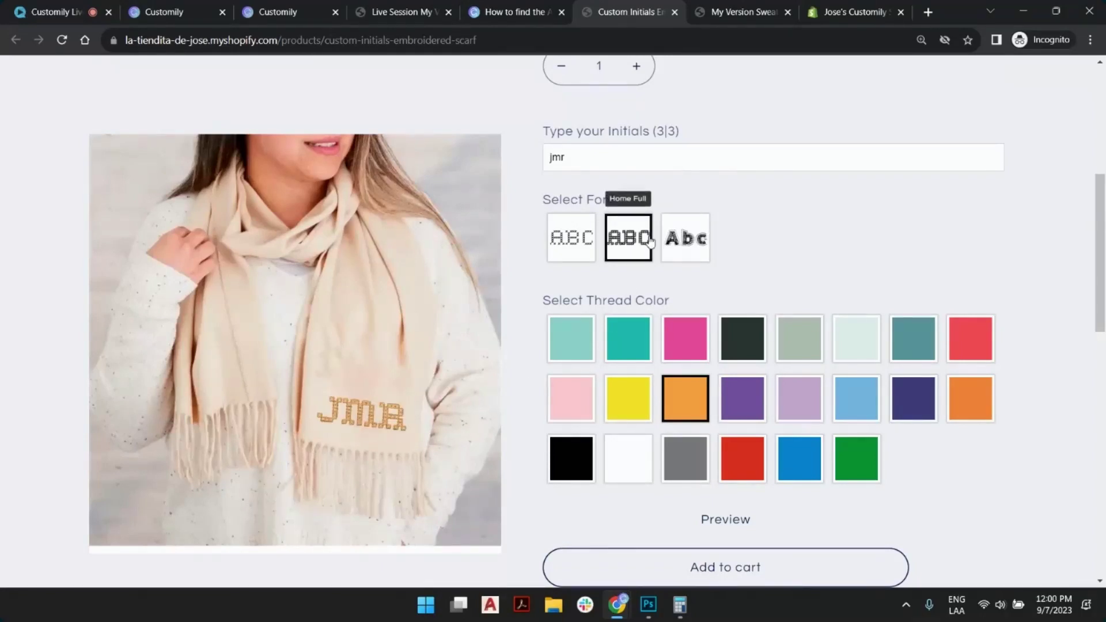
click(574, 245)
click(686, 241)
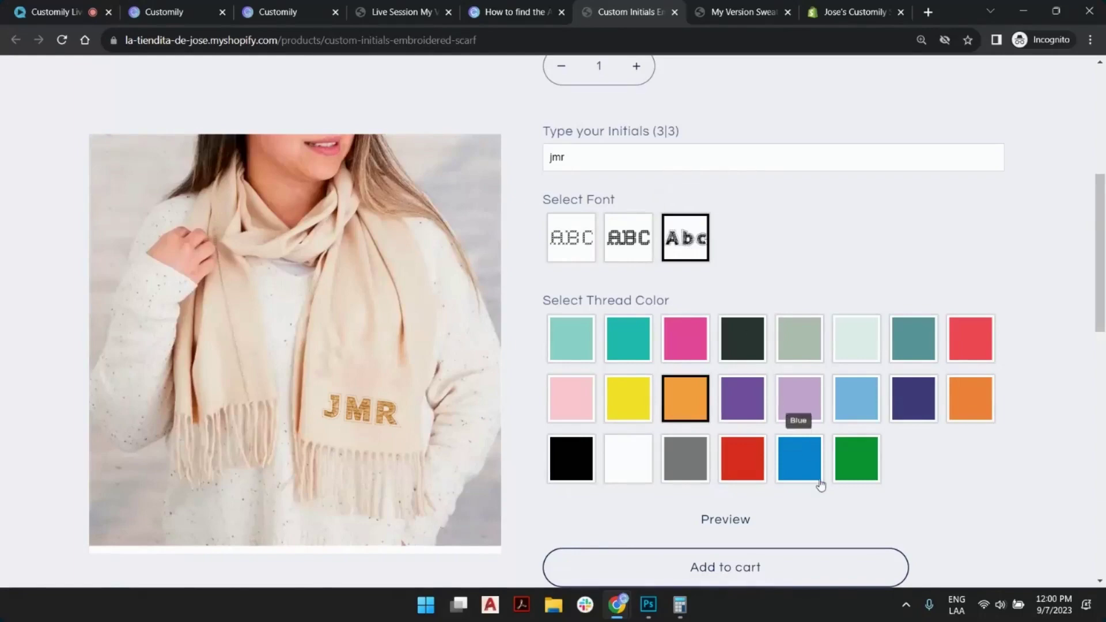
Preview the Needlepoint initials in red, white, green, blue, gray, muted green and black thread colors, finishing on black.
click(756, 466)
click(634, 471)
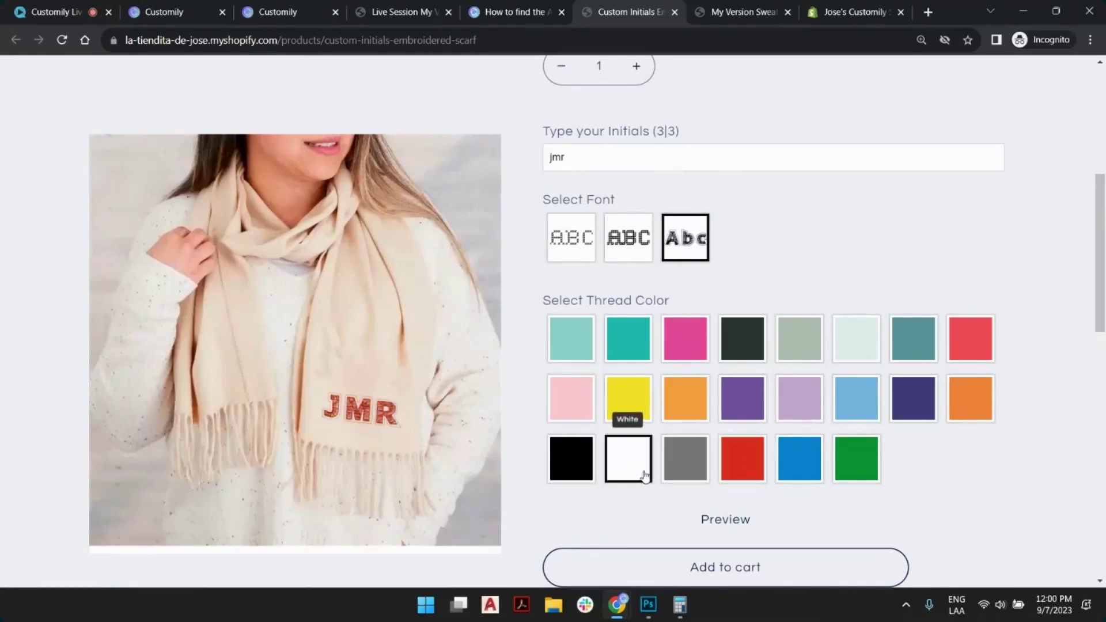
click(857, 473)
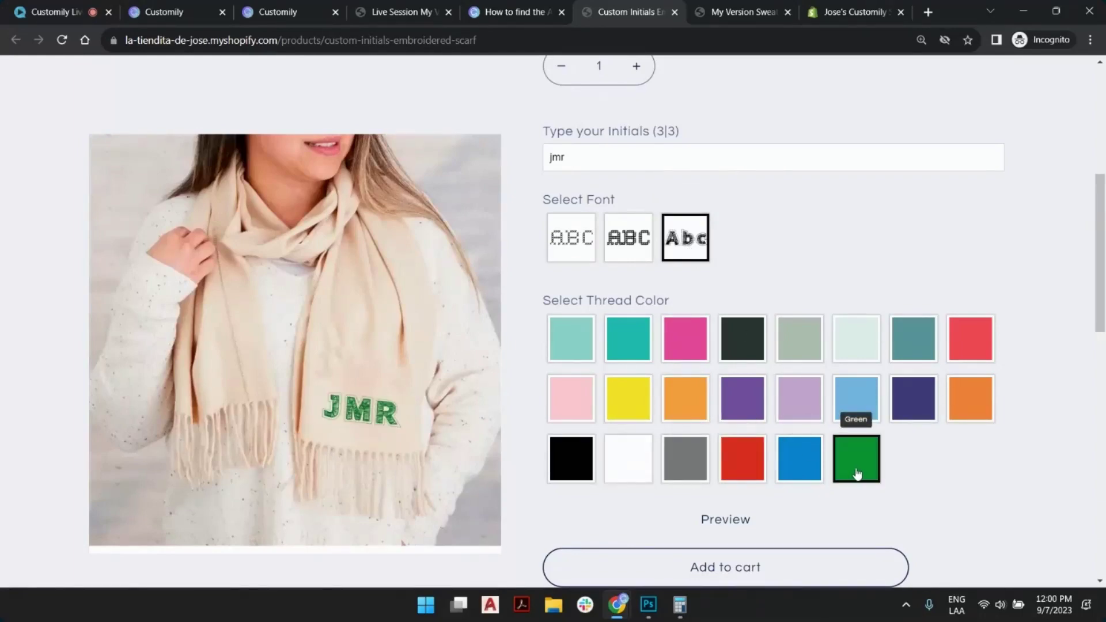
click(804, 478)
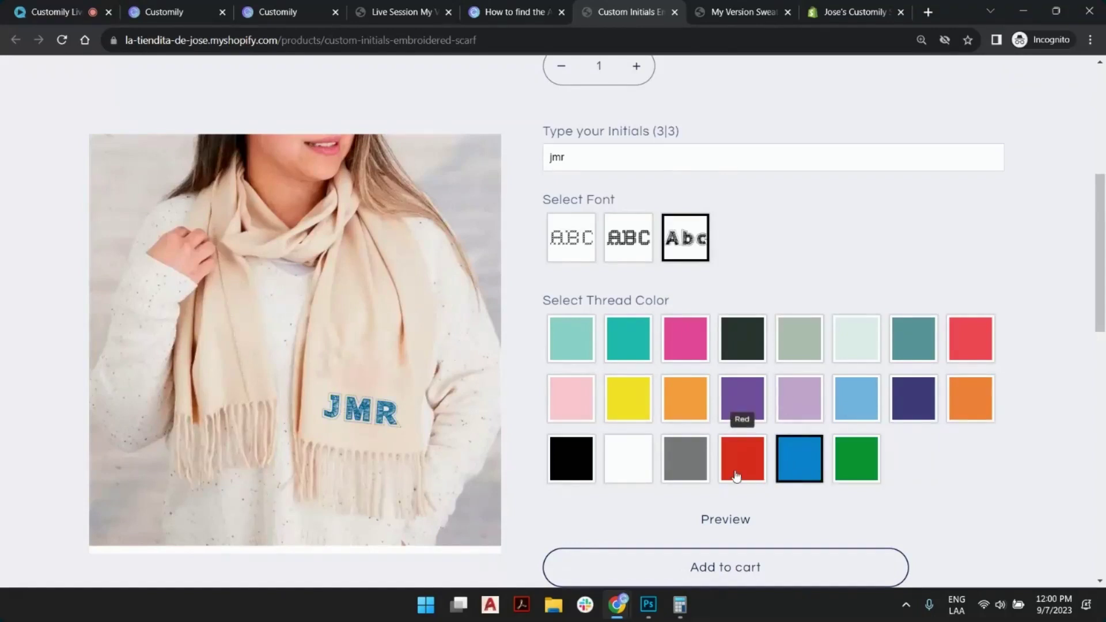
click(738, 476)
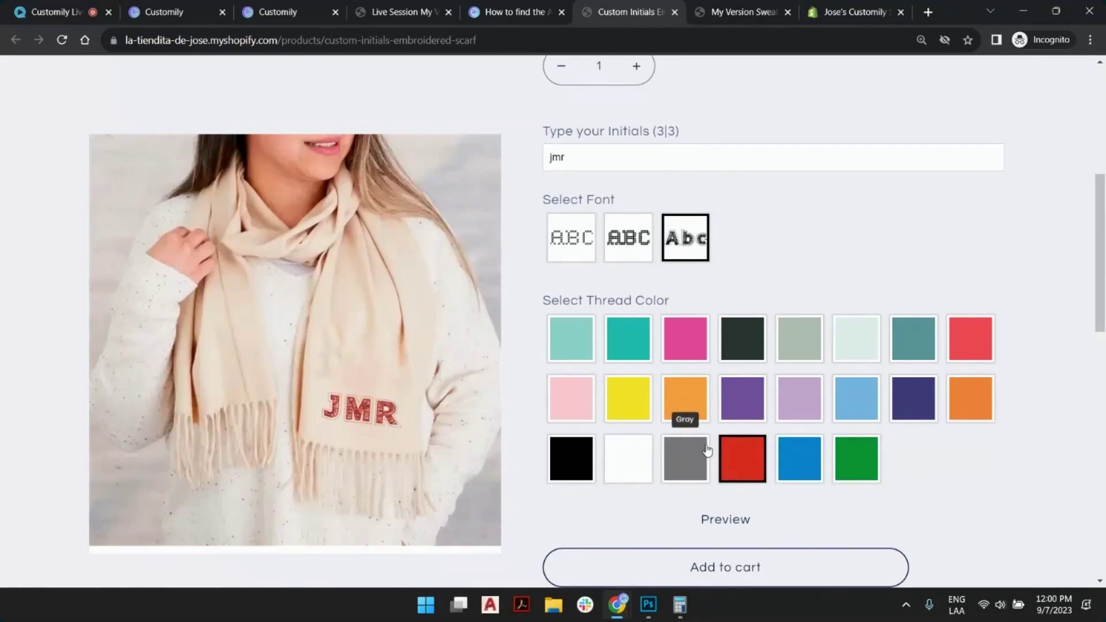
click(677, 459)
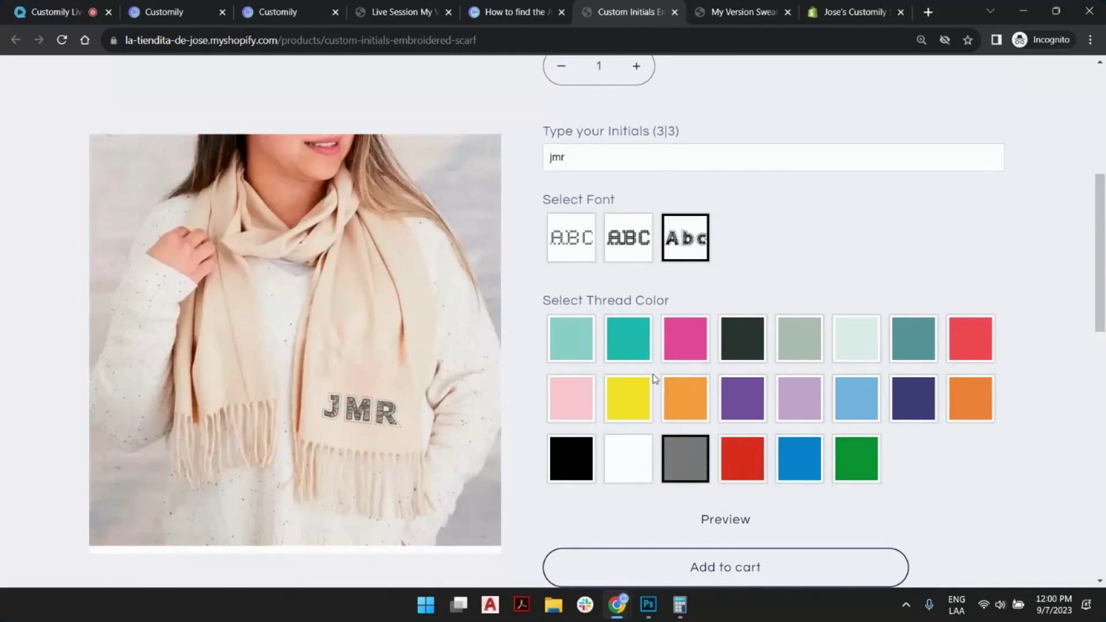
click(803, 353)
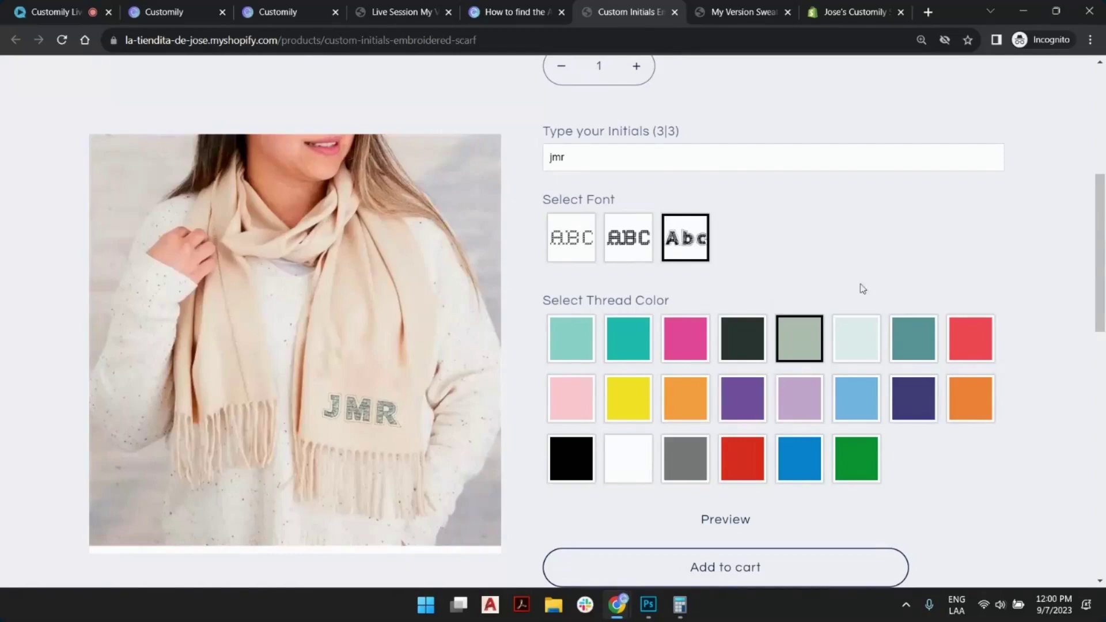
click(637, 453)
click(584, 476)
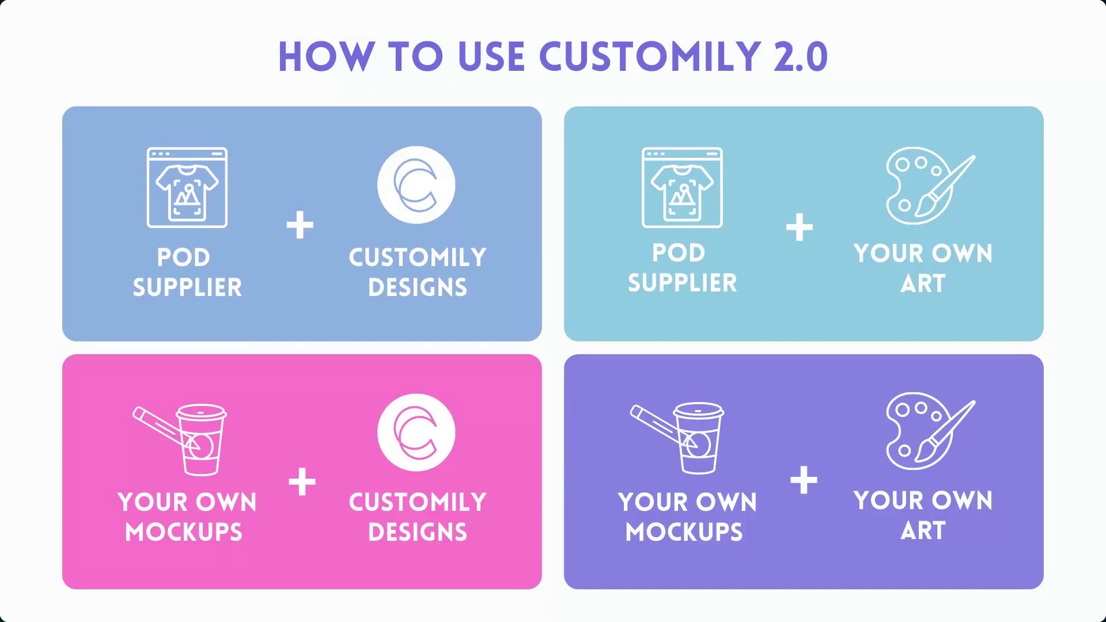